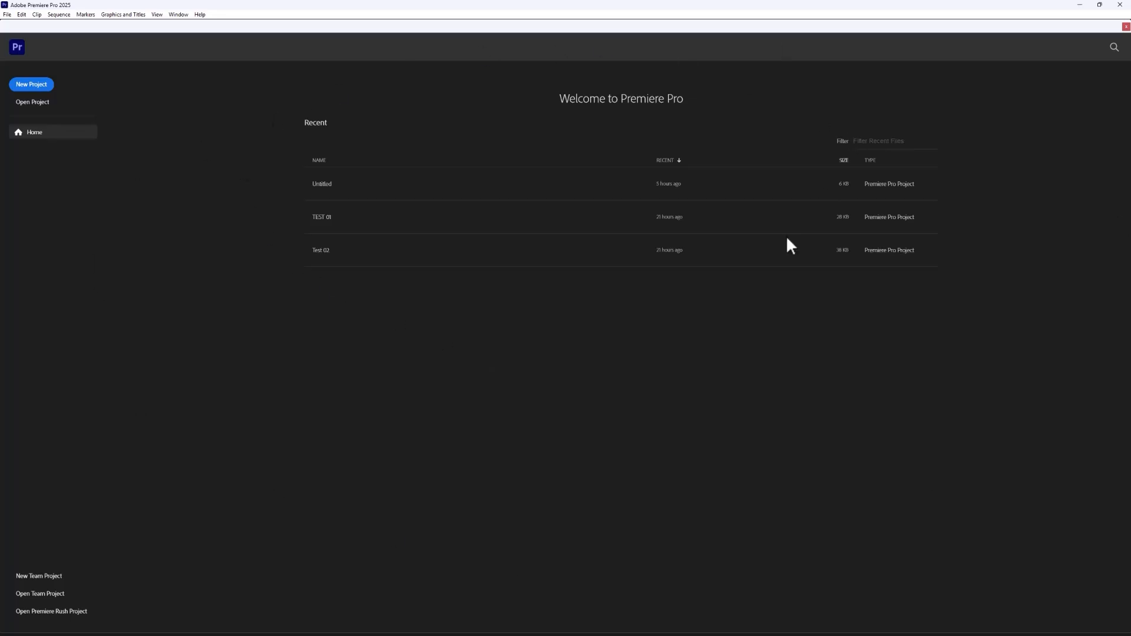
Start a new project named TEST 01.
click(32, 87)
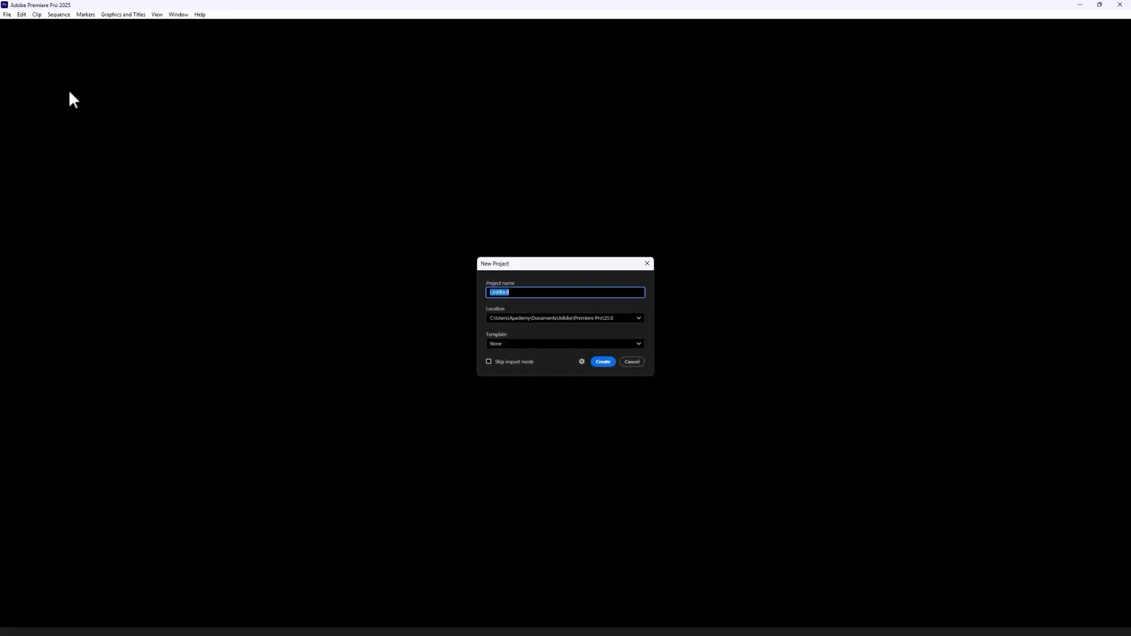
double_click(517, 292)
text(TEST 01)
Set the project location to the File premiere folder on the Desktop and create the project.
click(622, 315)
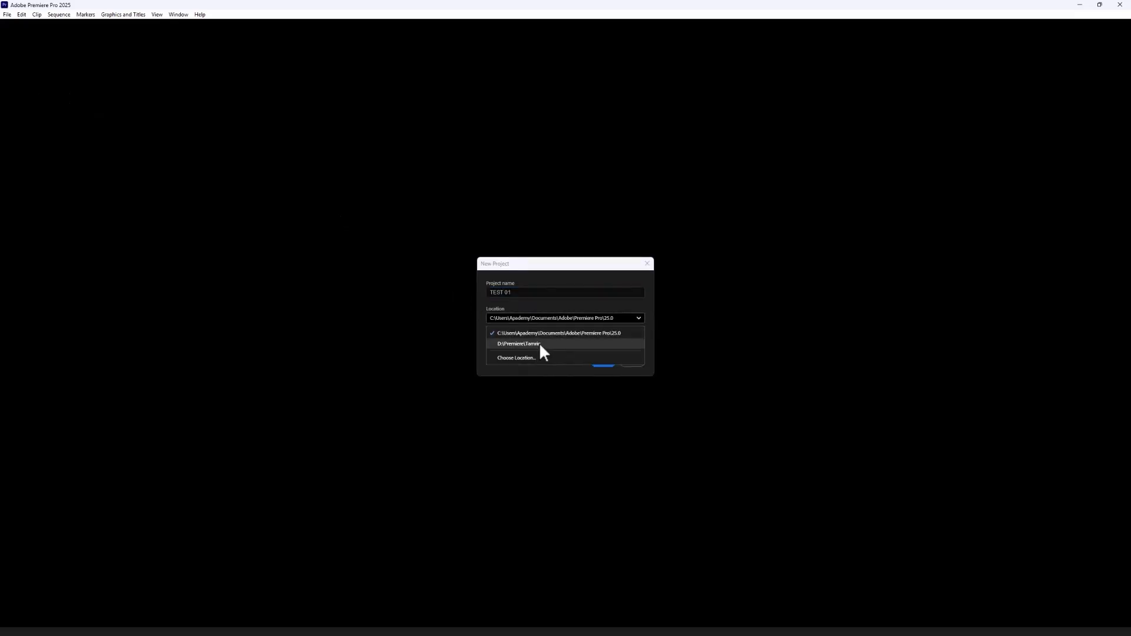
click(571, 274)
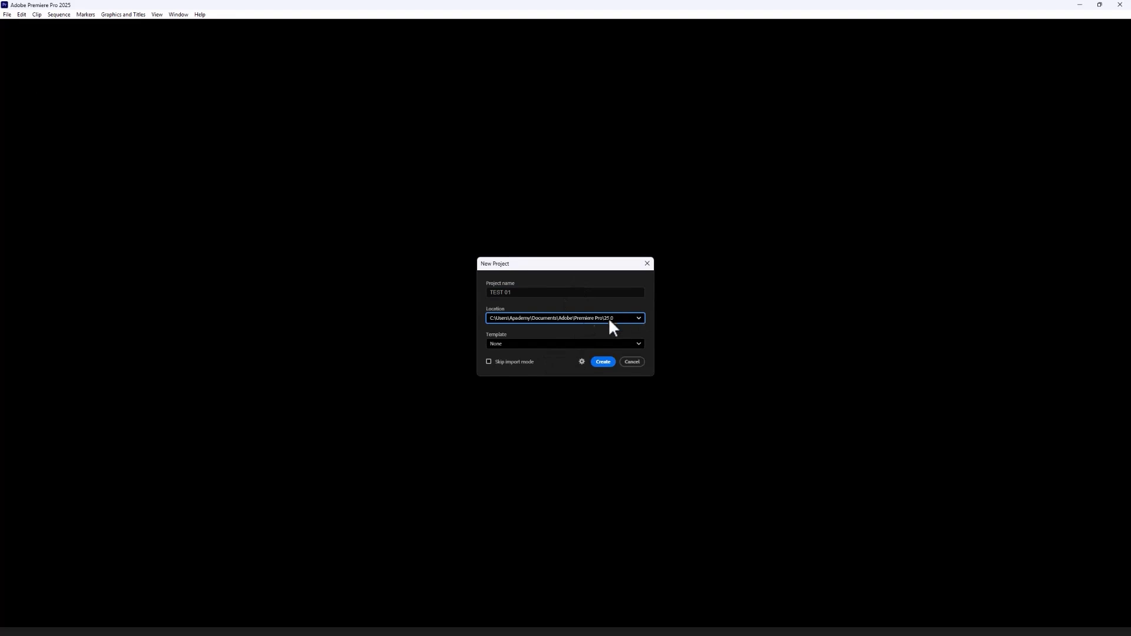
click(569, 317)
click(516, 347)
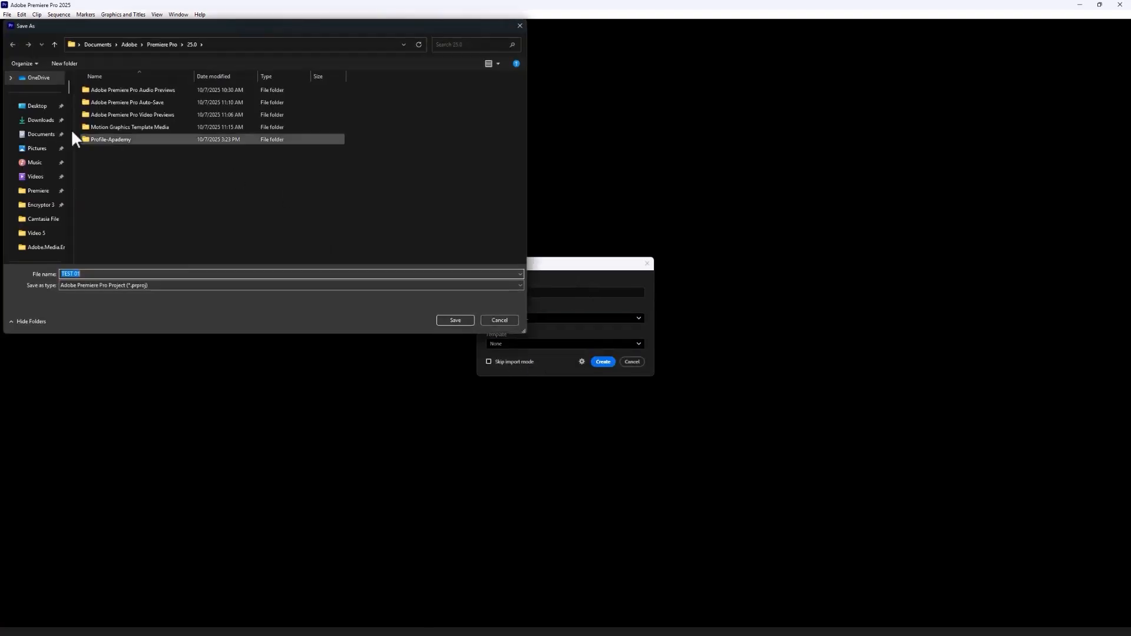
click(37, 108)
scroll(277, 218, down, 1)
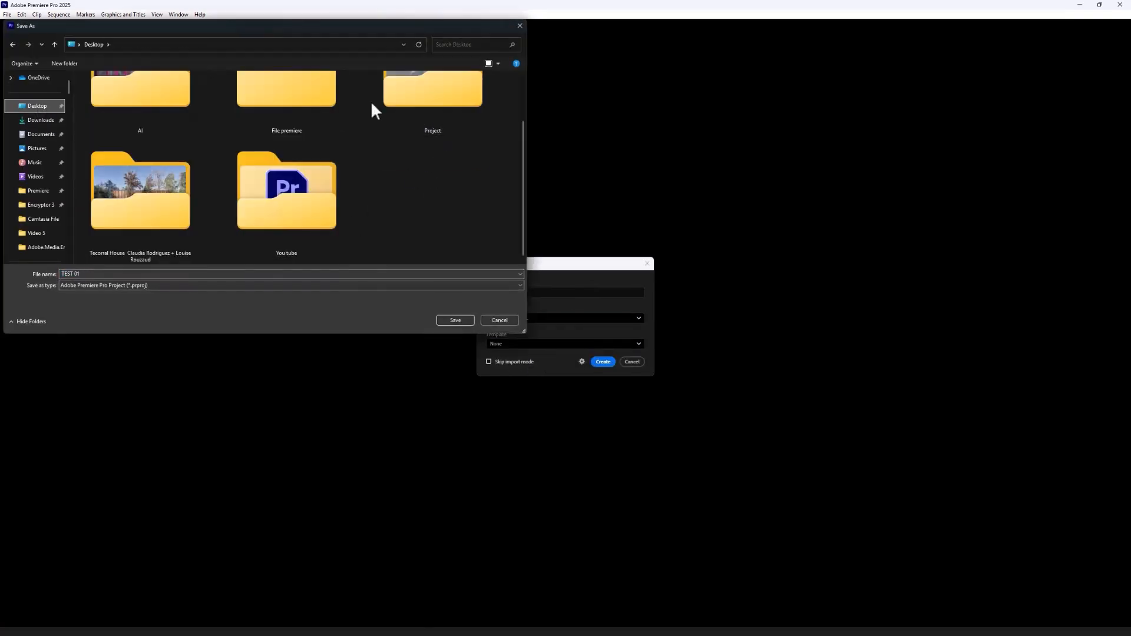
double_click(283, 107)
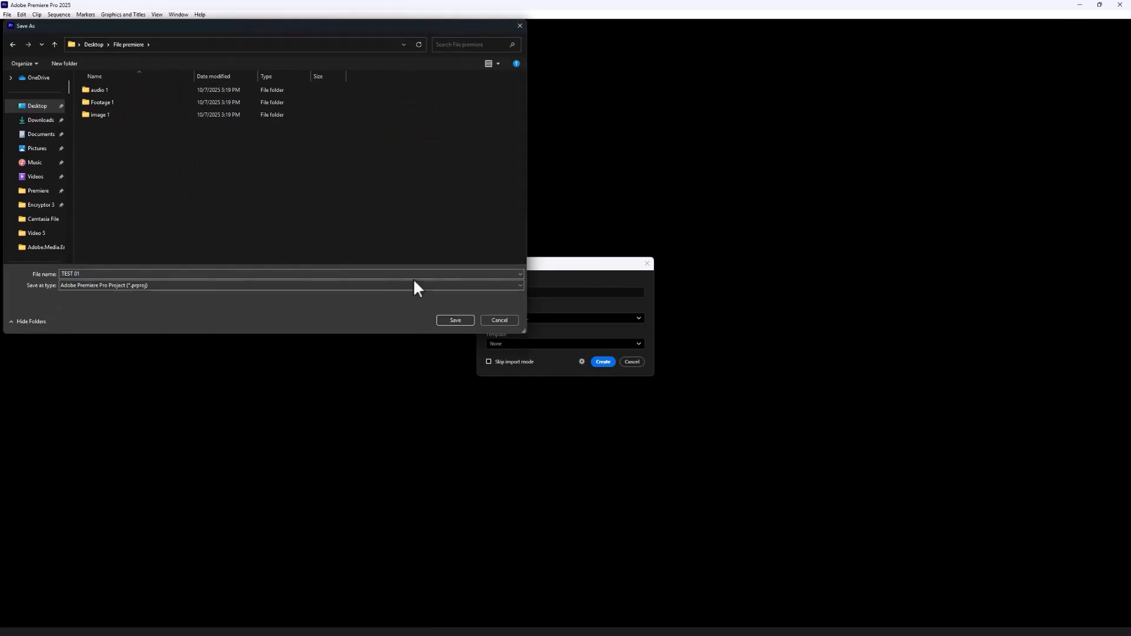
click(456, 321)
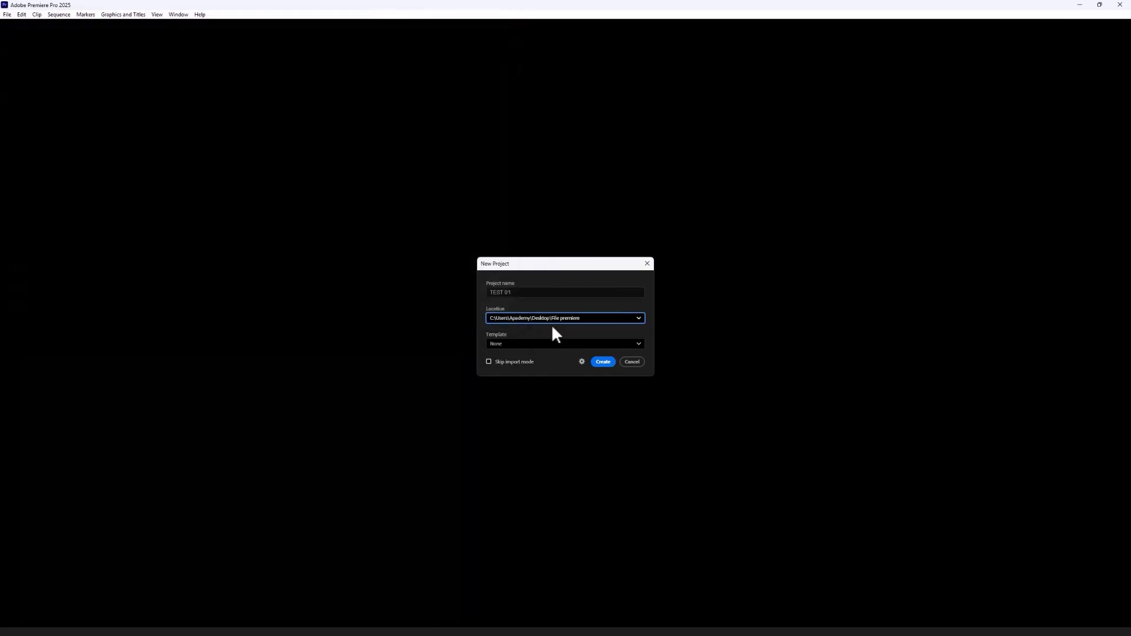
click(603, 362)
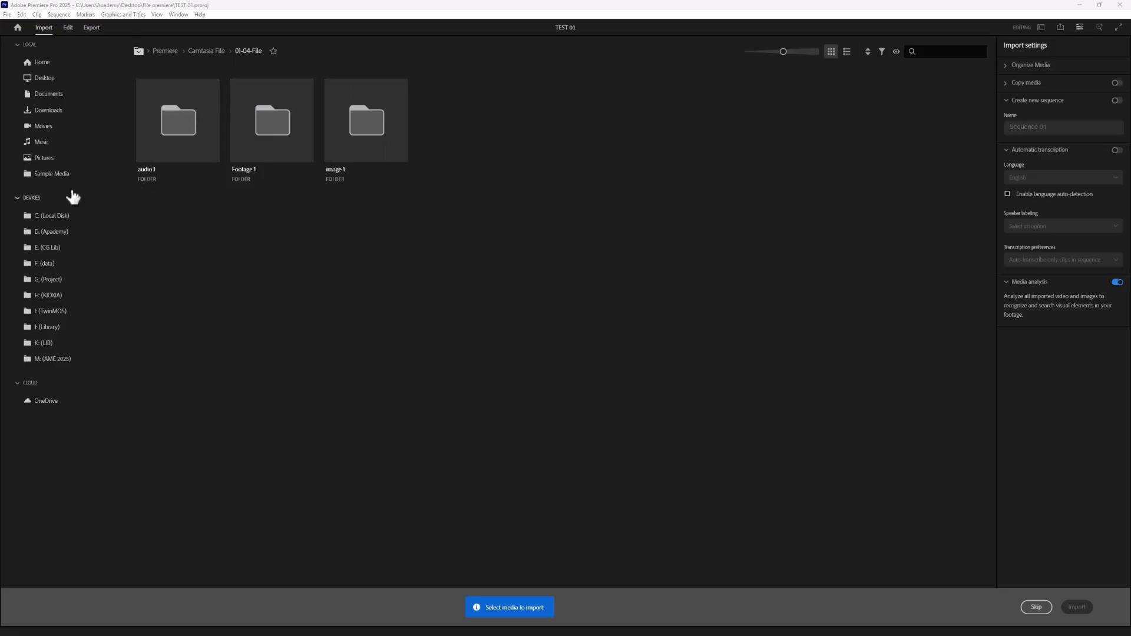
Import the audio 1, Footage 1 and image 1 folders from the Desktop's File premiere folder into the project.
click(53, 173)
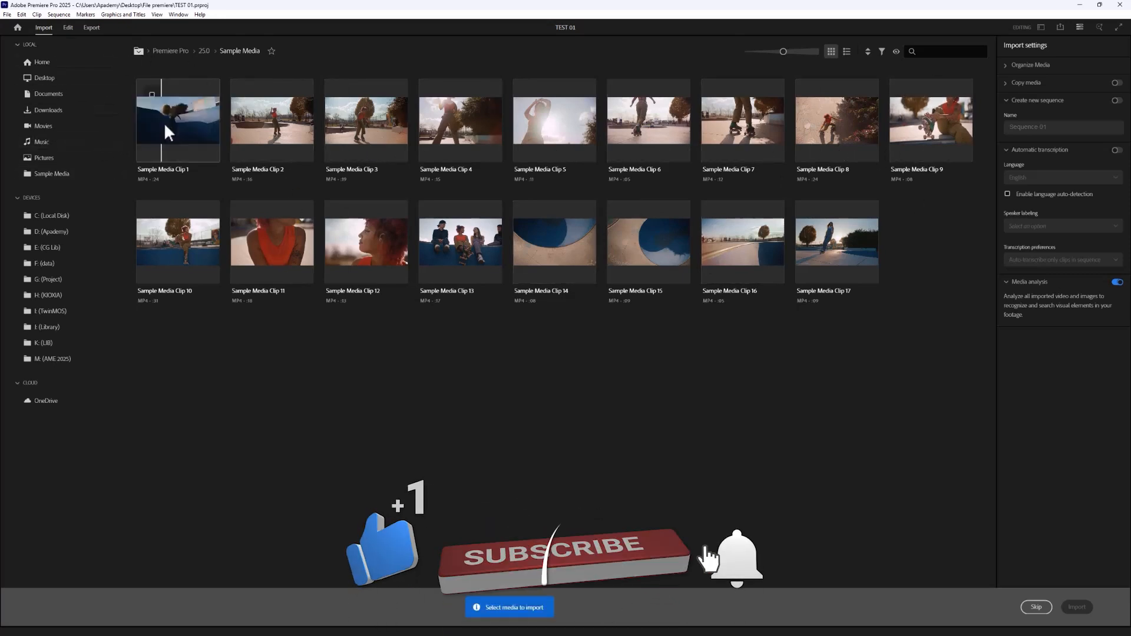
click(89, 79)
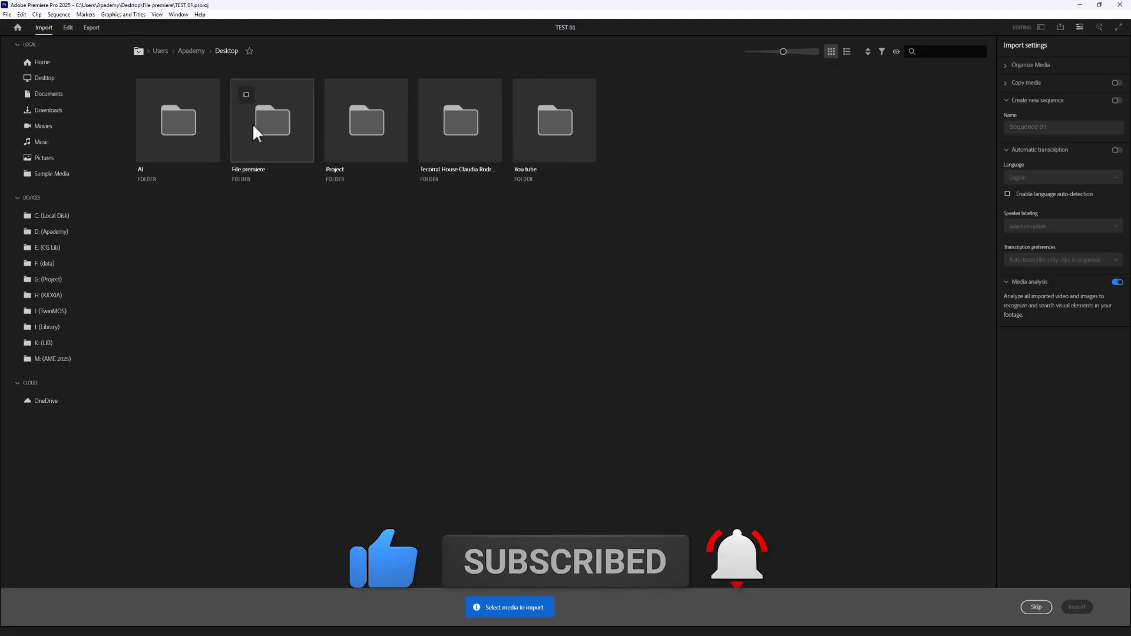
double_click(268, 124)
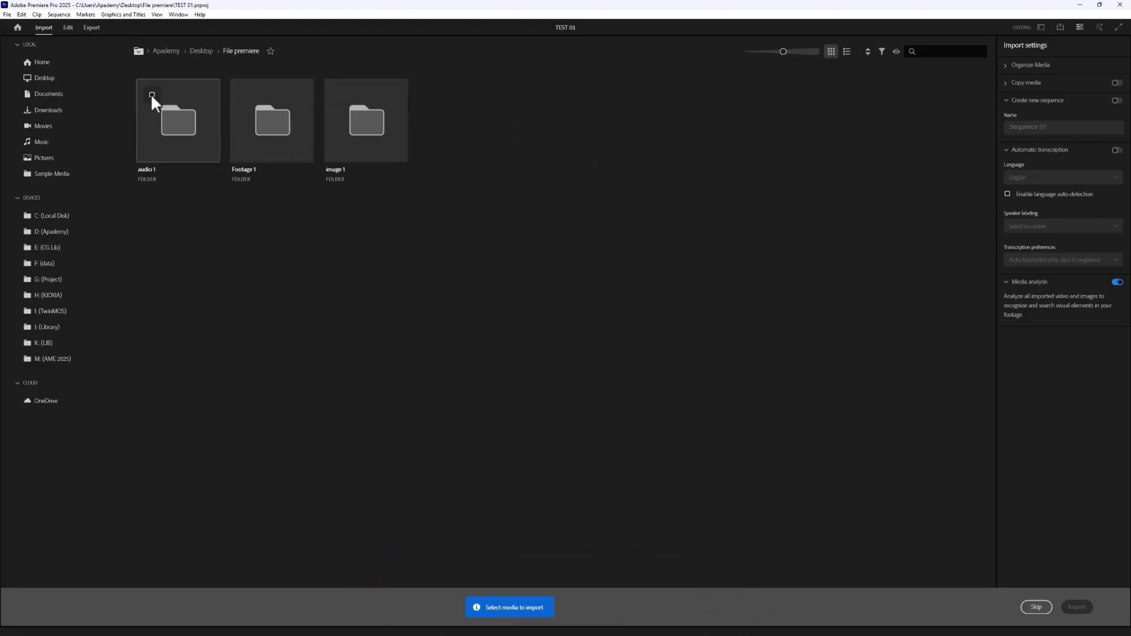
click(189, 99)
click(246, 94)
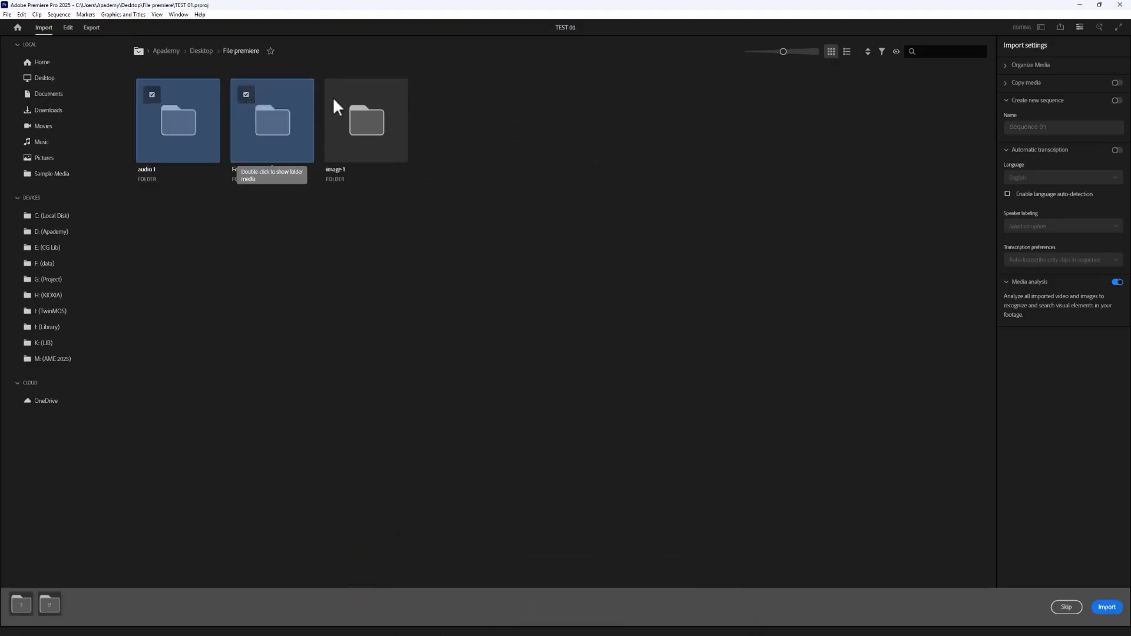
click(341, 96)
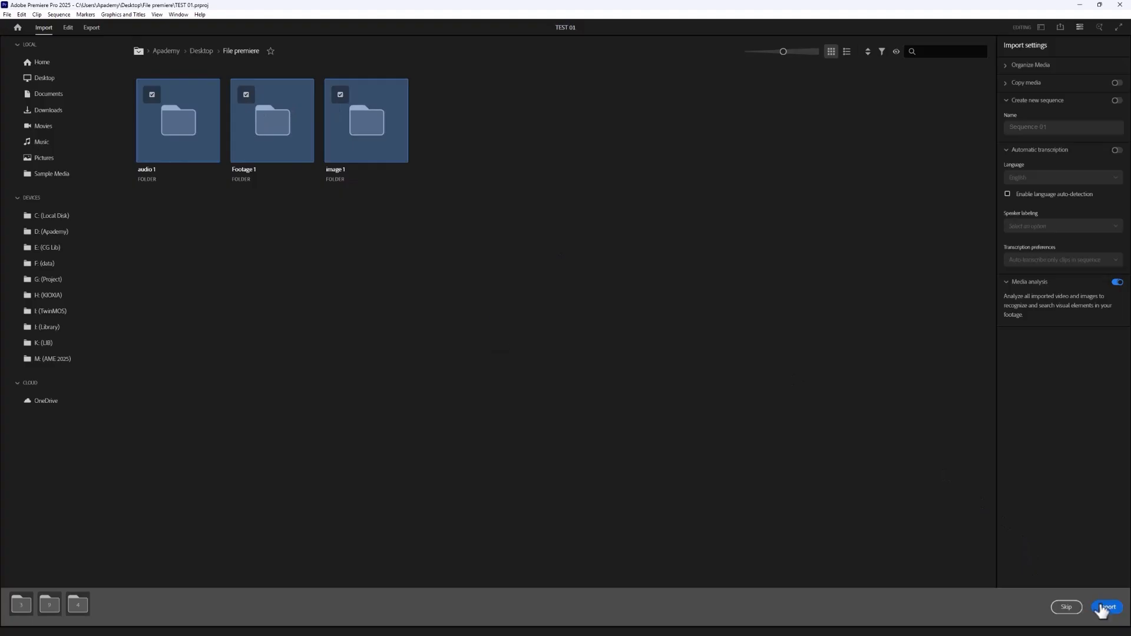
click(1102, 608)
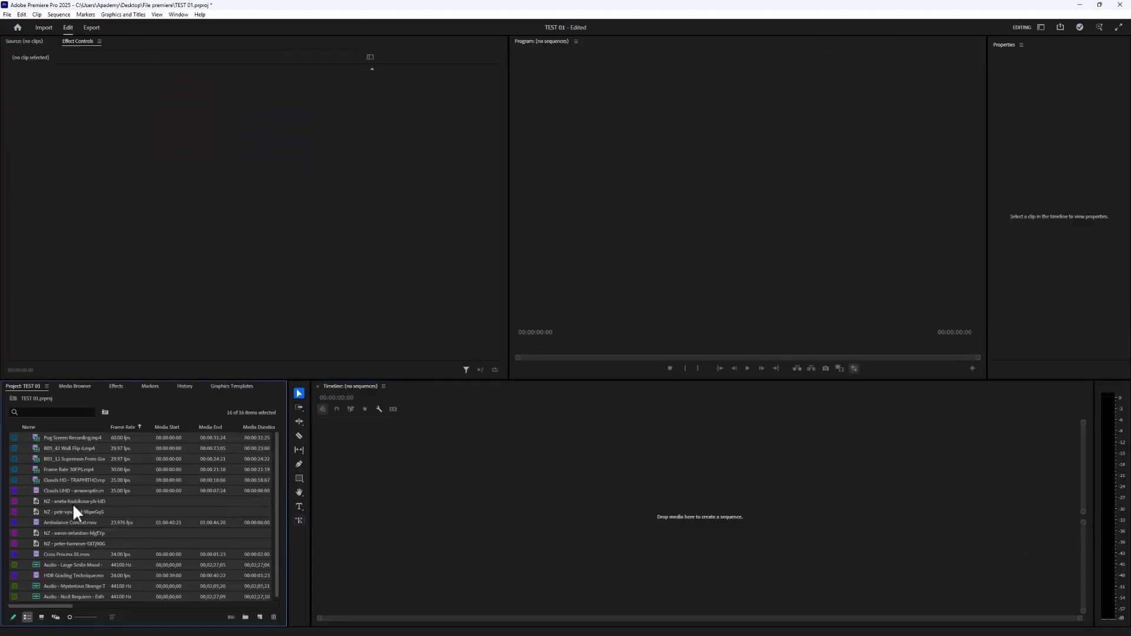
Delete all the imported media items from the project.
click(62, 446)
click(62, 438)
key(ctrl+a)
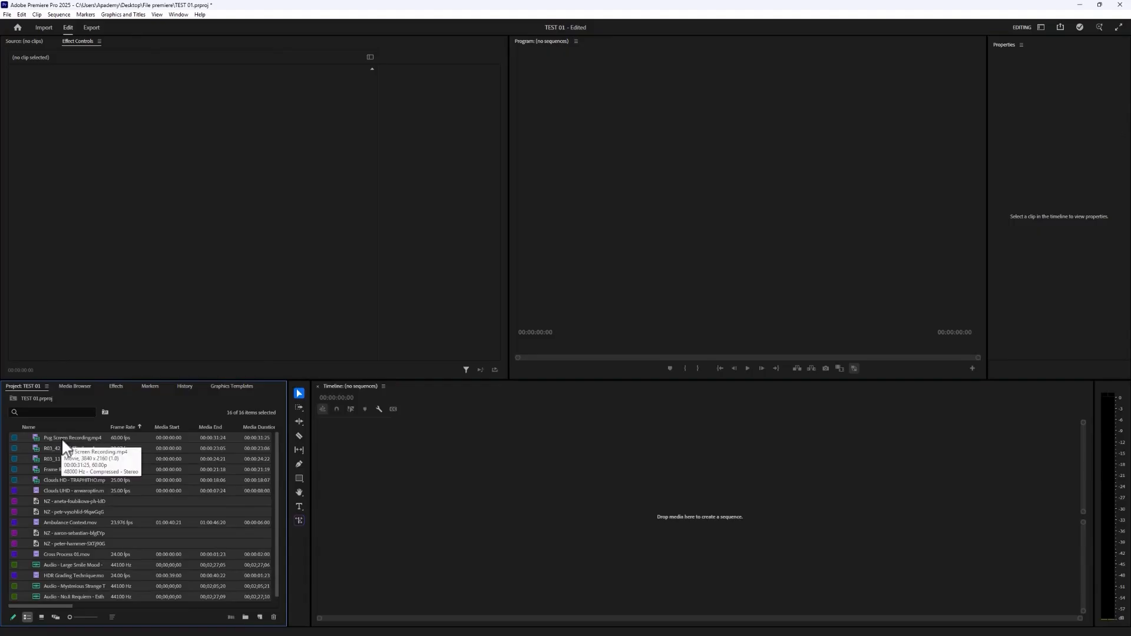
key(Delete)
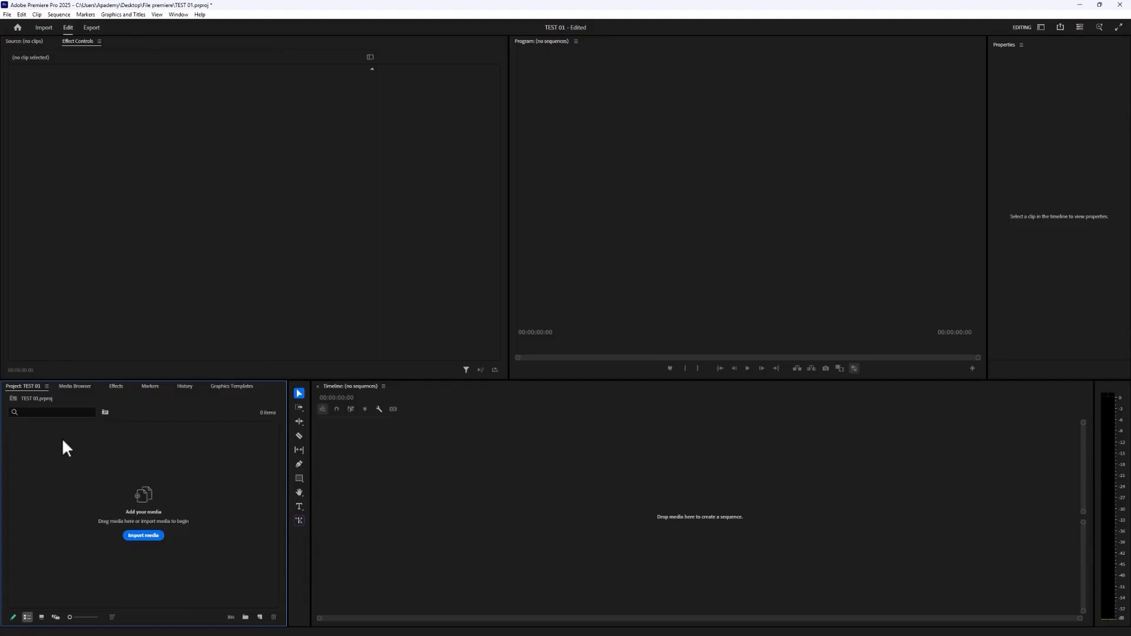
Try to import the audio 1, Footage 1 and image 1 folders together as bins, and check the Footage 1 bin's contents.
click(153, 537)
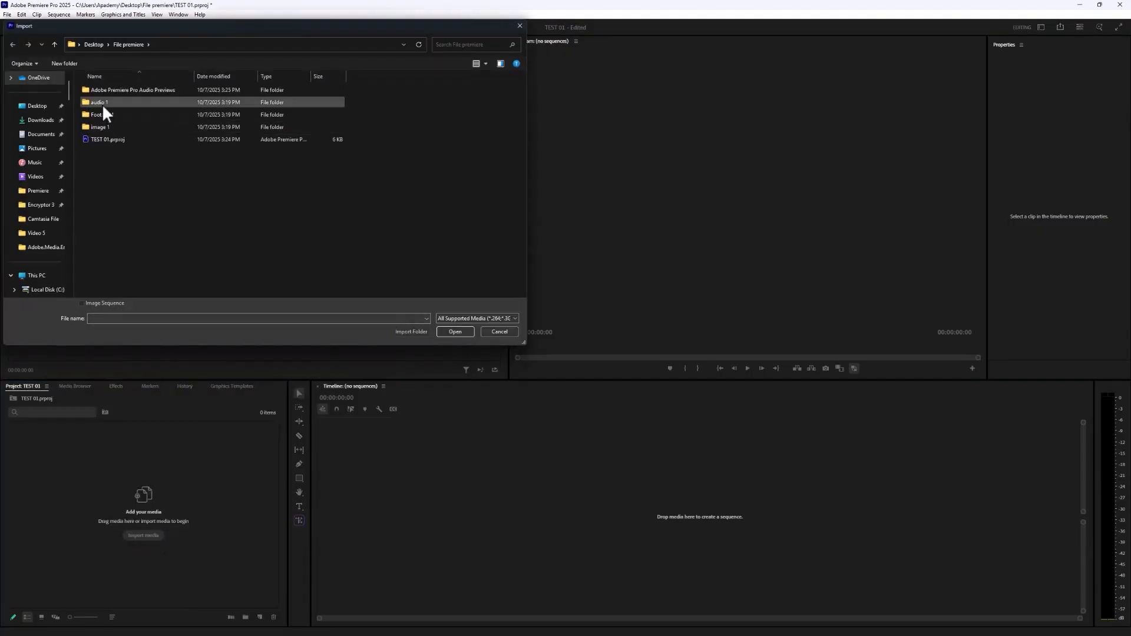
click(102, 103)
shift+click(98, 126)
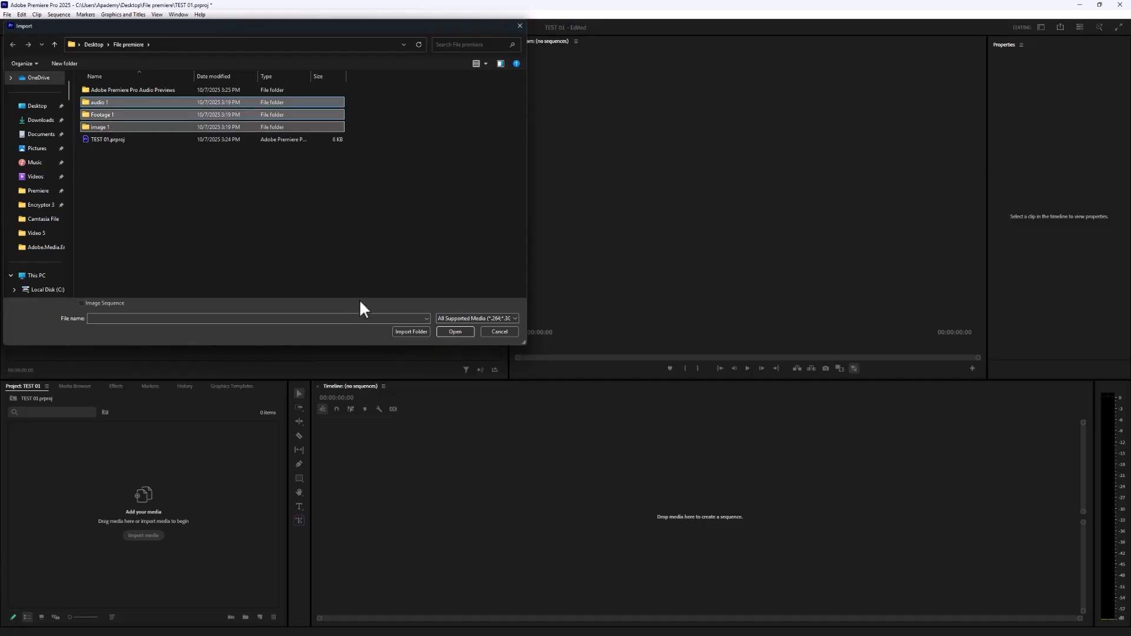
click(402, 334)
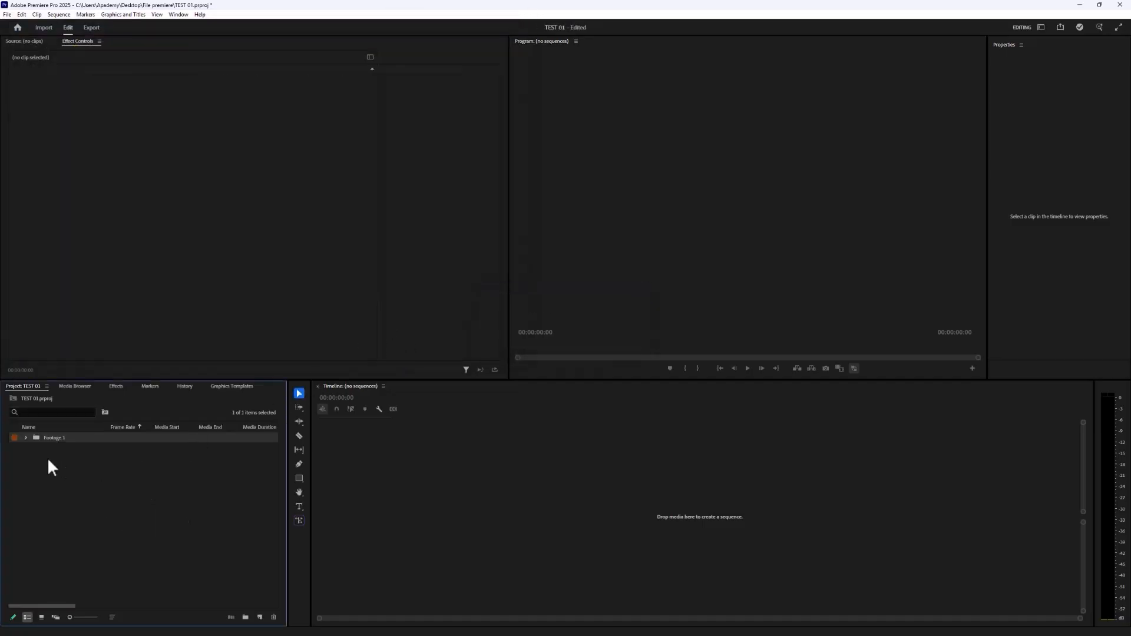
click(25, 438)
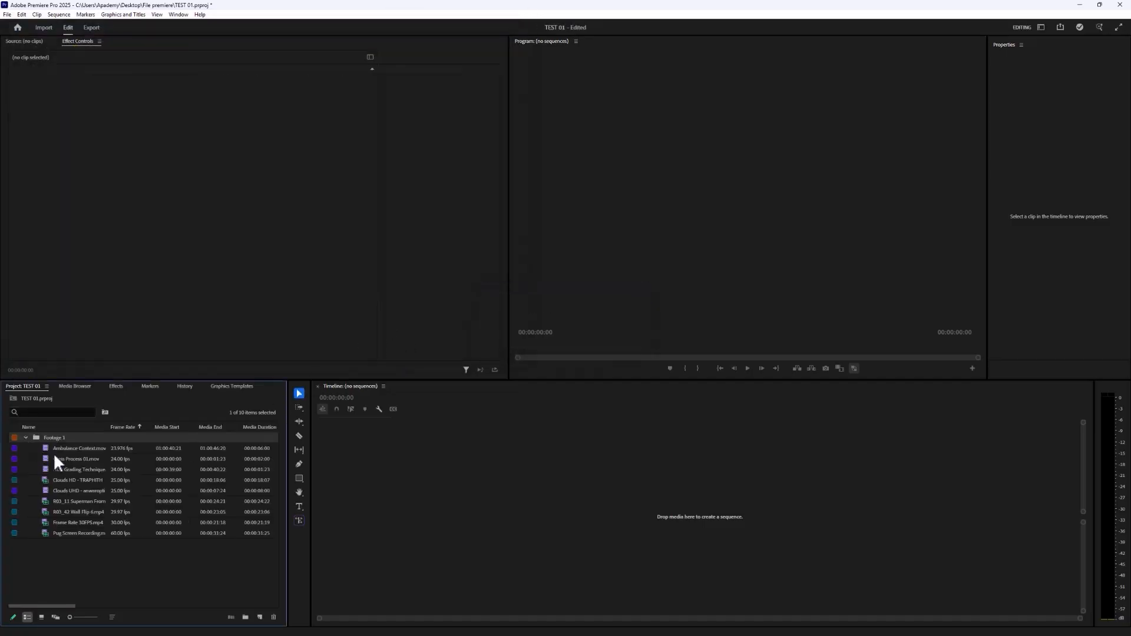
click(25, 437)
Import the audio 1 folder from File premiere as a bin in the project.
click(71, 501)
right_click(90, 488)
click(32, 535)
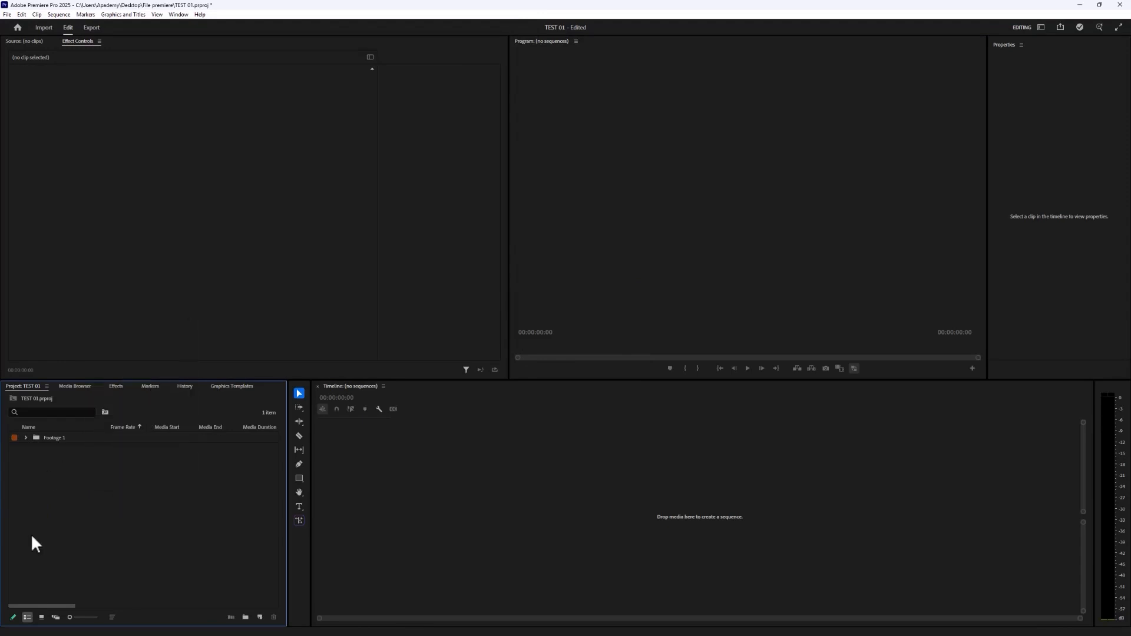
right_click(101, 493)
click(142, 382)
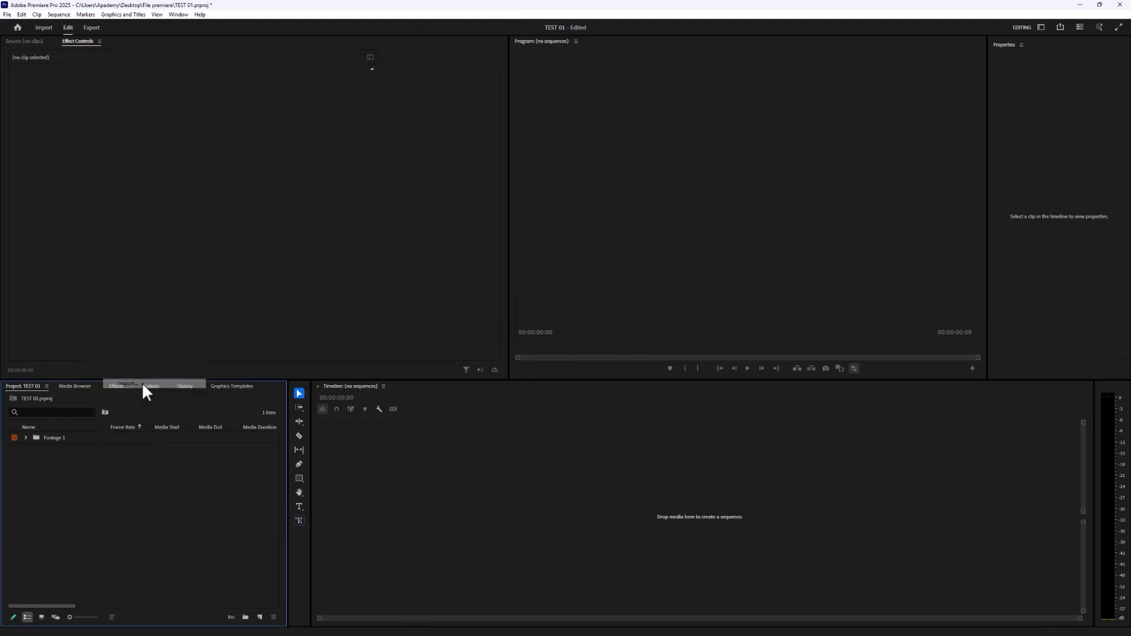
click(101, 102)
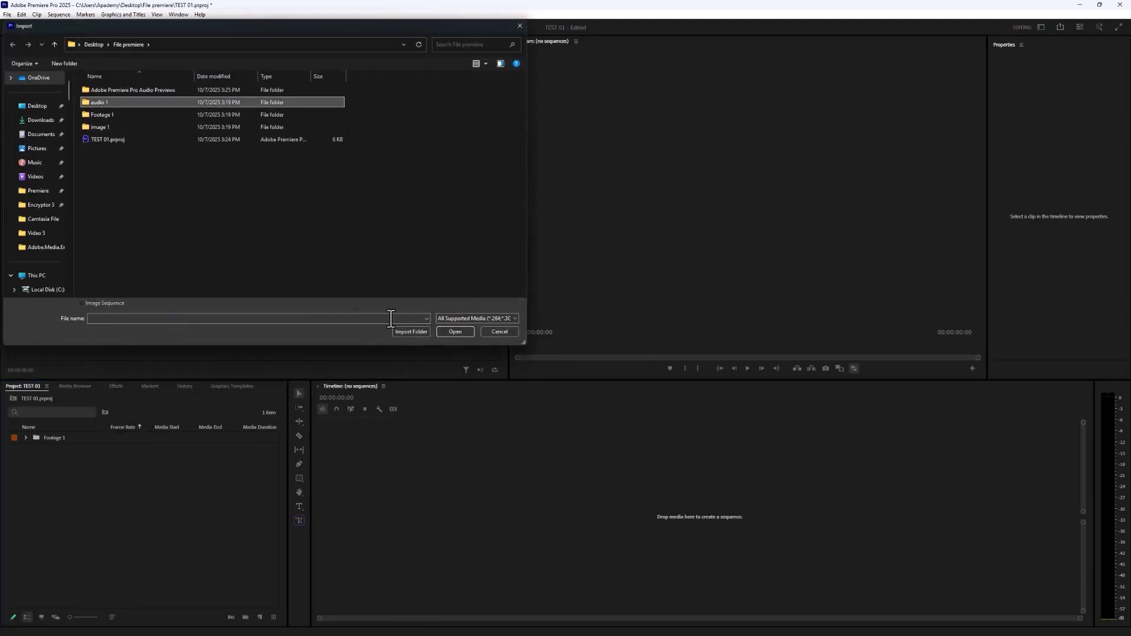
click(412, 331)
Import the image 1 folder from File premiere as a bin in the project.
right_click(107, 465)
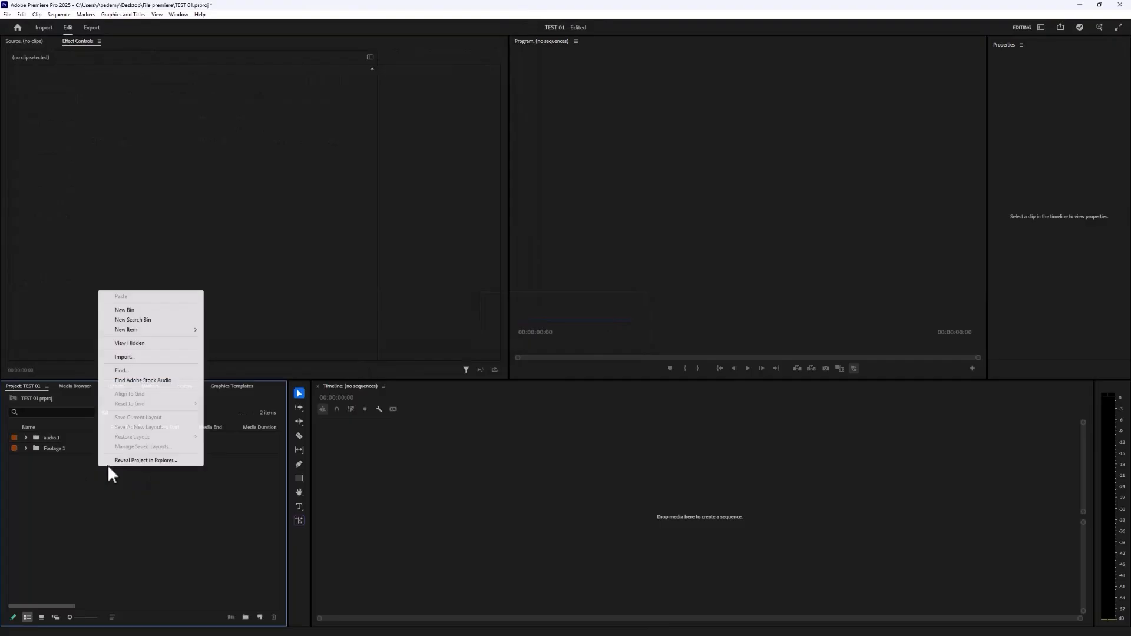
click(125, 357)
click(99, 127)
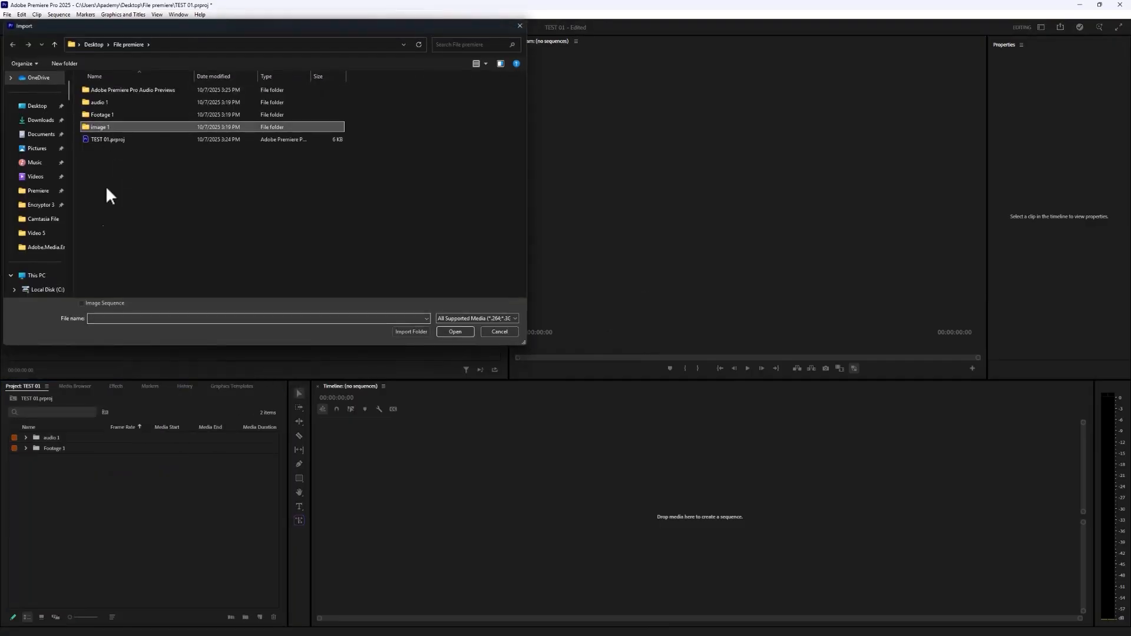
click(425, 331)
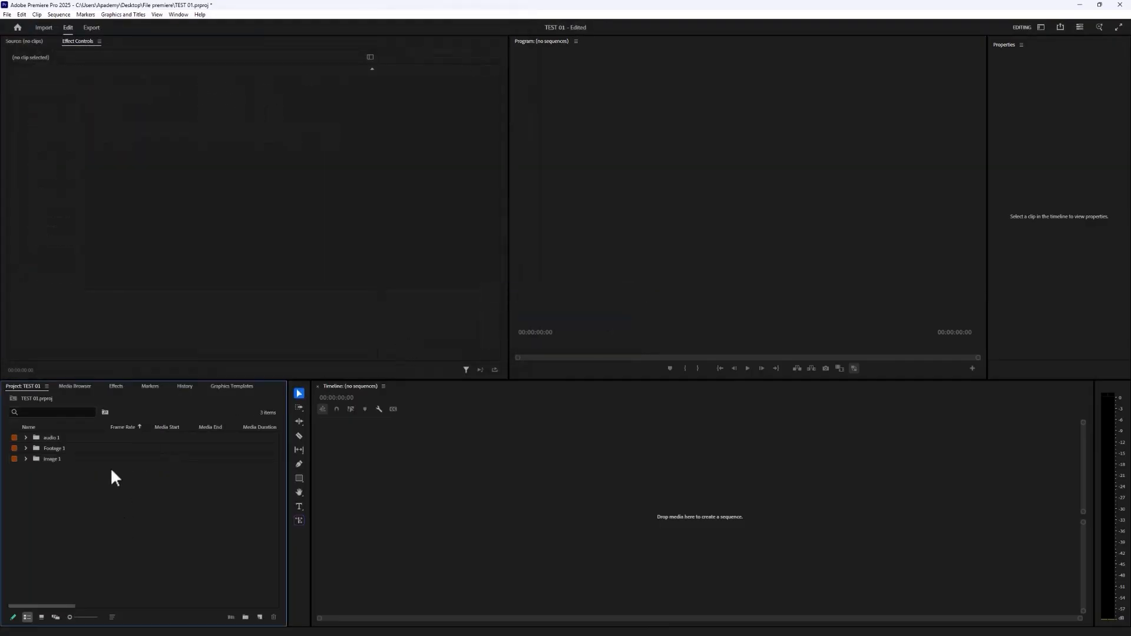
Expand the Footage 1 bin and examine the frame rates of its clips.
click(25, 449)
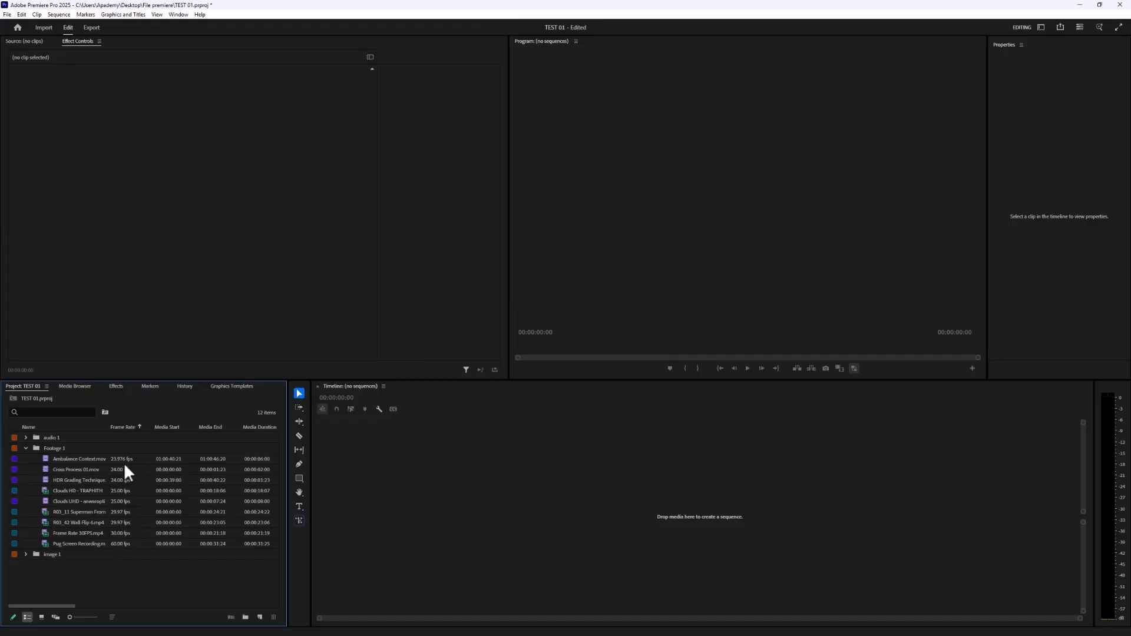
click(123, 541)
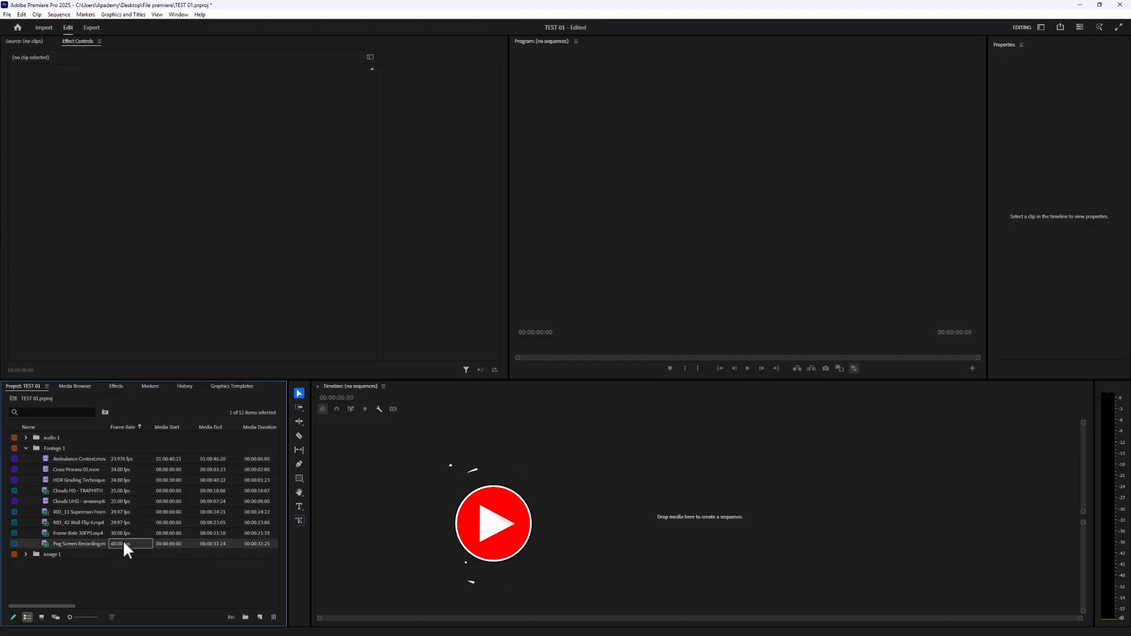
shift+click(122, 459)
click(124, 578)
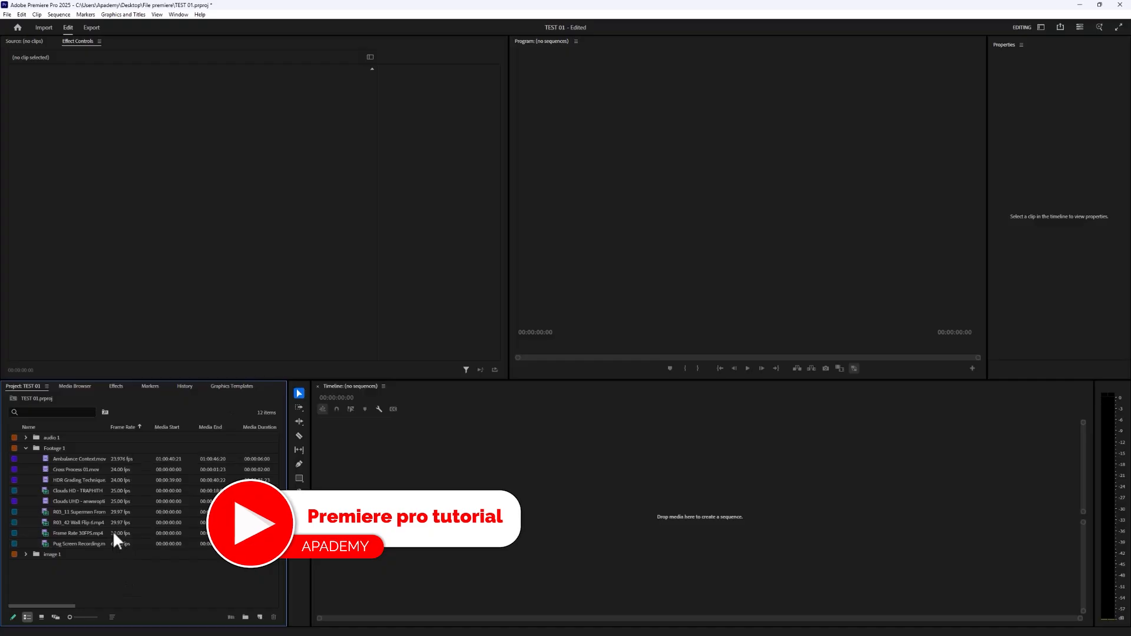
Interpret all the clips in the Footage 1 bin at an assumed frame rate of 23.976 fps.
click(119, 459)
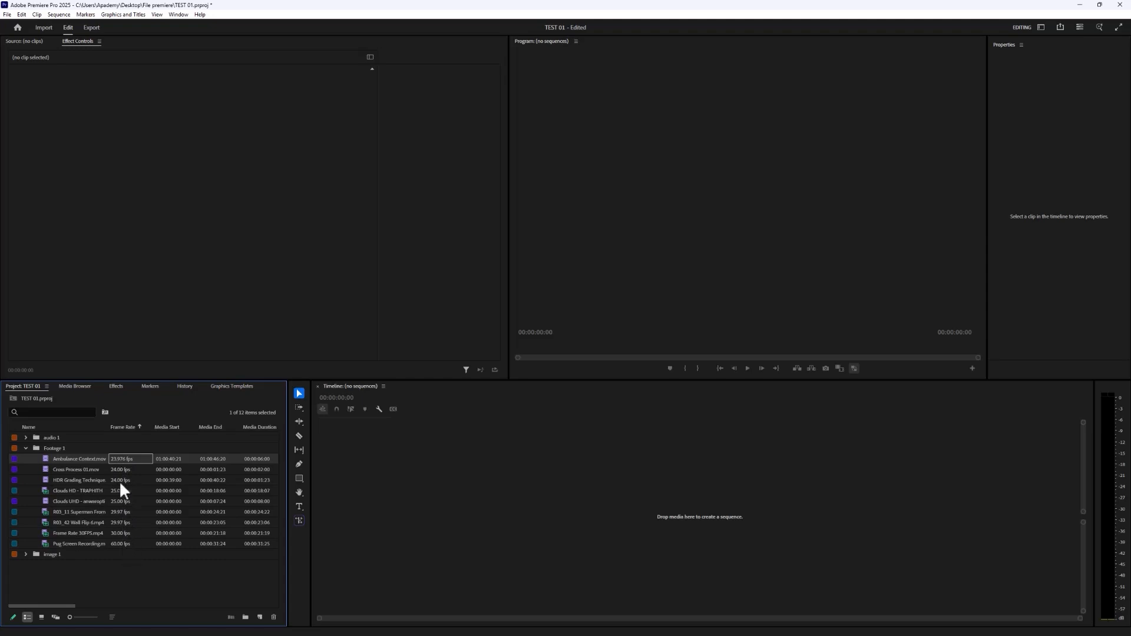
shift+click(115, 544)
right_click(115, 471)
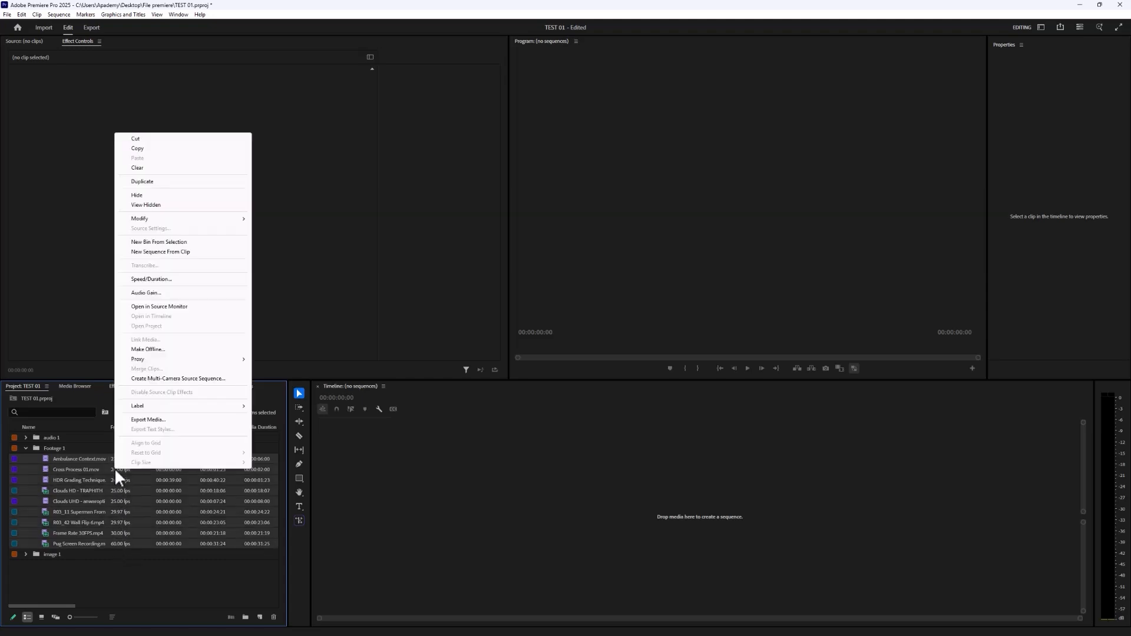
mouse_move(159, 222)
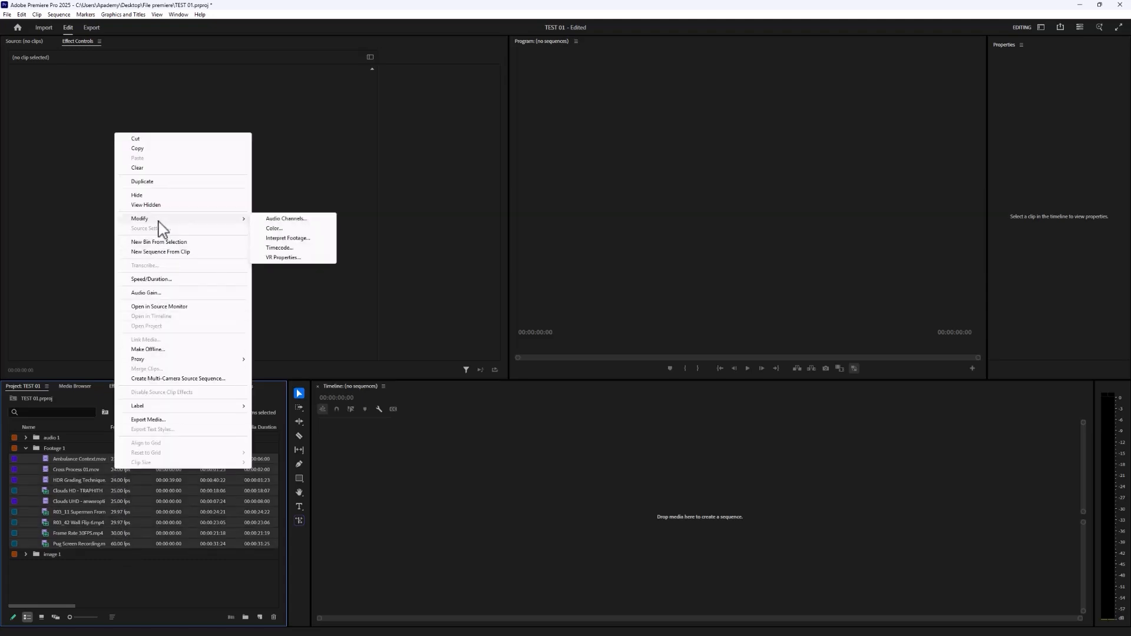
click(286, 238)
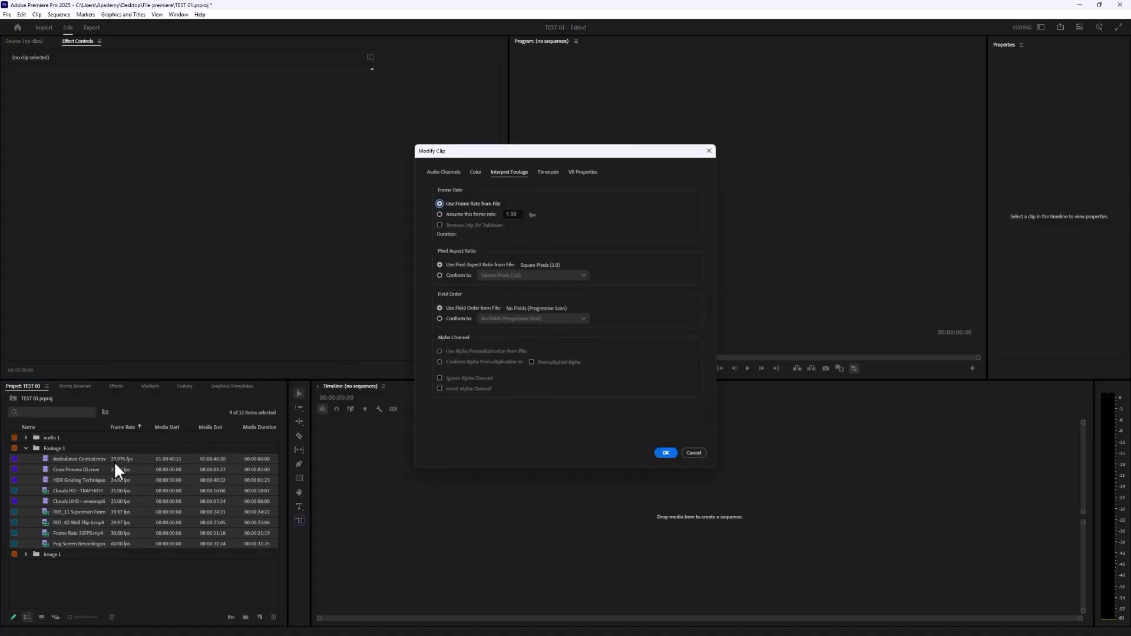
click(518, 214)
text(23.976)
click(666, 452)
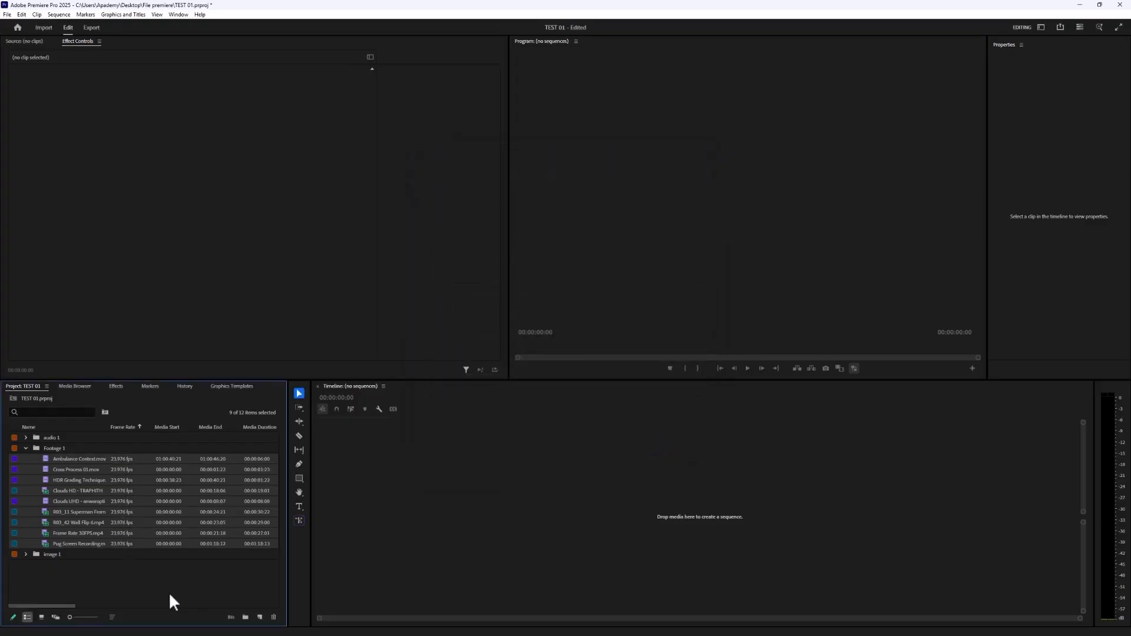
click(191, 576)
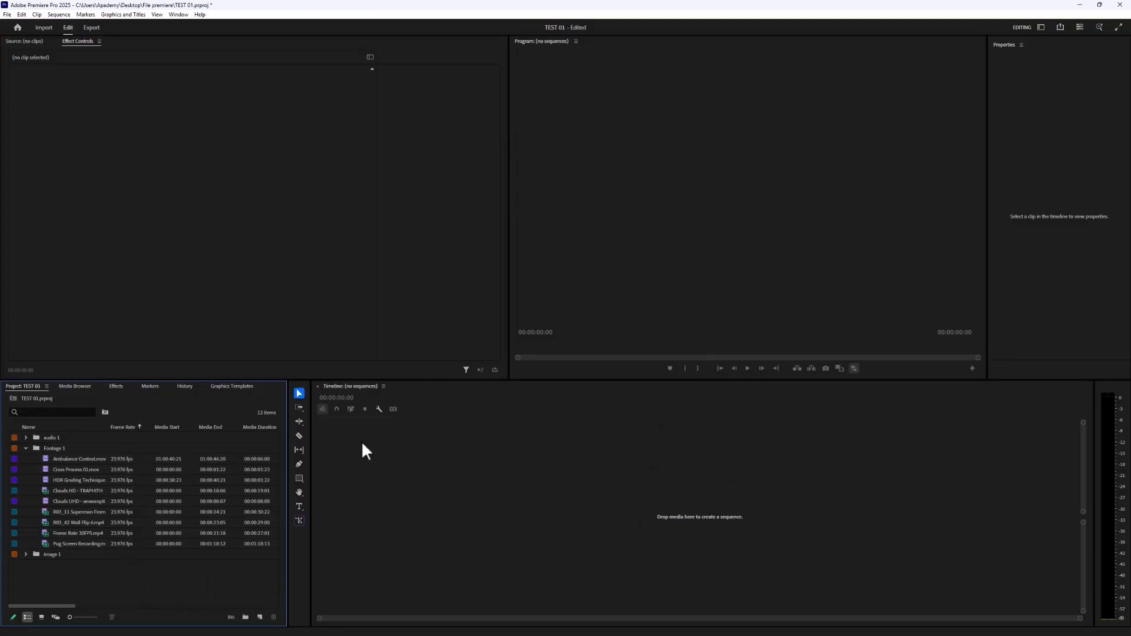
Create a trial sequence from the Ambulance Context.mov clip and clear it from the Footage 1 bin.
drag(72, 461, 337, 414)
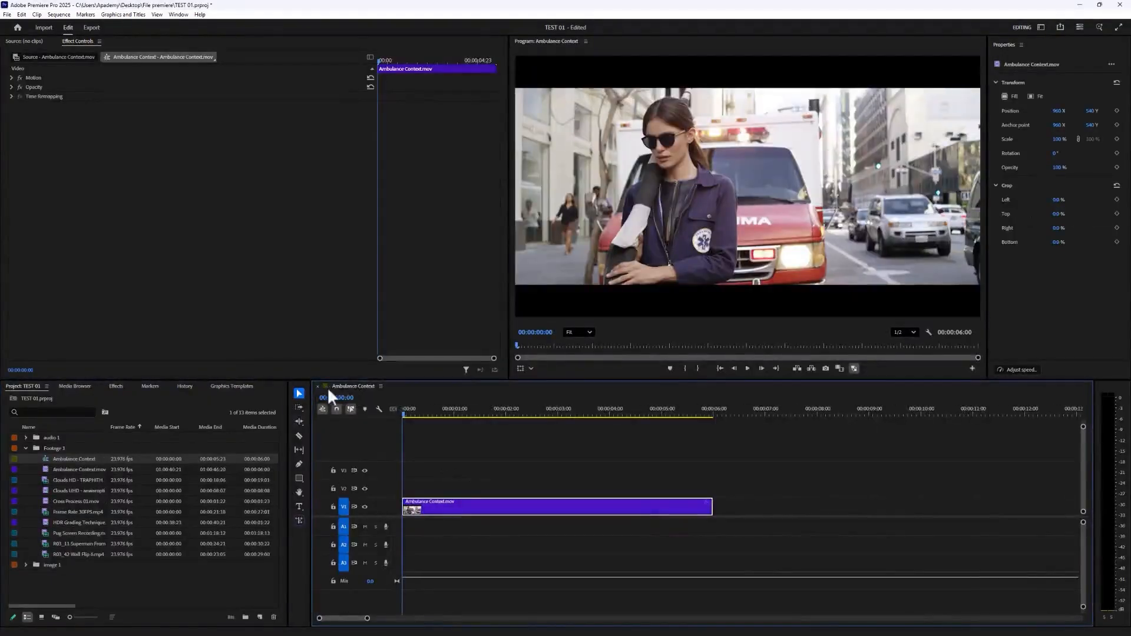
click(319, 386)
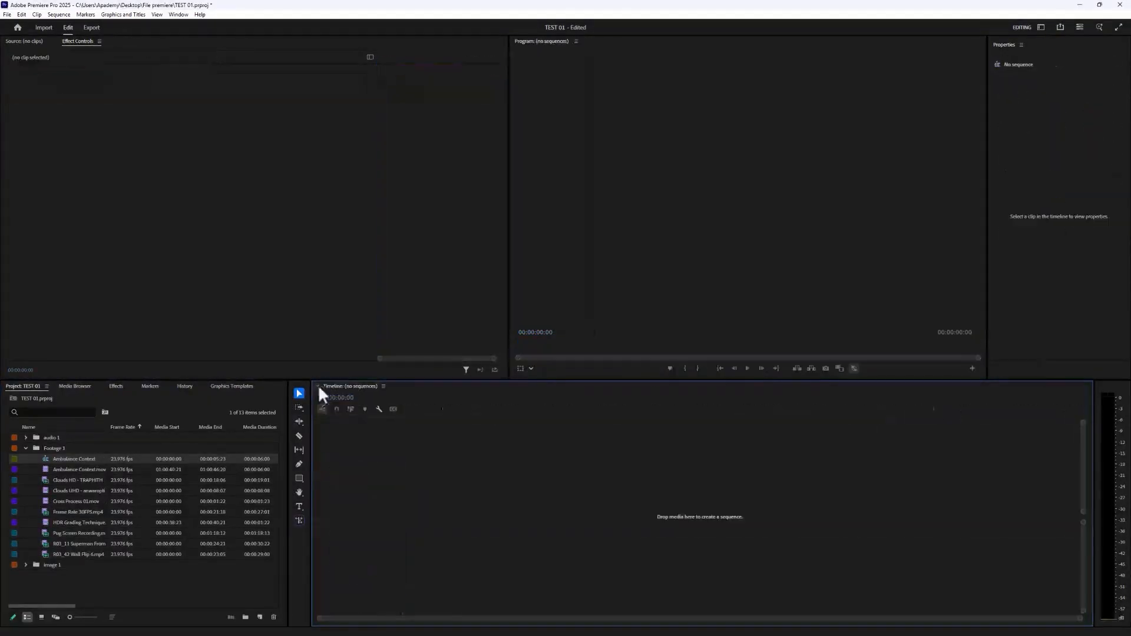
right_click(83, 458)
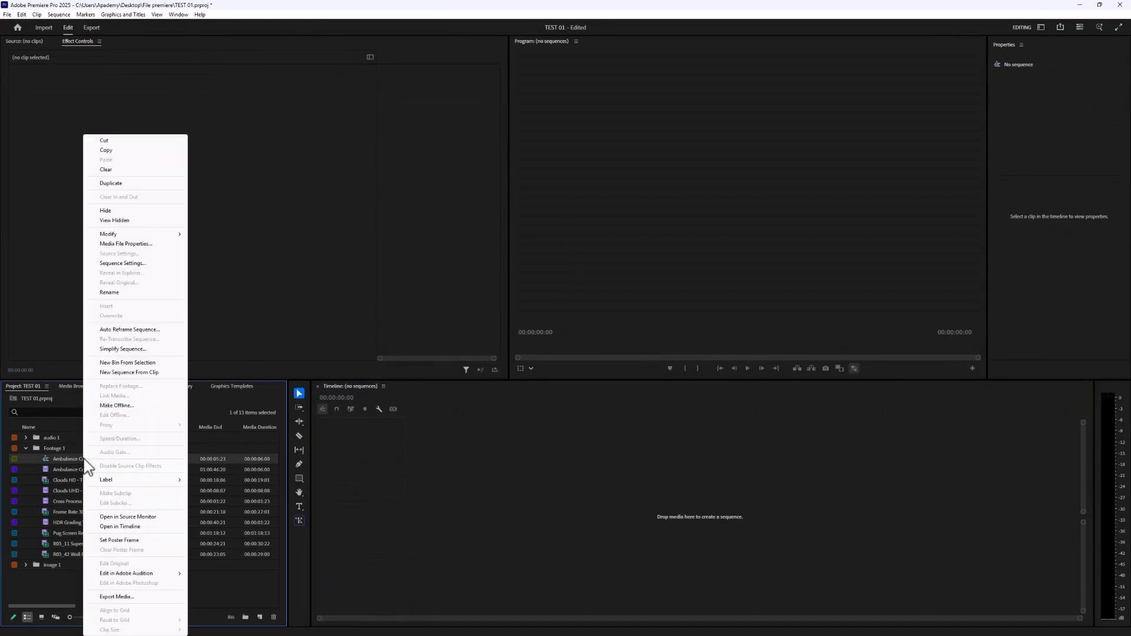
click(106, 169)
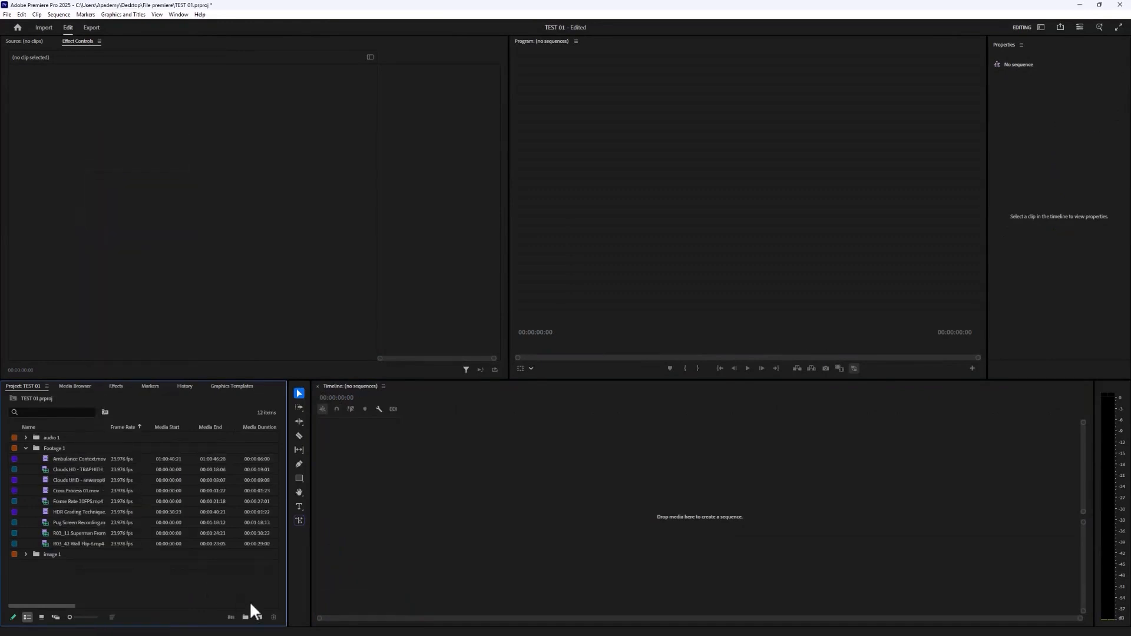
click(260, 617)
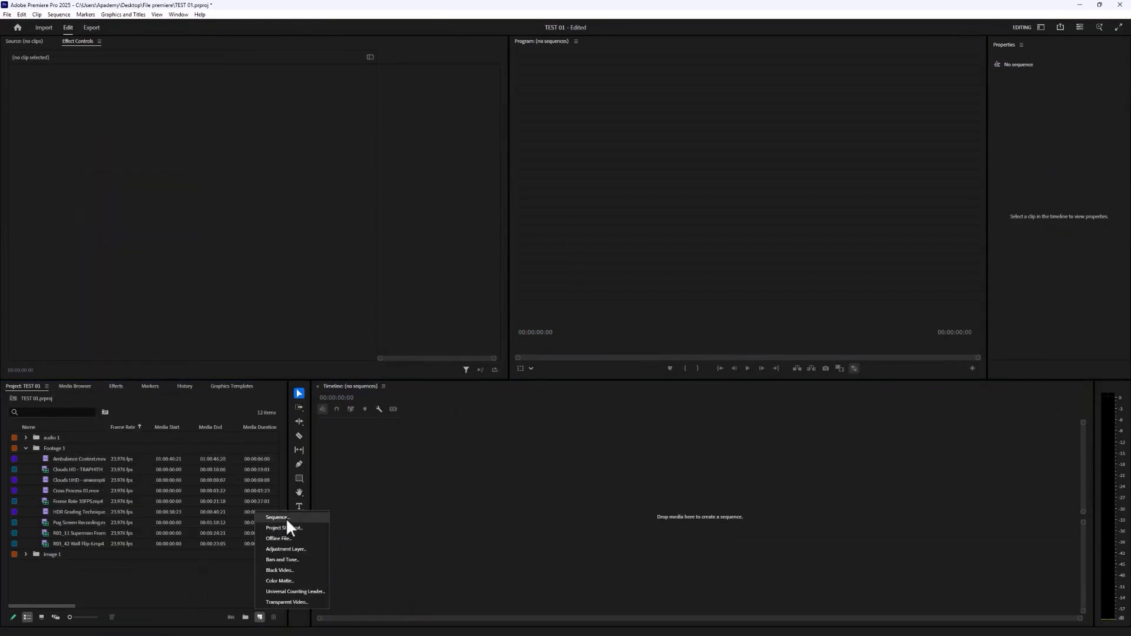
click(67, 155)
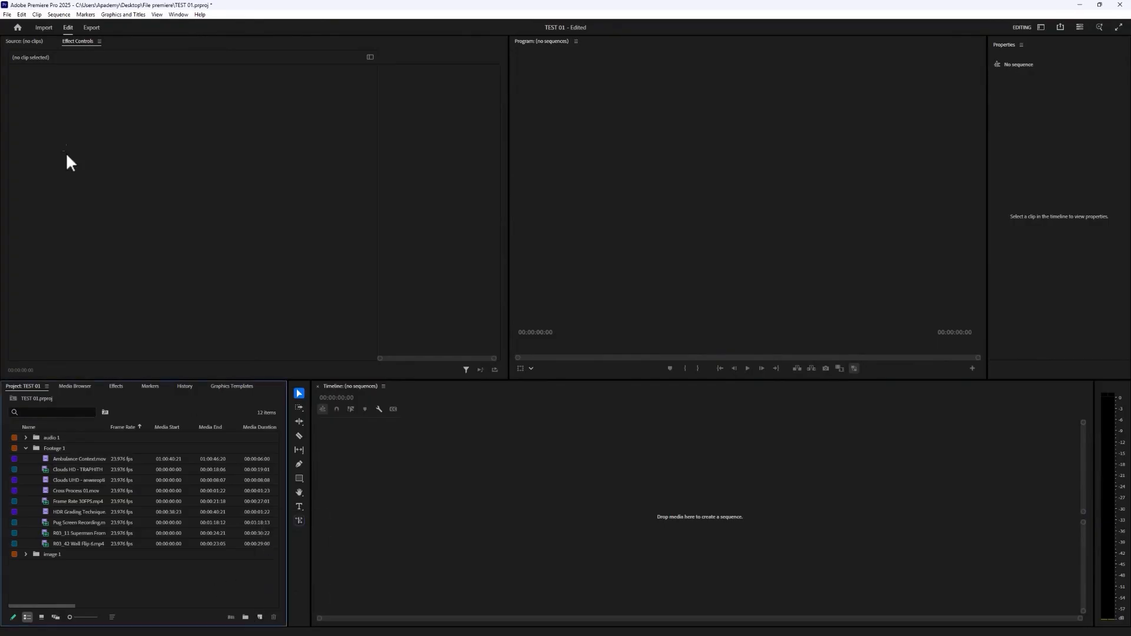
click(9, 15)
mouse_move(24, 25)
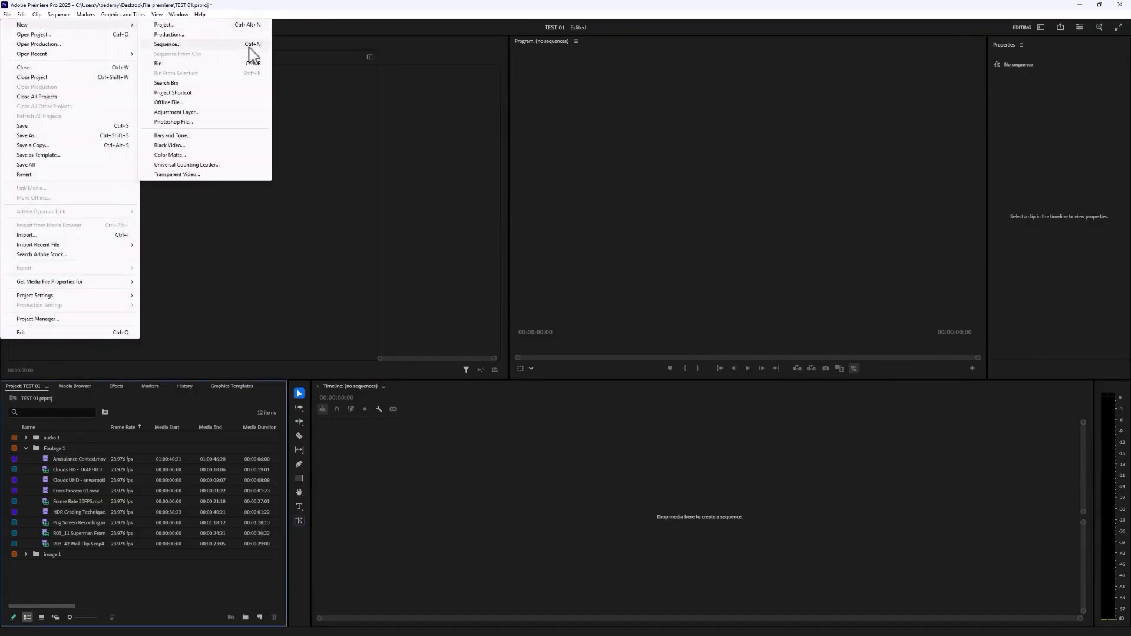
click(187, 588)
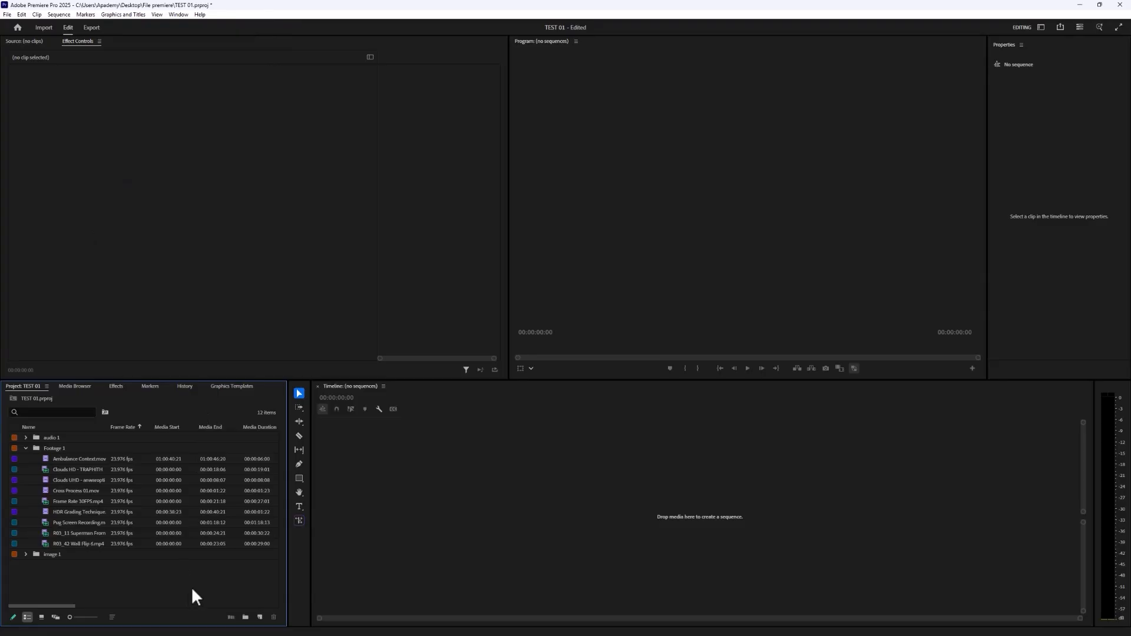
Create a new sequence named Sequence A with the HD 1080p 23.976 fps preset.
click(431, 240)
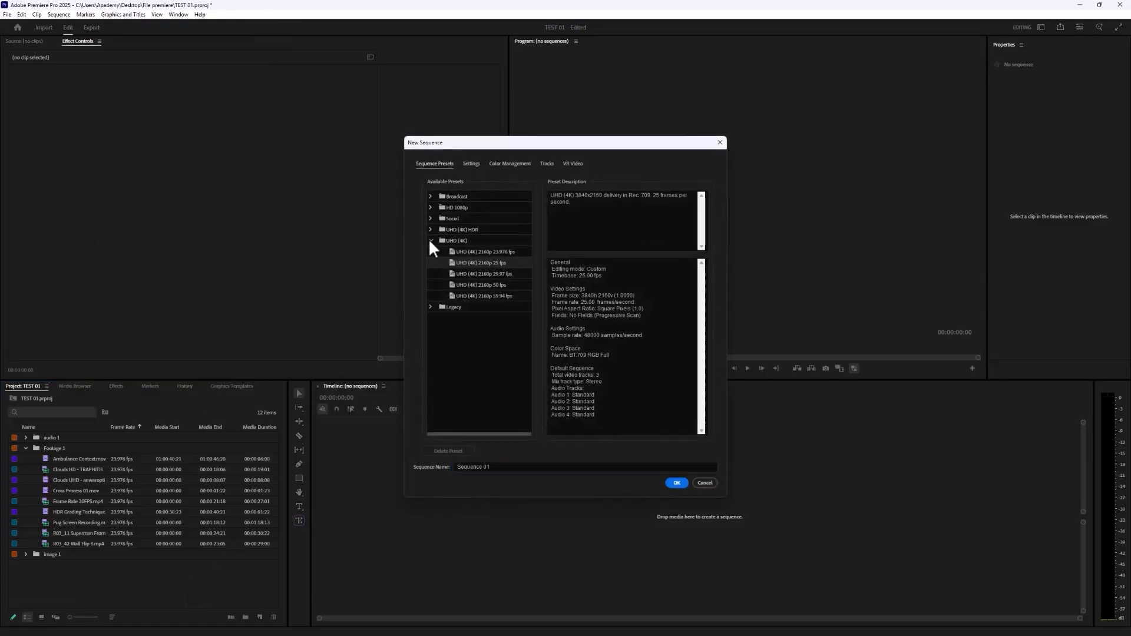
click(431, 208)
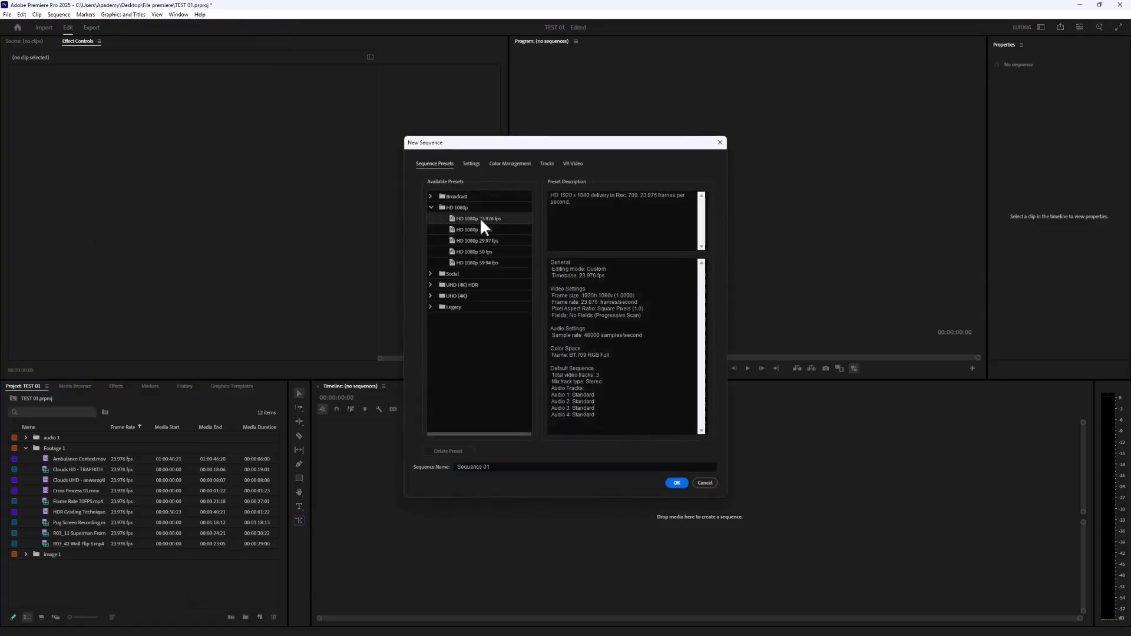
click(479, 250)
click(475, 220)
click(492, 468)
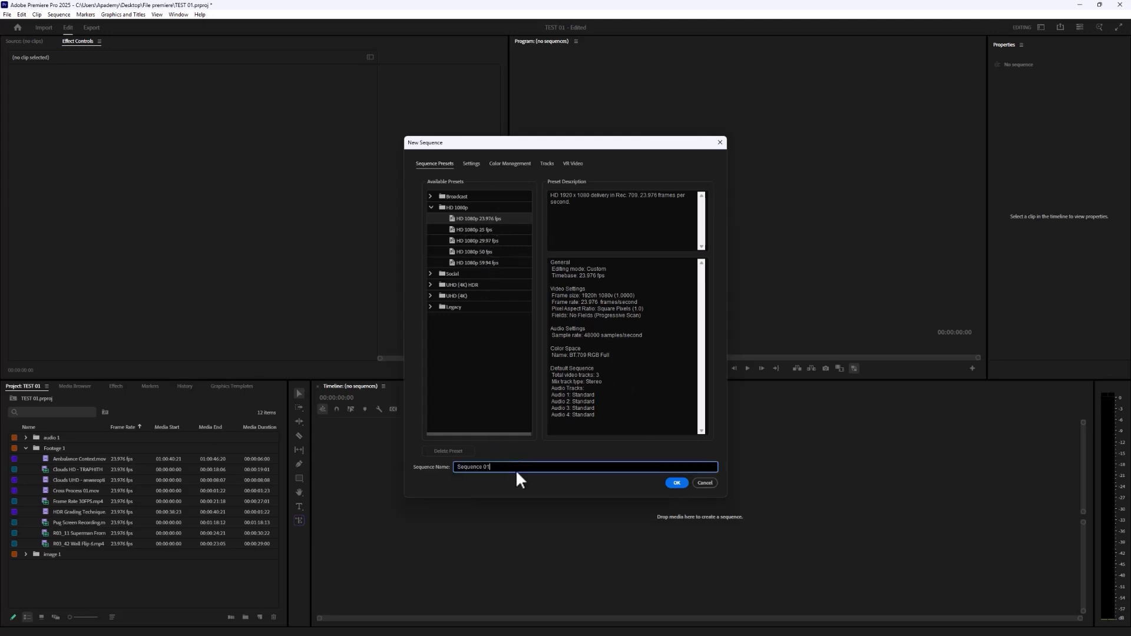
drag(492, 467, 471, 466)
click(498, 469)
double_click(486, 466)
click(675, 484)
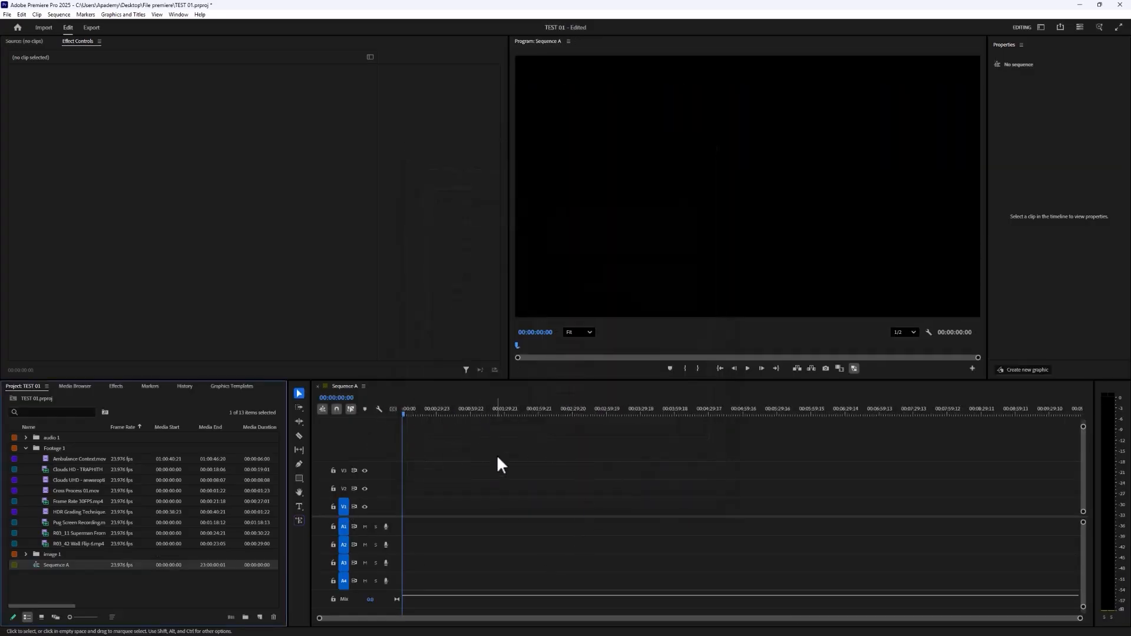
Place all the Footage 1 clips at the start of Sequence A and undo the placement.
click(98, 460)
shift+click(79, 543)
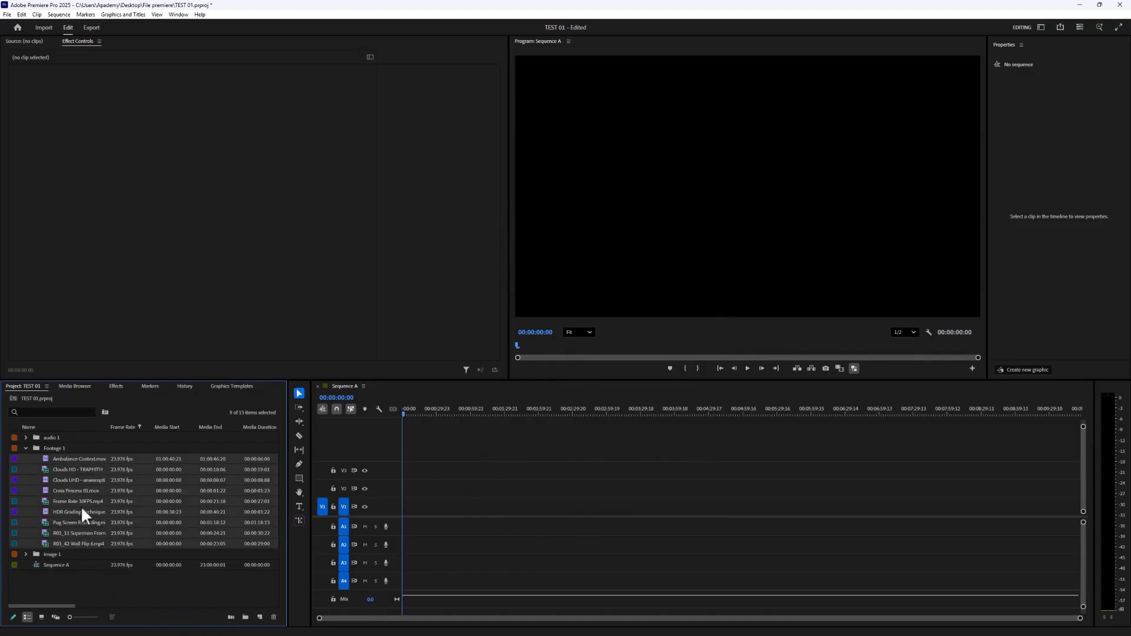
click(58, 461)
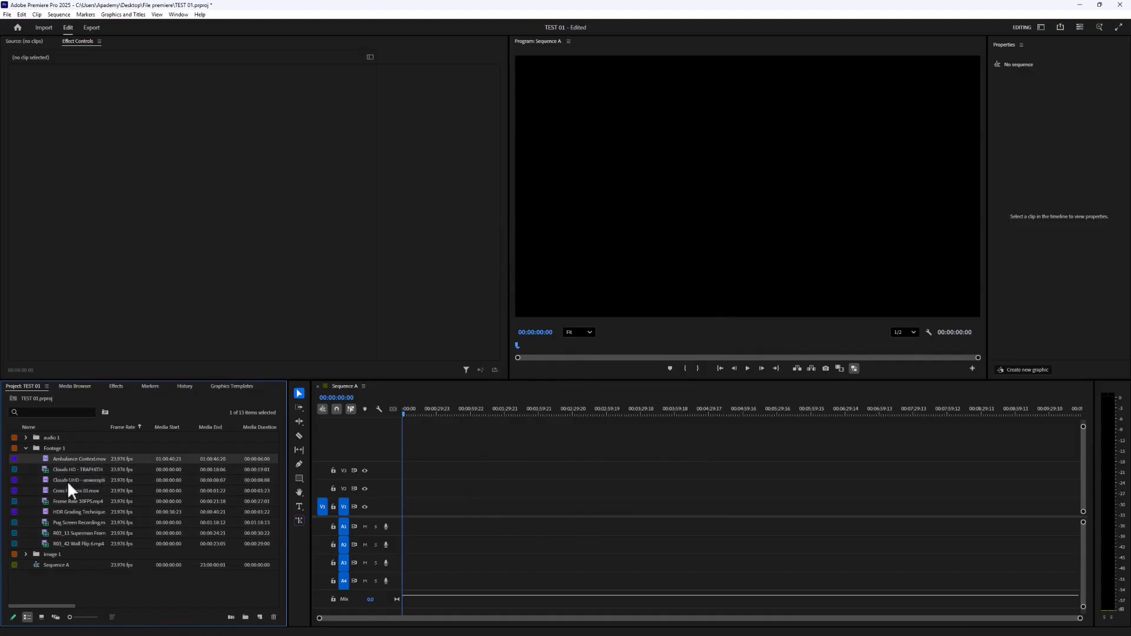
shift+click(67, 544)
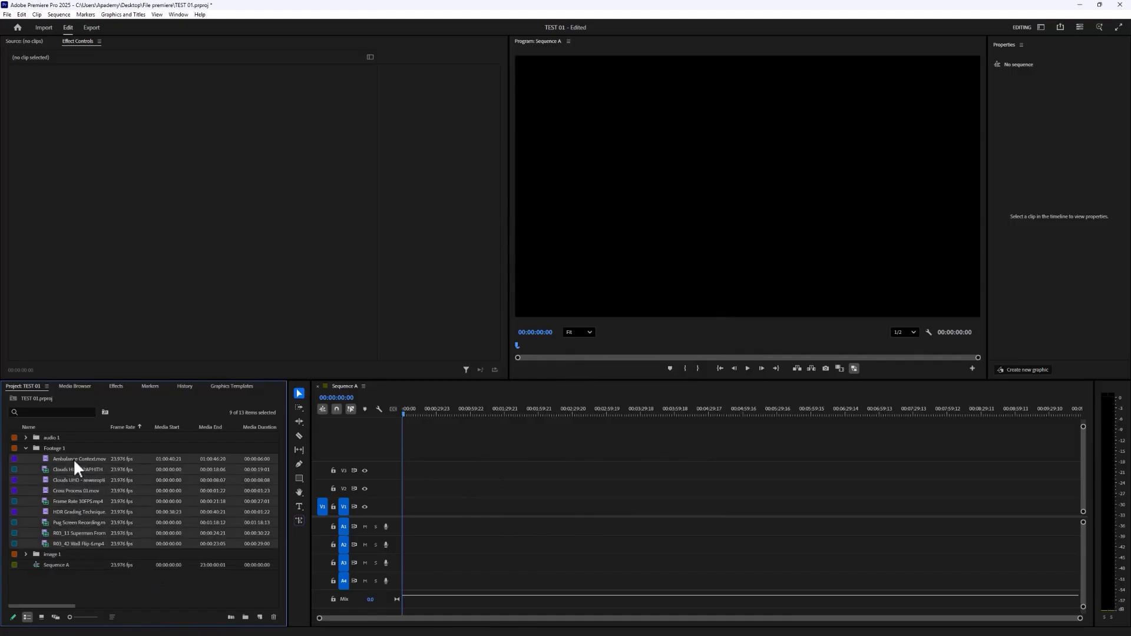
drag(73, 459, 393, 509)
scroll(421, 493, up, 4)
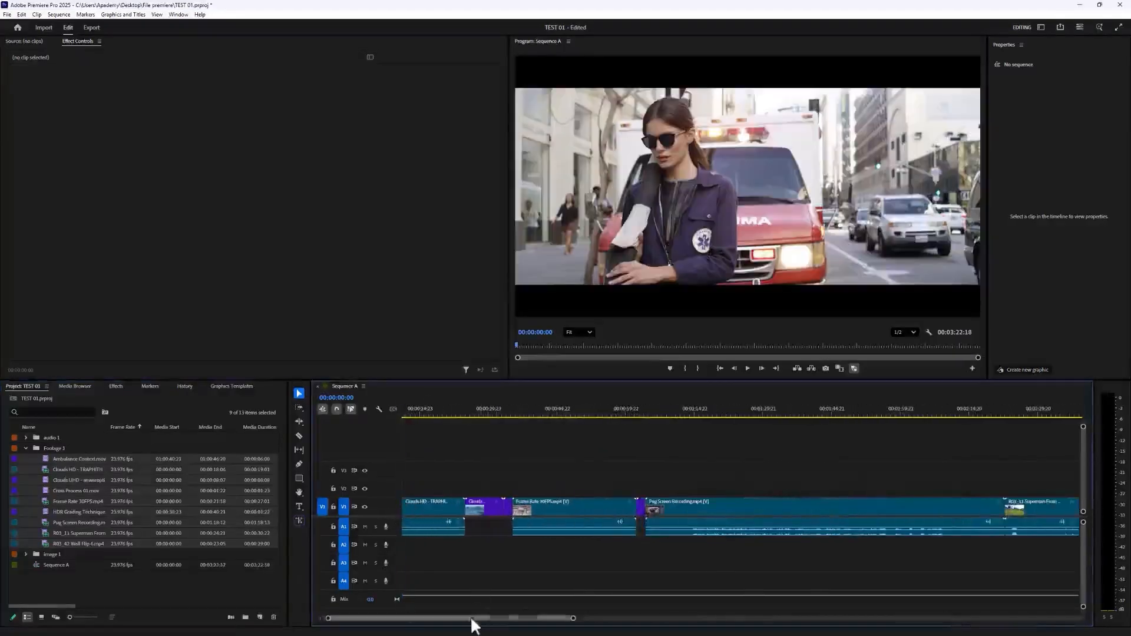
drag(470, 618, 439, 619)
key(ctrl+z)
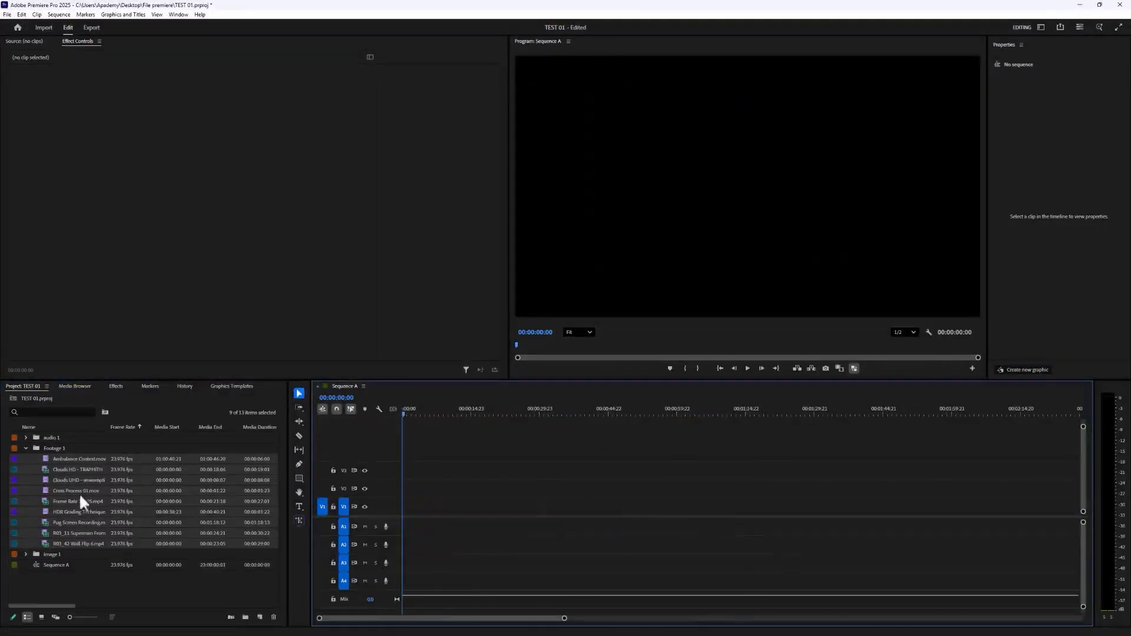
Assign the Caribbean label colour to the Clouds HD and Clouds UHD clips in the Footage 1 bin.
click(23, 461)
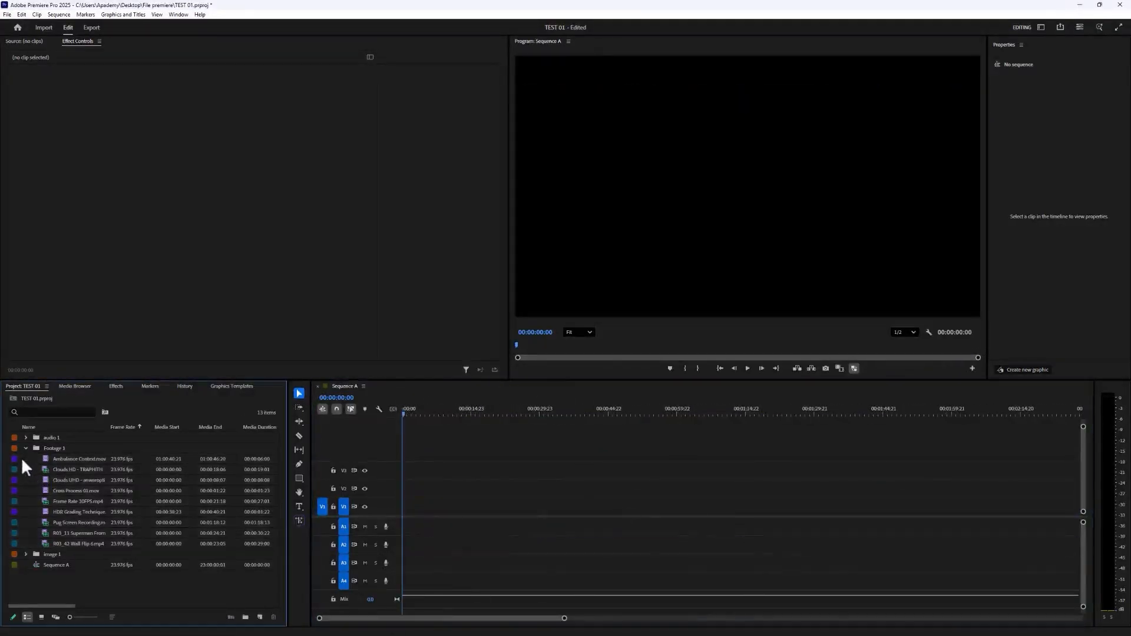
click(69, 461)
ctrl+click(64, 474)
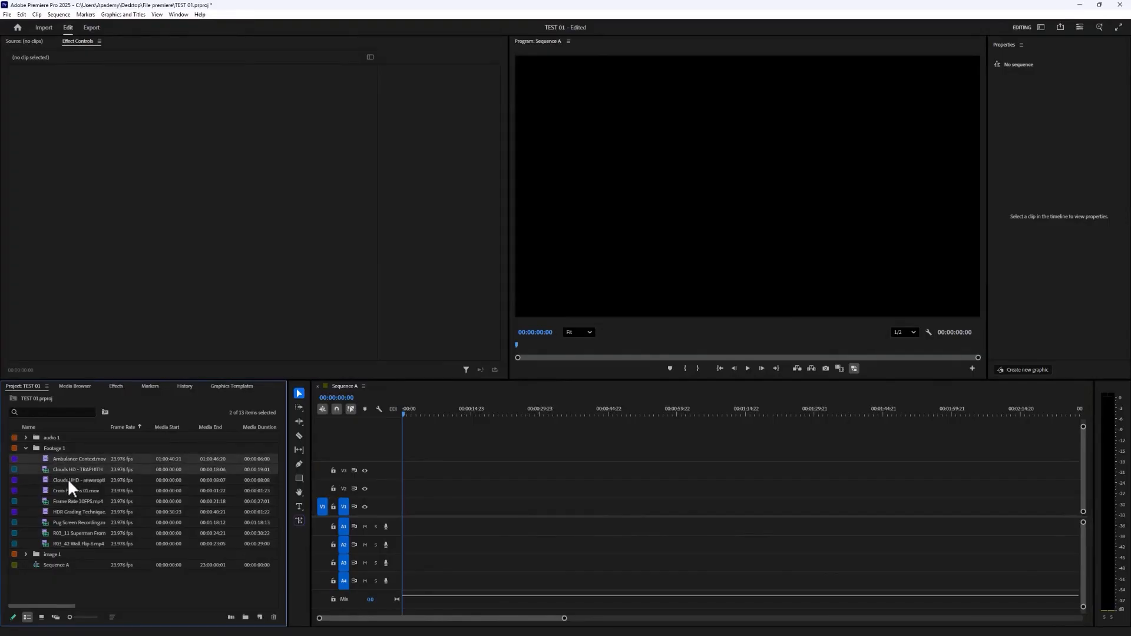
click(69, 473)
ctrl+click(70, 481)
right_click(79, 469)
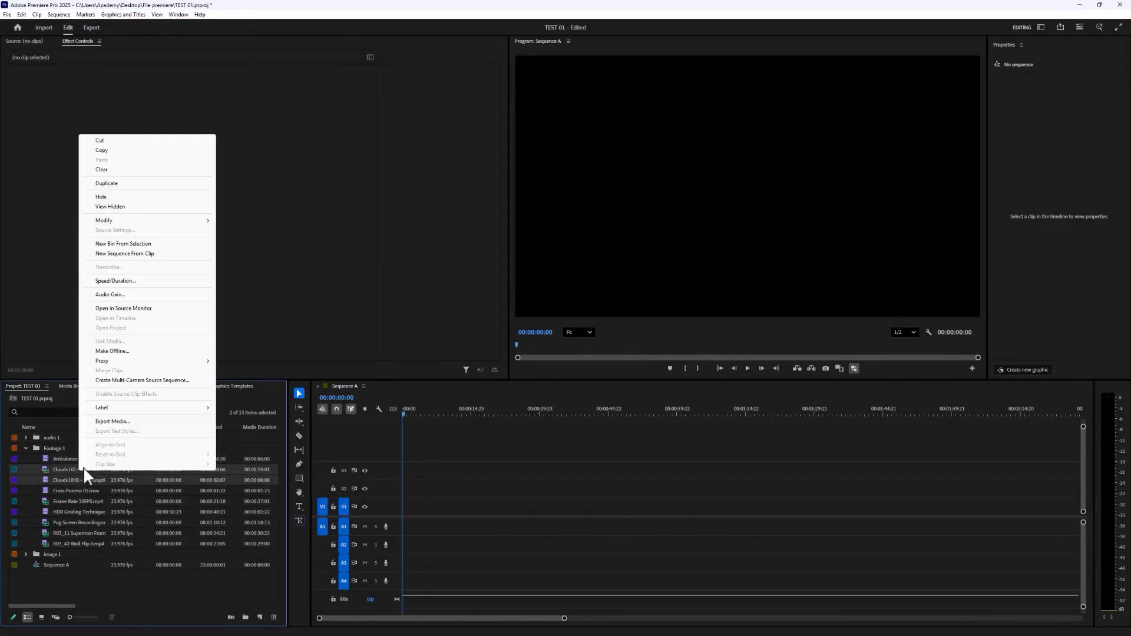
mouse_move(144, 408)
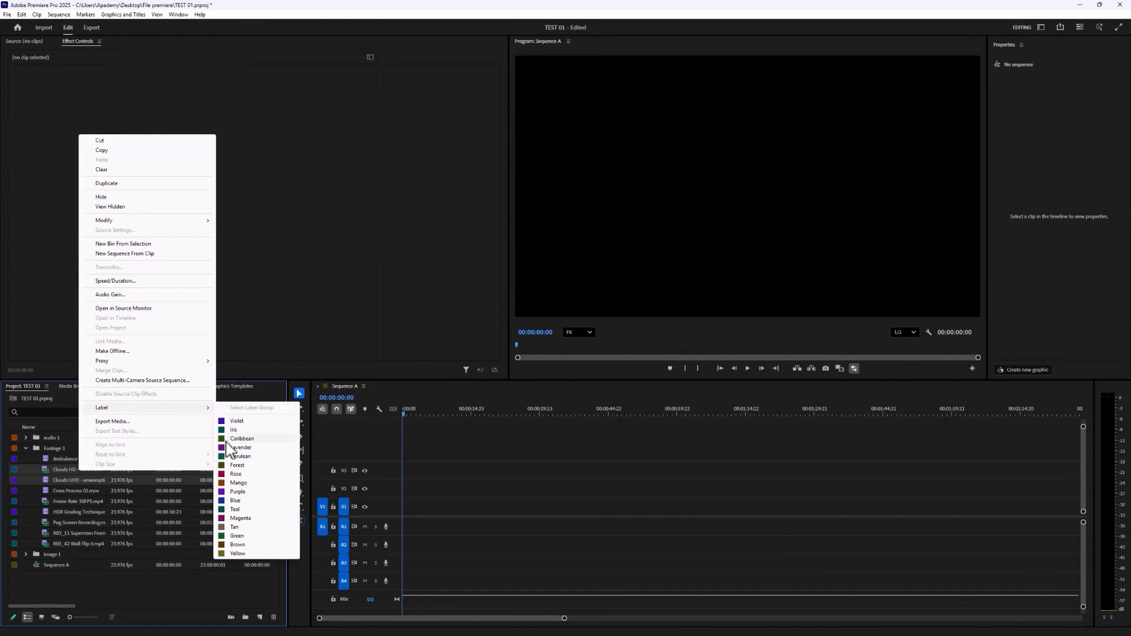
click(242, 439)
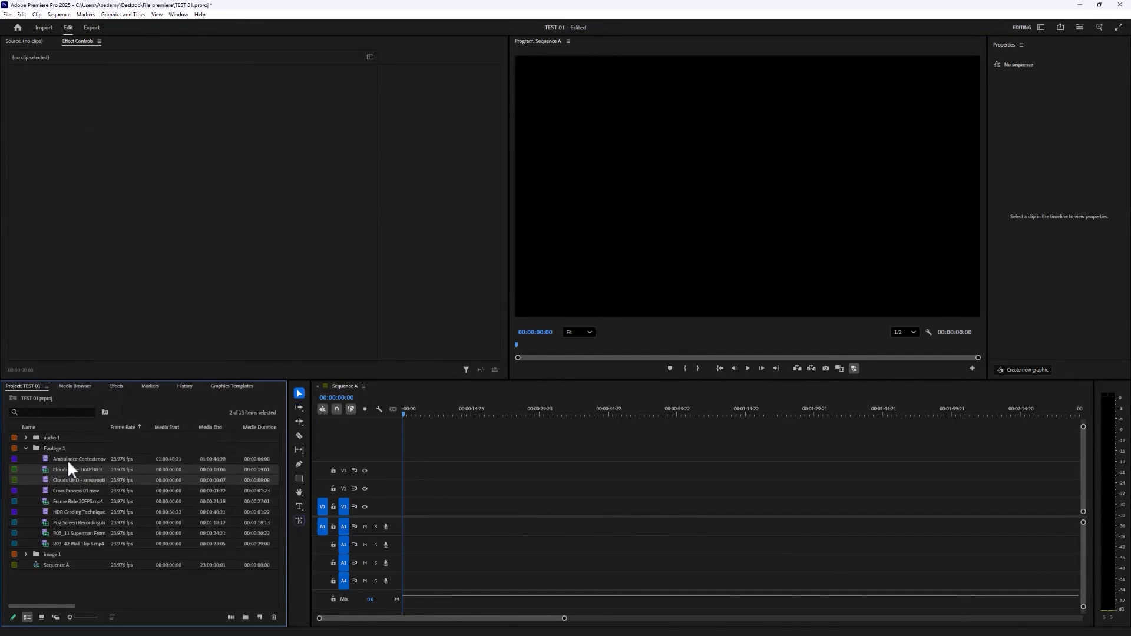
Assign the Purple label colour to the Cross Process 01.mov clip.
click(49, 493)
right_click(69, 493)
mouse_move(106, 425)
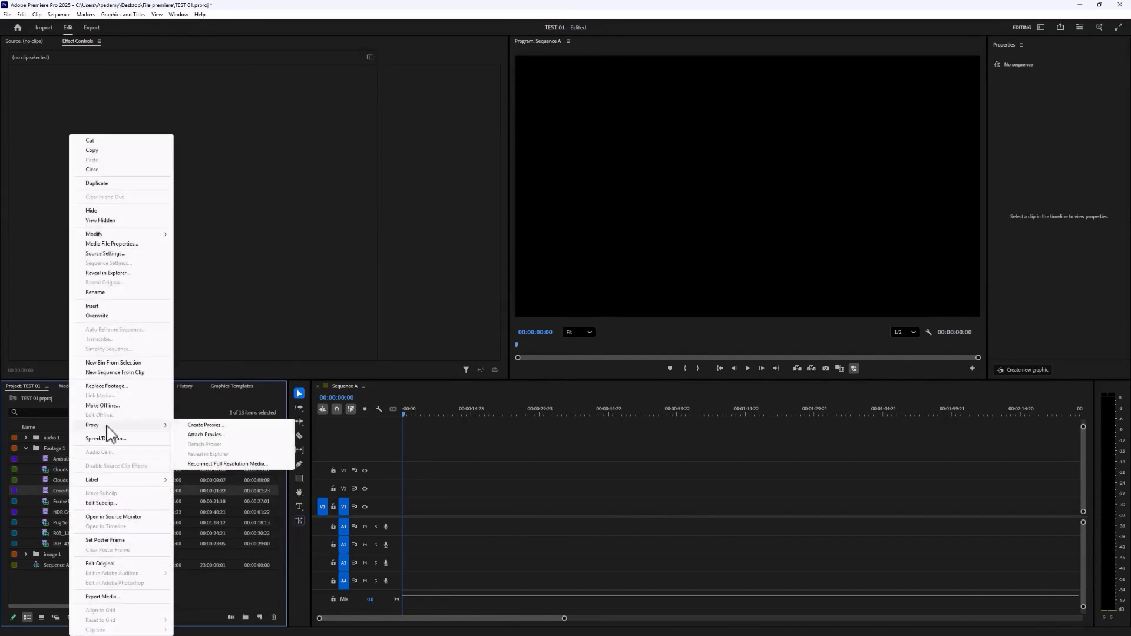
mouse_move(132, 481)
click(201, 565)
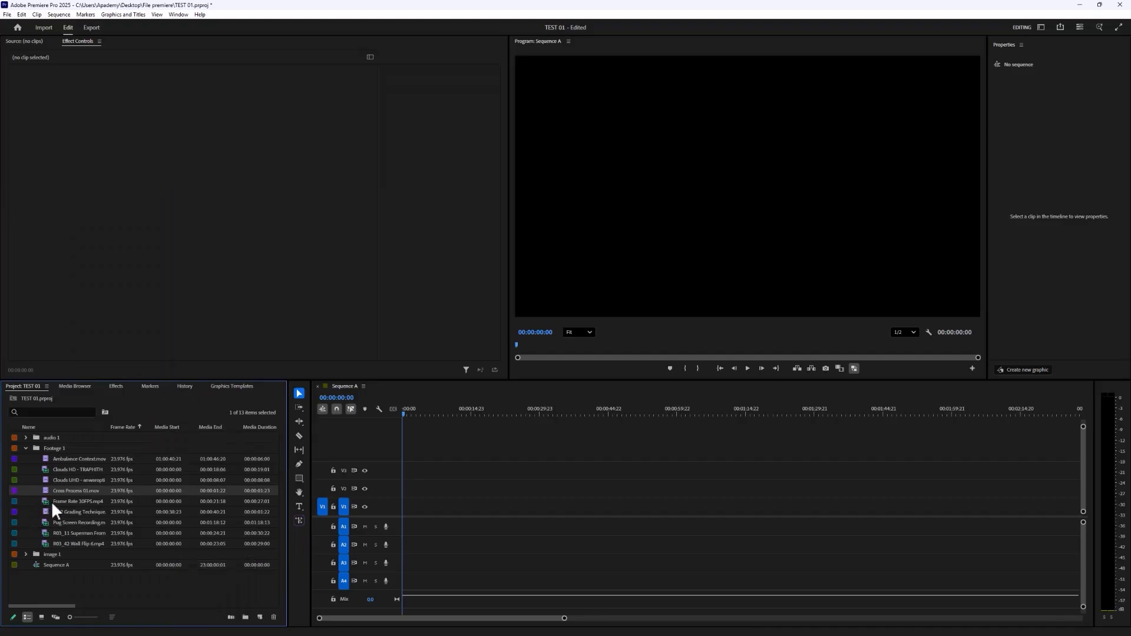
Assign the Green label colour to the Frame Rate 30FPS.mp4 and HDR Grading Technique clips.
click(52, 501)
shift+click(56, 510)
right_click(76, 504)
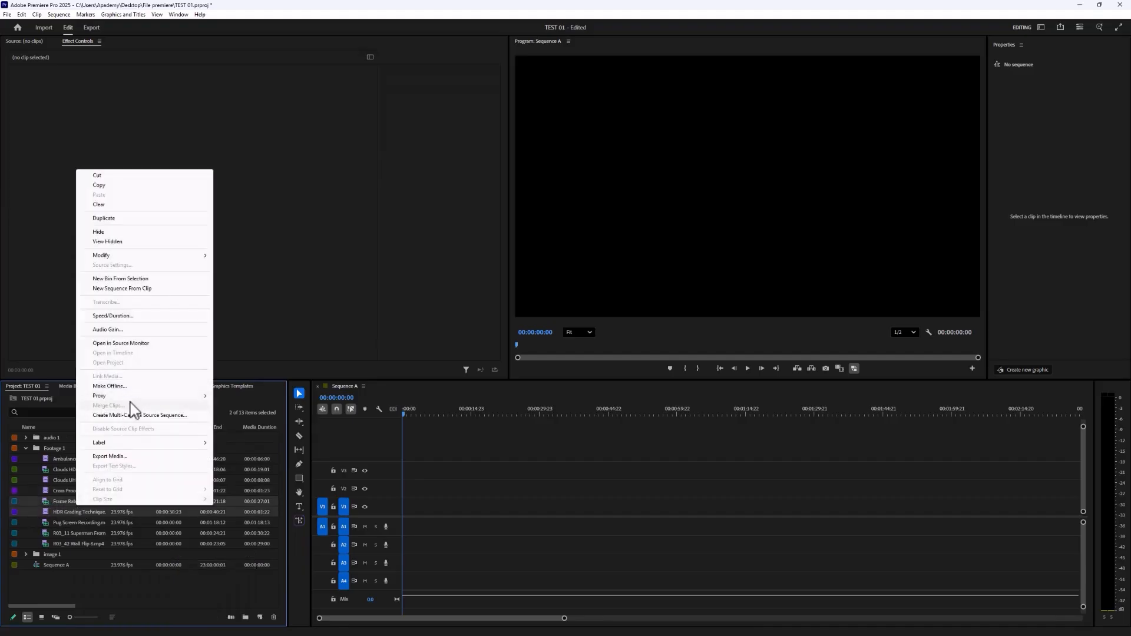
mouse_move(151, 443)
click(245, 579)
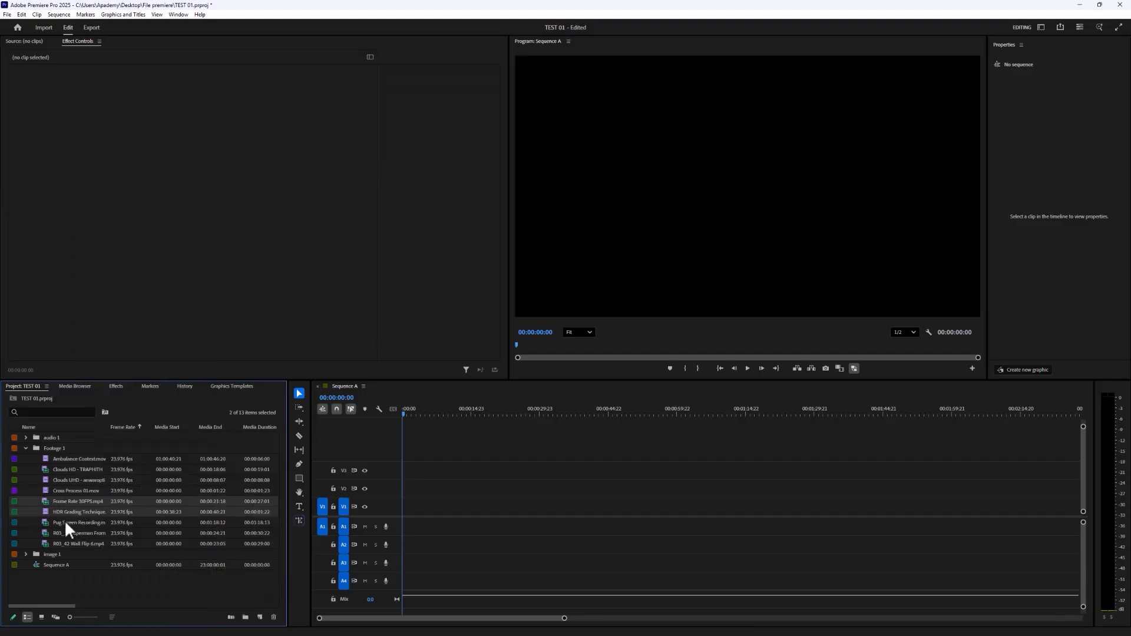
Assign the Magenta label colour to the Pug Screen Recording.mp4 clip.
click(65, 522)
shift+click(62, 532)
shift+click(63, 542)
right_click(57, 523)
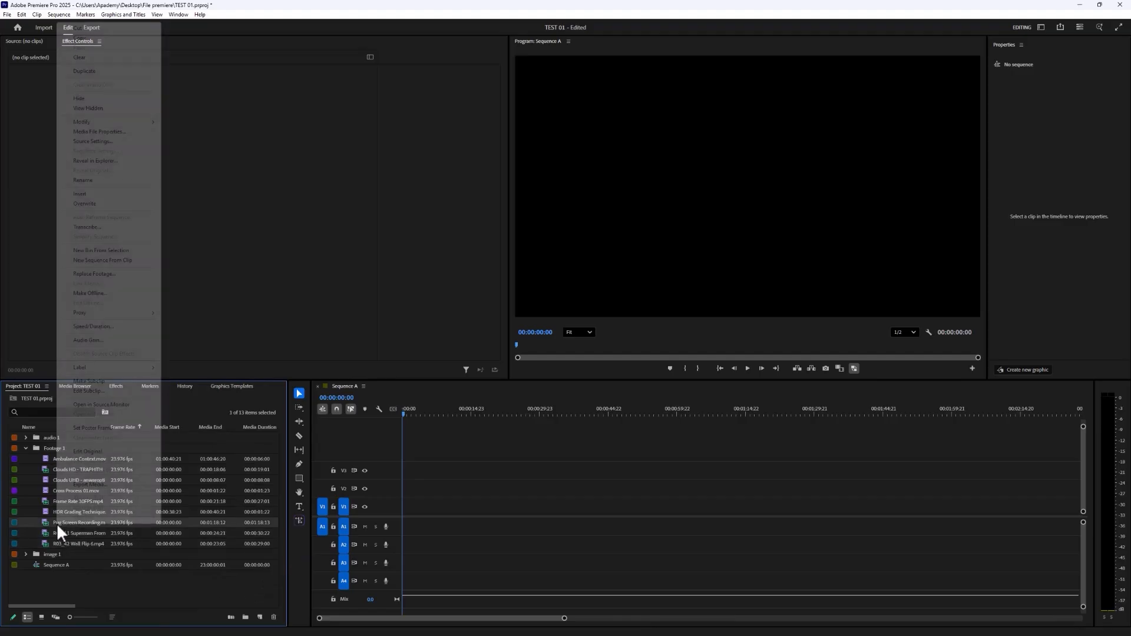
mouse_move(118, 367)
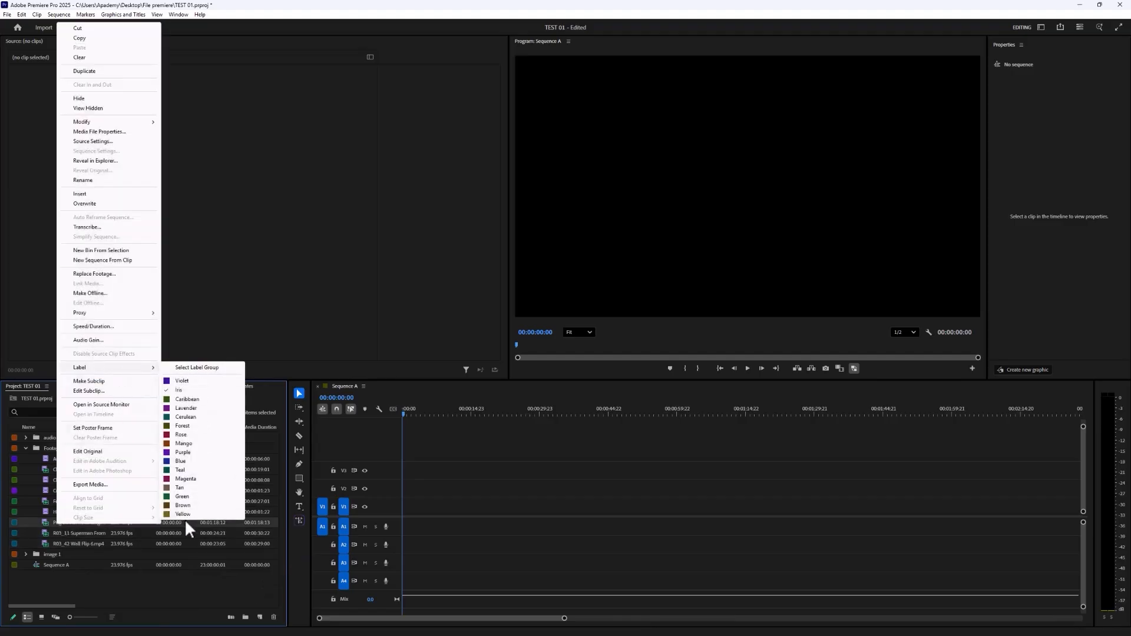
click(195, 480)
Place all the Footage 1 clips on track V1 at the start of Sequence A.
click(63, 461)
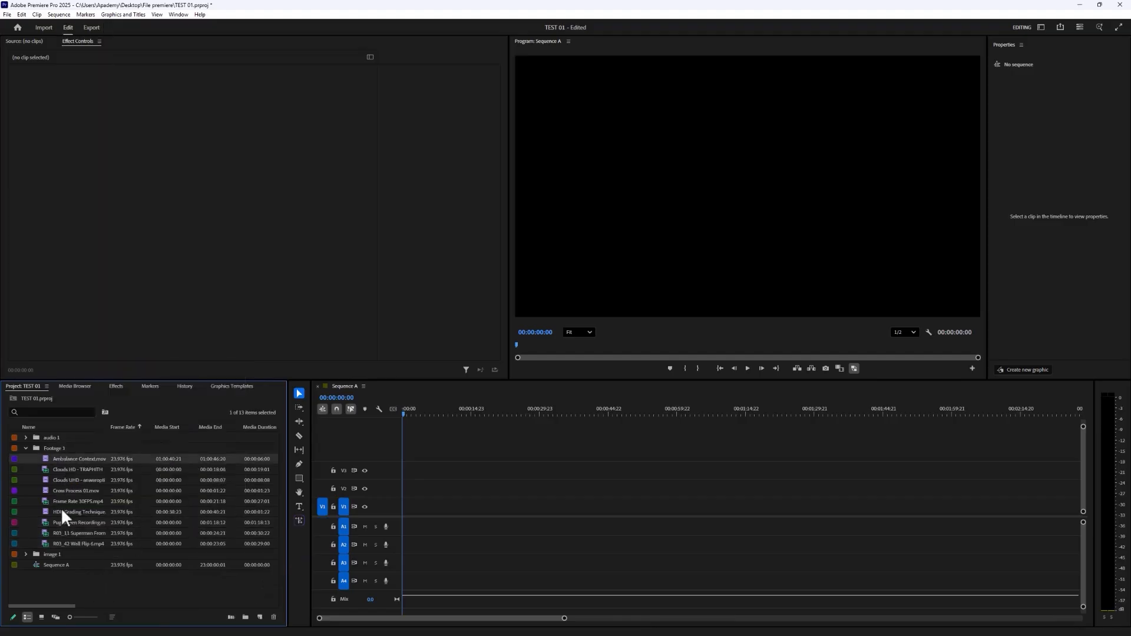
shift+click(59, 541)
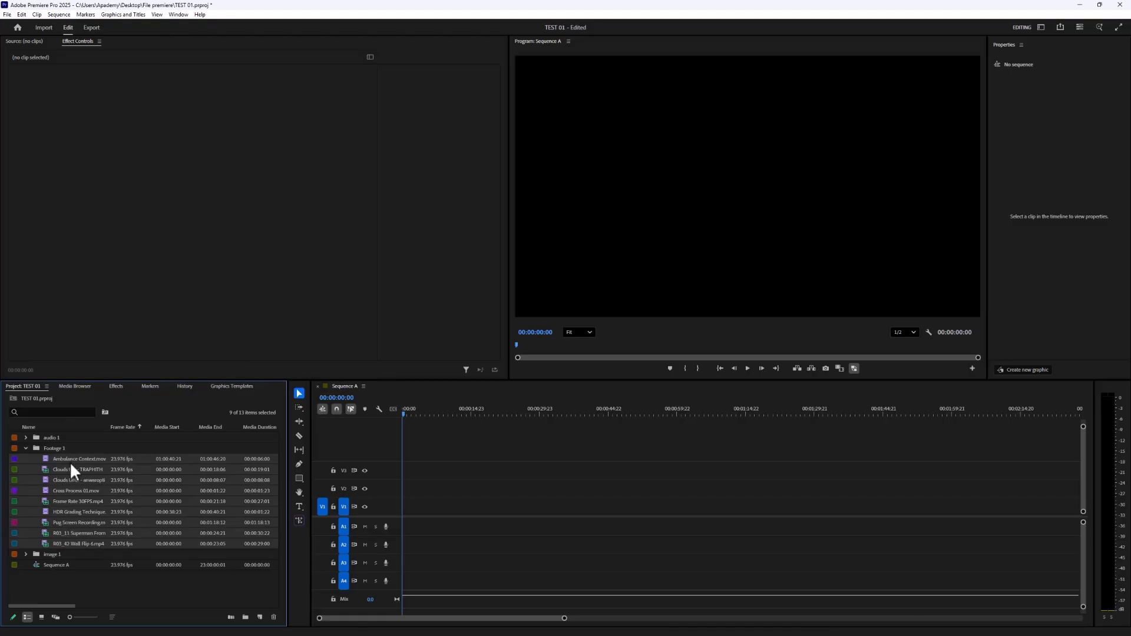
drag(67, 458, 406, 510)
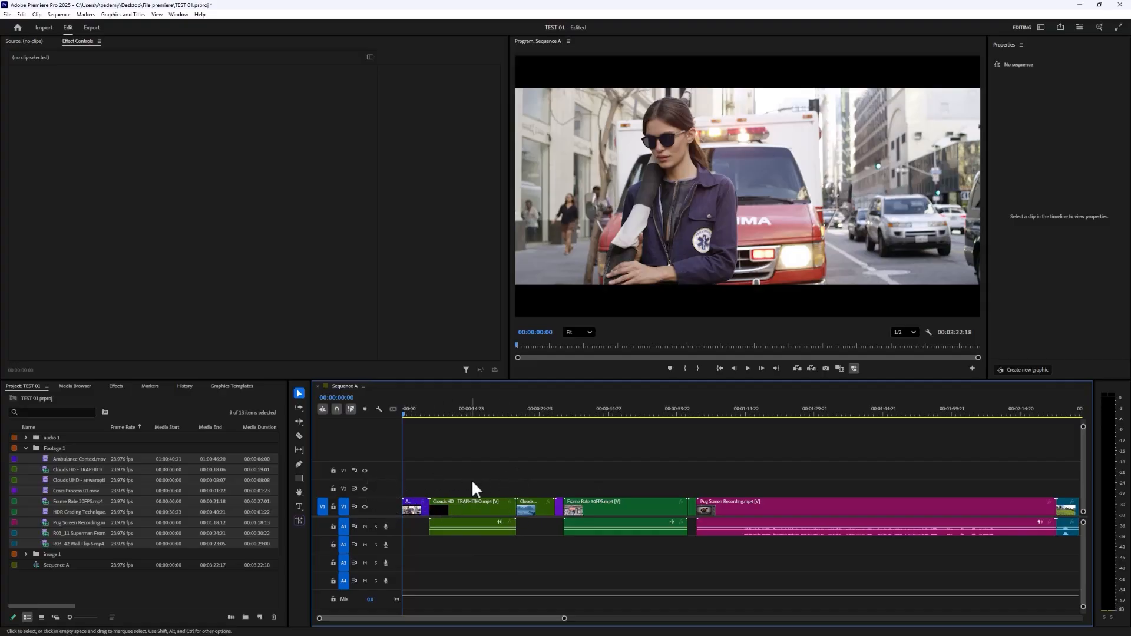
Move the Clouds HD and Frame Rate 30FPS.mp4 video up to track V2 and the Pug Screen Recording.mp4 video to V3.
drag(468, 506, 470, 488)
drag(597, 507, 598, 489)
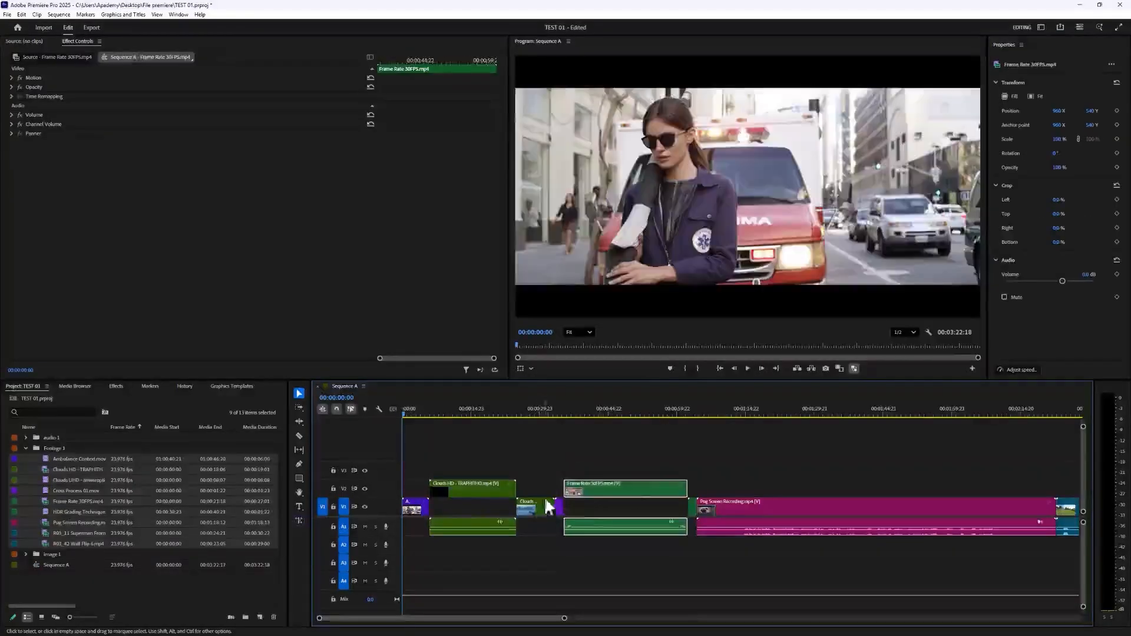
drag(712, 512, 679, 468)
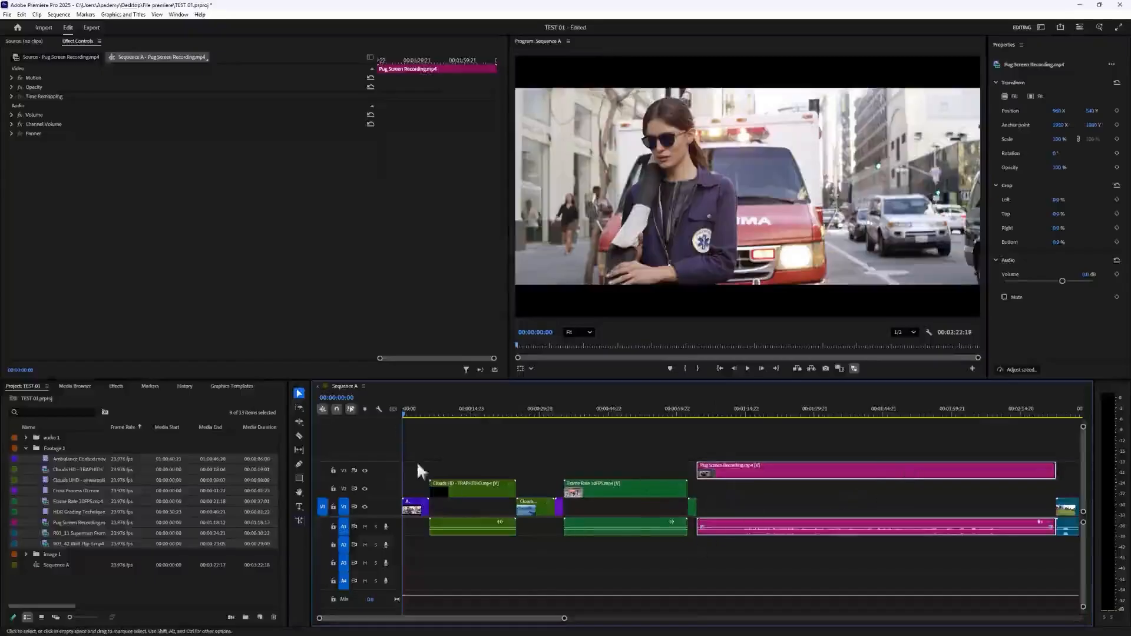
Scrub the playhead to about 00:00:22:04 and delete the Pug Screen Recording.mp4 clip from Sequence A.
drag(405, 414, 502, 442)
click(741, 471)
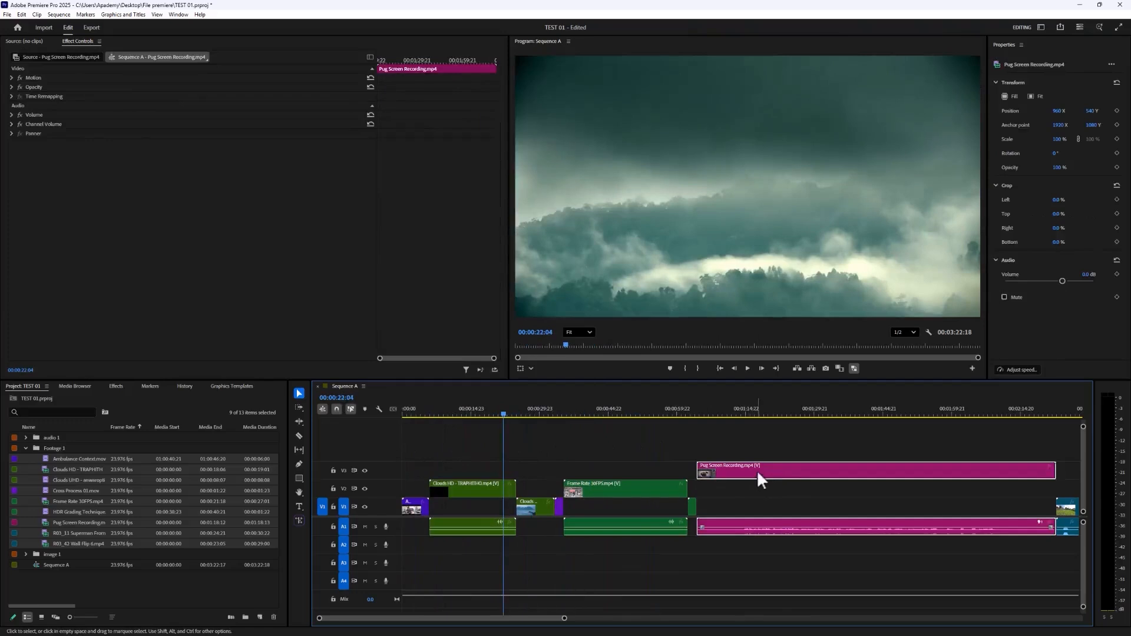
key(Delete)
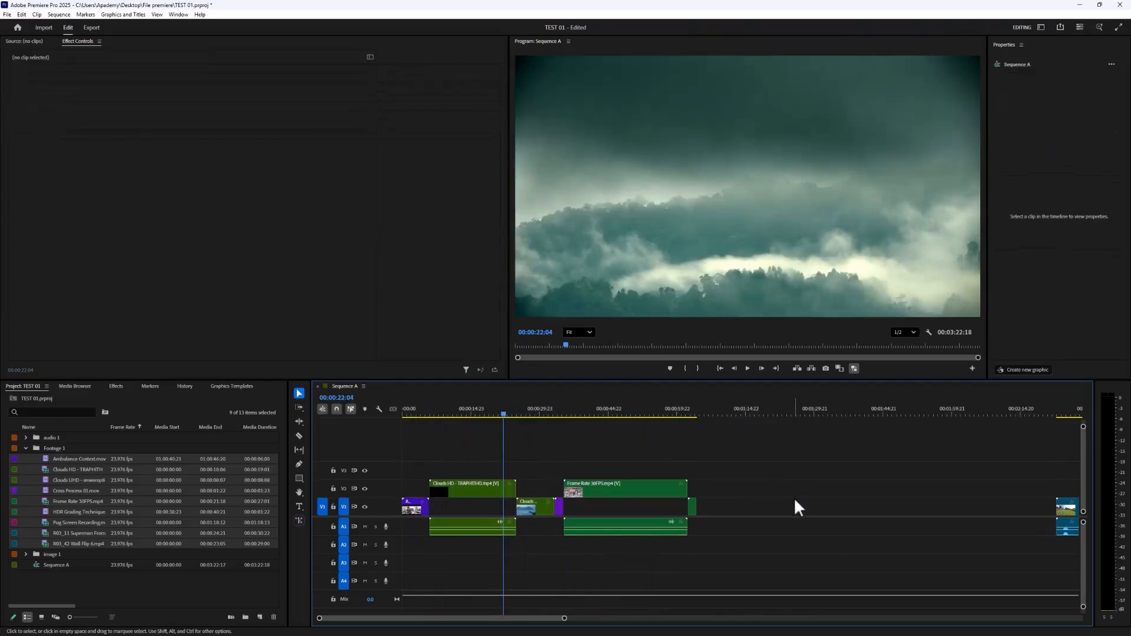
Ripple-delete the empty gap on track V1 left by the removed Pug Screen Recording.mp4 clip.
key(minus)
right_click(670, 509)
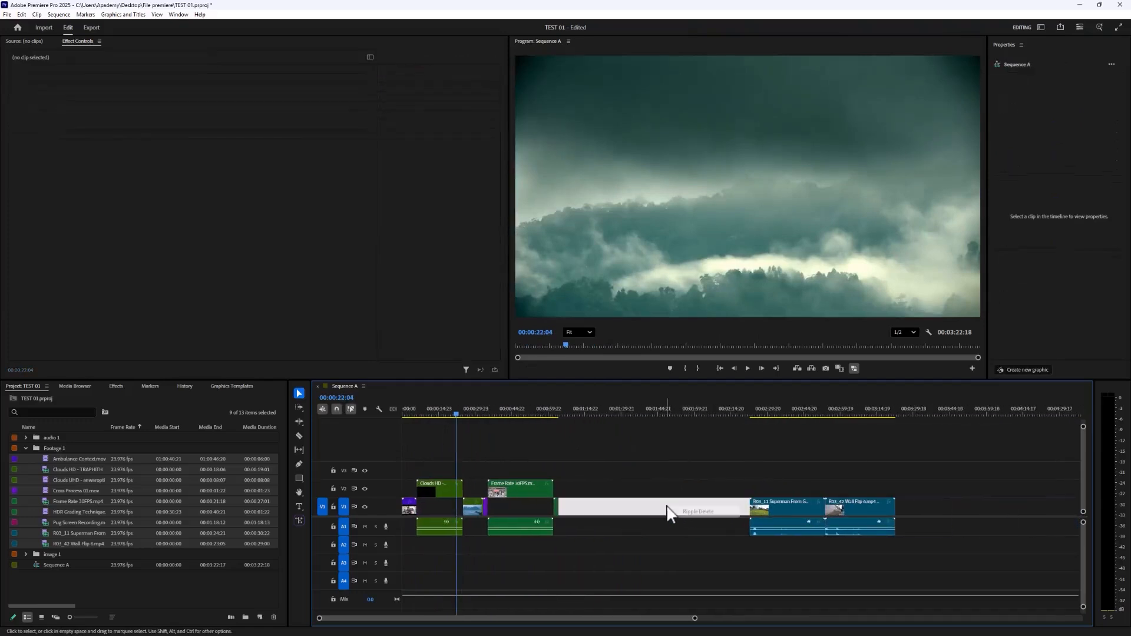
click(694, 511)
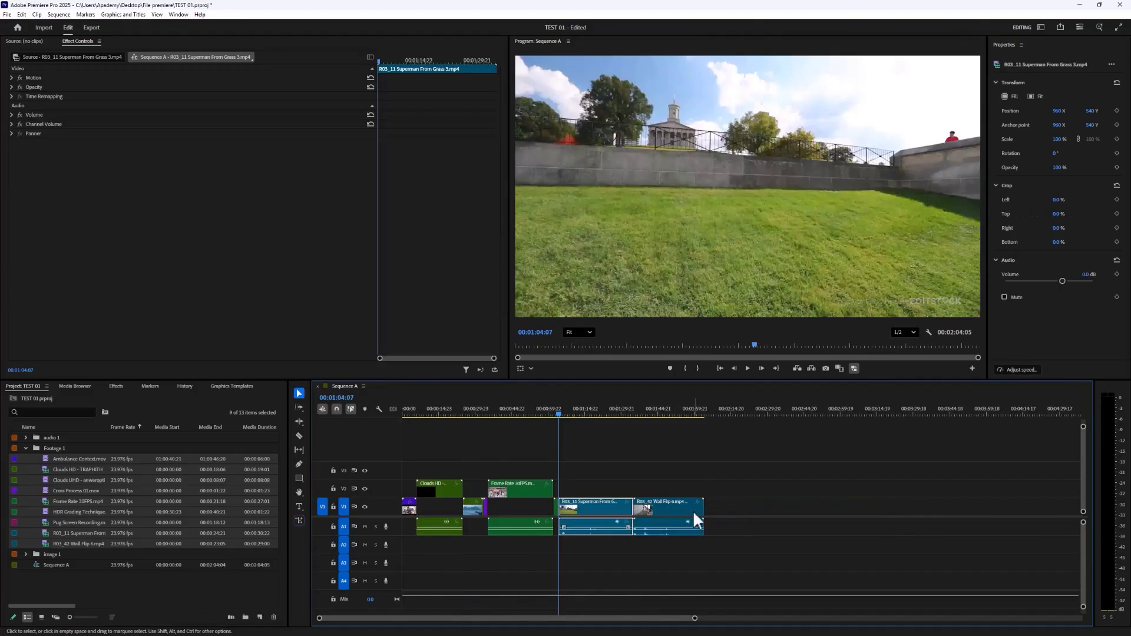
Move the video of the R03_11 Superman From Grass 3.mp4 clip straight up from V1 to V3.
scroll(459, 525, up, 4)
drag(507, 619, 394, 615)
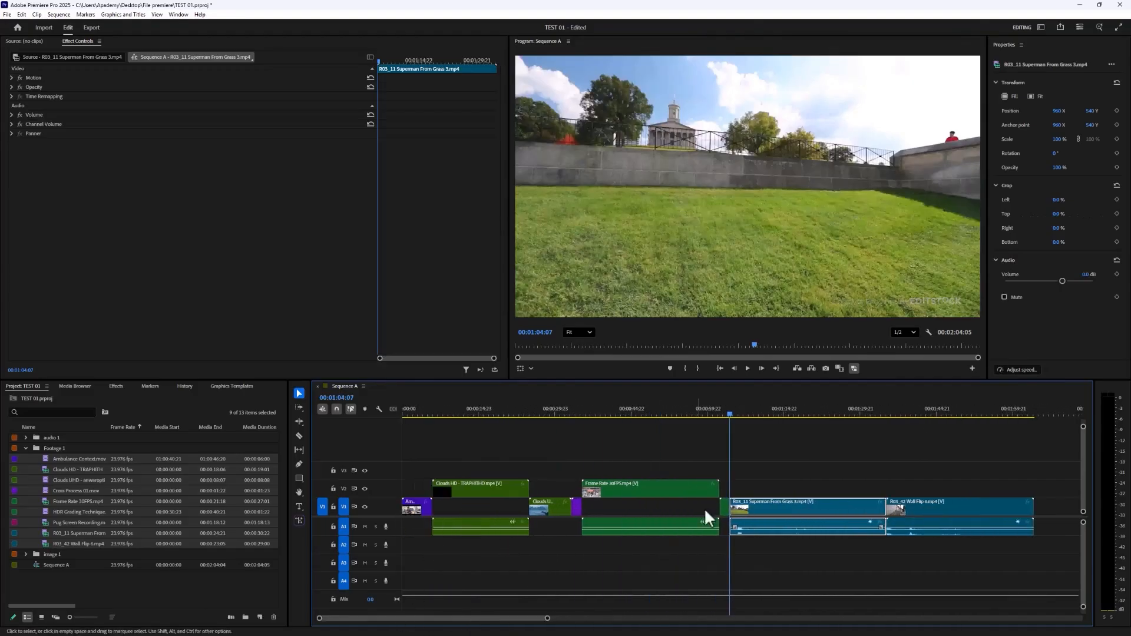
drag(785, 505, 784, 469)
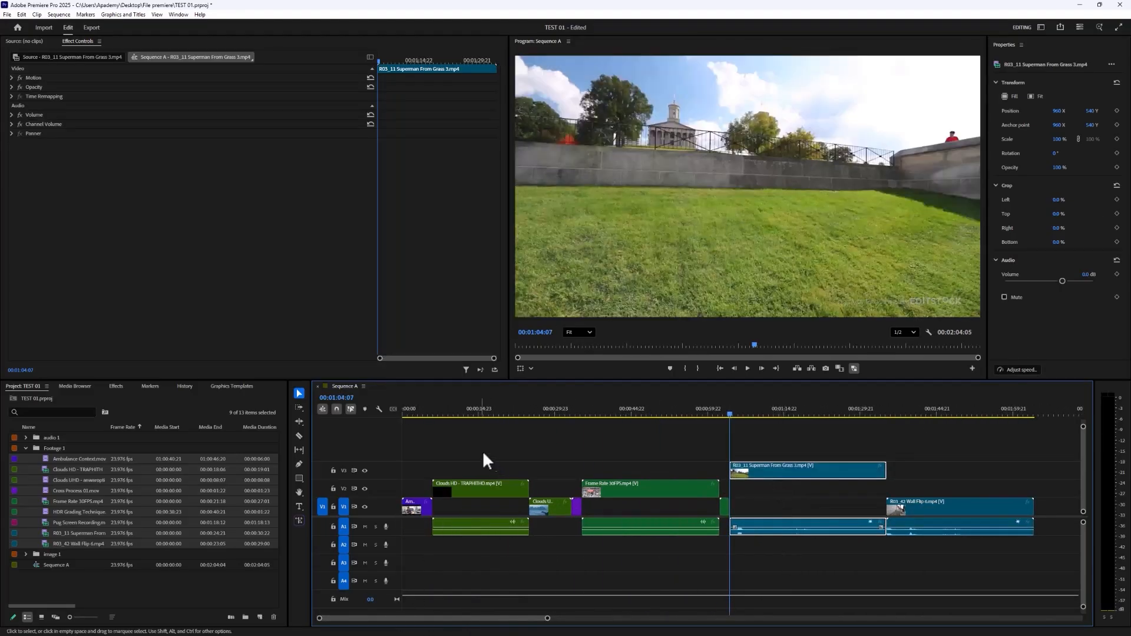
Hide track V3, scrub Sequence A to about 00:01:07:16 to compare the preview, and show the track again.
click(412, 414)
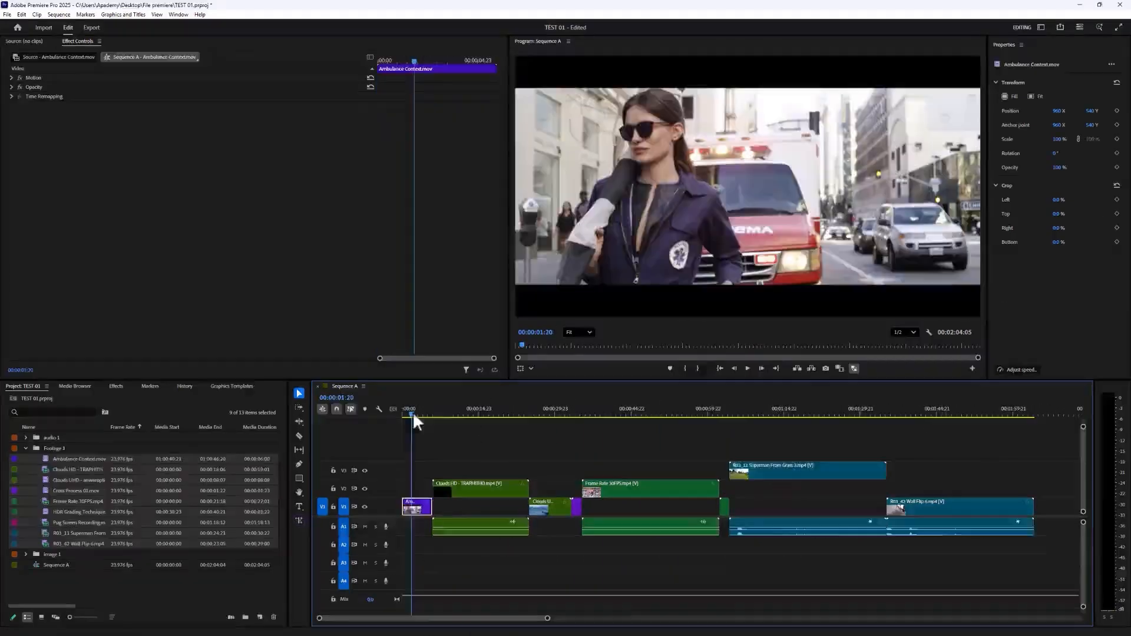
click(364, 471)
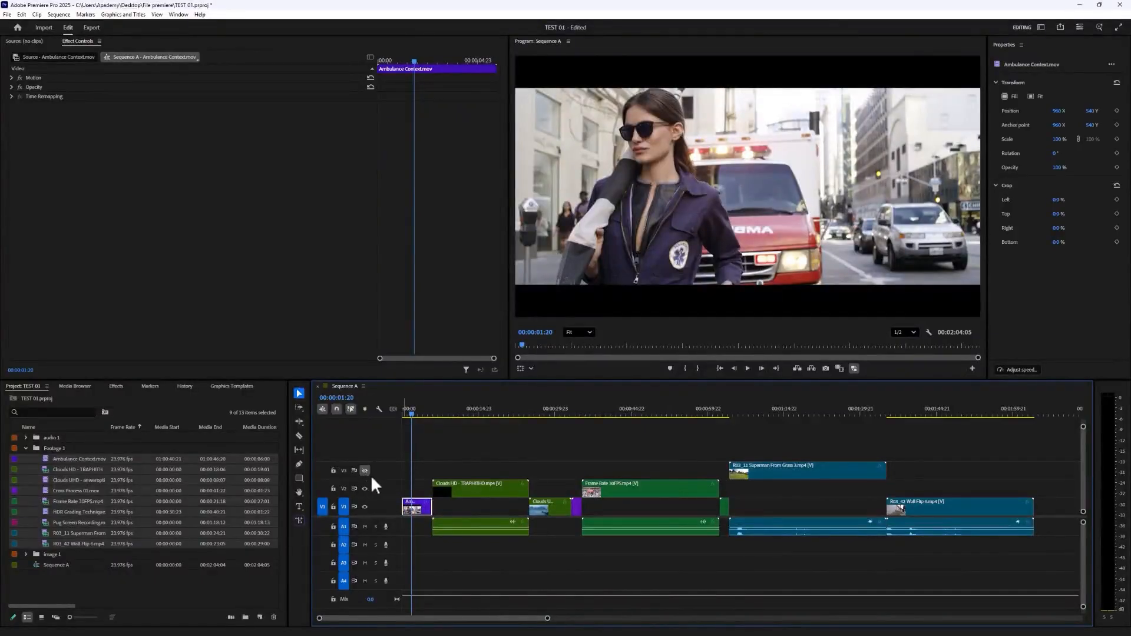
drag(438, 411, 747, 427)
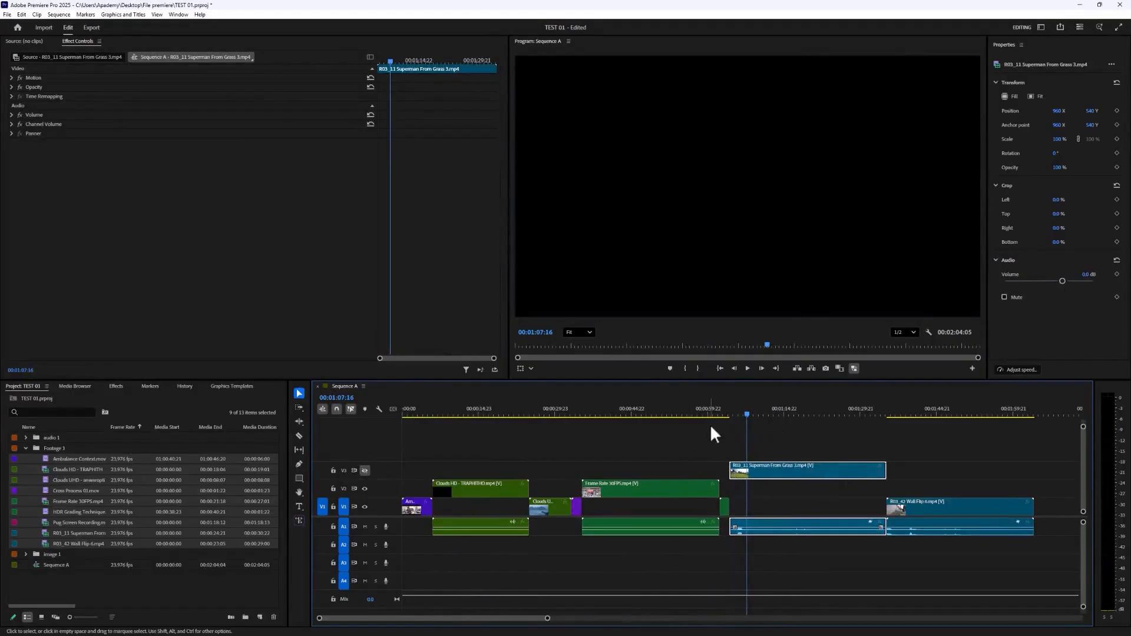
click(645, 414)
click(365, 470)
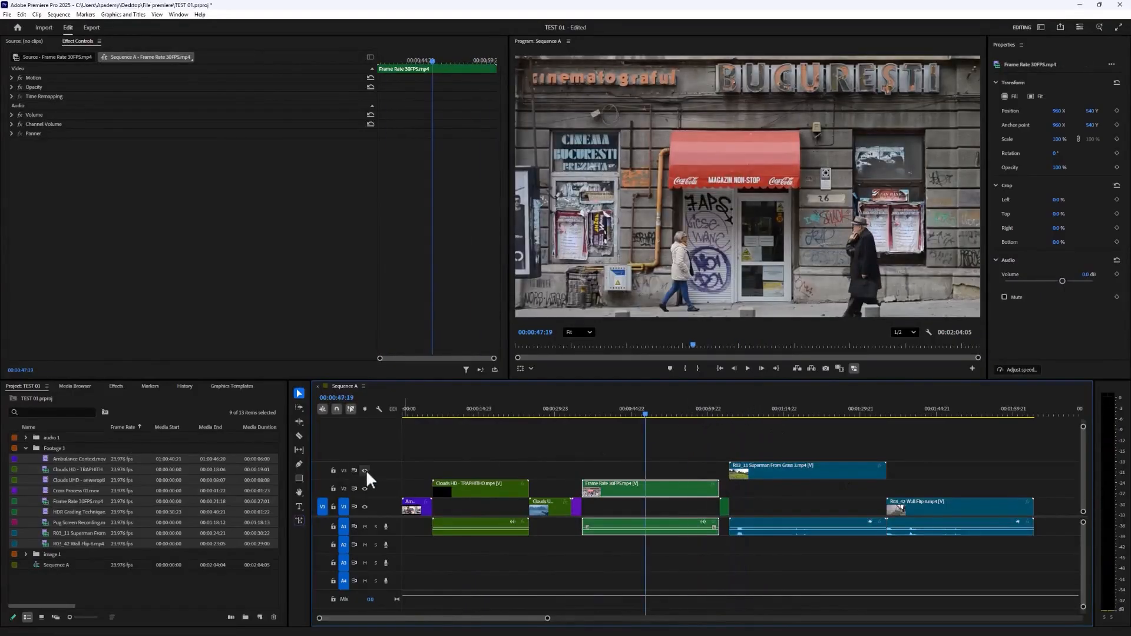
click(628, 415)
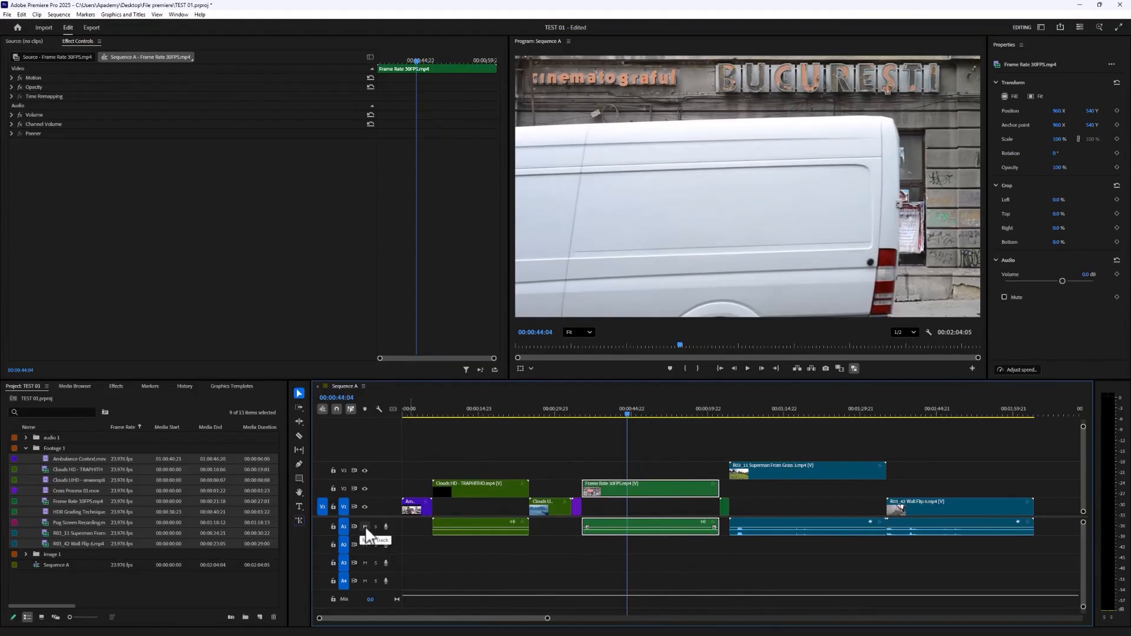
Unlink the Clouds HD clip on V2 from its audio and delete that audio from track A1.
click(607, 549)
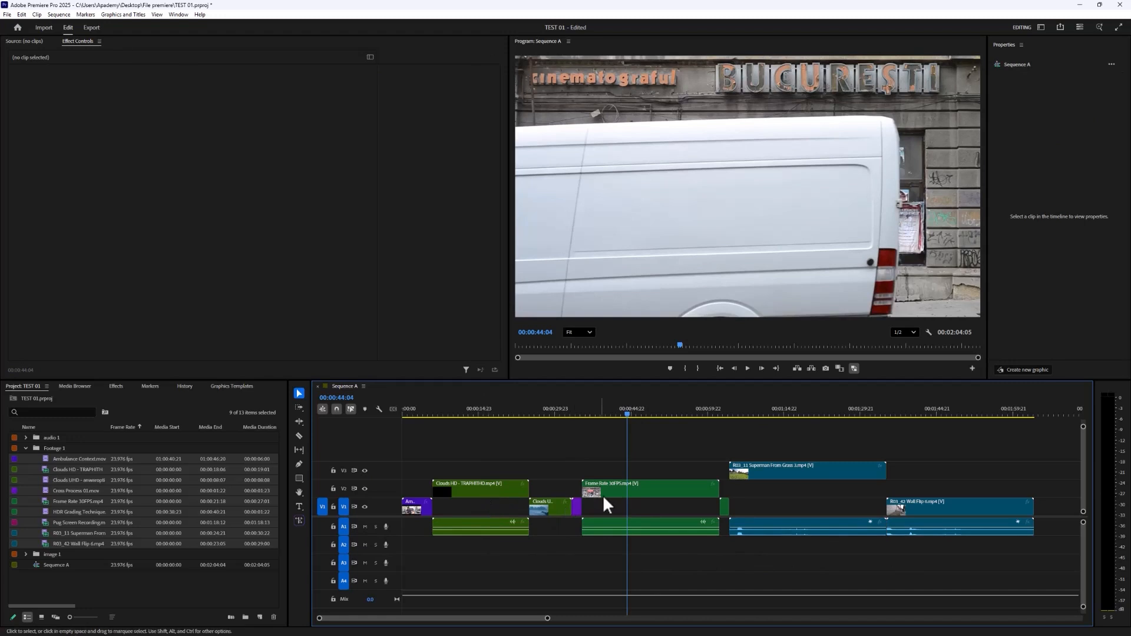
click(510, 489)
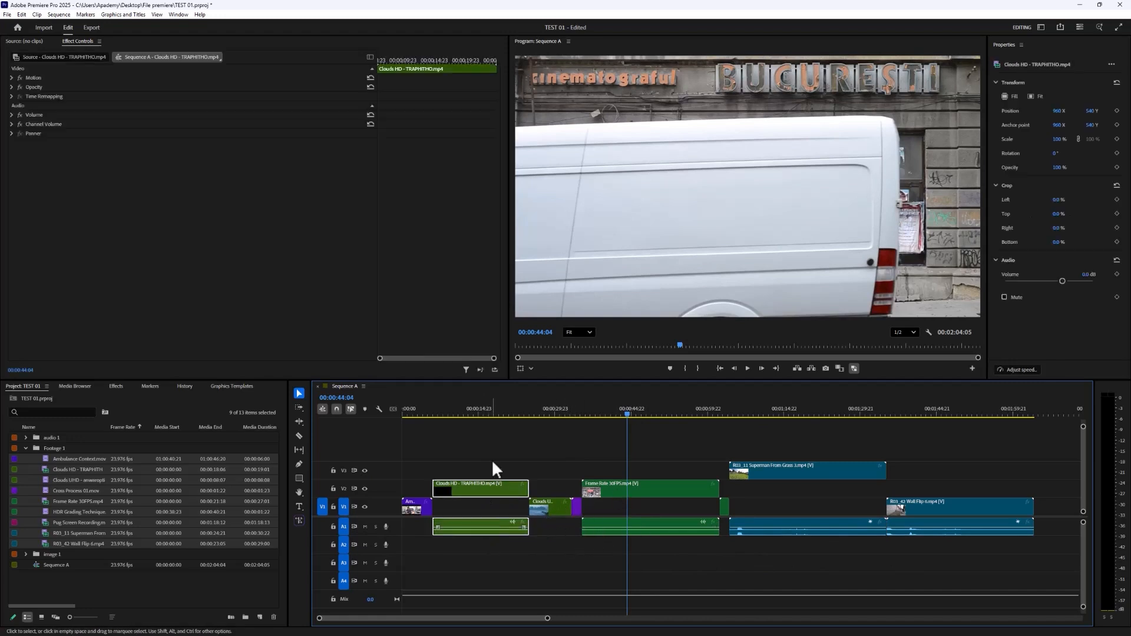
click(460, 412)
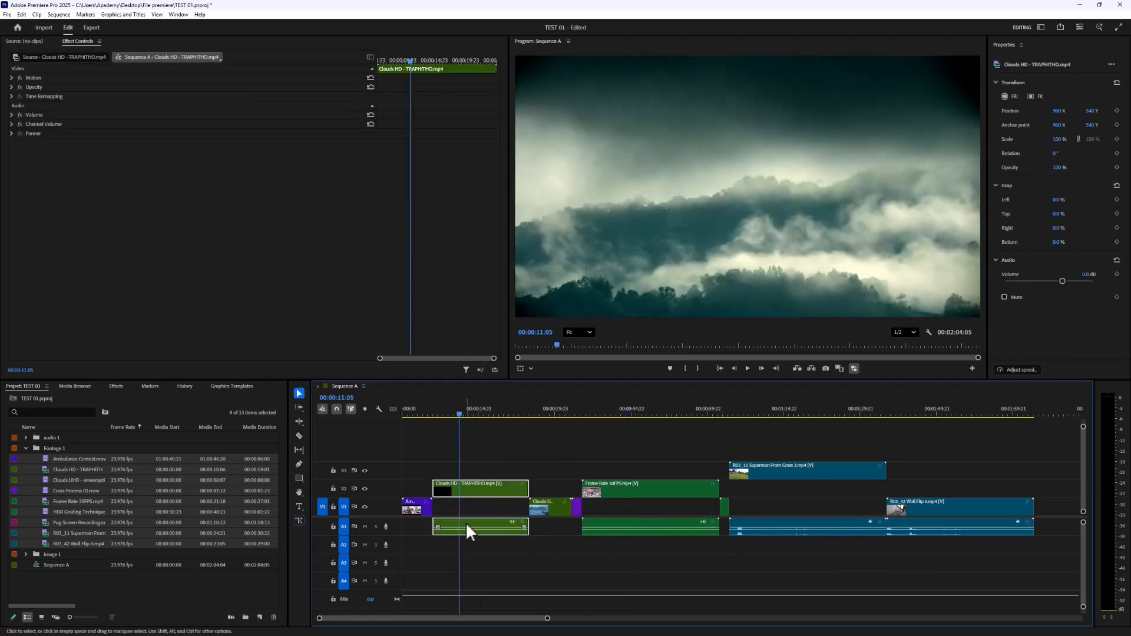
right_click(479, 517)
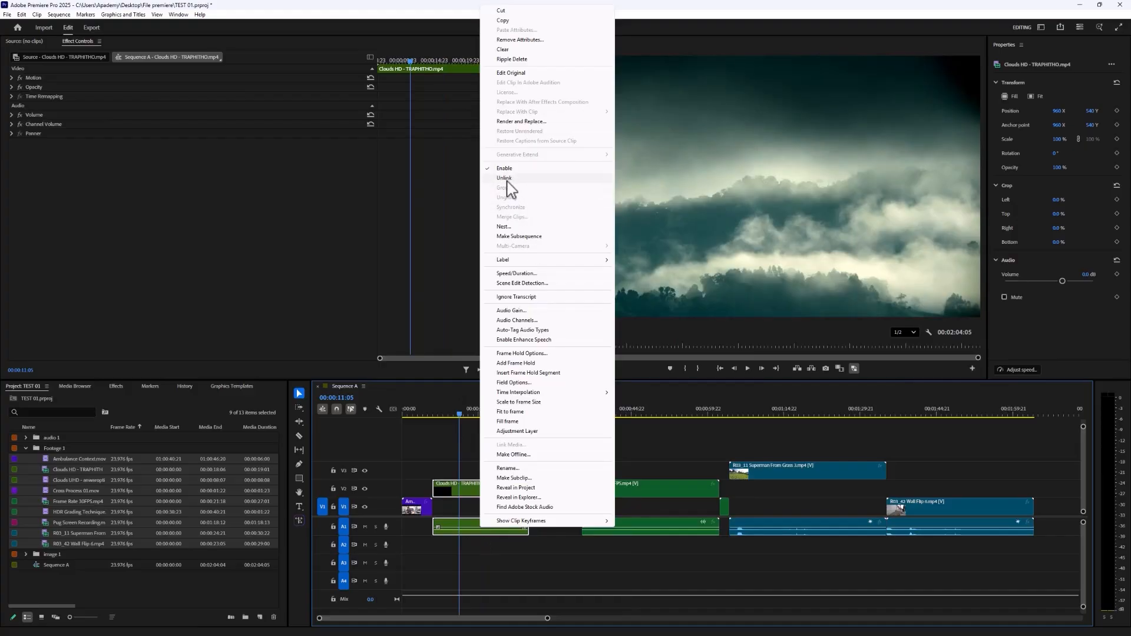
click(506, 178)
click(484, 523)
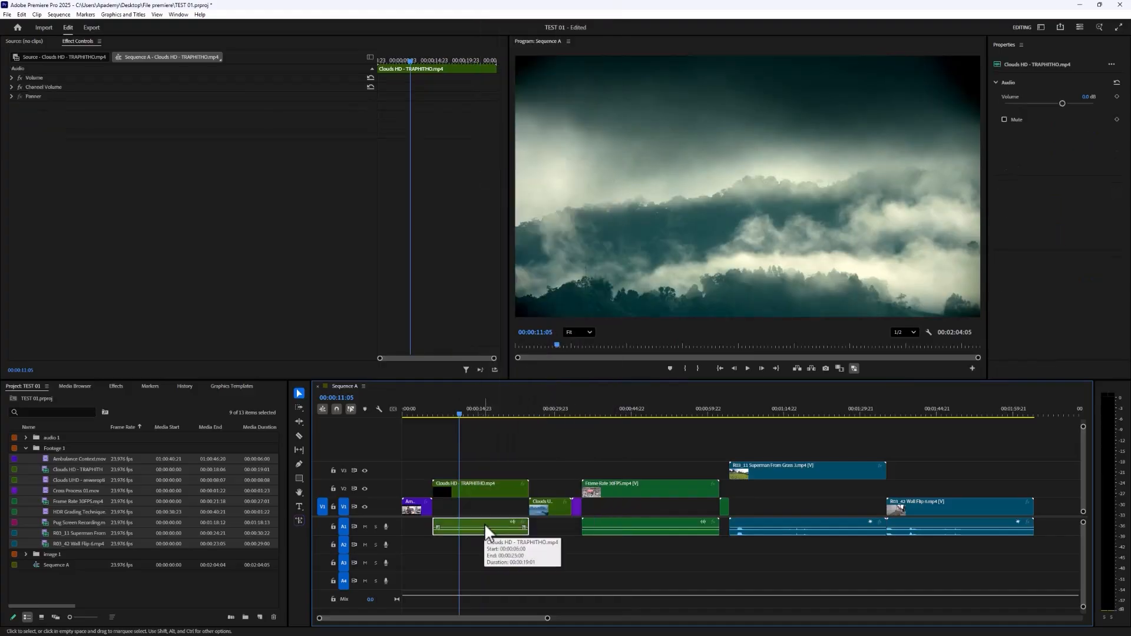
key(Delete)
Undo the Clouds HD audio deletion and delete the audio of all clips on track A1, keeping their video.
click(613, 523)
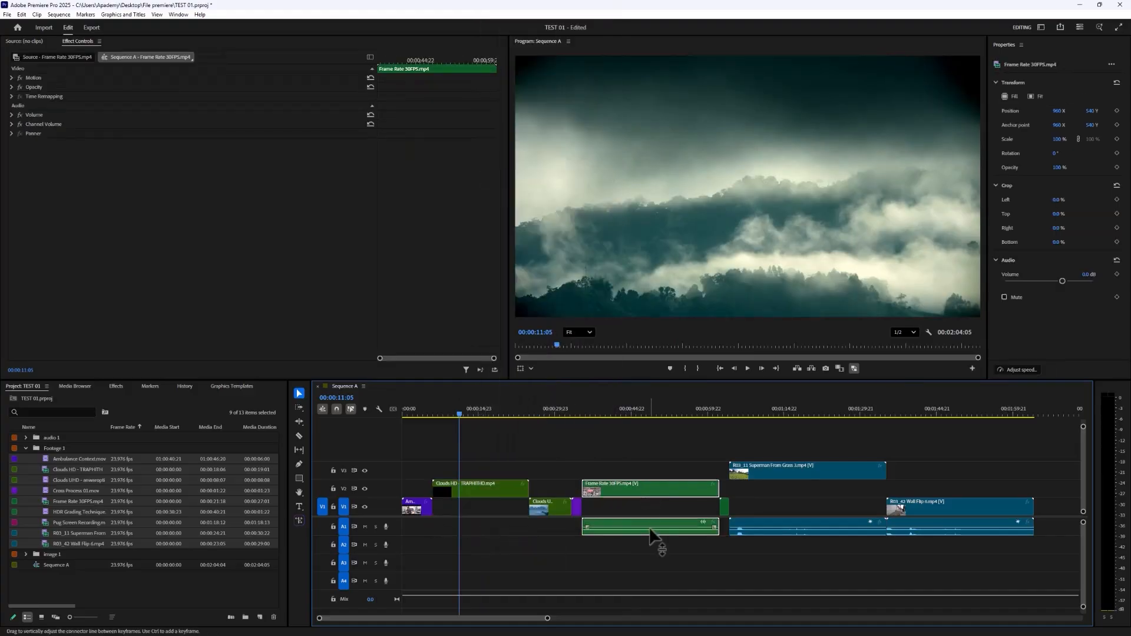
key(ctrl+z)
click(707, 566)
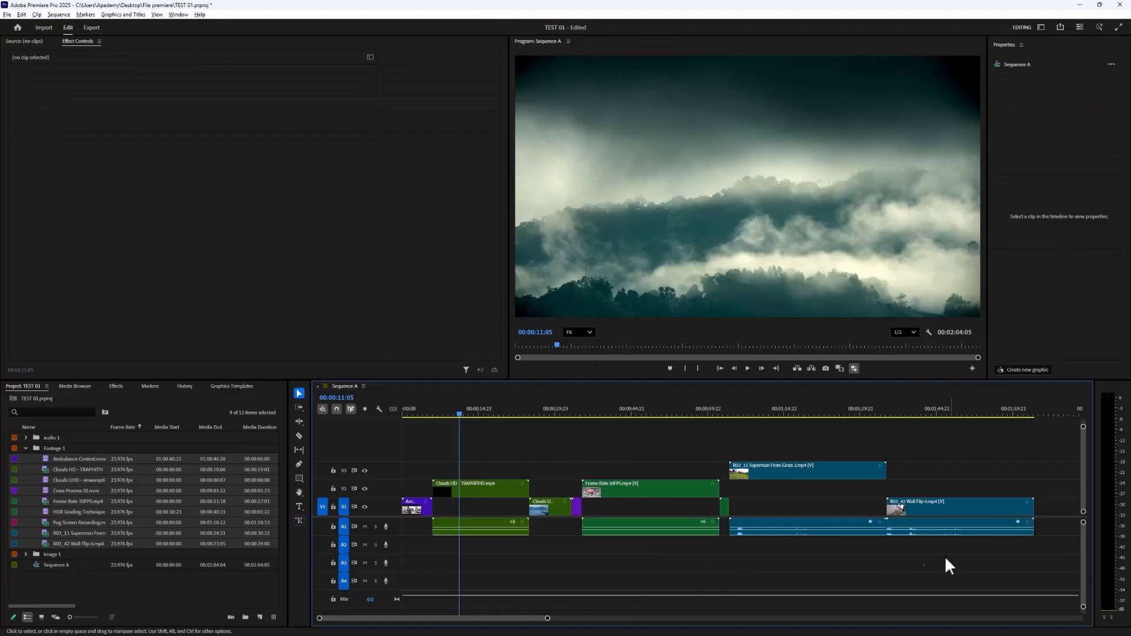
drag(946, 557, 472, 526)
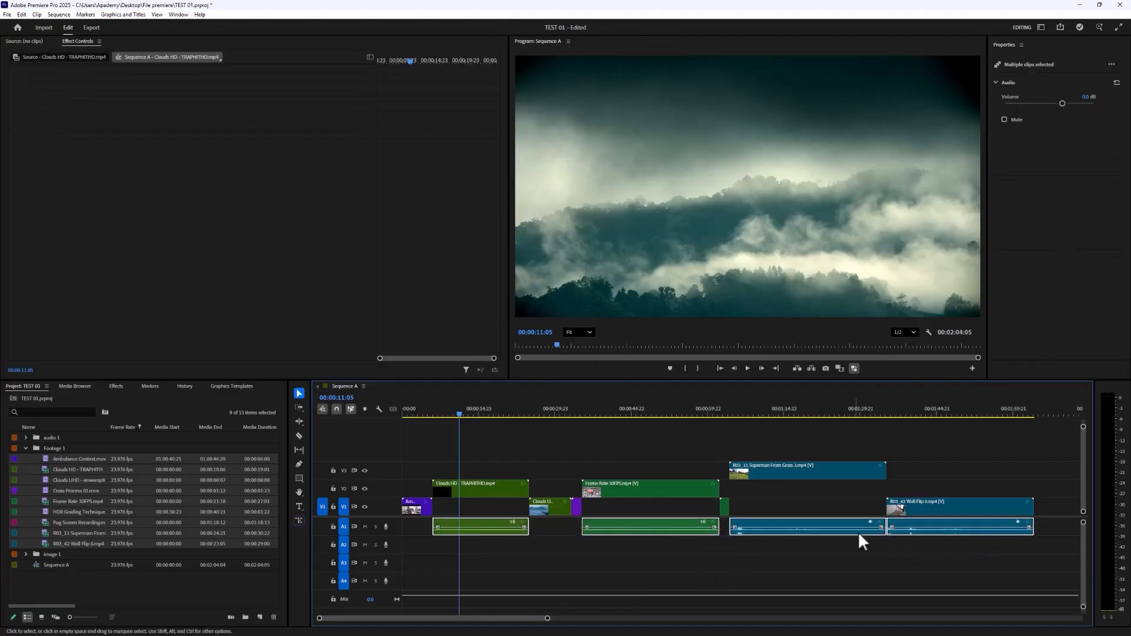
key(Delete)
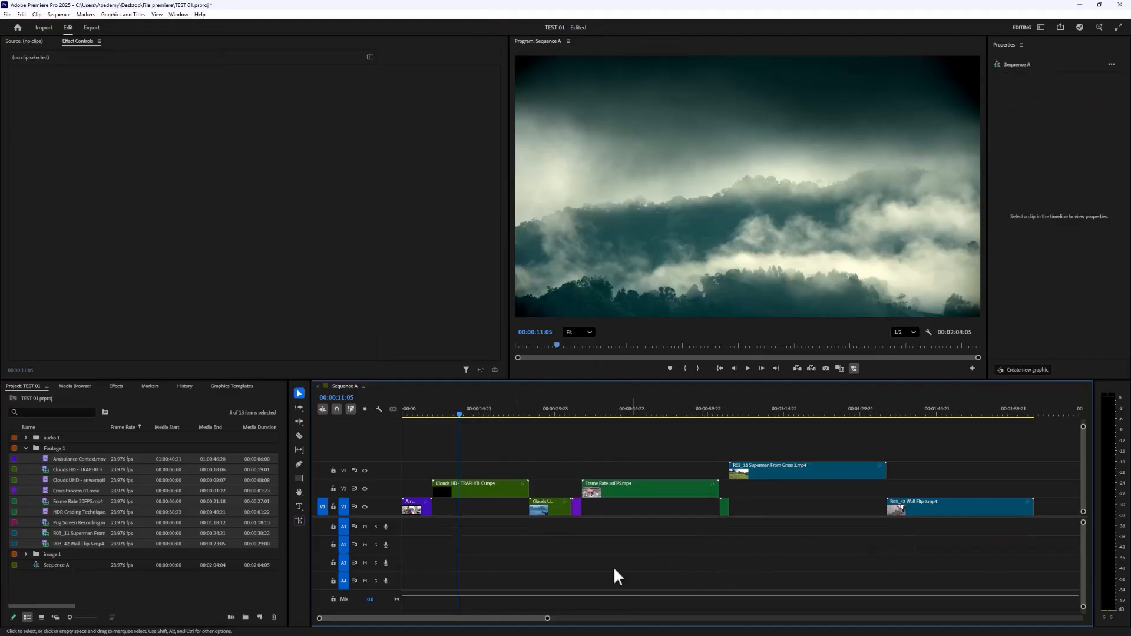
Place the Large Smile Mood music file from the audio 1 bin at the start of track A1.
click(70, 587)
click(26, 438)
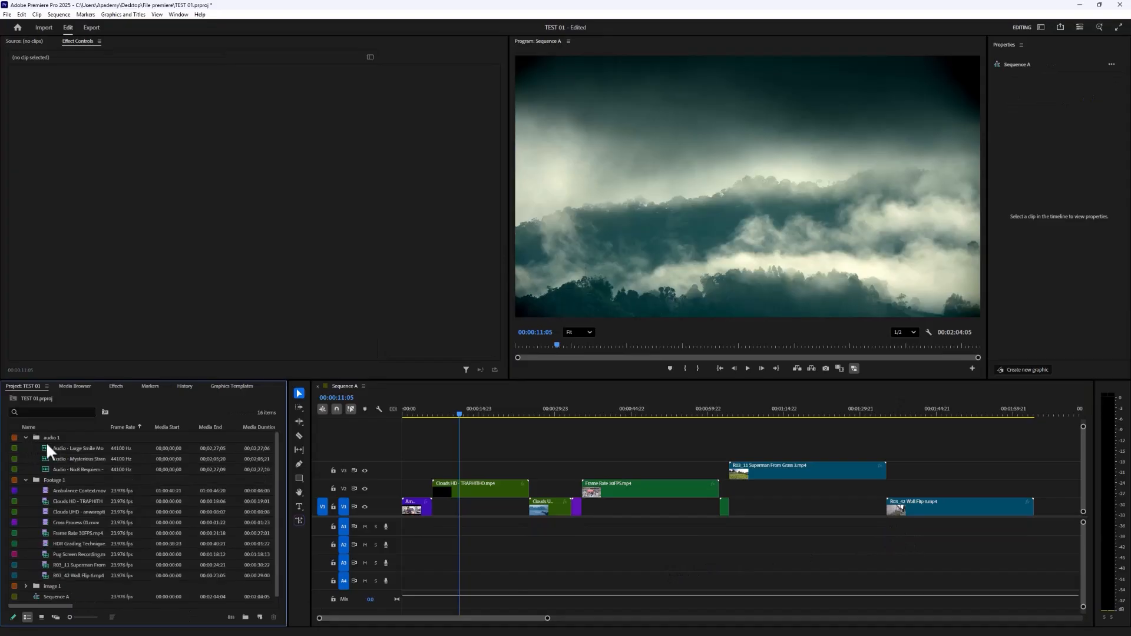
drag(72, 447, 403, 529)
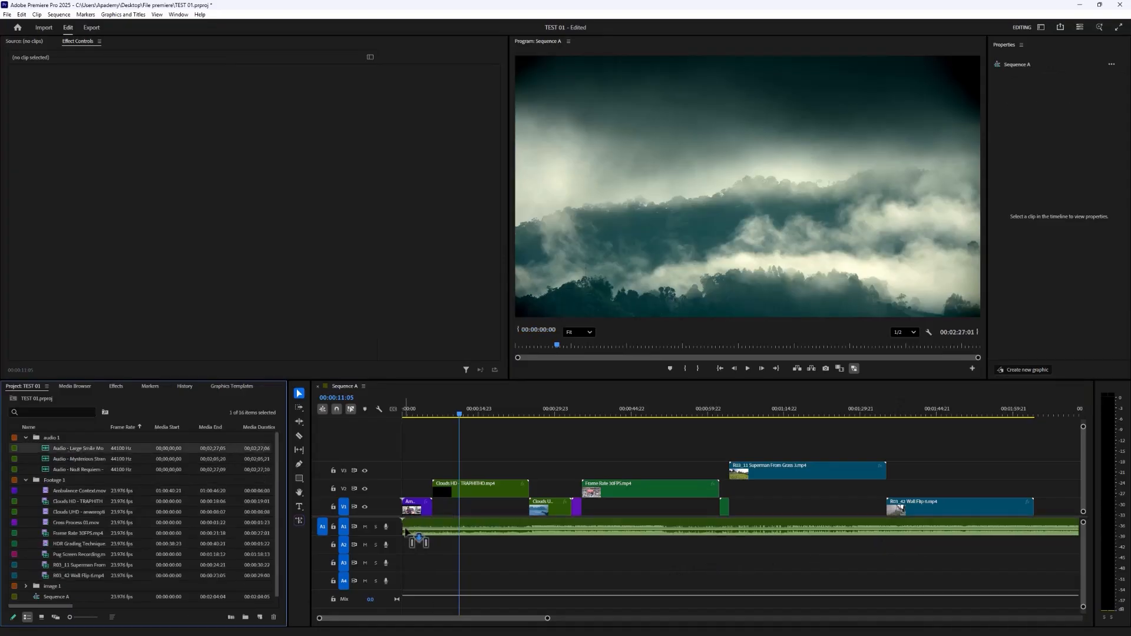
Scrub through Sequence A with the music to about 00:02:00:20 and mute track A1.
click(430, 413)
drag(432, 414, 415, 486)
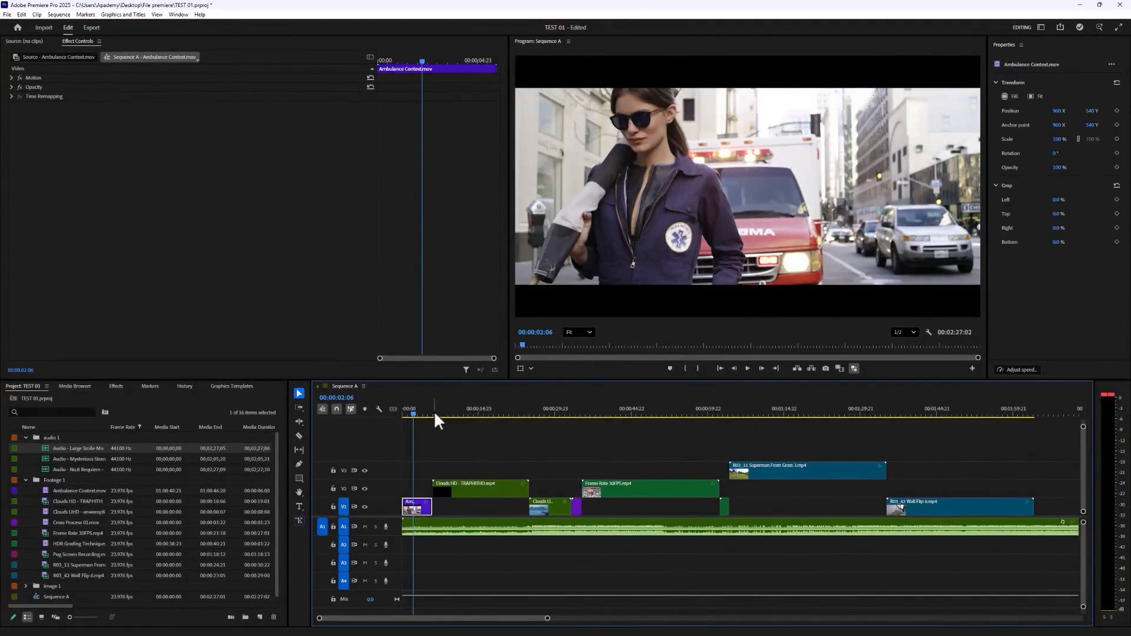
drag(432, 414, 475, 412)
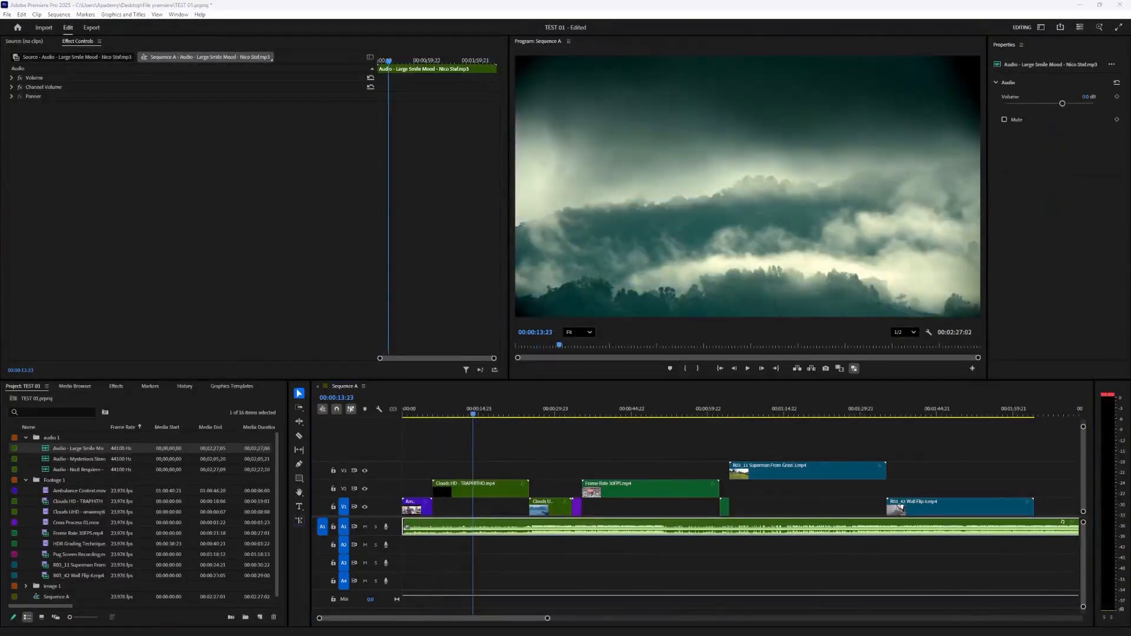
drag(528, 415, 1018, 415)
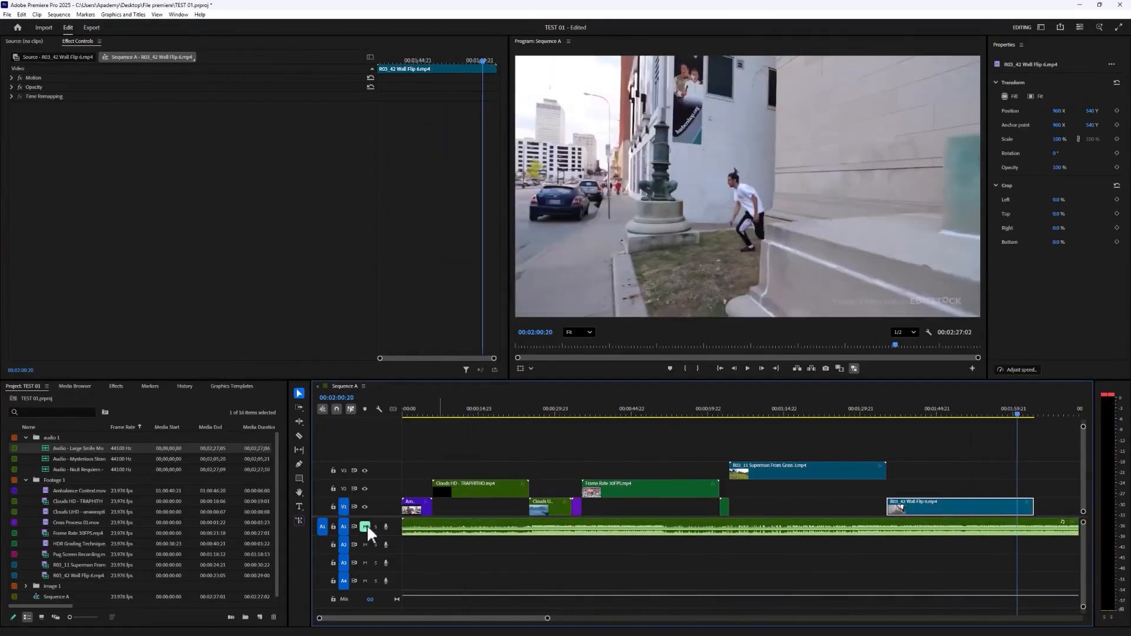
Split the music clip on A1 with the Razor tool at the end of the last video clip, 00:02:04:05.
click(1030, 415)
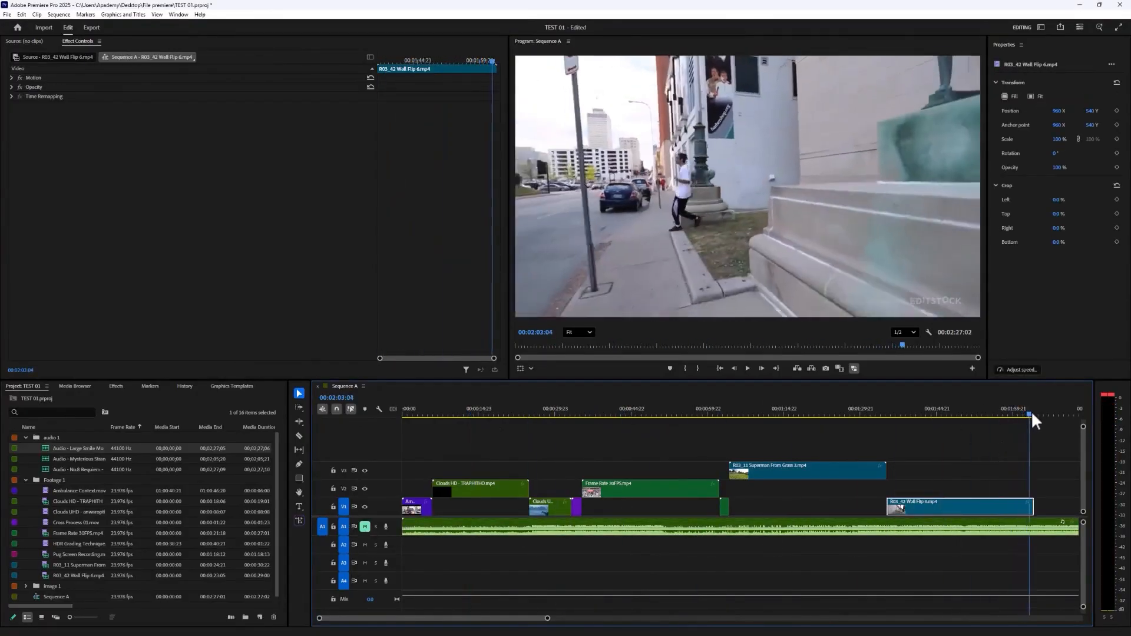
drag(1032, 415, 1037, 415)
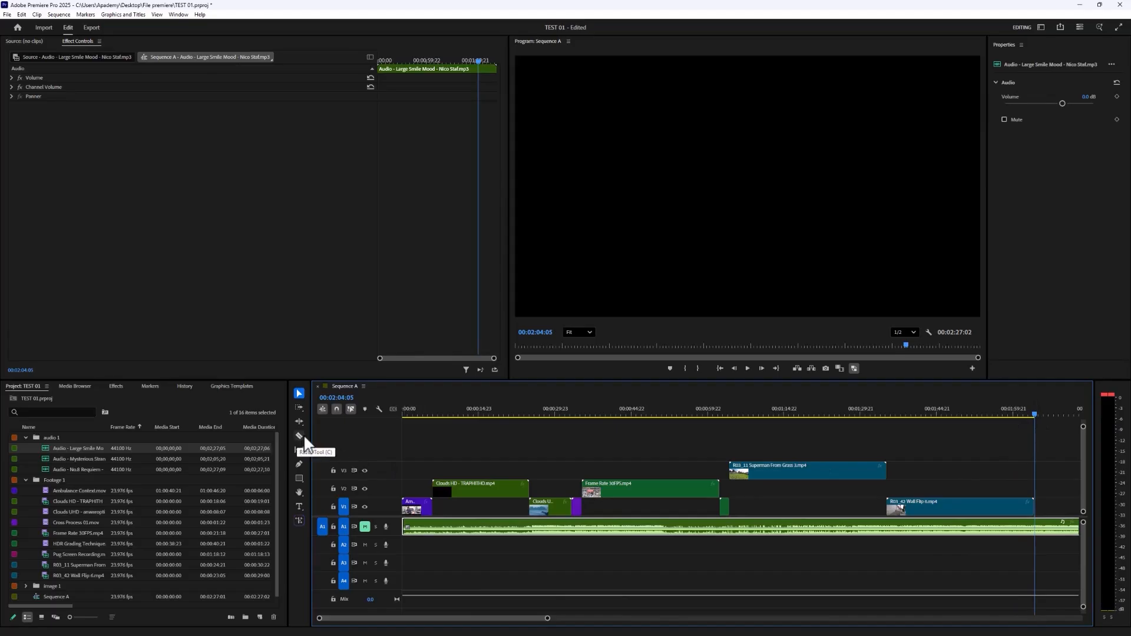
scroll(1046, 554, up, 6)
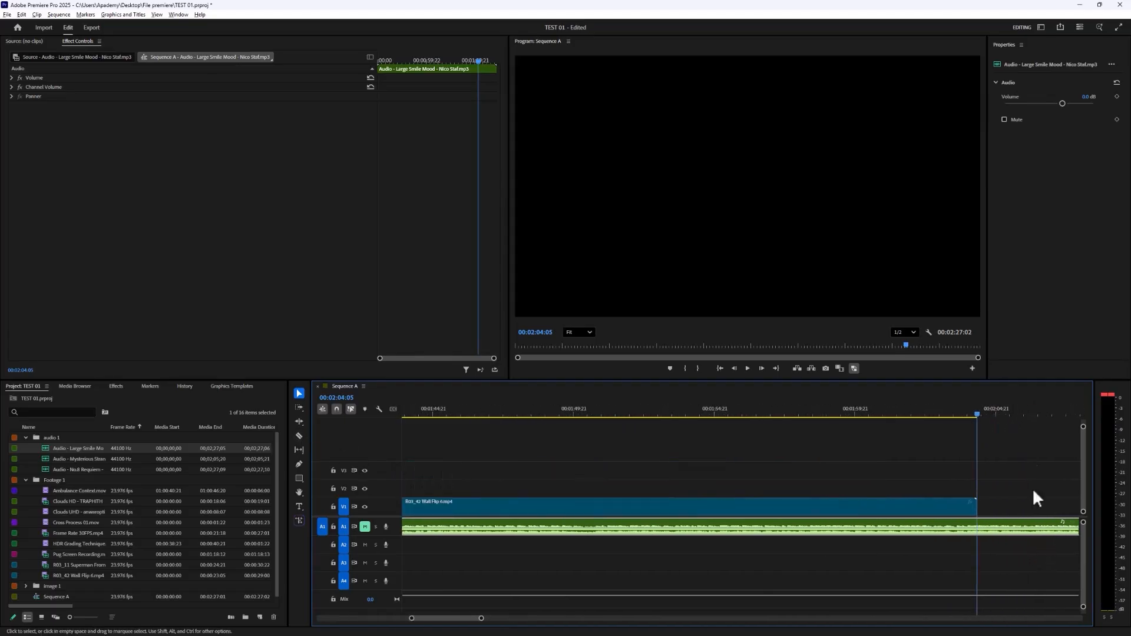
click(1030, 414)
drag(1029, 415, 978, 416)
key(c)
click(980, 528)
Delete the leftover part of the music after 00:02:04:05 and fit the whole sequence in the timeline view.
click(299, 394)
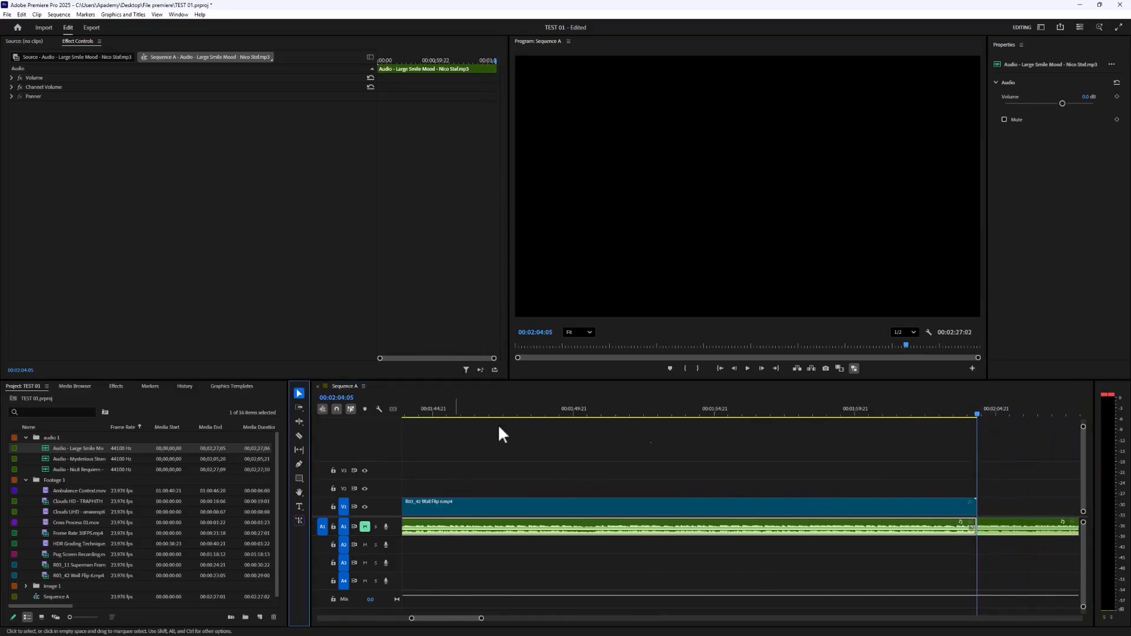
click(1005, 523)
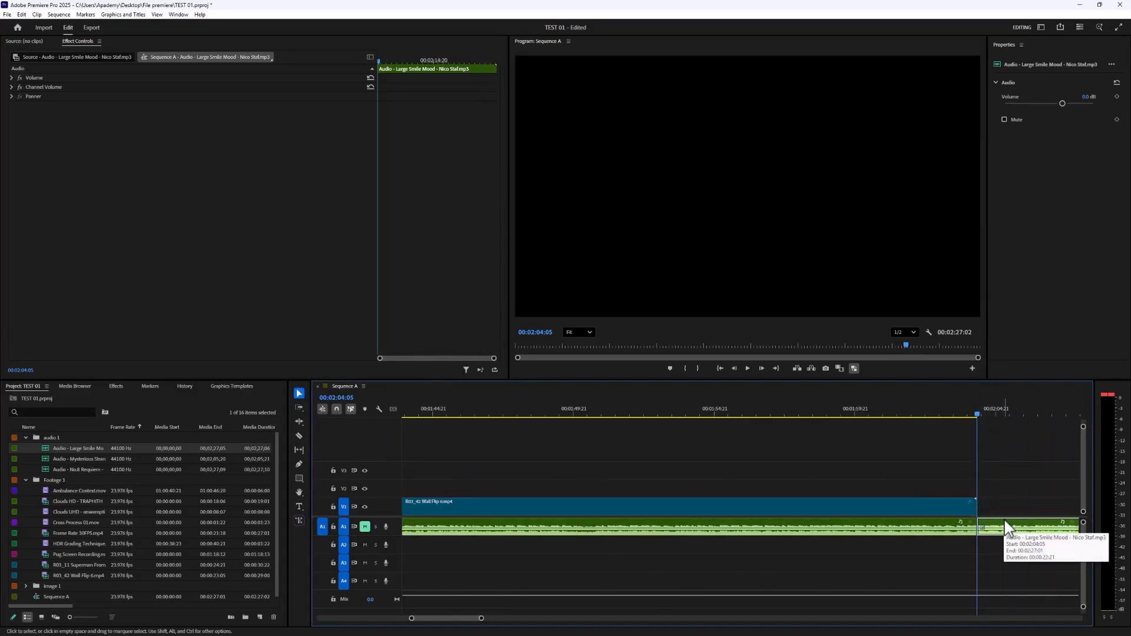
key(Delete)
scroll(864, 477, down, 5)
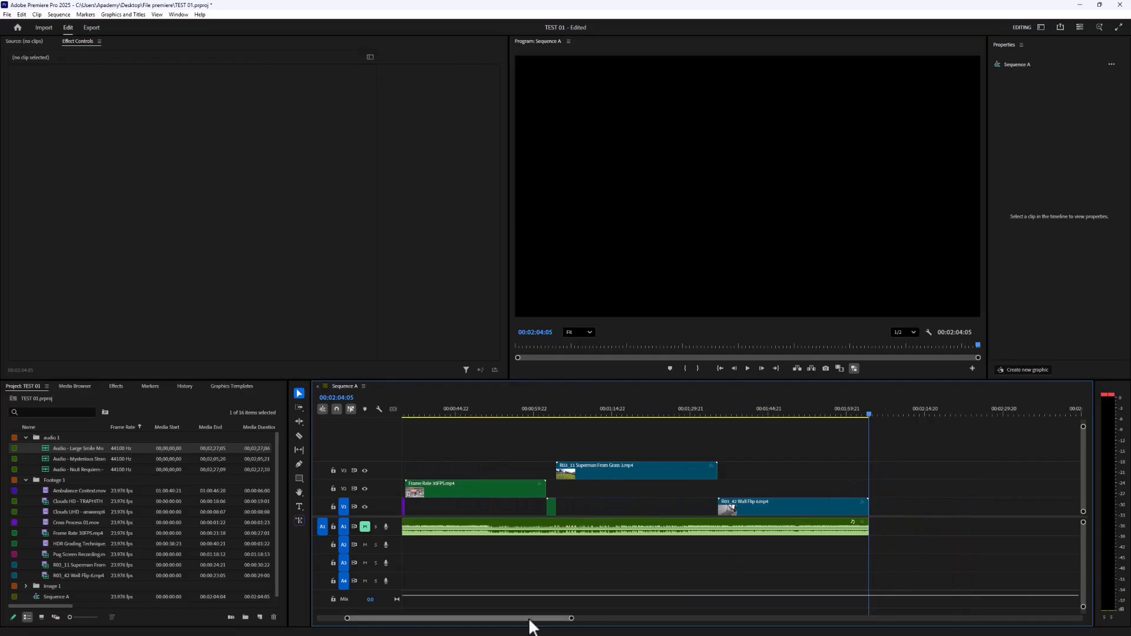
drag(529, 618, 498, 618)
scroll(648, 584, down, 2)
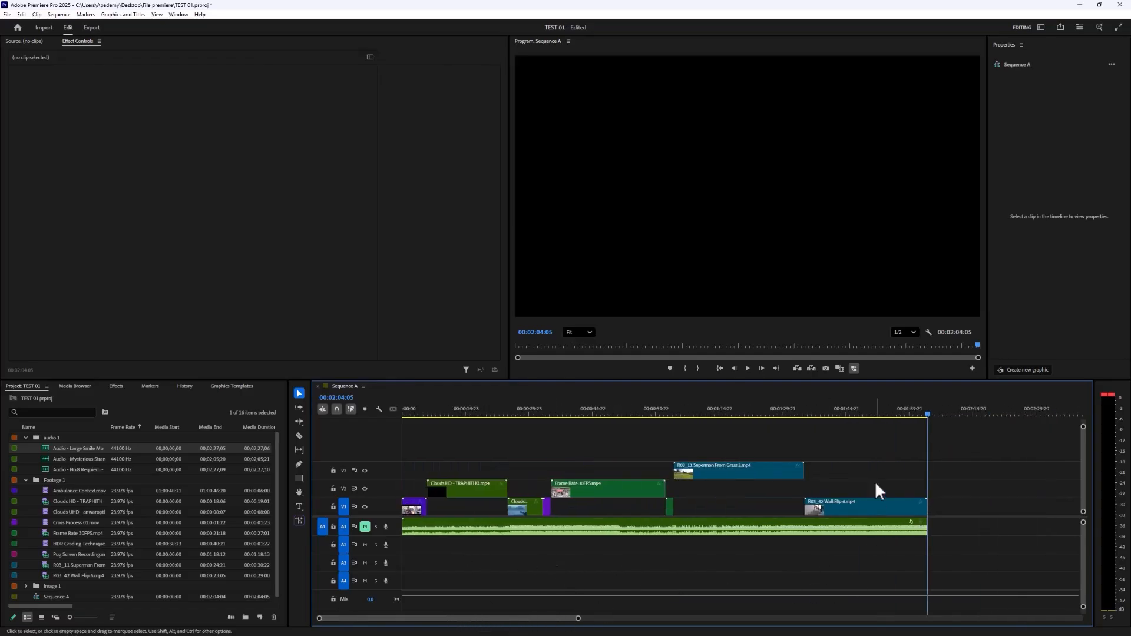
Scrub back to about 00:00:06:04 and select individual clips on V1, V2 and V3 in turn with the Selection tool.
drag(874, 411, 428, 436)
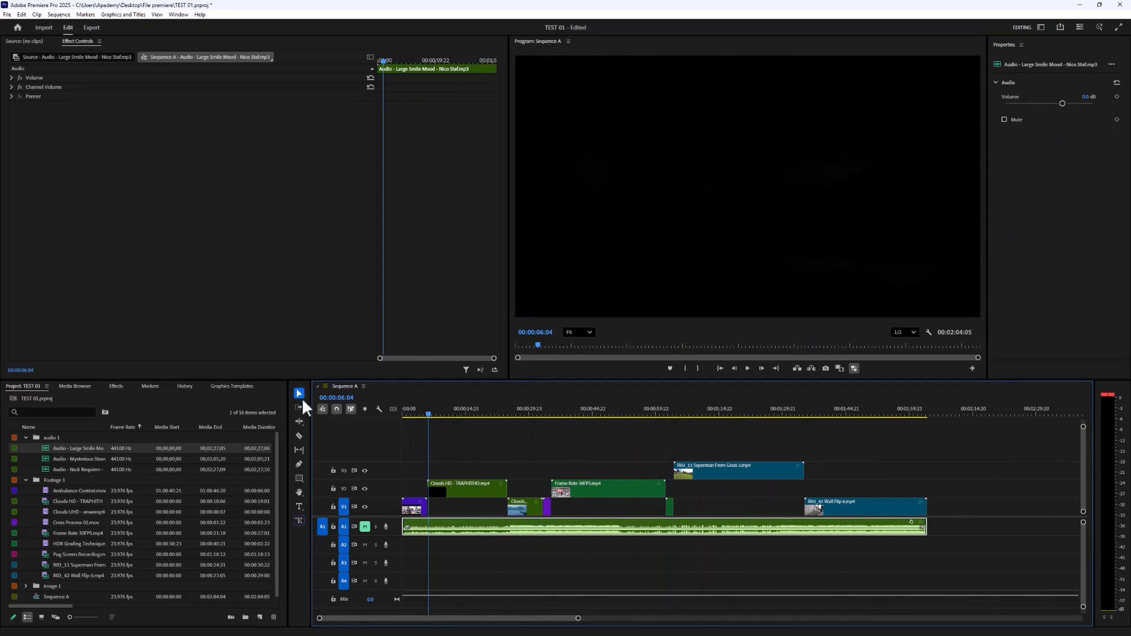
click(445, 490)
click(604, 489)
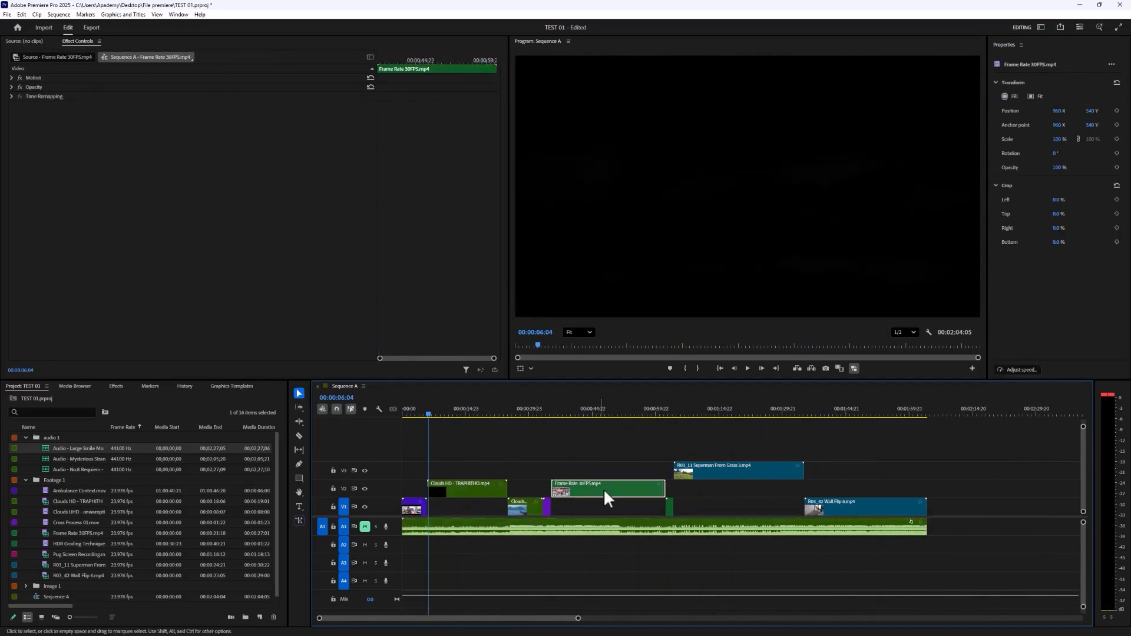
click(757, 471)
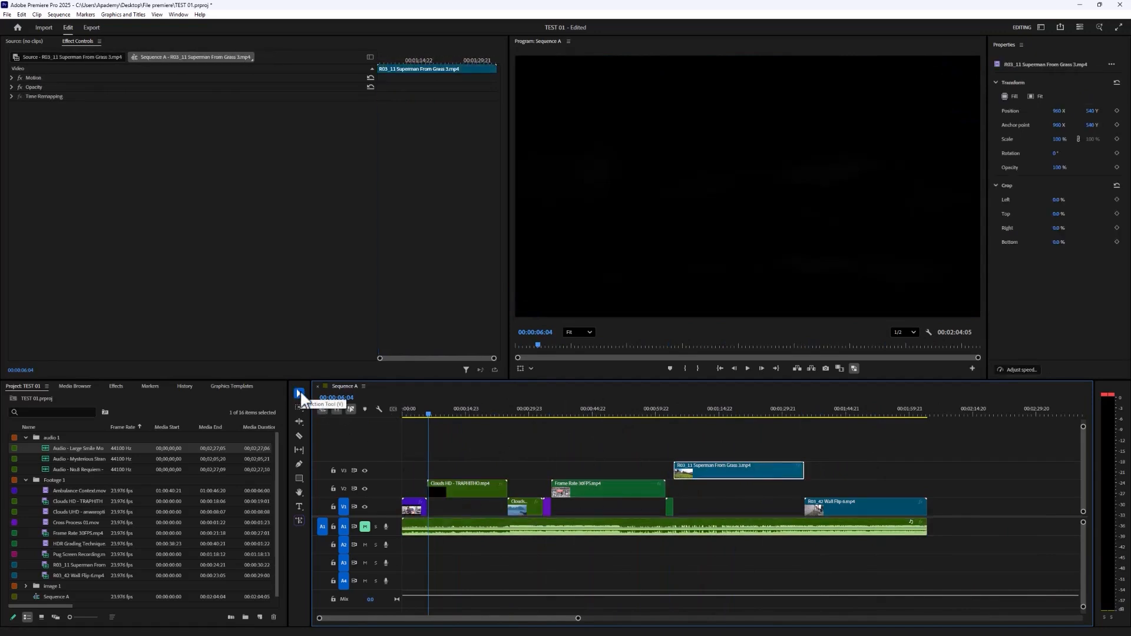
click(597, 486)
click(493, 492)
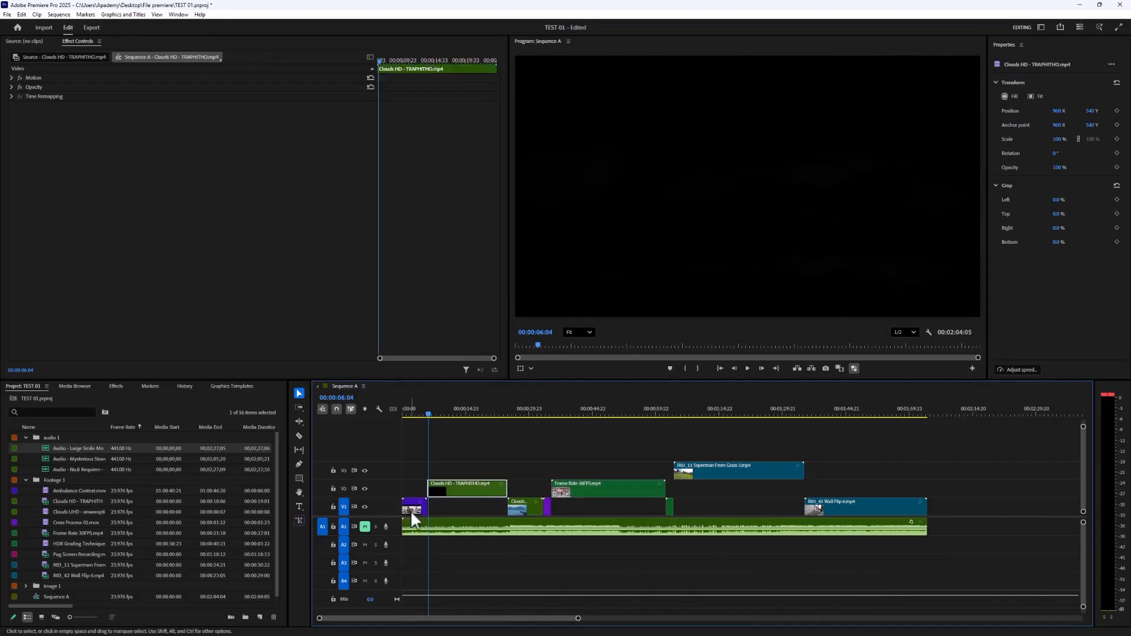
click(411, 511)
click(596, 488)
click(720, 465)
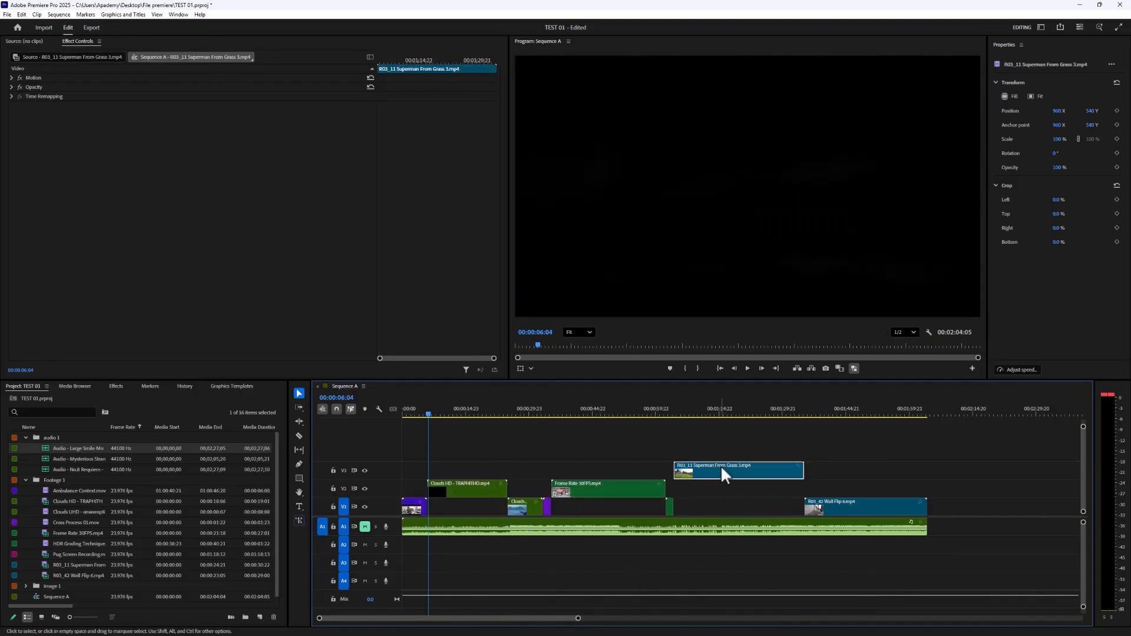
Scrub through Sequence A to about 00:00:43:03, on over the Superman From Grass clip, and back to 00:00:12:00.
mouse_move(587, 413)
mouse_down()
mouse_move(749, 419)
mouse_move(490, 428)
mouse_move(584, 430)
mouse_up()
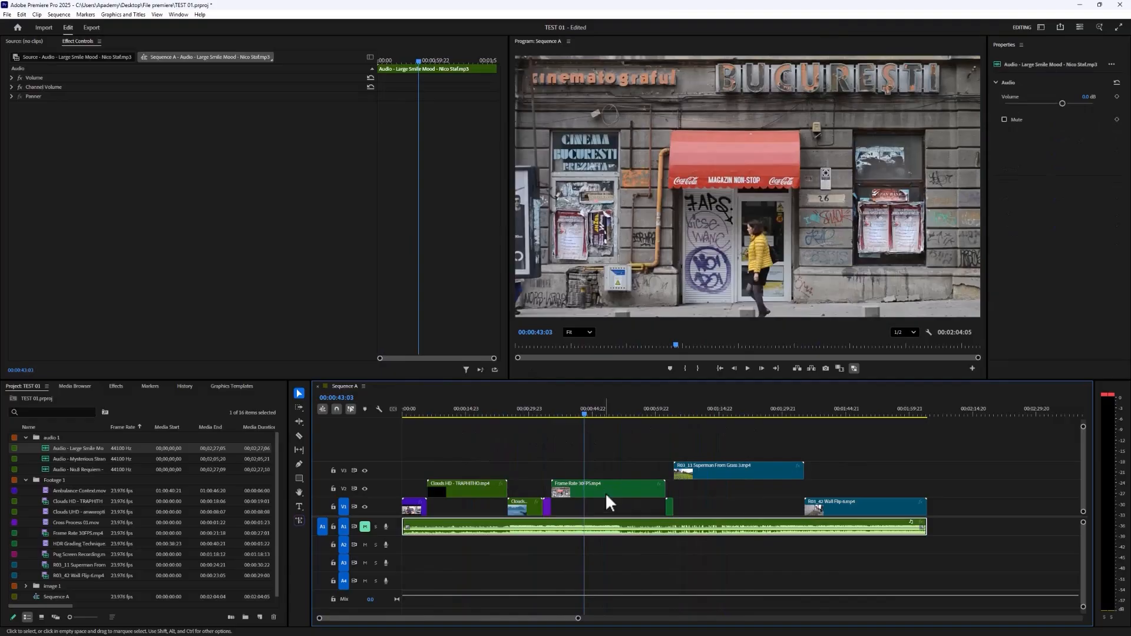
click(729, 416)
click(714, 489)
drag(713, 413, 452, 446)
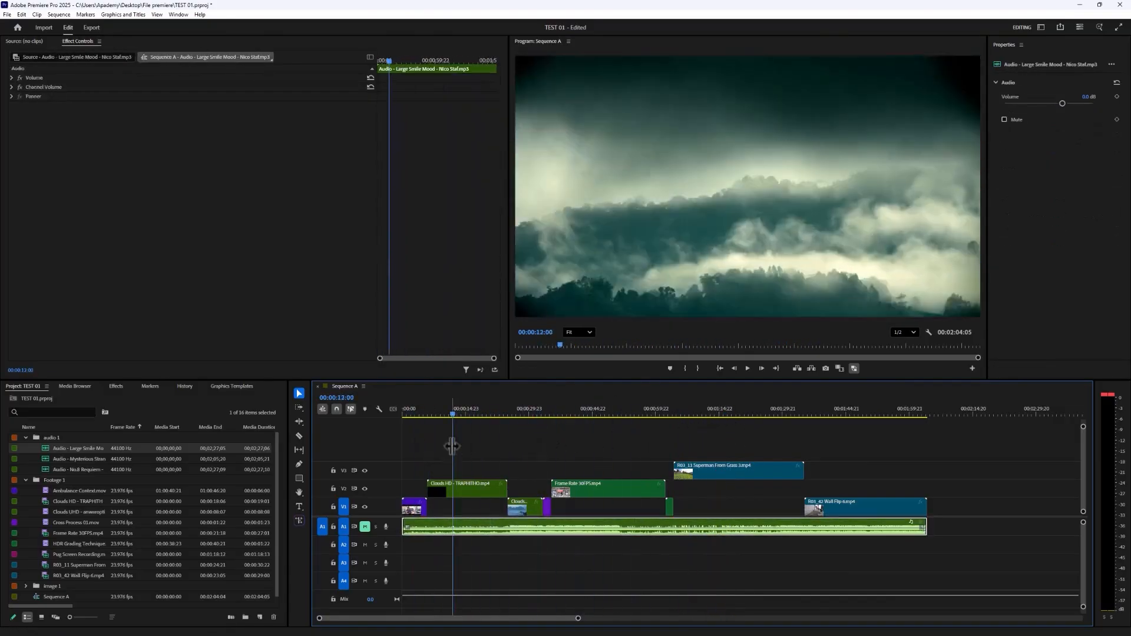
Move the Clouds HD, Frame Rate 30FPS and Superman From Grass clips down to V1 at their existing times.
drag(466, 489, 466, 507)
drag(592, 492, 592, 510)
drag(737, 471, 735, 509)
Switch Selection Follows Playhead off, scrub from about 00:00:25:14 to 00:00:15:16, and switch the option back on.
drag(431, 412, 510, 416)
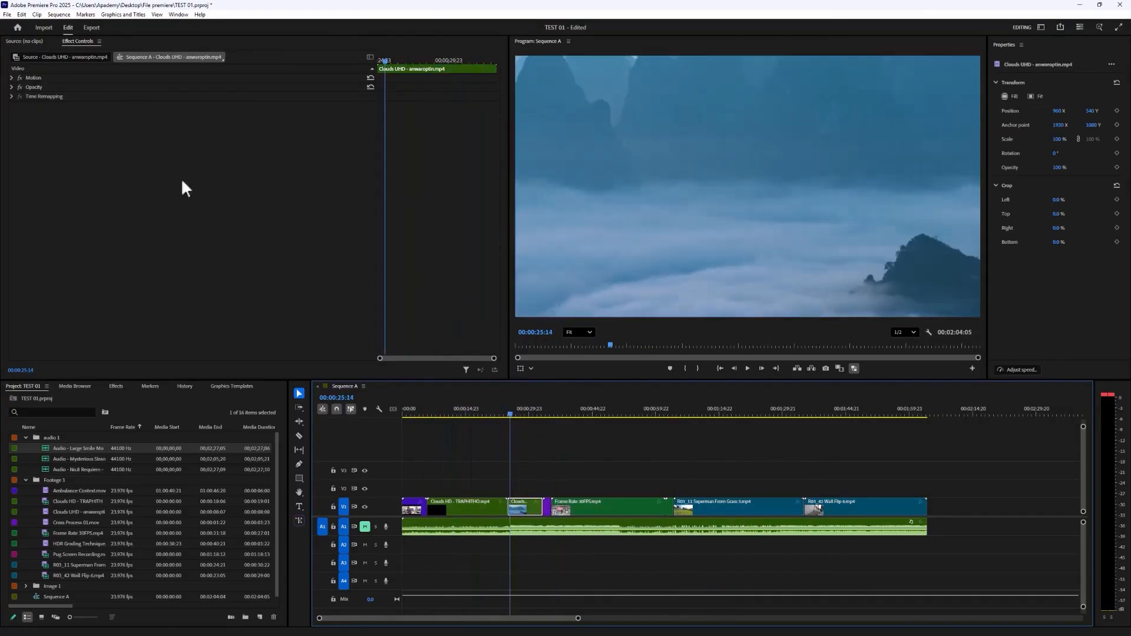
click(59, 14)
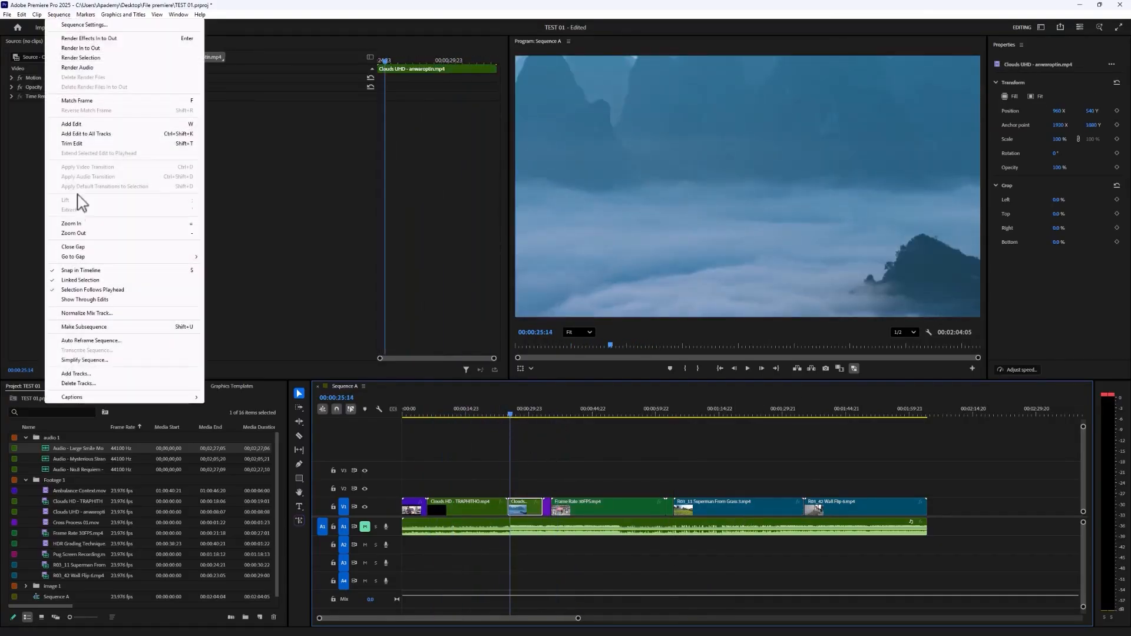
click(104, 291)
drag(521, 417, 468, 420)
click(59, 14)
click(76, 290)
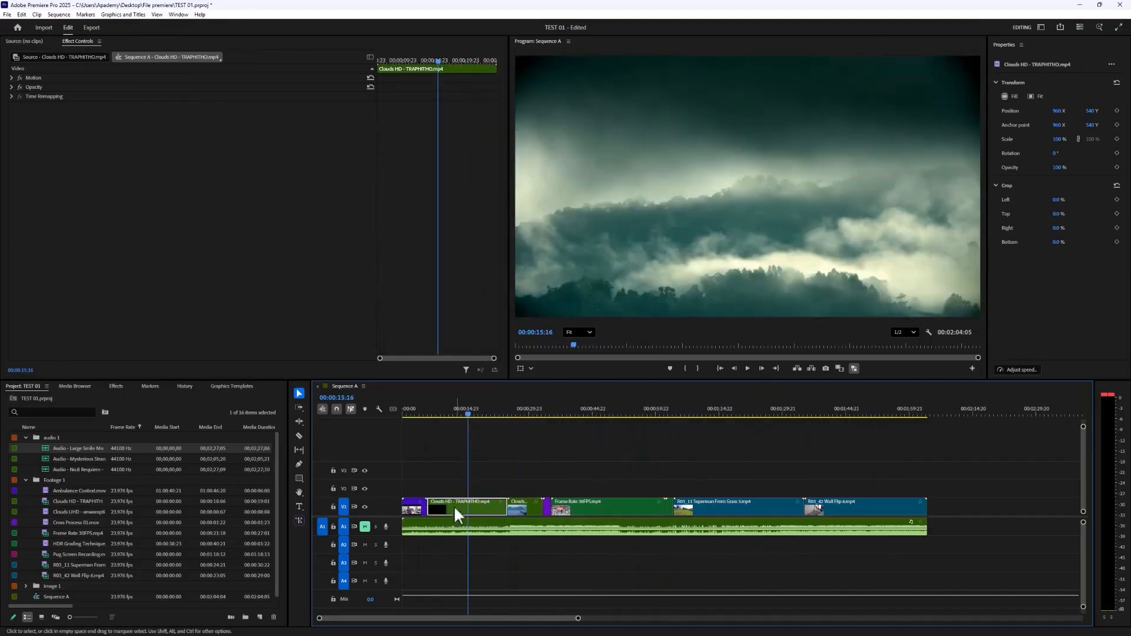
Select several clips on V1 in turn, finishing with Clouds HD - TRAPHITHO.mp4.
click(435, 512)
click(436, 510)
click(673, 507)
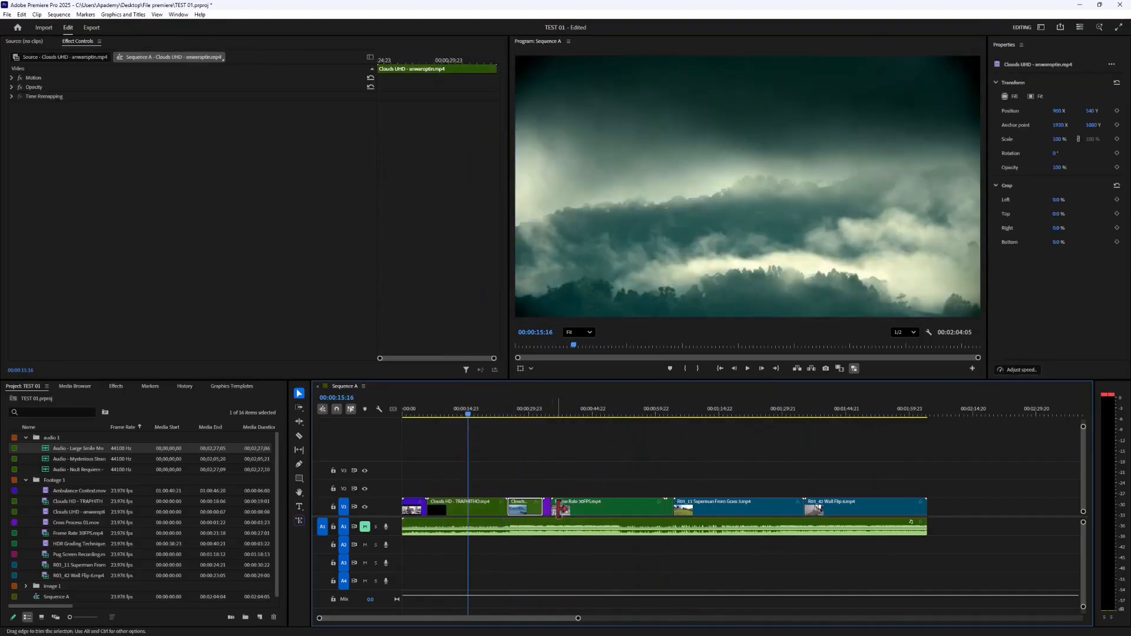
click(688, 511)
click(472, 511)
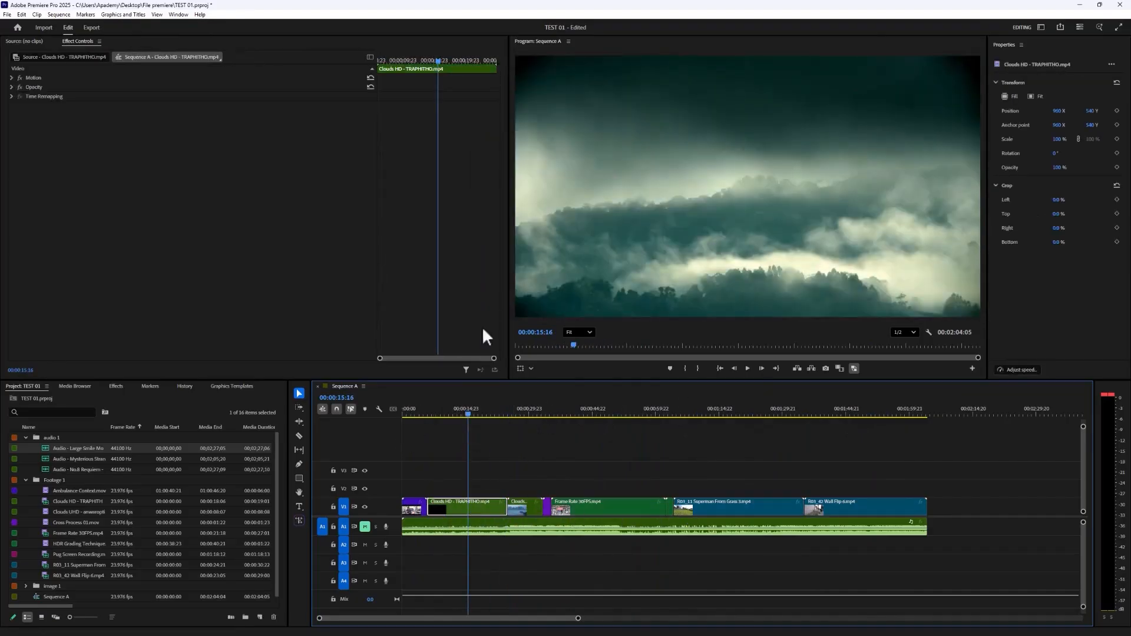
Compare the source and sequence views of the Clouds HD clip in Effect Controls and expand its Motion properties.
click(143, 58)
click(83, 60)
click(140, 58)
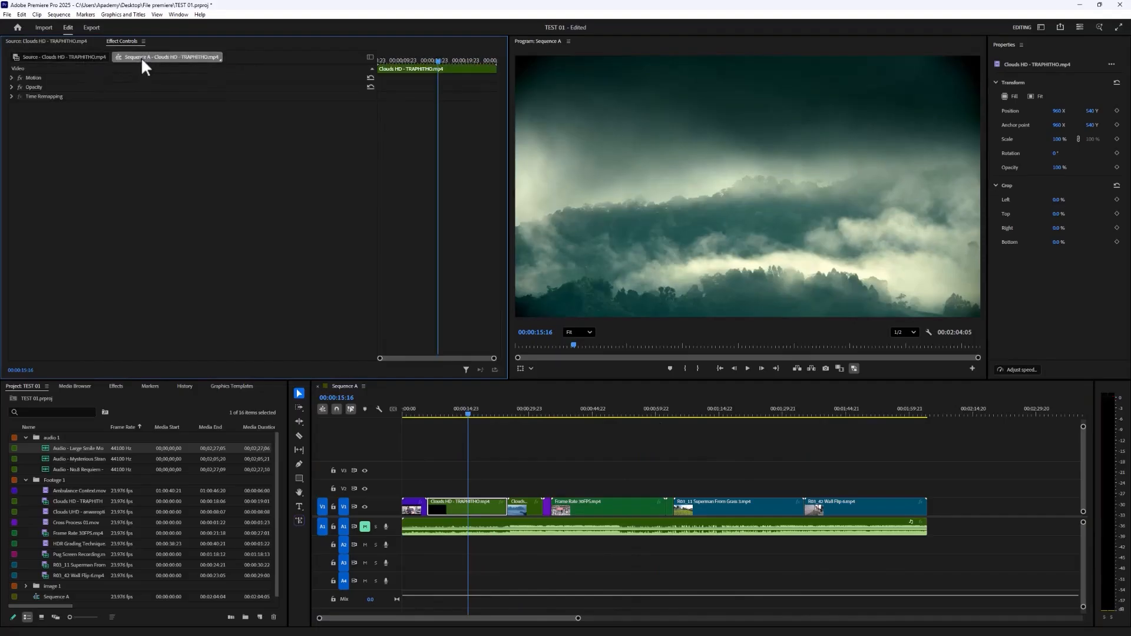
click(11, 77)
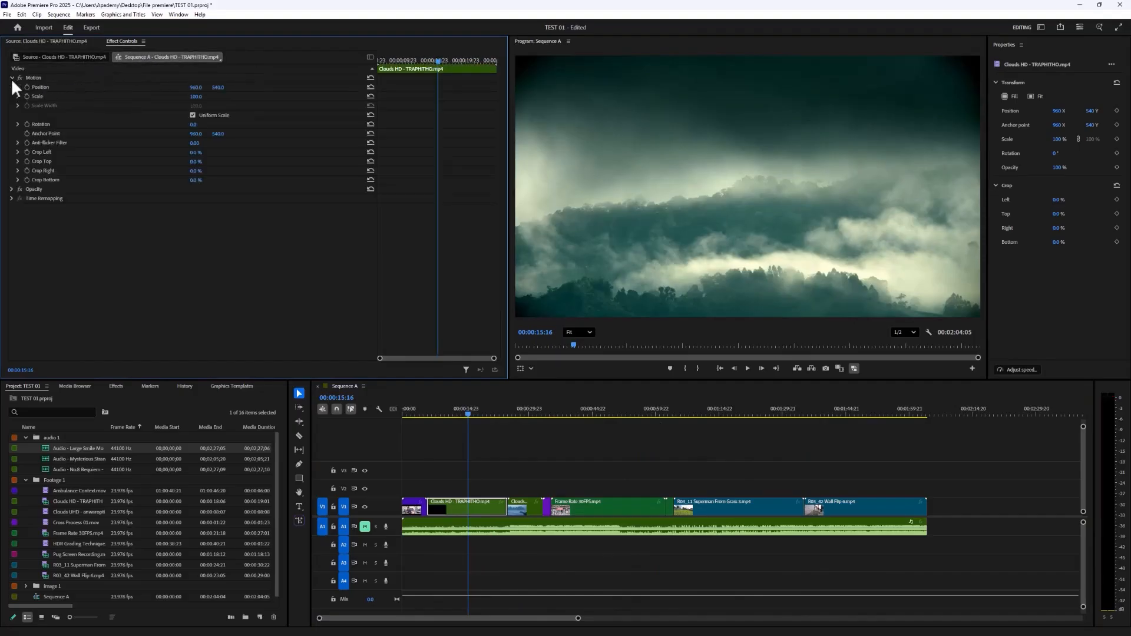
Try a Motion scale of 120 on the Clouds HD clip, undo it, and scrub to 00:00:15:14.
mouse_move(195, 97)
mouse_down()
mouse_move(163, 99)
mouse_move(223, 100)
mouse_move(211, 101)
mouse_up()
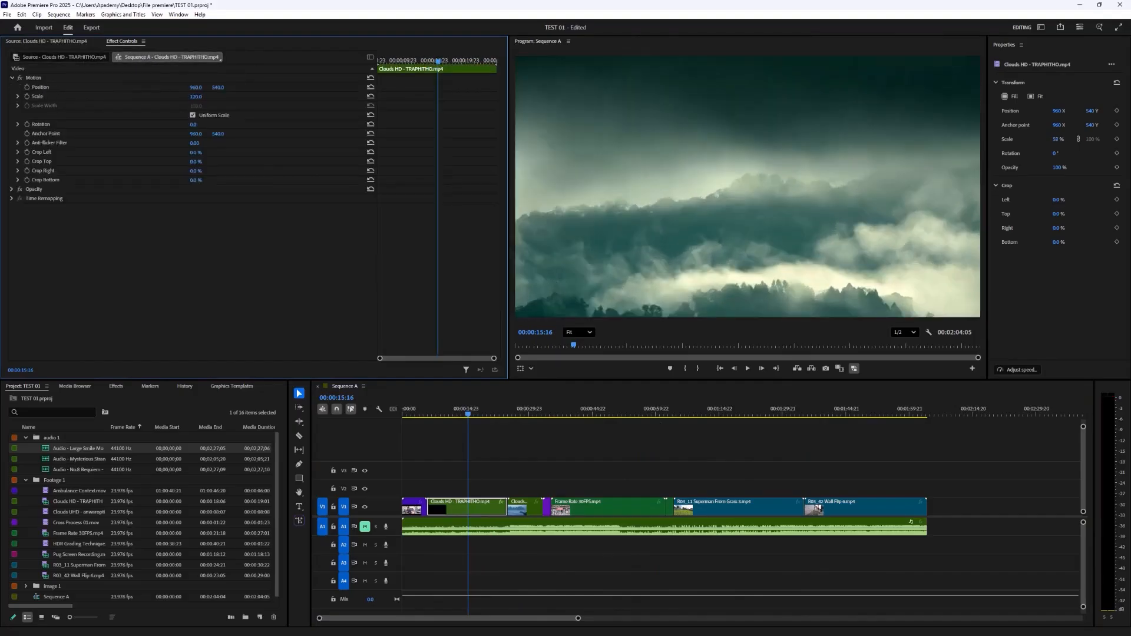
key(ctrl+z)
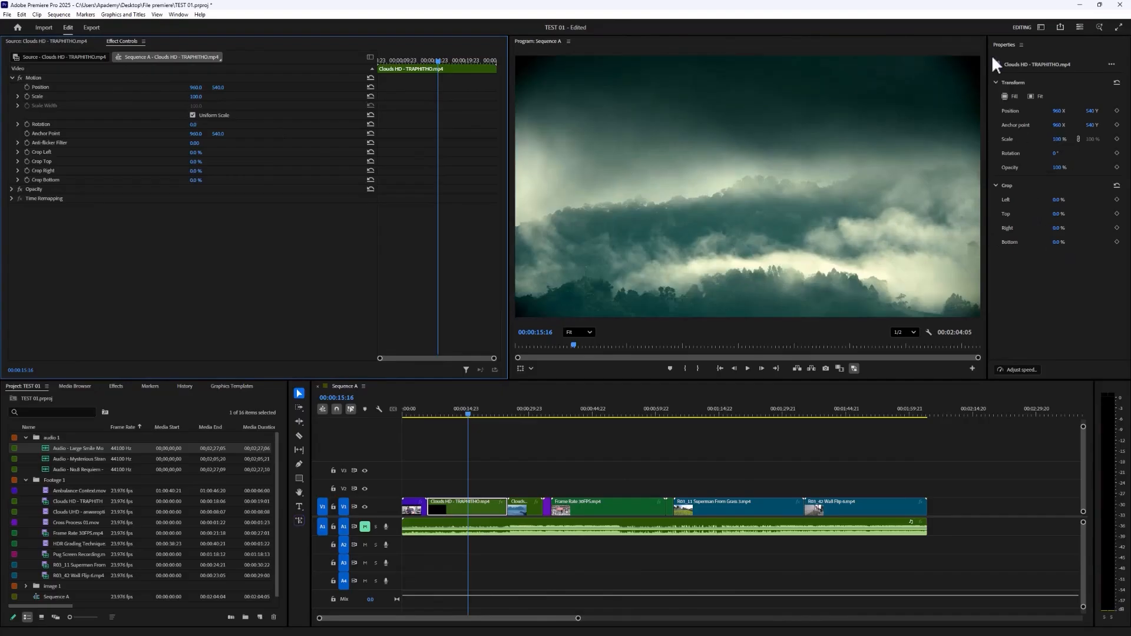
drag(514, 413, 468, 422)
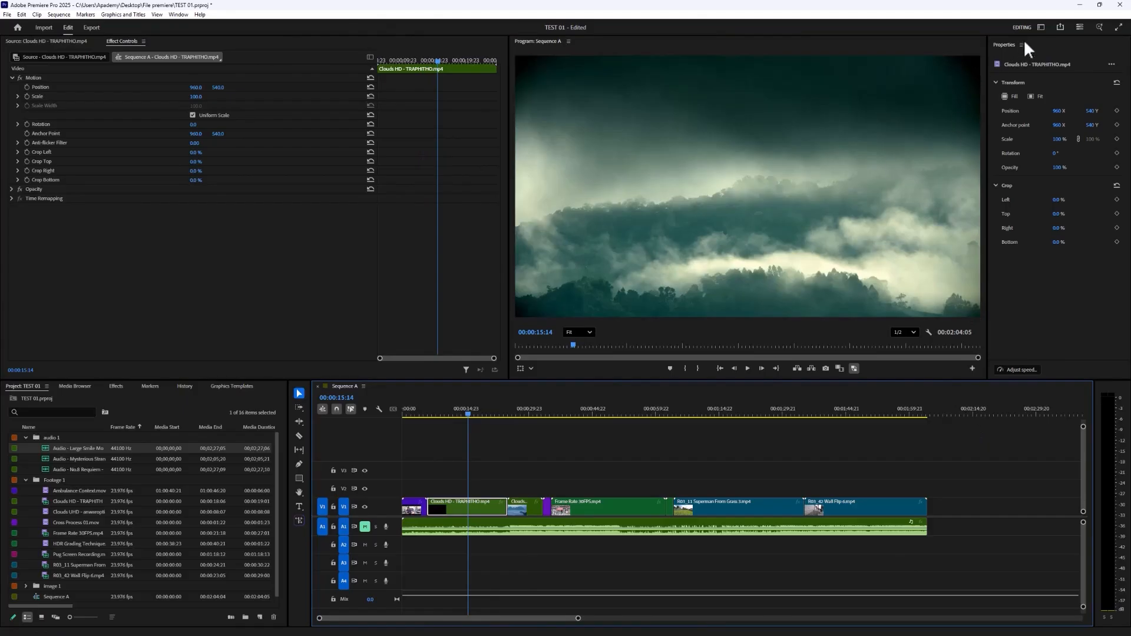
Look through the available workspaces, switch to the Starter workspace, and return to Editing.
click(178, 15)
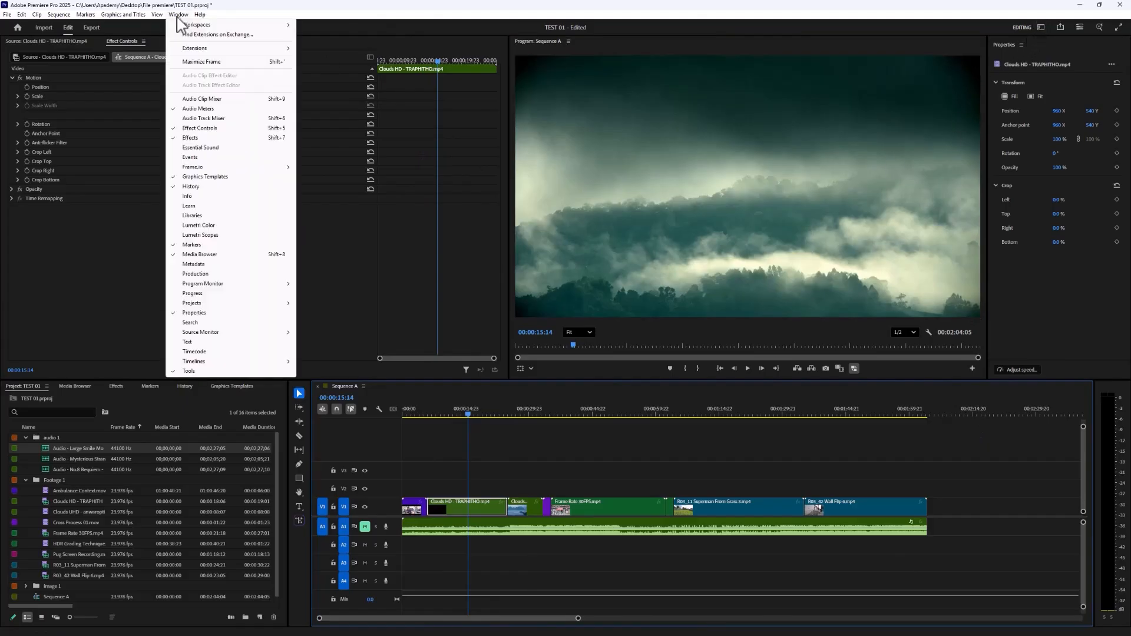
mouse_move(184, 26)
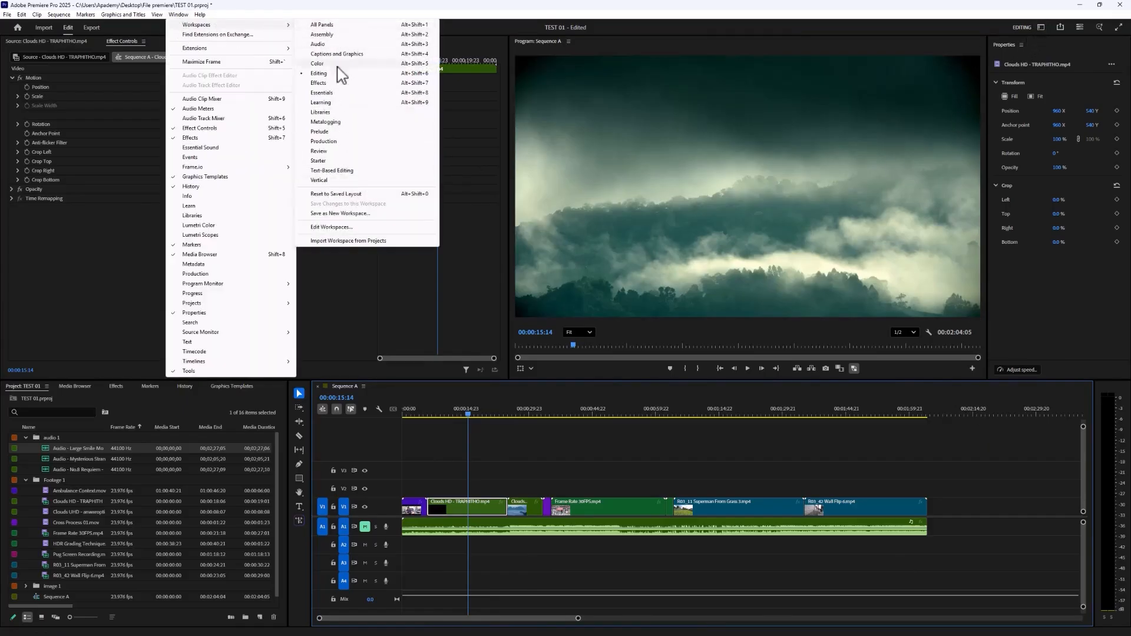
click(1041, 66)
click(1045, 26)
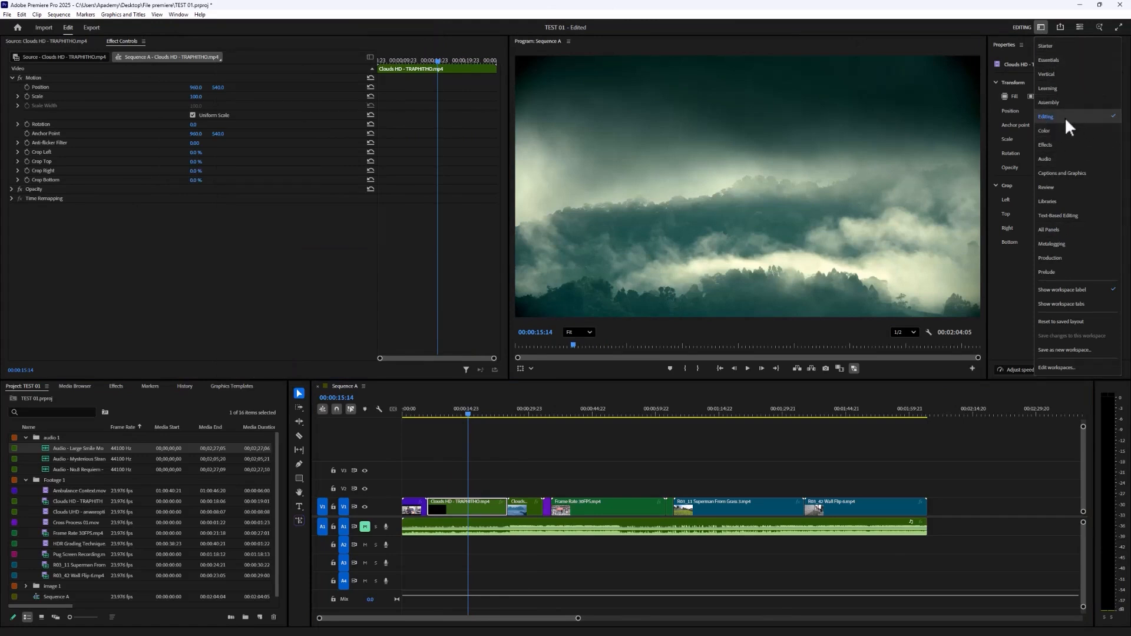
click(1063, 45)
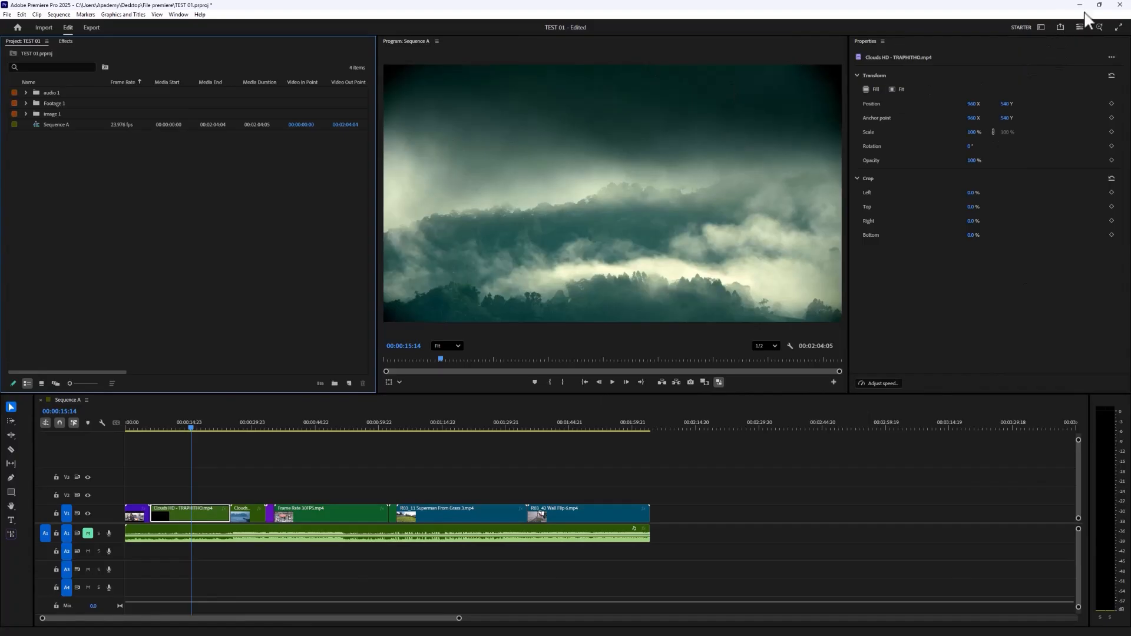
click(1042, 25)
click(1055, 117)
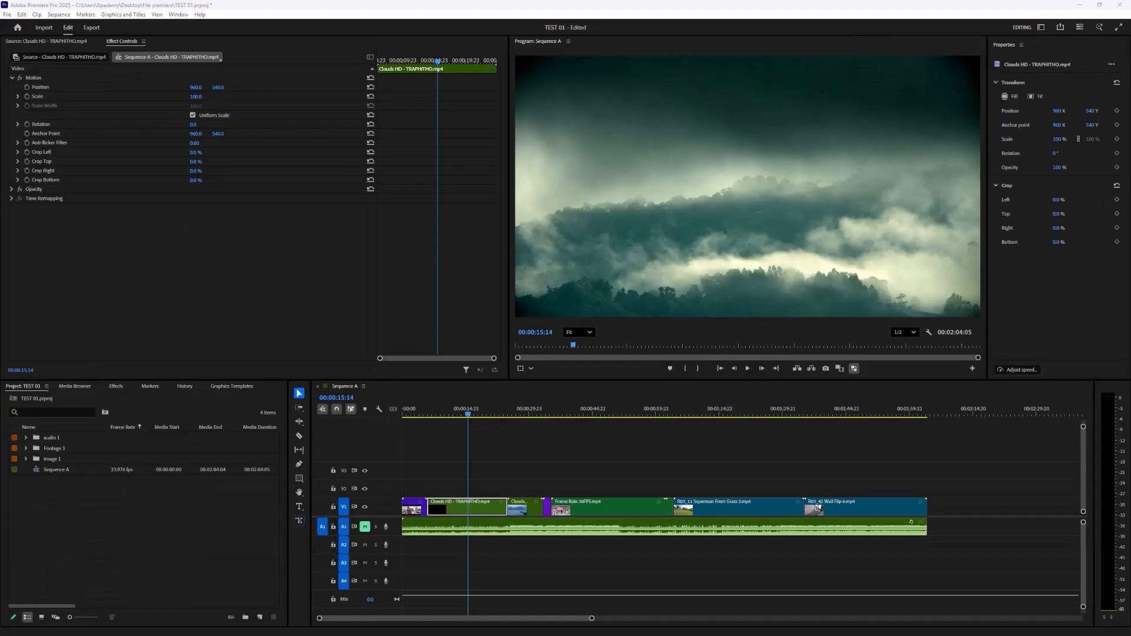
Adjust the panel dividers around Tools so it forms a narrow column between the Project panel and a wider timeline.
mouse_move(311, 395)
mouse_down()
mouse_move(199, 391)
mouse_move(308, 404)
mouse_move(297, 411)
mouse_up()
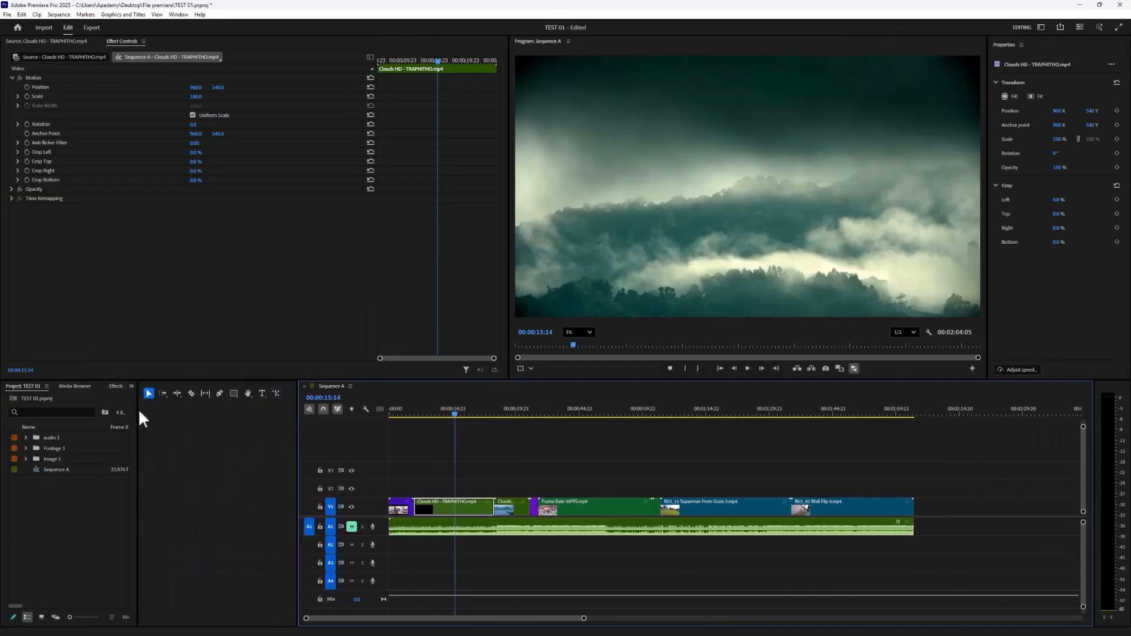
drag(139, 412, 280, 416)
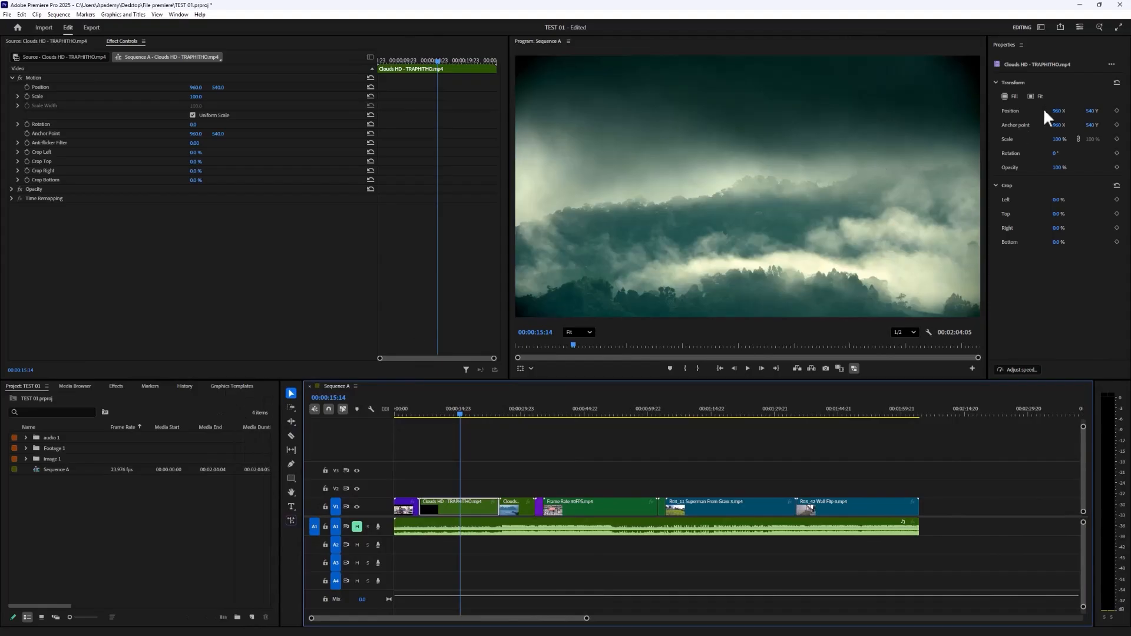
Undock the Properties panel and dock it between Effect Controls and the Program Monitor.
click(1021, 45)
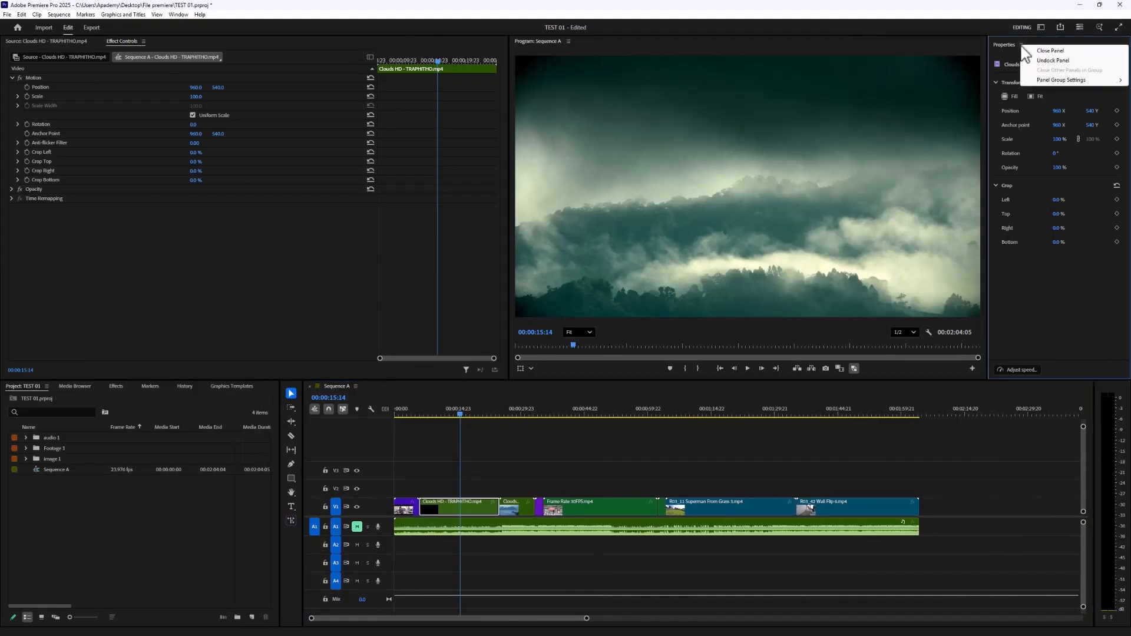
click(1056, 62)
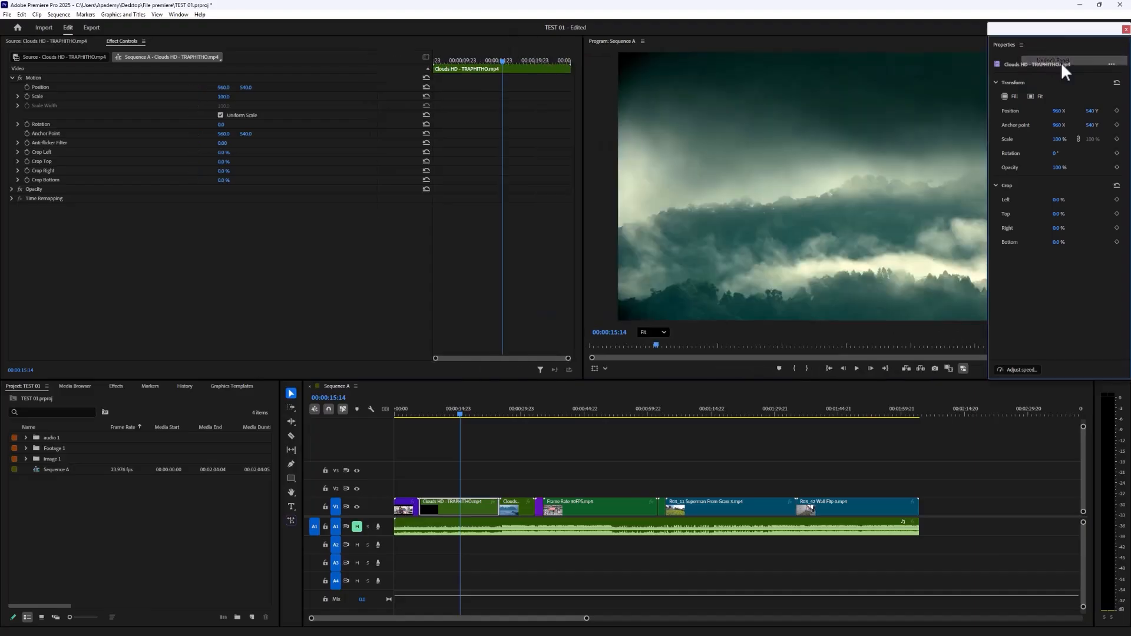
drag(1014, 31, 534, 88)
click(518, 133)
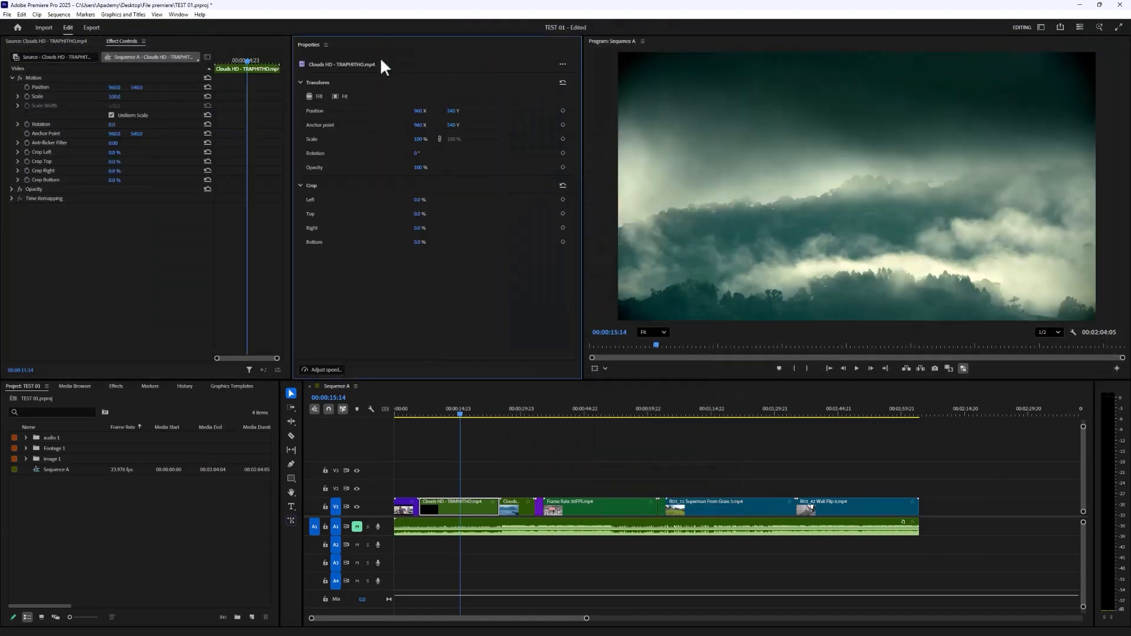
Undock the Properties panel again as a floating window and close it.
click(325, 44)
click(348, 59)
drag(392, 41, 410, 179)
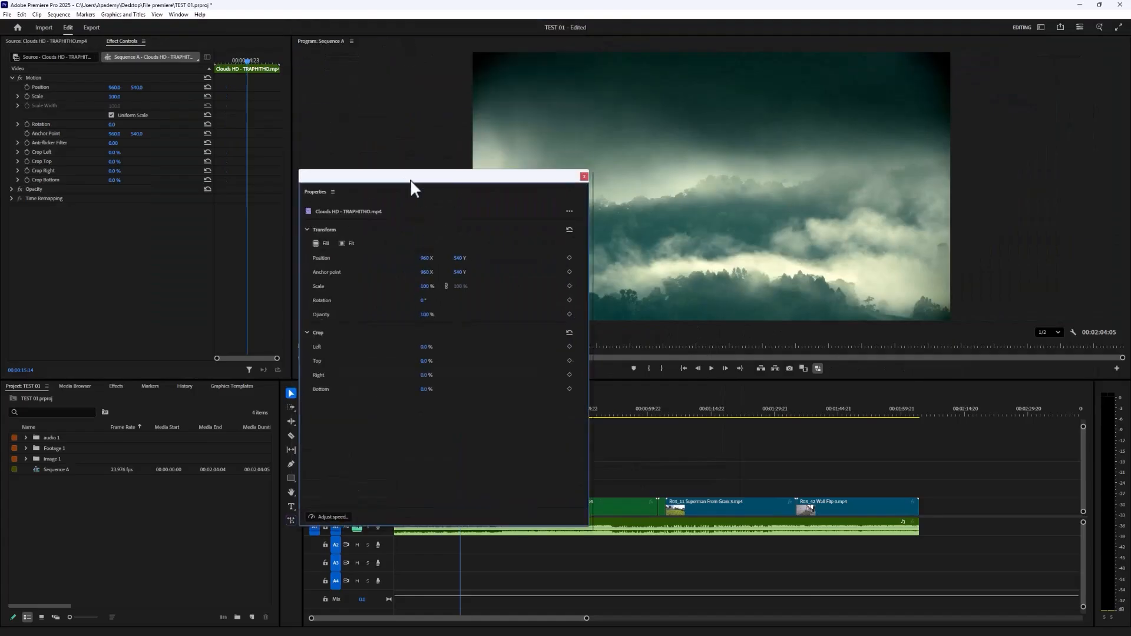
click(584, 176)
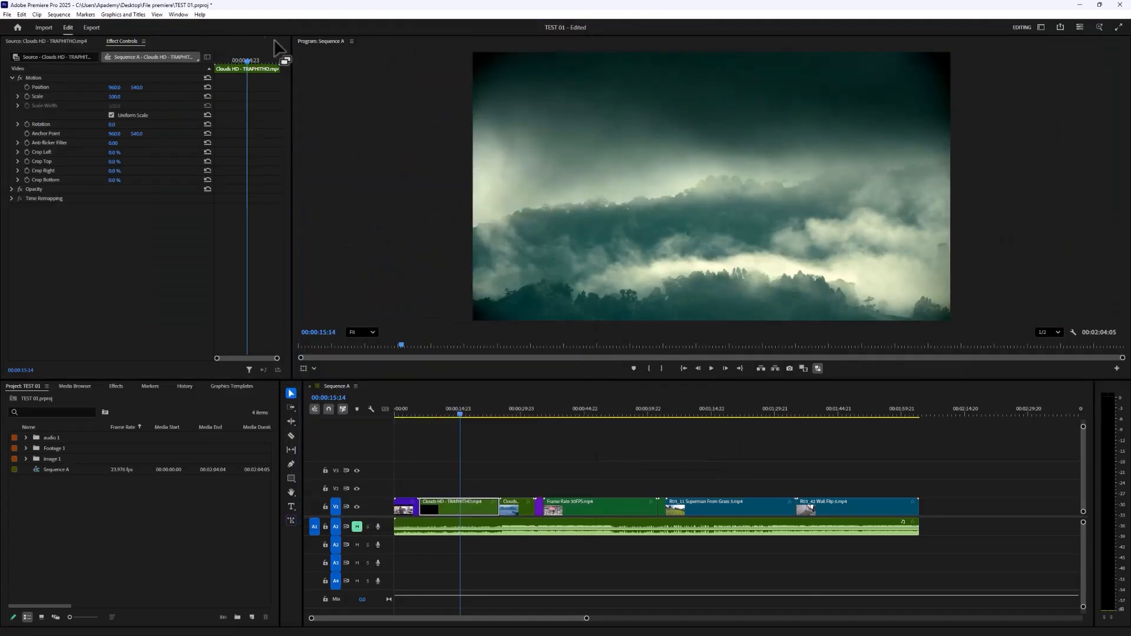
Reopen the Properties panel and dock it on the outer side of the Program Monitor, opposite Effect Controls.
click(178, 14)
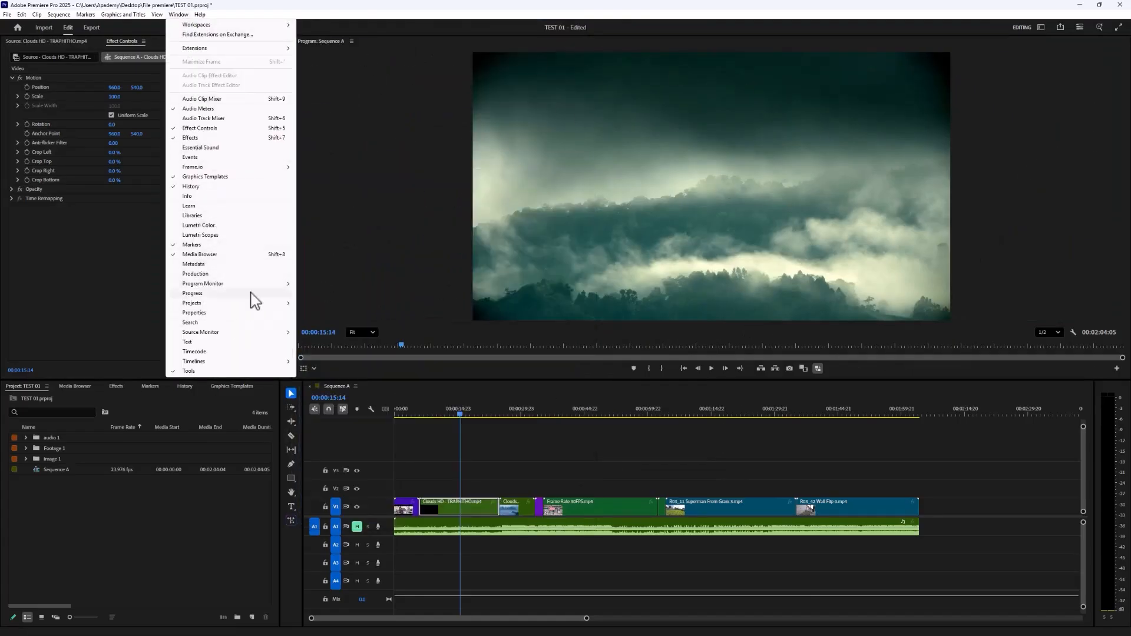
click(189, 313)
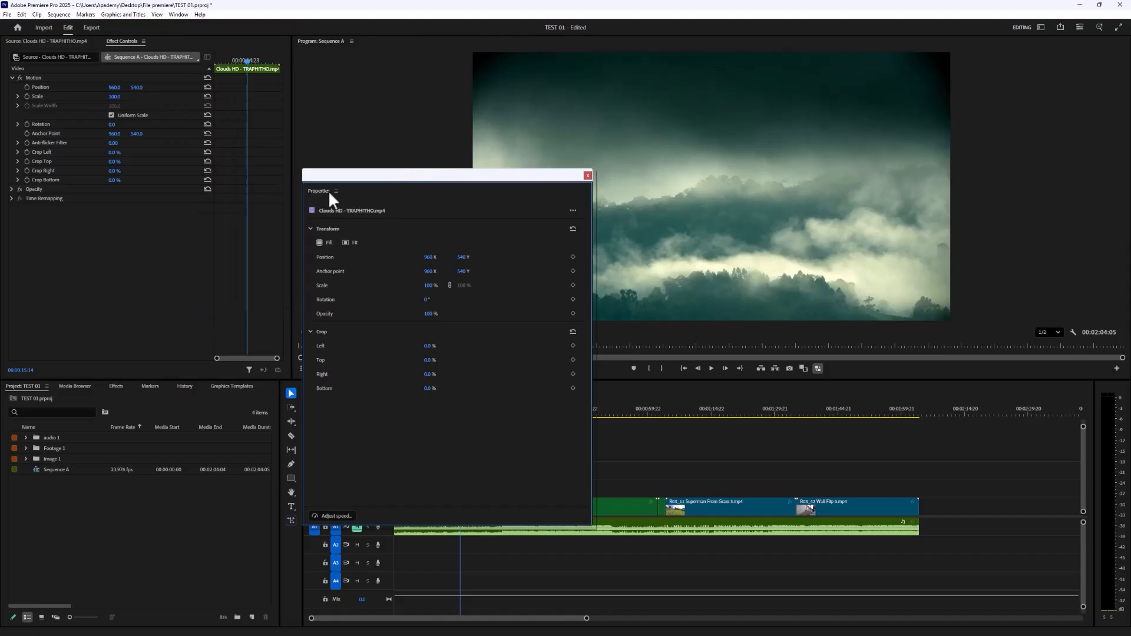
drag(327, 190, 1105, 94)
drag(712, 73, 972, 84)
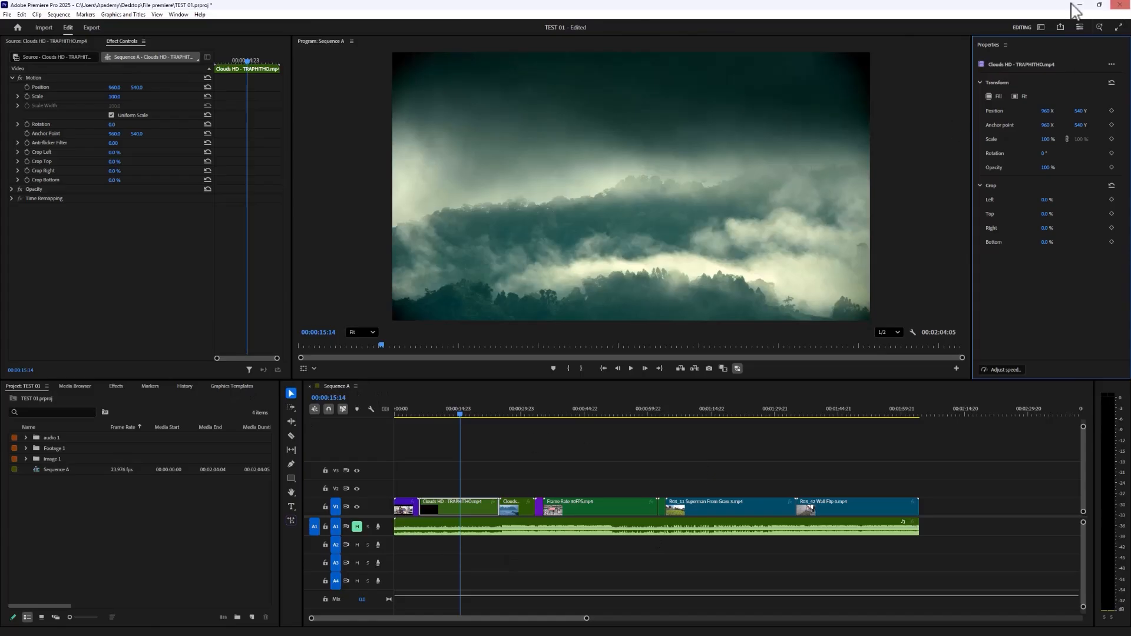
Narrow the Effect Controls and Project panels to give the Program Monitor and timeline more width.
drag(291, 371, 246, 359)
drag(303, 409, 267, 413)
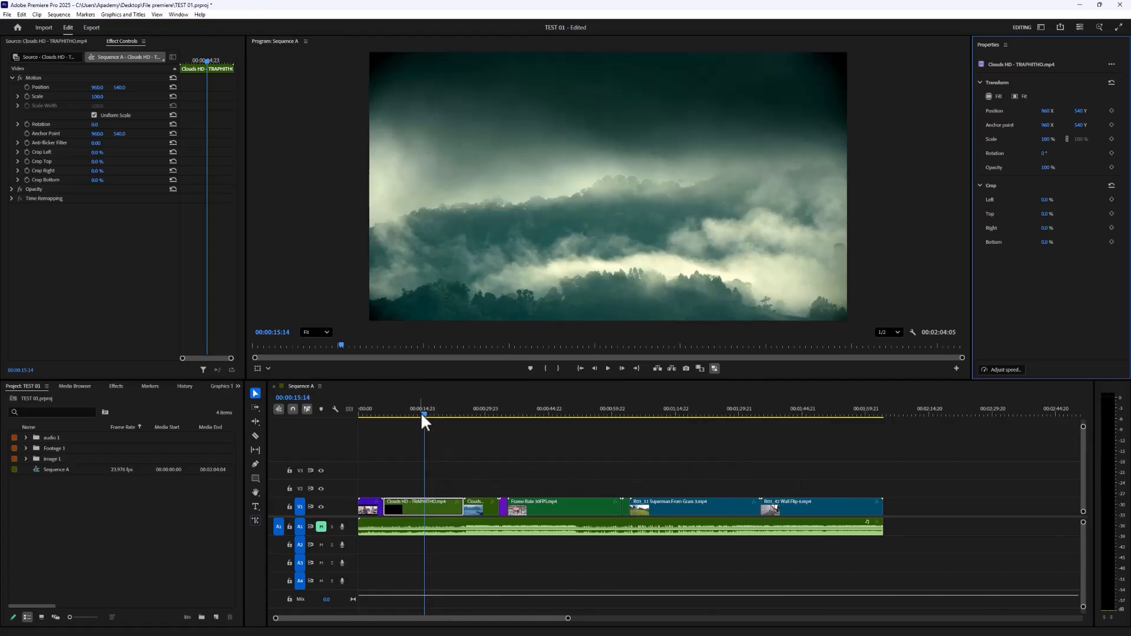
Scrub to about 00:00:30:07 and zoom the timeline in and out until all the clips fit with space after them.
drag(422, 413, 487, 415)
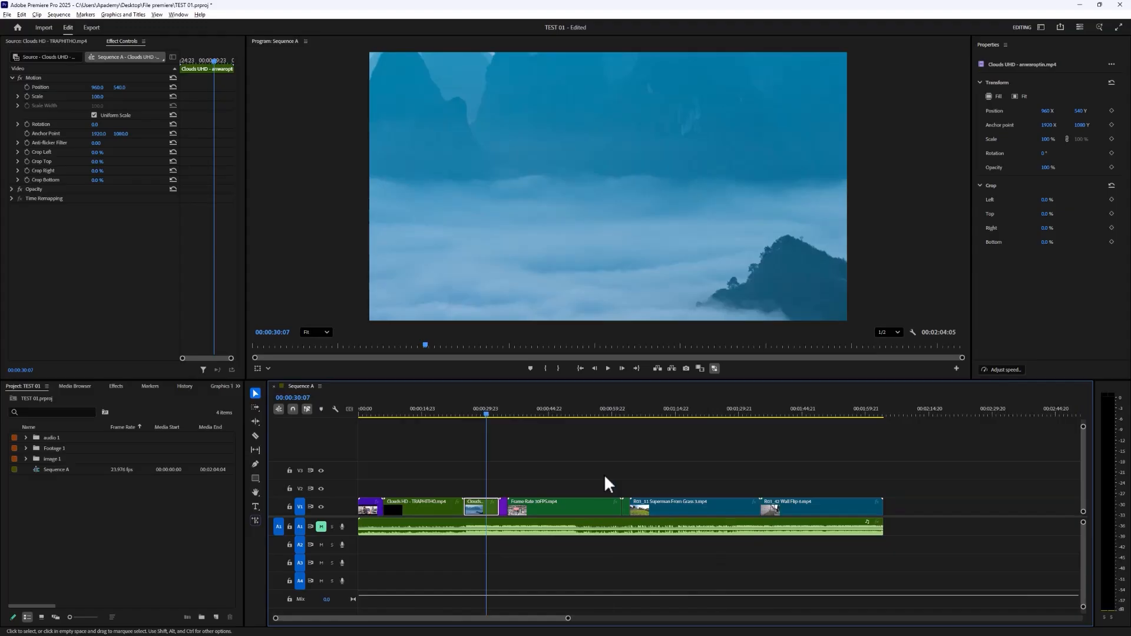
scroll(524, 472, up, 8)
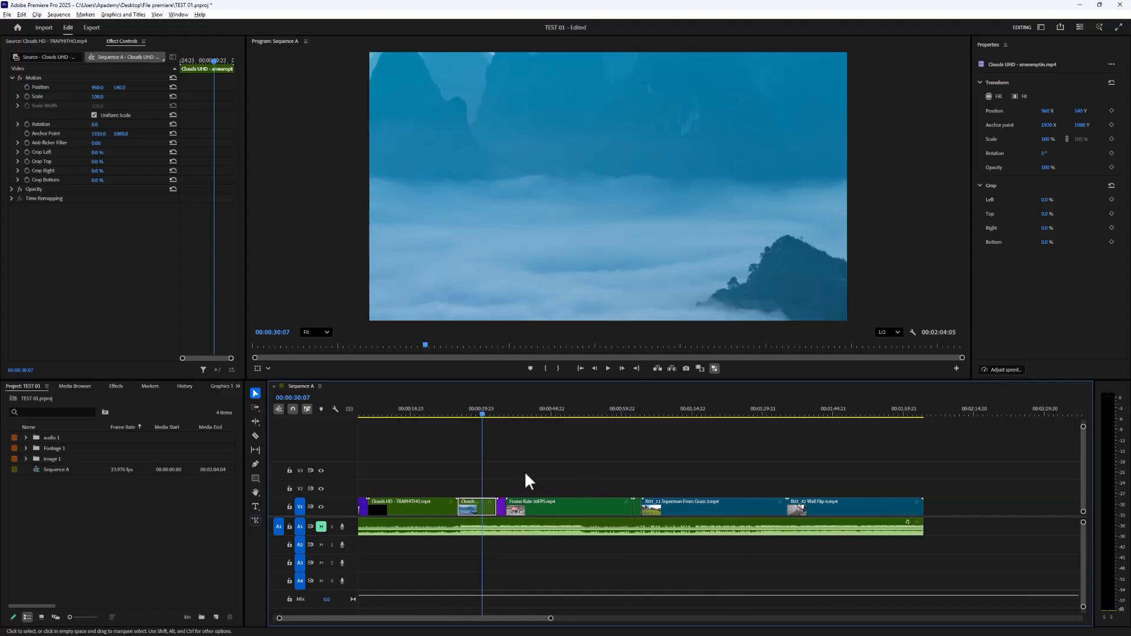
scroll(525, 472, down, 9)
scroll(524, 471, up, 2)
scroll(524, 472, down, 2)
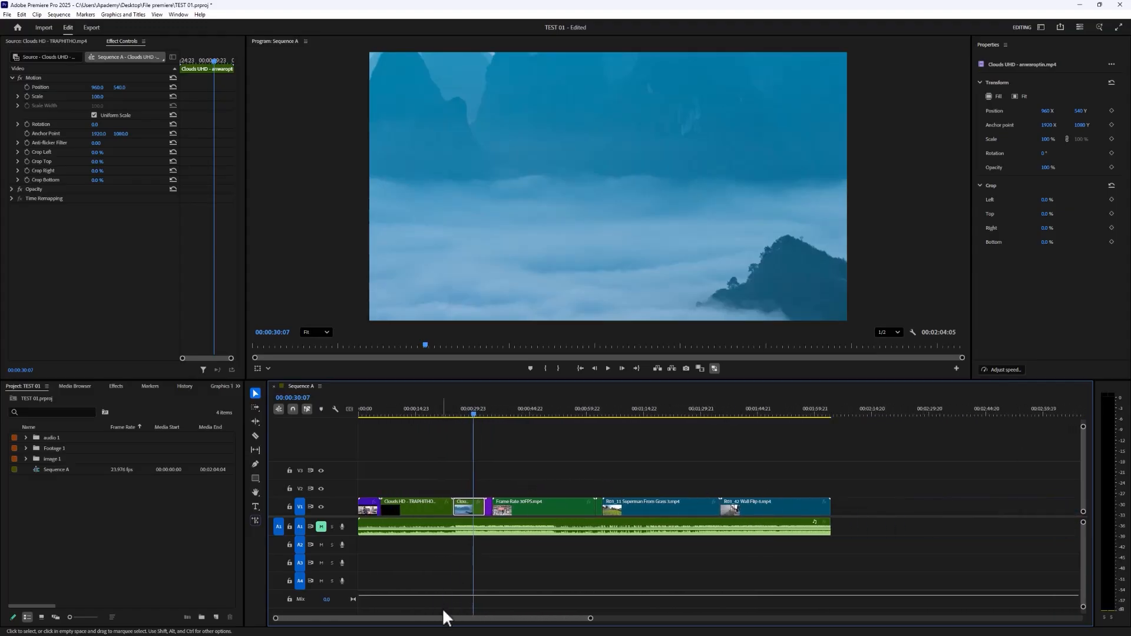
mouse_move(371, 618)
mouse_down()
mouse_move(465, 618)
mouse_move(378, 618)
mouse_up()
Place the playhead at 00:00:42:00 and jump back and forth between previous and next edit points, ending at 00:01:02:09.
click(517, 414)
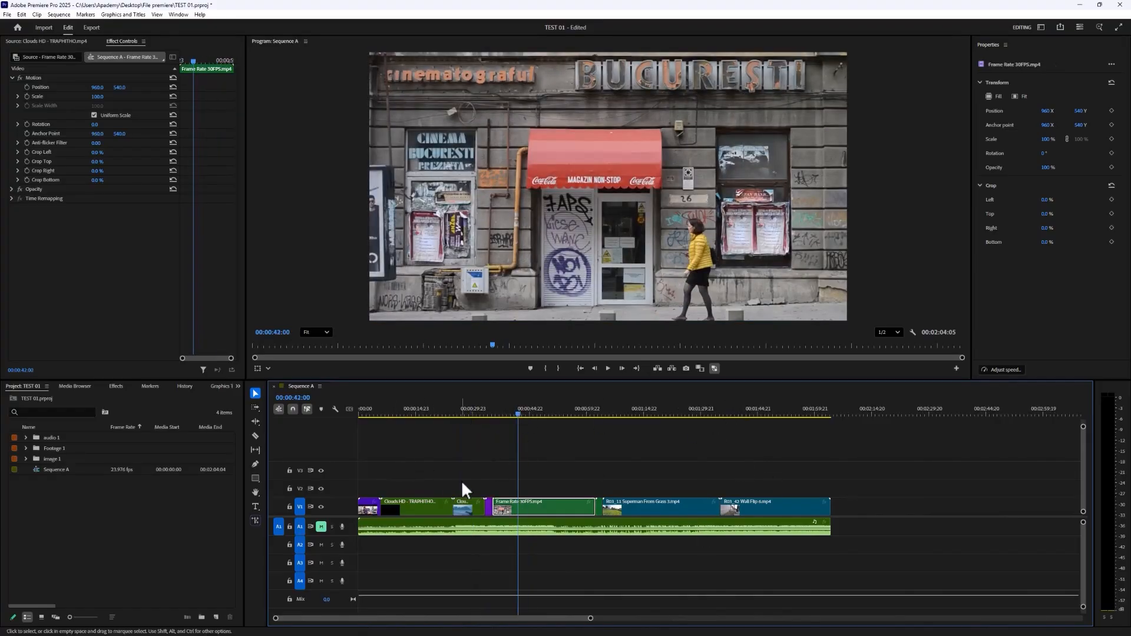
key(Up)
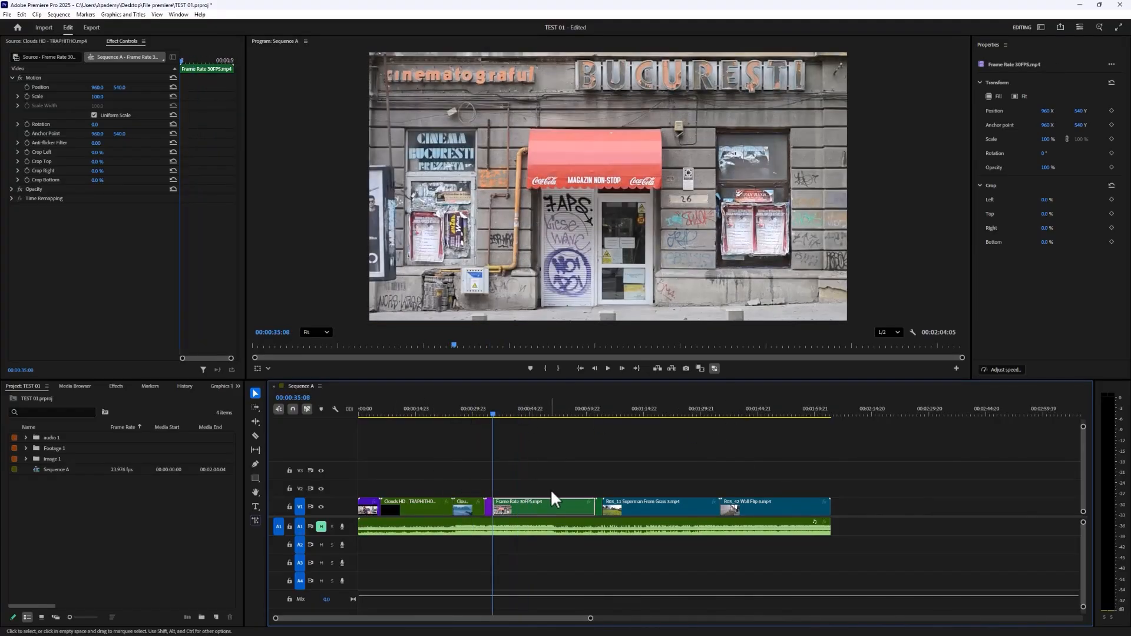
key(Down)
key(Up)
key(Down)
key(Up)
key(Down)
key(Up)
key(Down)
key(Up)
key(Up)
key(Down)
key(Up)
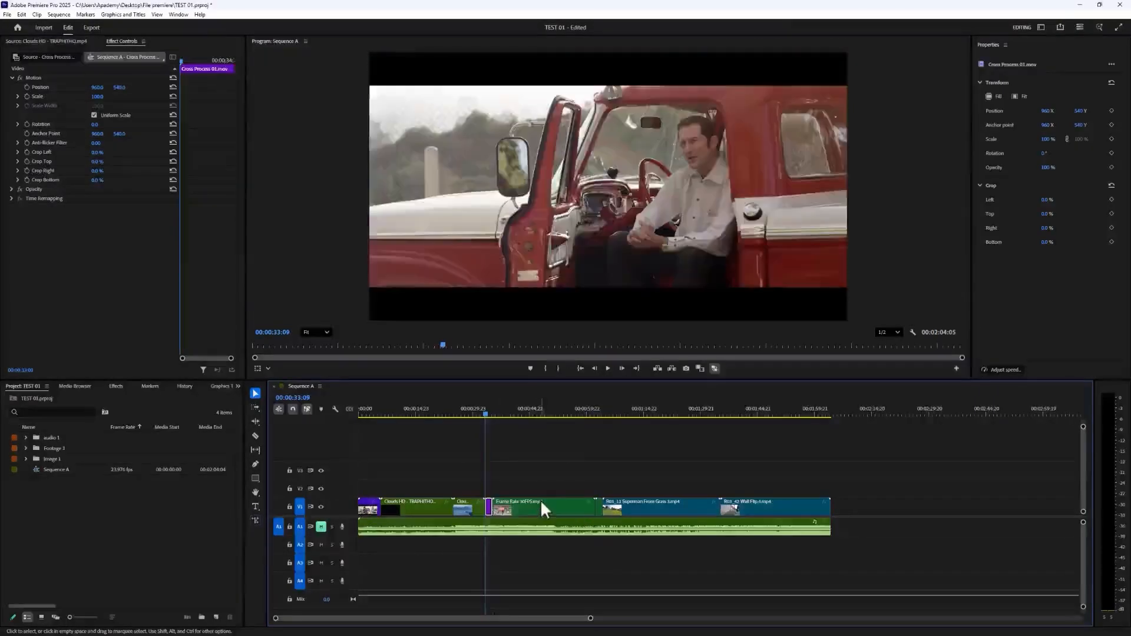
key(Down)
key(Down)
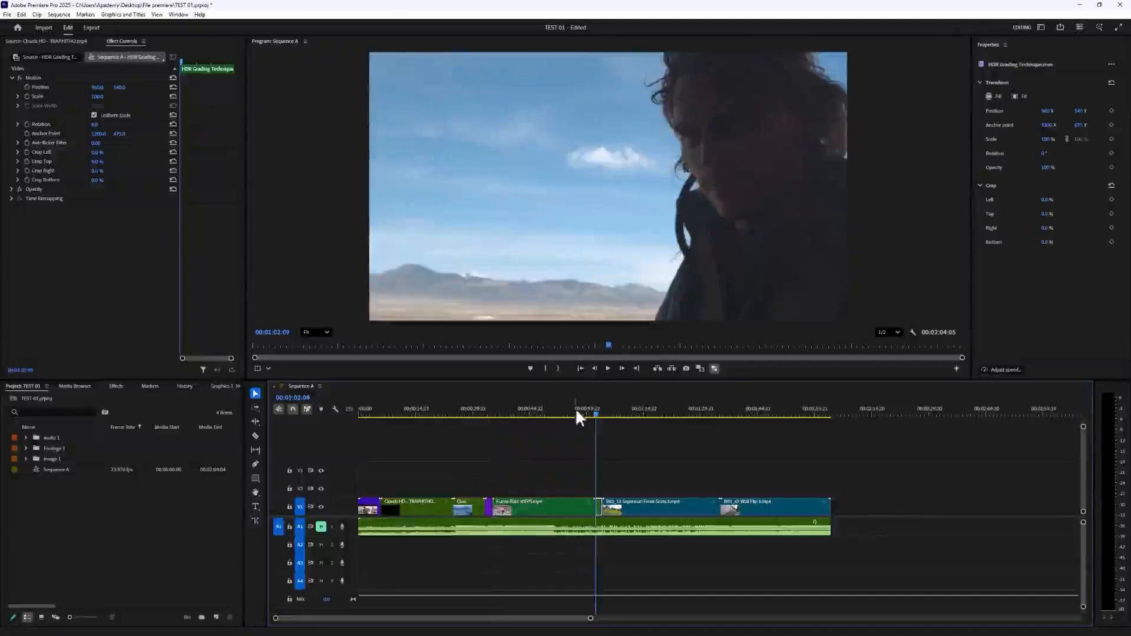
Park the playhead on the Frame Rate 30FPS and Clouds HD clips in turn and select each to examine its motion and transform properties.
click(533, 416)
mouse_move(533, 416)
mouse_down()
mouse_move(452, 423)
mouse_move(546, 432)
mouse_up()
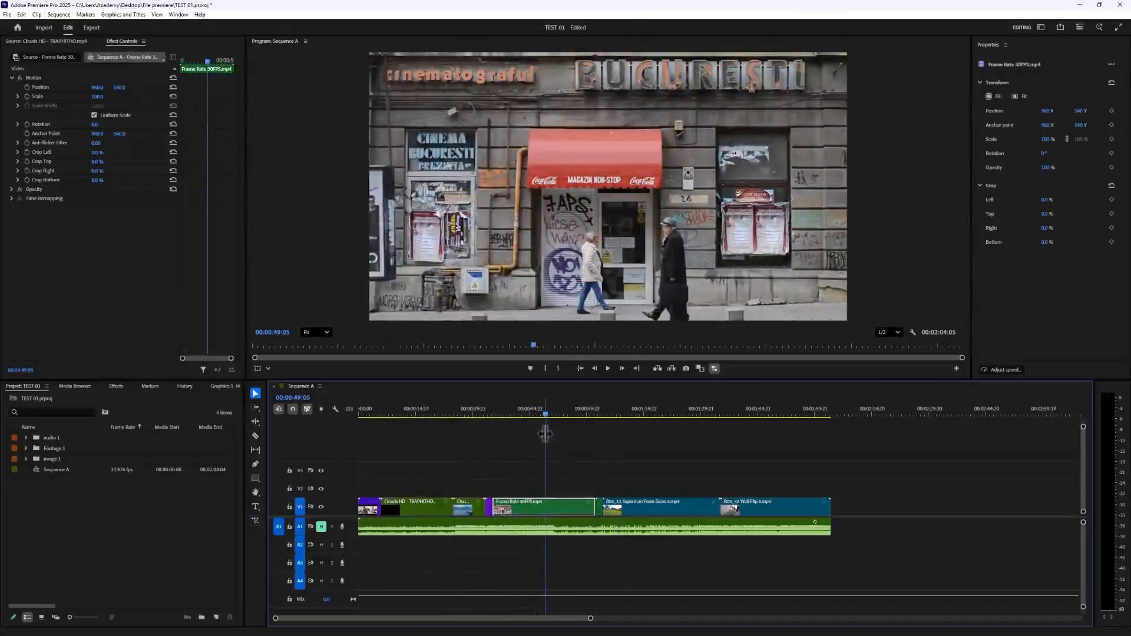
click(409, 508)
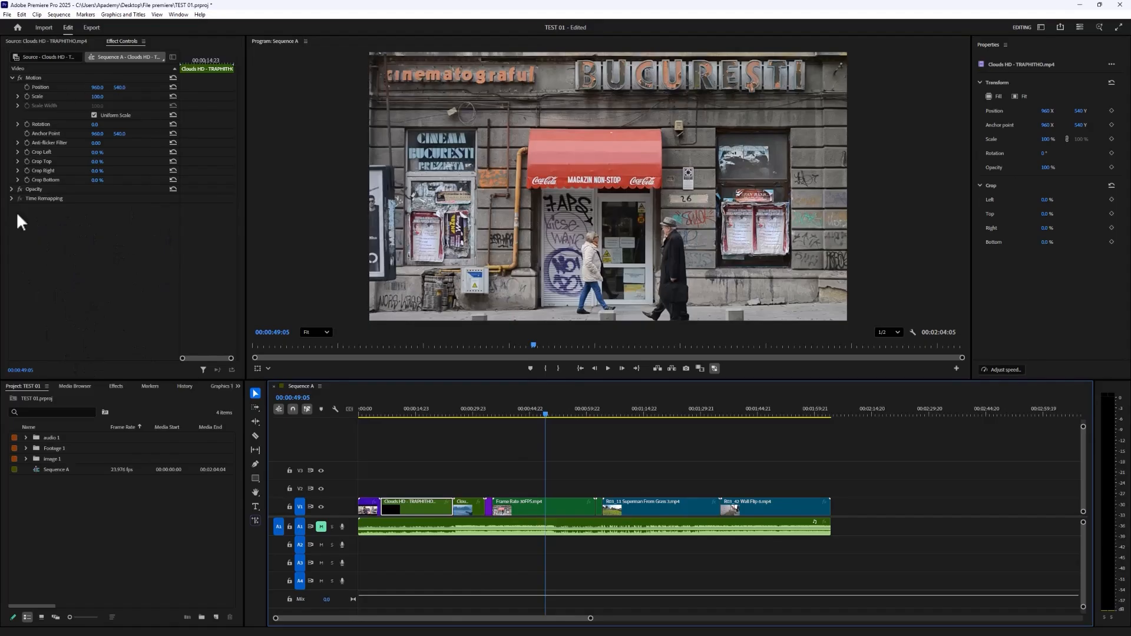
click(555, 508)
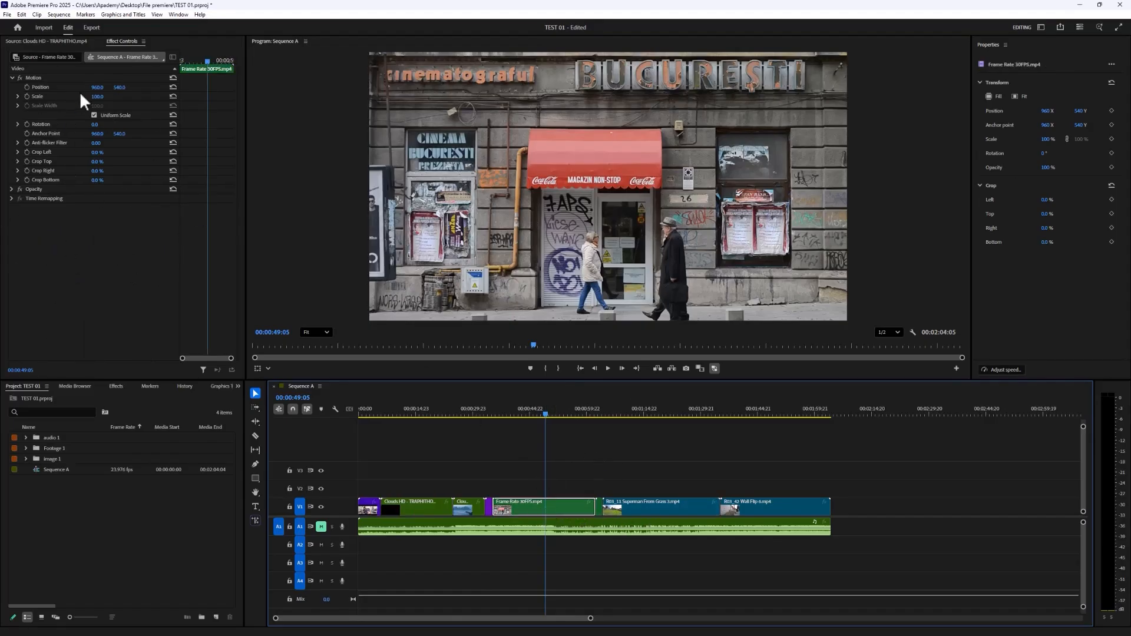
click(431, 412)
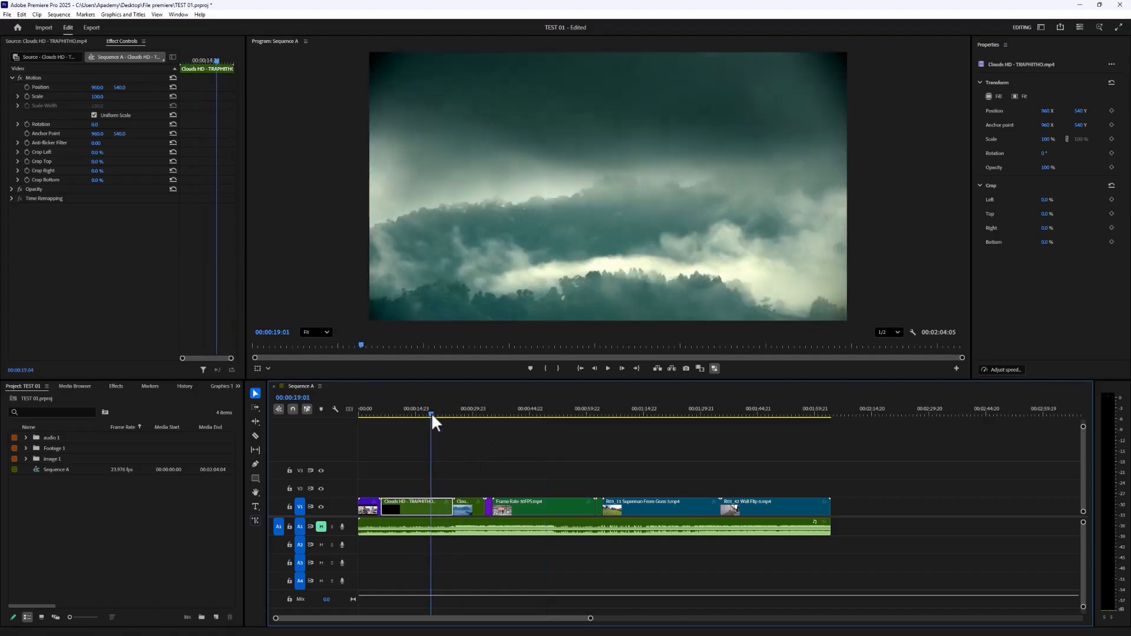
click(417, 510)
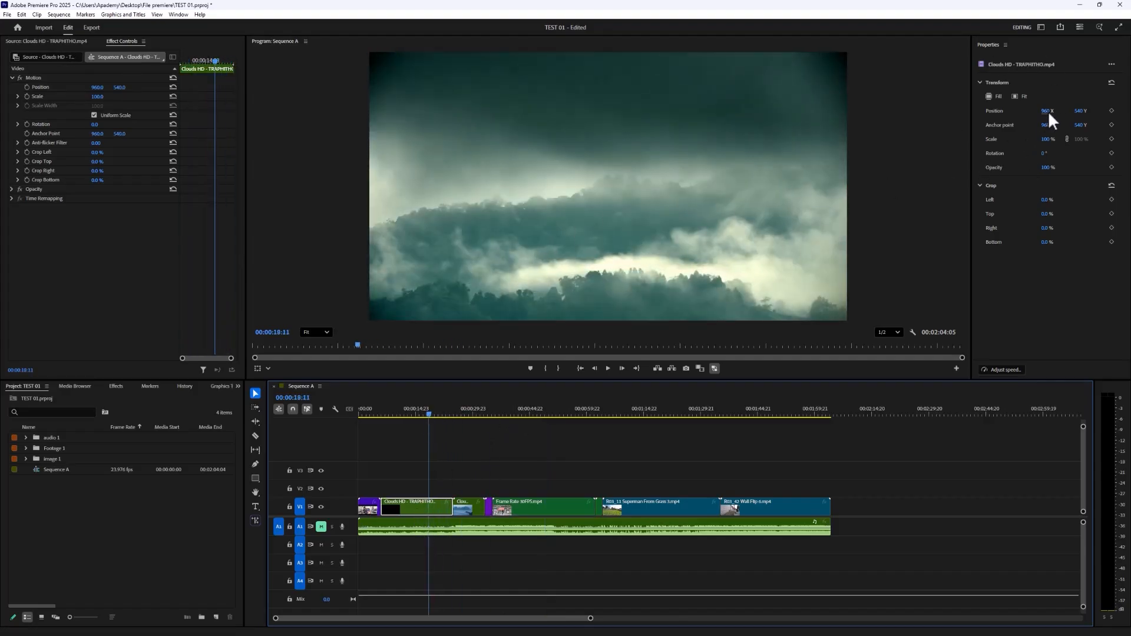
Try out position and rotation changes on the Clouds HD clip, undo them and set its rotation to 0°.
drag(1048, 111, 1031, 152)
key(ctrl+z)
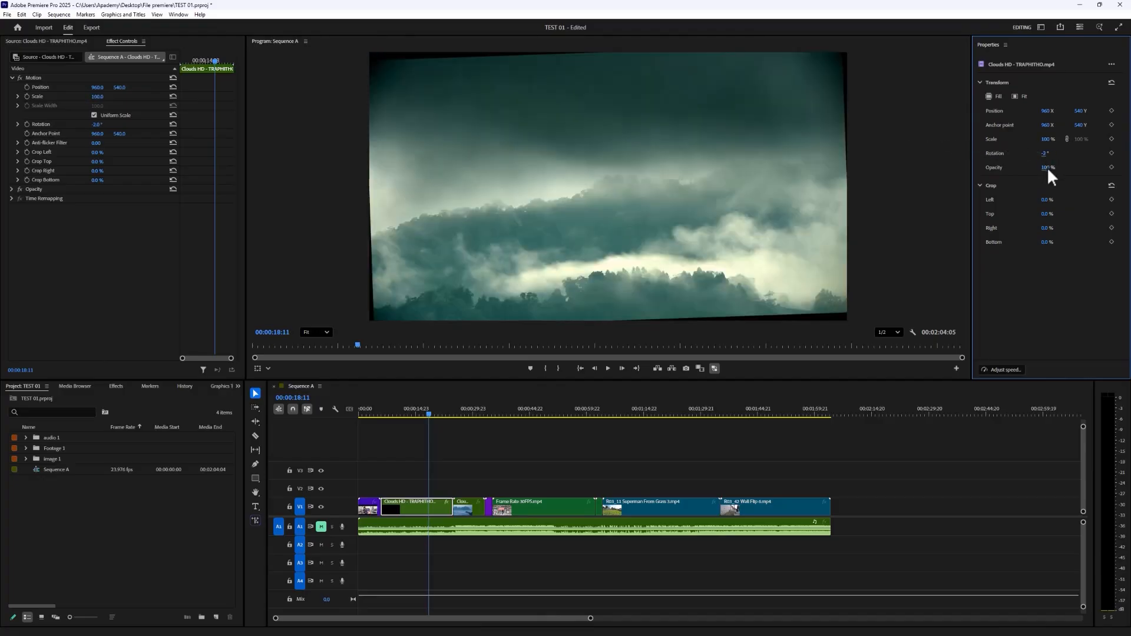
click(1048, 153)
text(0)
key(Return)
Move the Frame Rate 30FPS clip onto V2 directly above the Clouds HD clip and place the playhead at 00:00:11:09.
drag(428, 411, 514, 415)
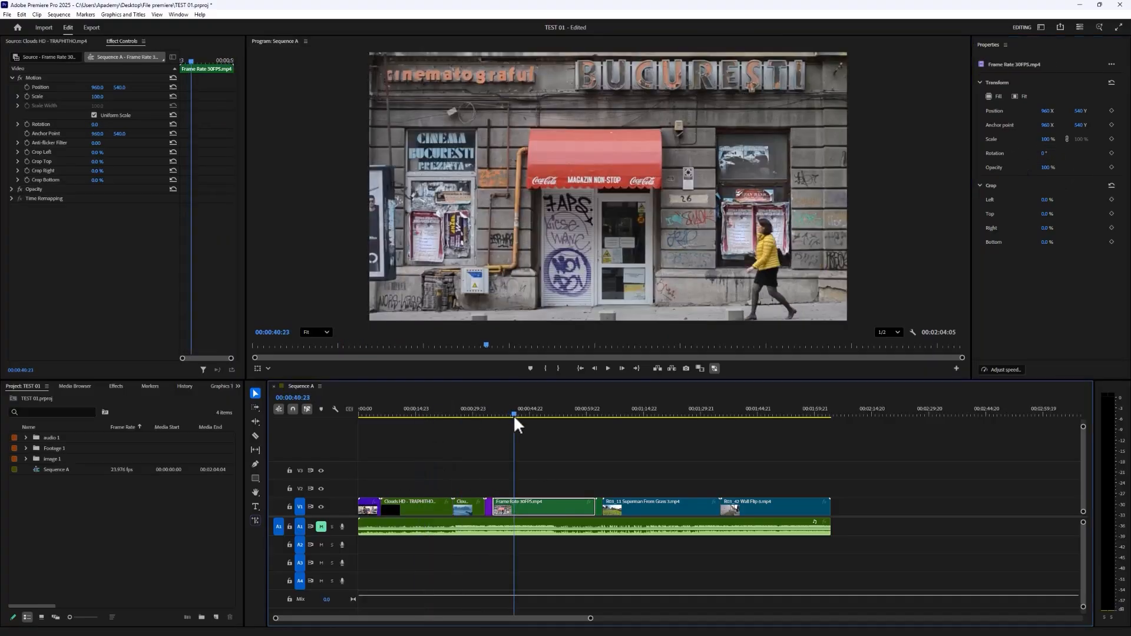
drag(540, 505, 429, 488)
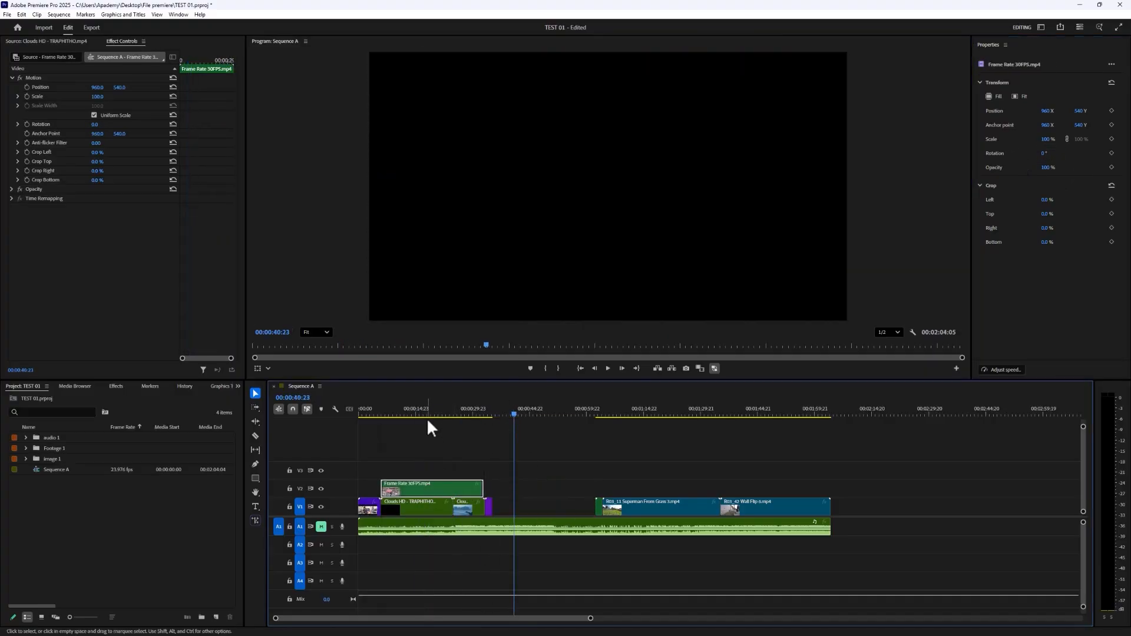
click(403, 414)
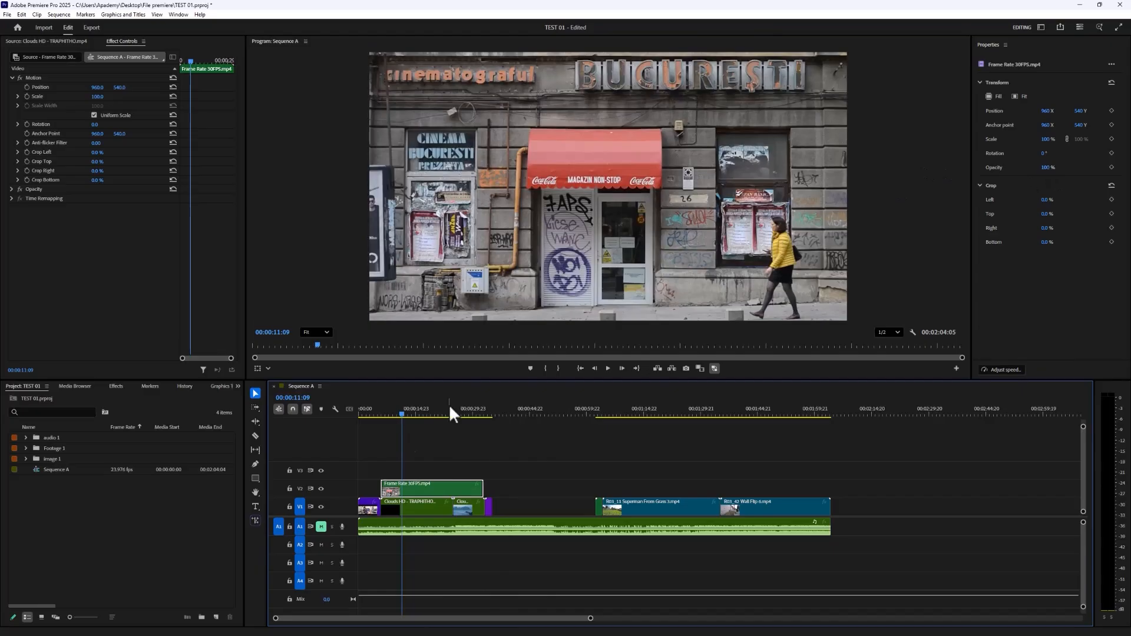
Lower the Frame Rate 30FPS clip's opacity to 48% to blend it with the clouds, scrub over it, and set the opacity to 100%.
click(431, 484)
drag(1049, 167, 1030, 169)
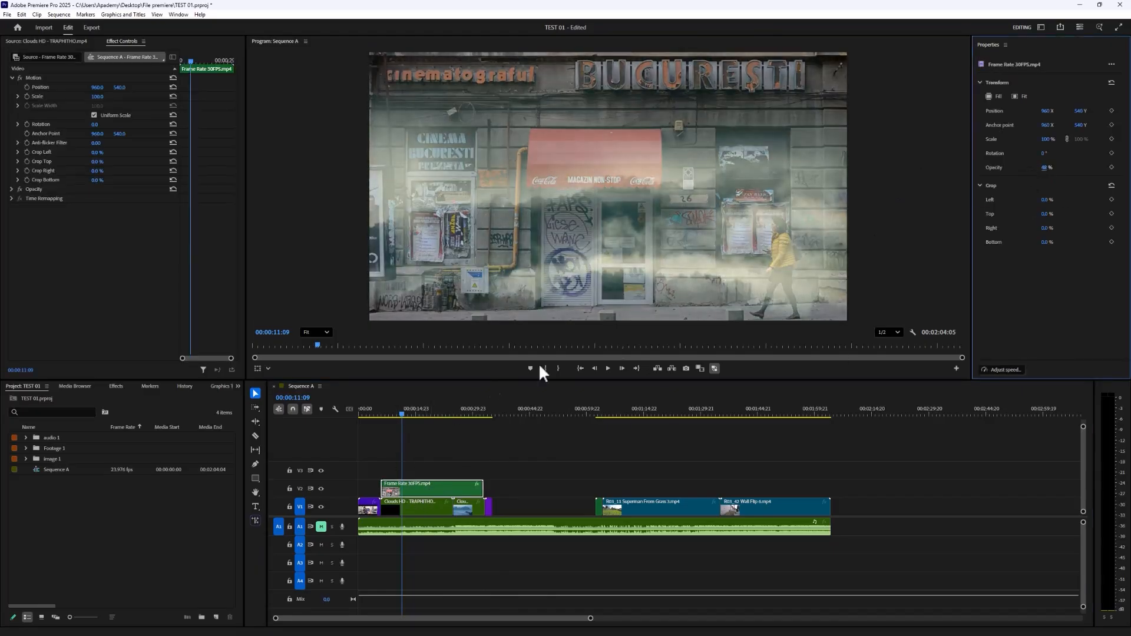
mouse_move(395, 414)
mouse_down()
mouse_move(436, 412)
mouse_move(401, 414)
mouse_up()
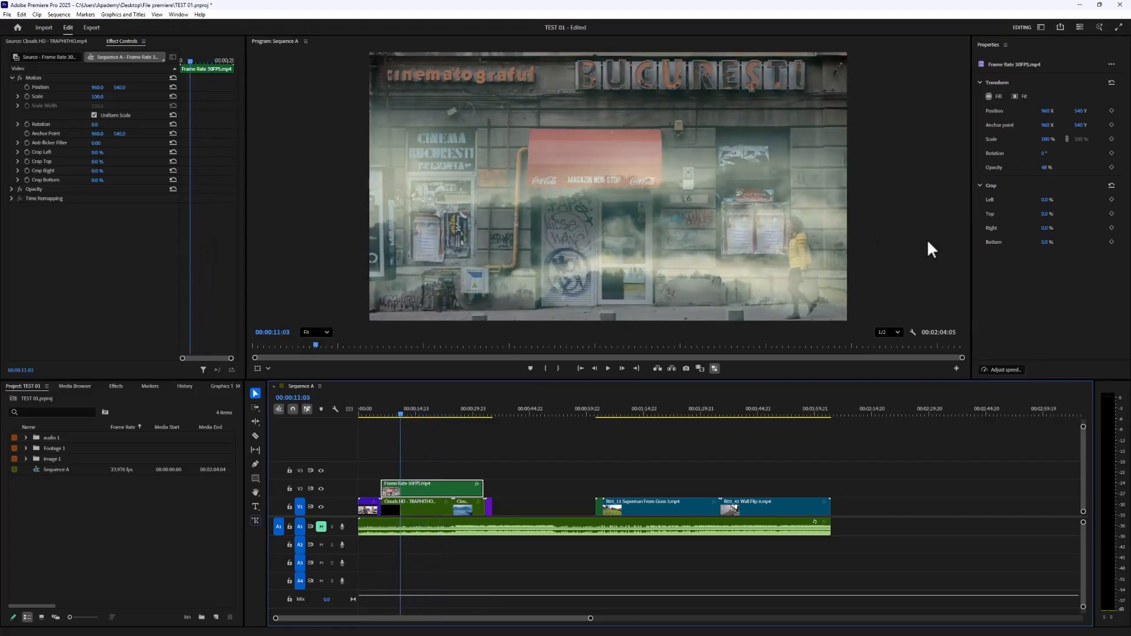
click(1044, 168)
text(100)
key(Return)
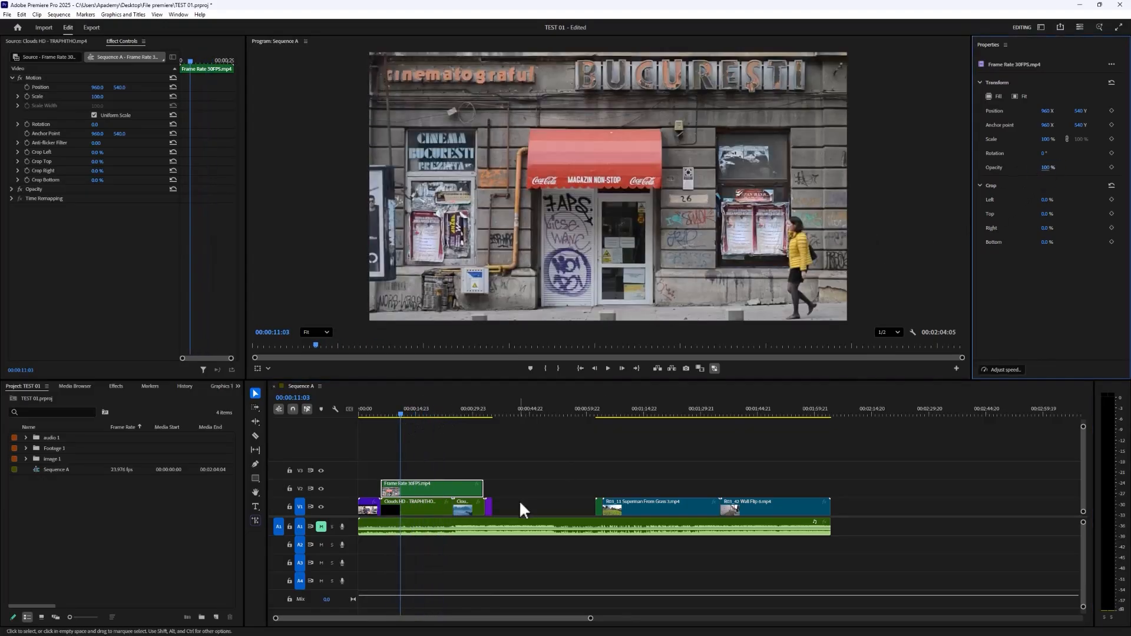
Try cropping the Frame Rate 30FPS clip 52% on its left side and about 54% at its top, undoing each crop.
drag(1042, 200, 1072, 200)
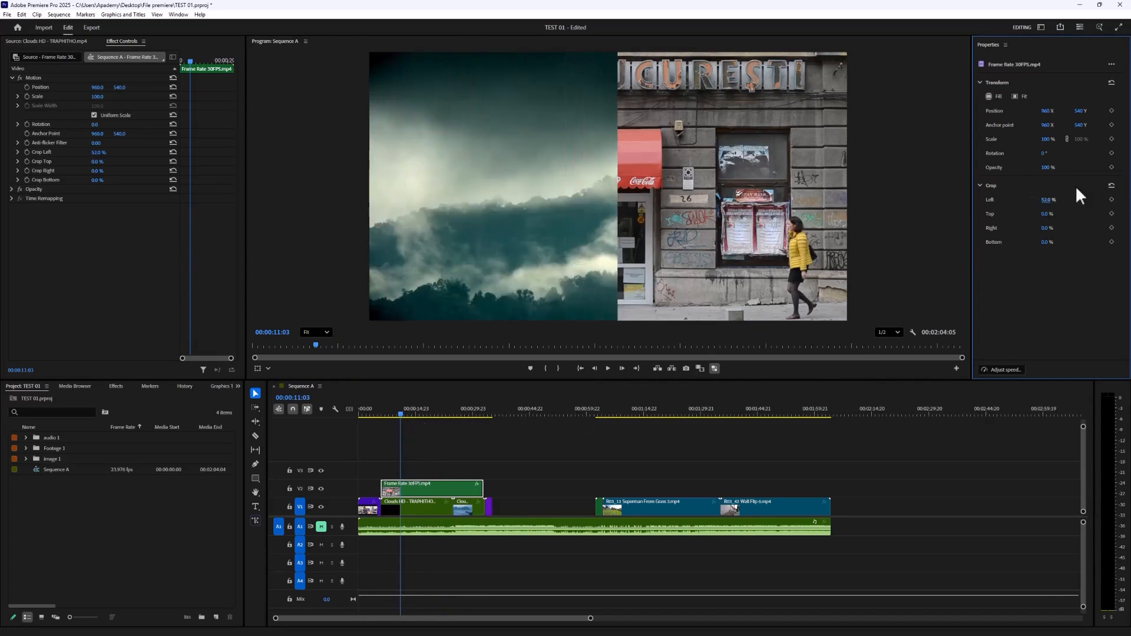
key(ctrl+z)
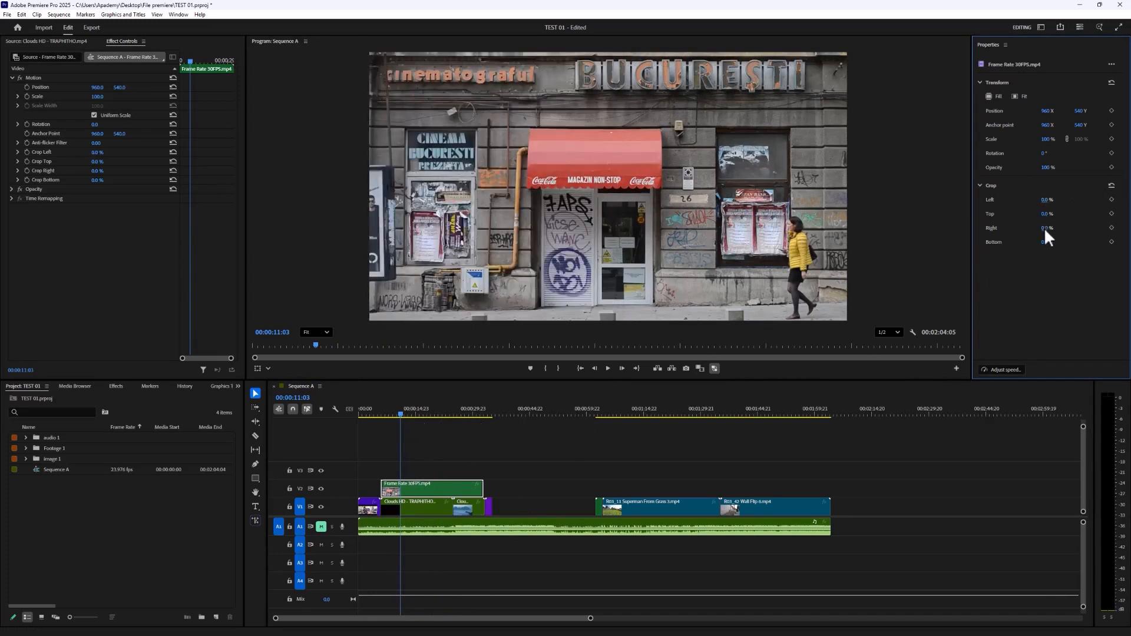
drag(1044, 240, 1079, 213)
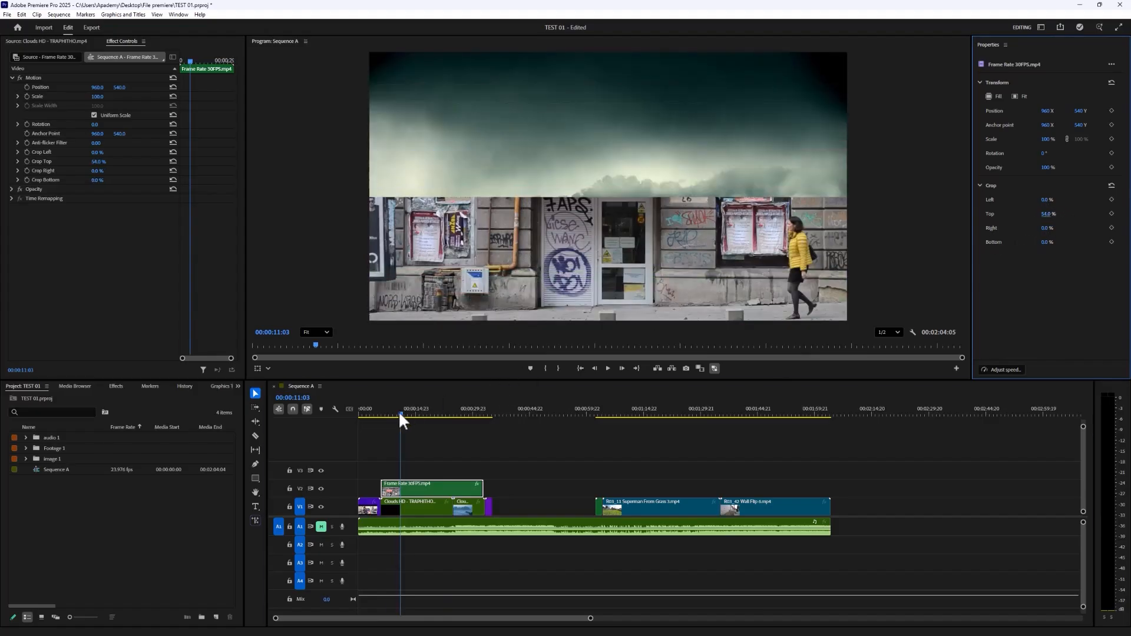
drag(400, 416, 443, 405)
key(ctrl+z)
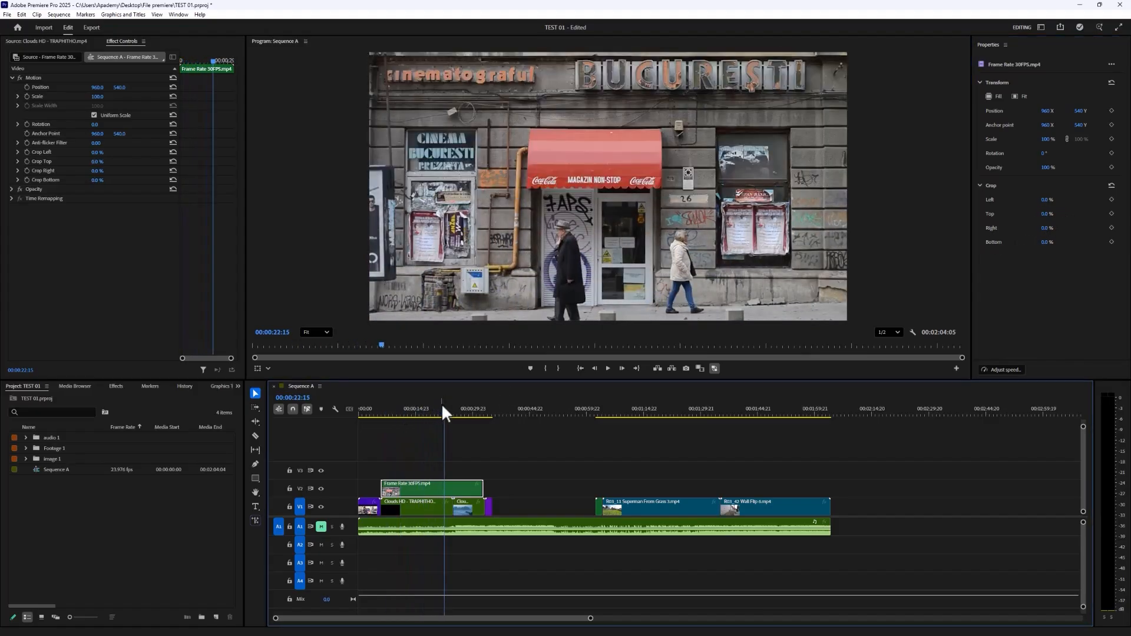
Move the Frame Rate 30FPS clip back into its gap on V1, and expand and collapse the V1 track height.
drag(413, 482, 541, 506)
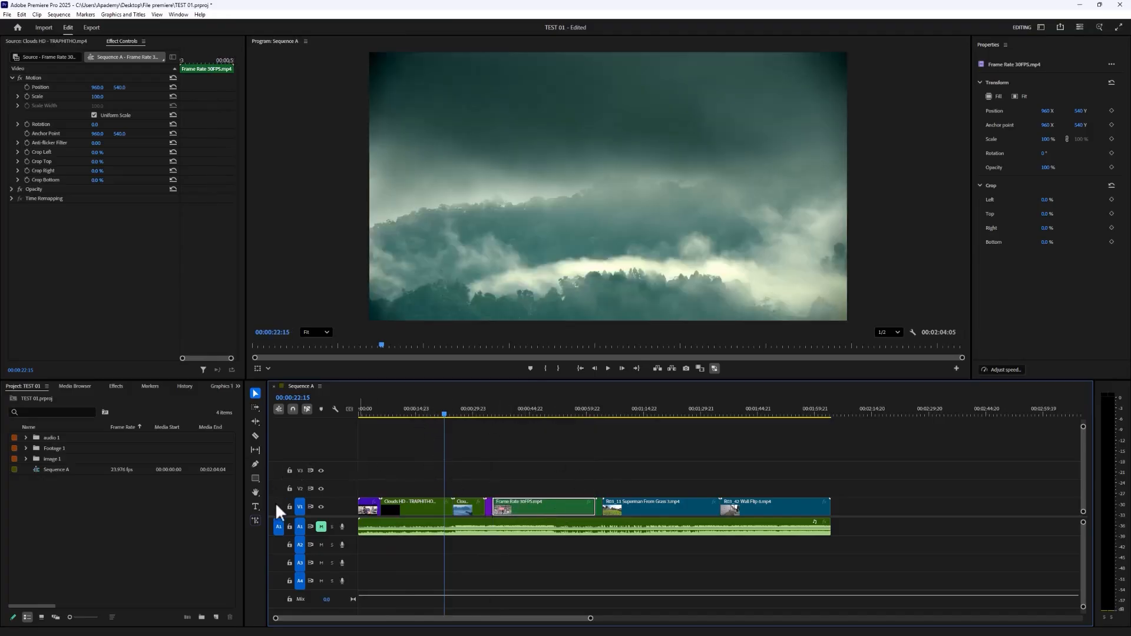
double_click(349, 496)
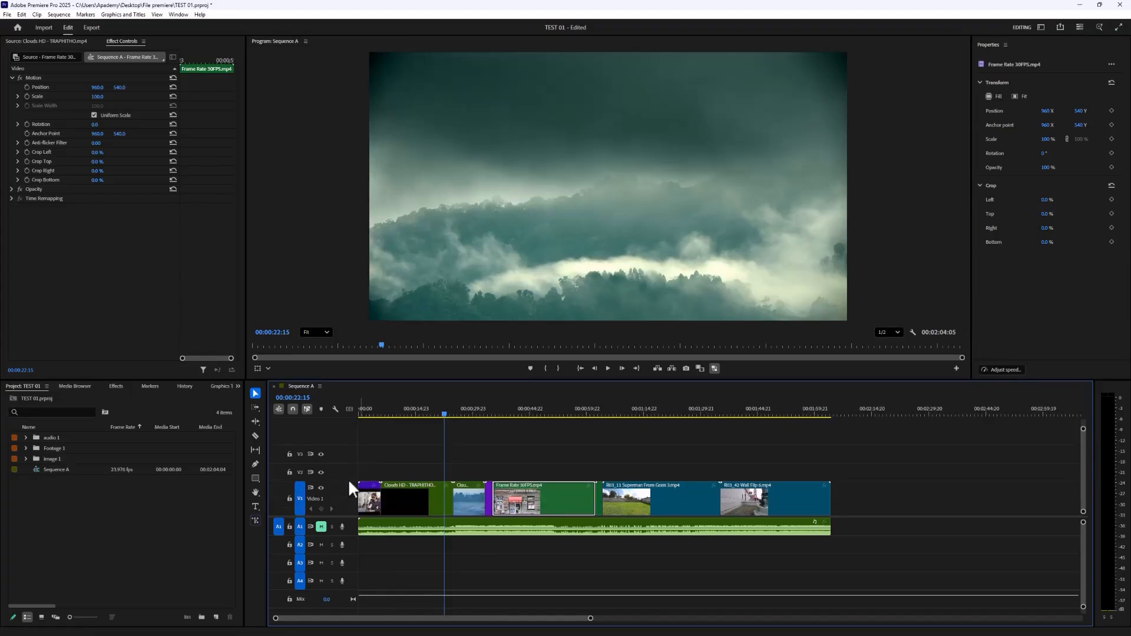
double_click(349, 490)
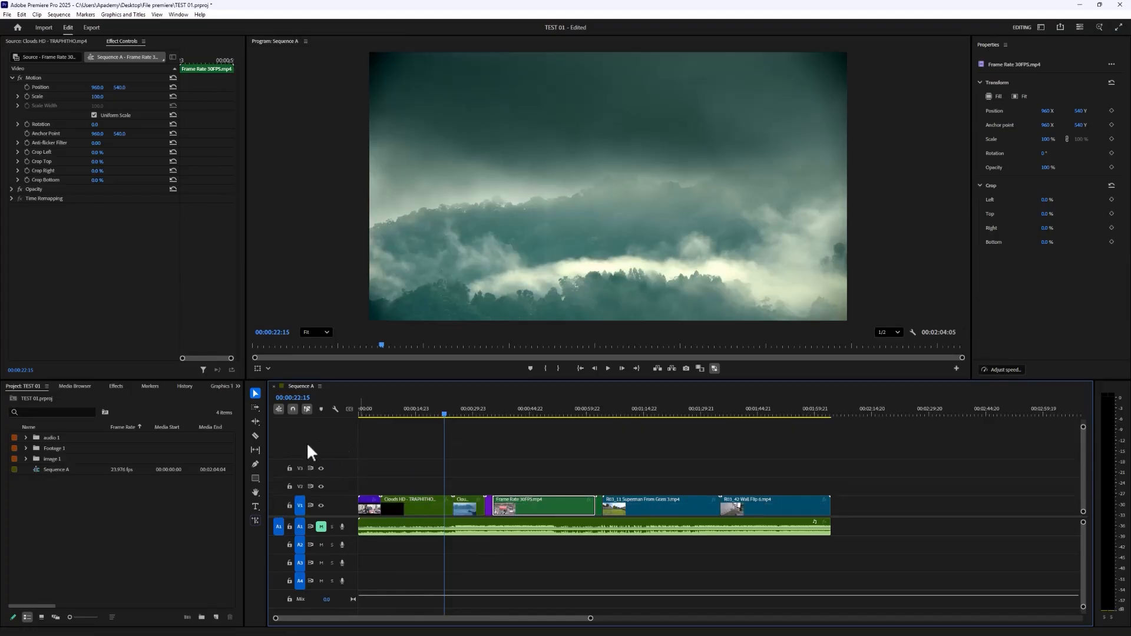
Add three video tracks after Video 3 plus audio tracks after Audio 4, and reduce the upper video tracks' height so they all fit.
right_click(330, 439)
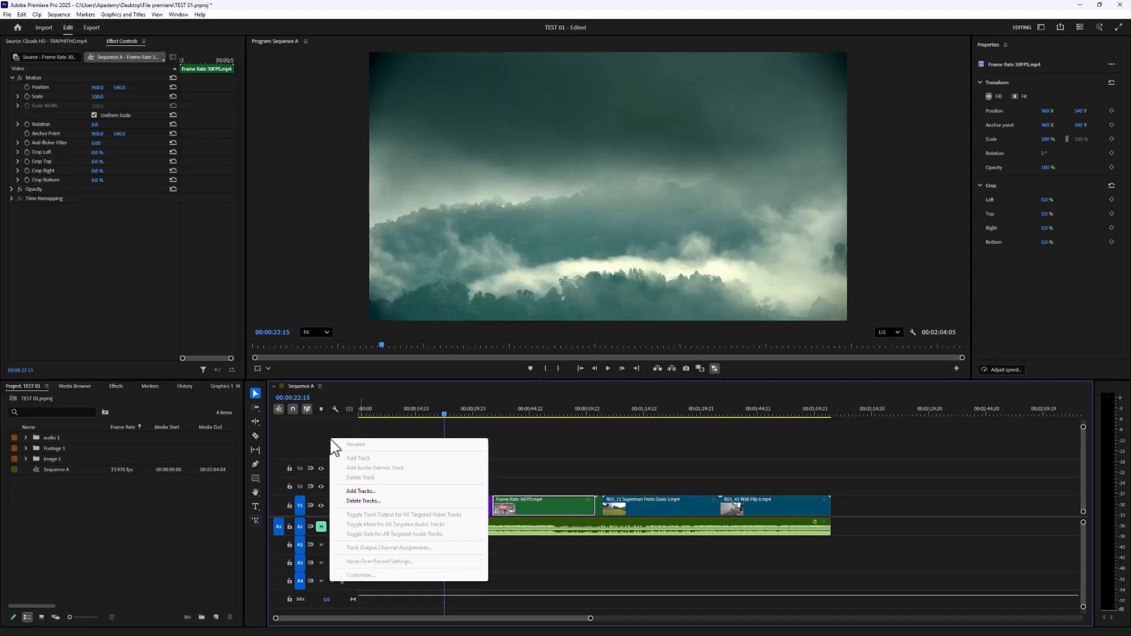
click(372, 492)
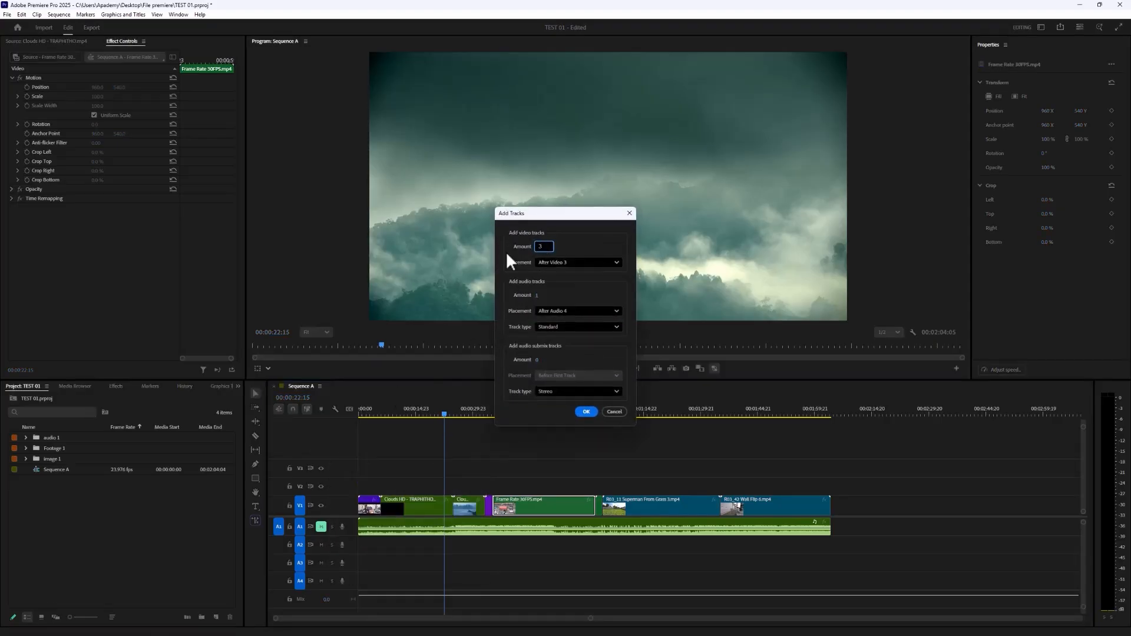
click(539, 296)
click(584, 412)
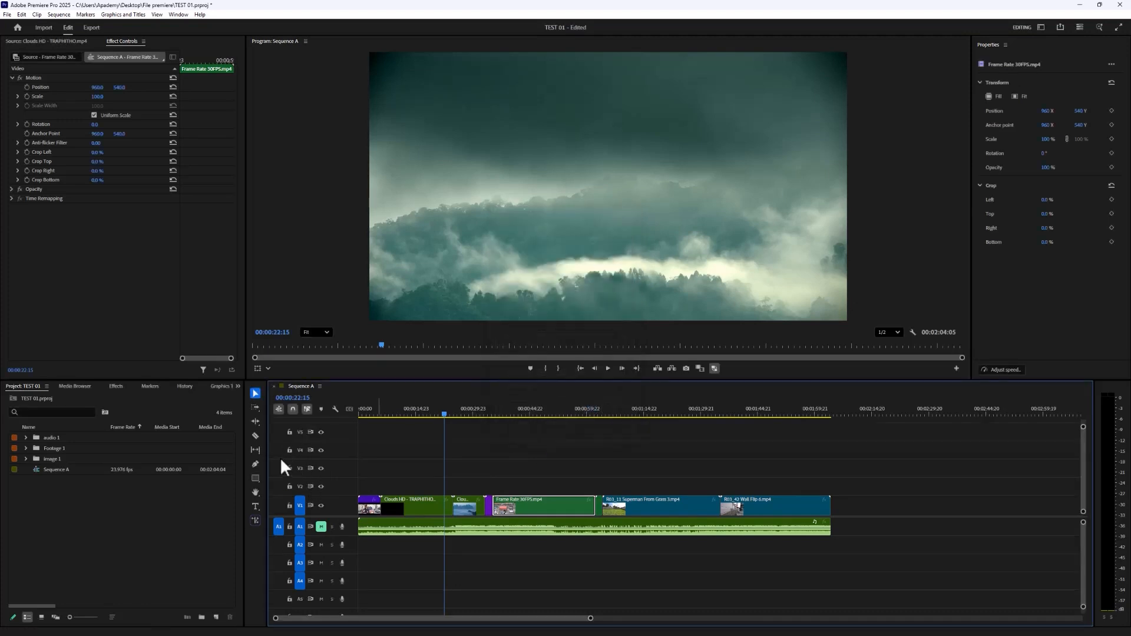
drag(335, 464, 343, 435)
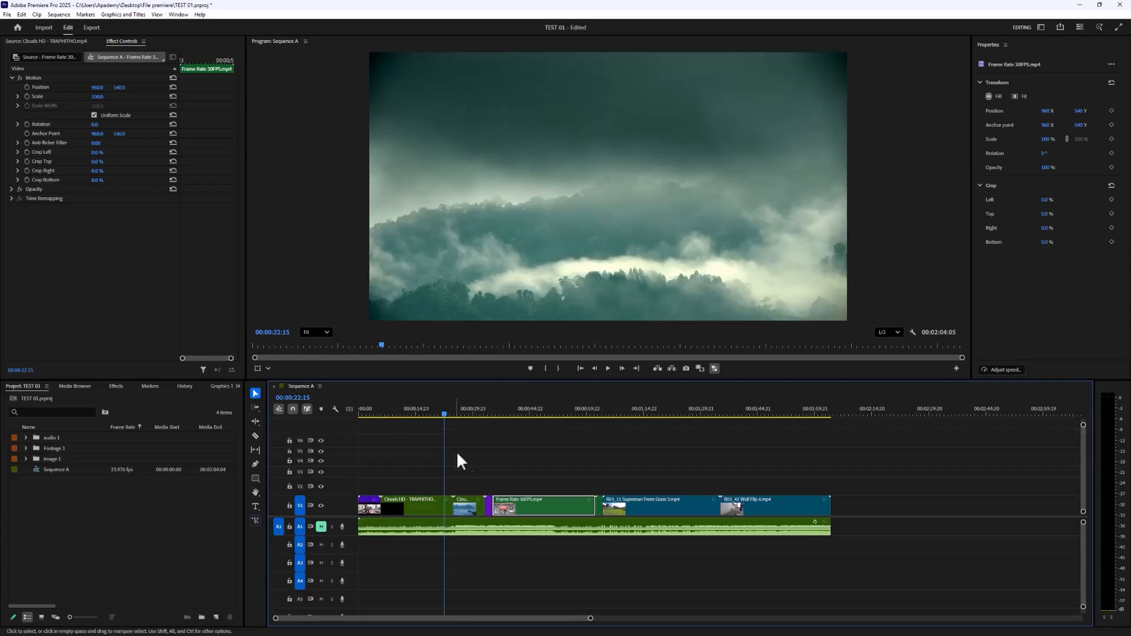
Maximize and restore the timeline, Program Monitor, Project and Effect Controls panels in turn.
key(grave)
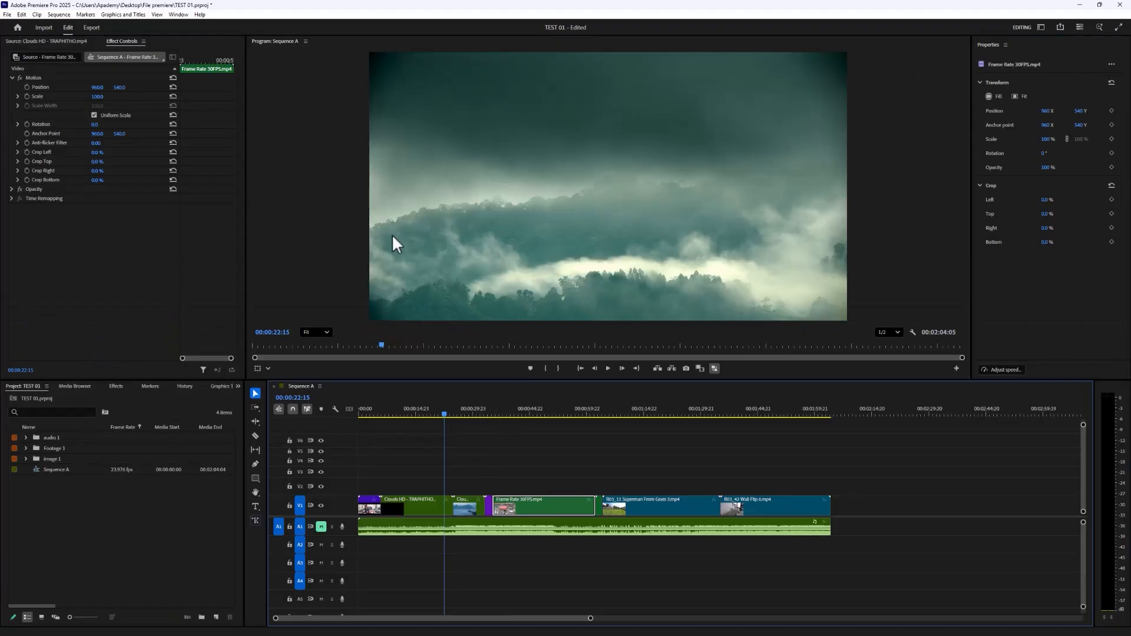
key(grave)
key(grave)
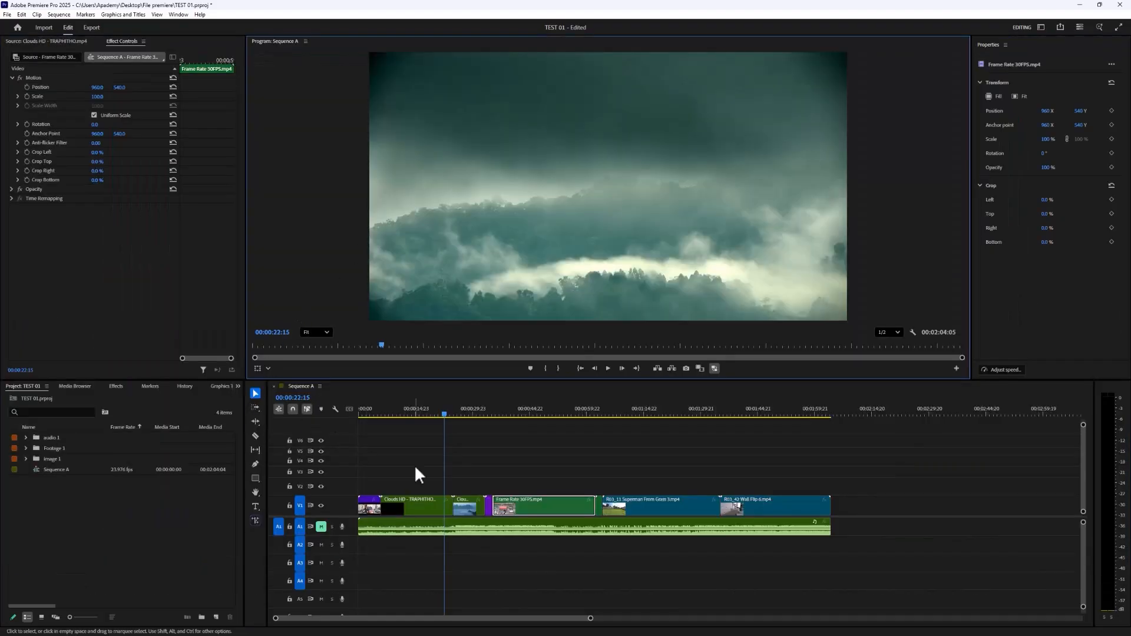
click(465, 475)
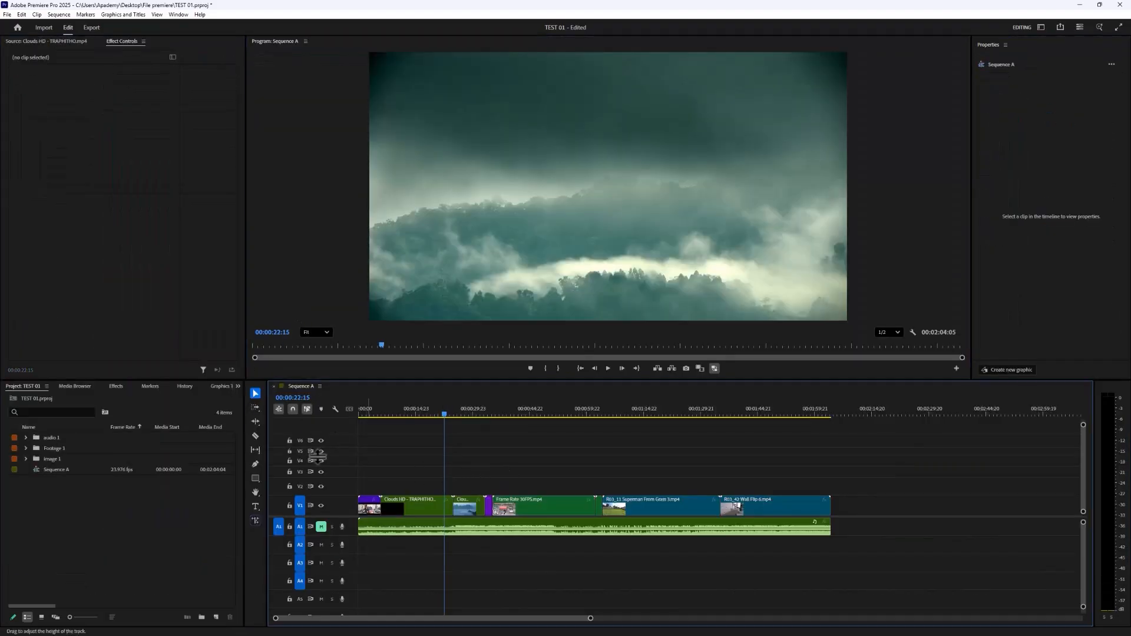
key(grave)
key(grave)
key(grave)
key(grave)
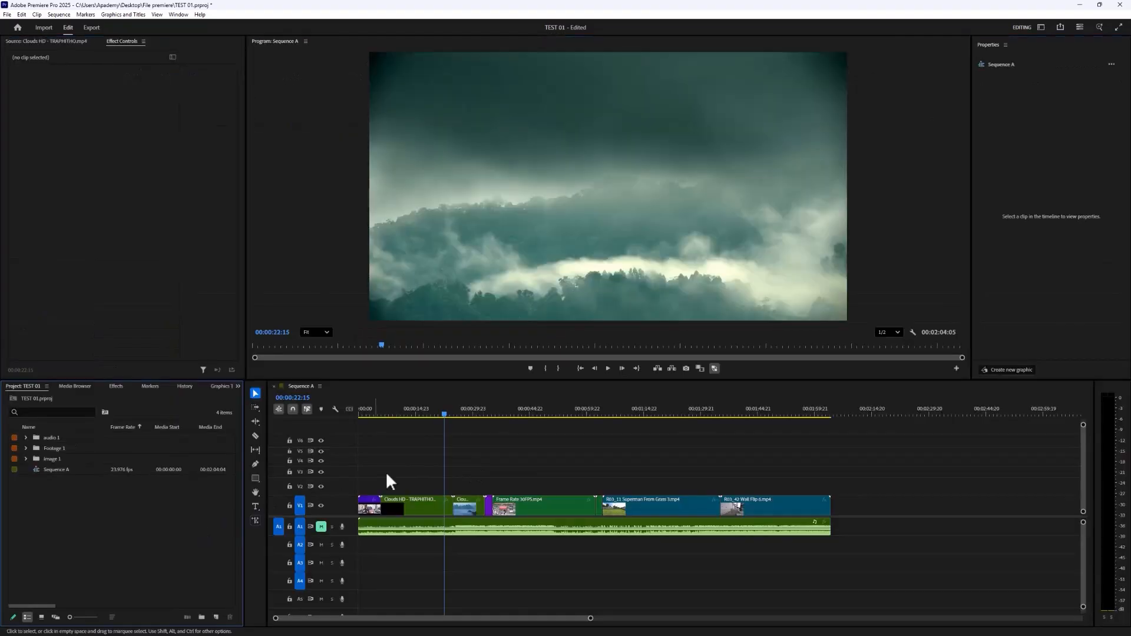
key(grave)
key(grave)
key(grave)
key(grave)
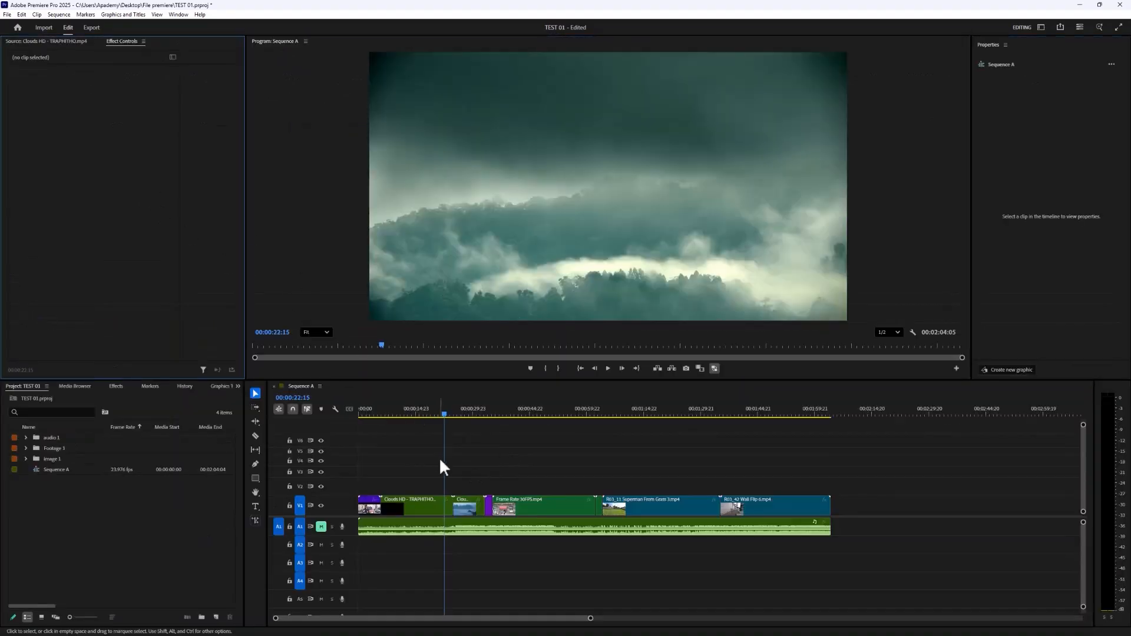
Select the Frame Rate 30FPS clip with the playhead at 00:00:42:03, try changing its position and scale, and undo both changes.
click(535, 508)
click(511, 414)
drag(512, 414, 512, 413)
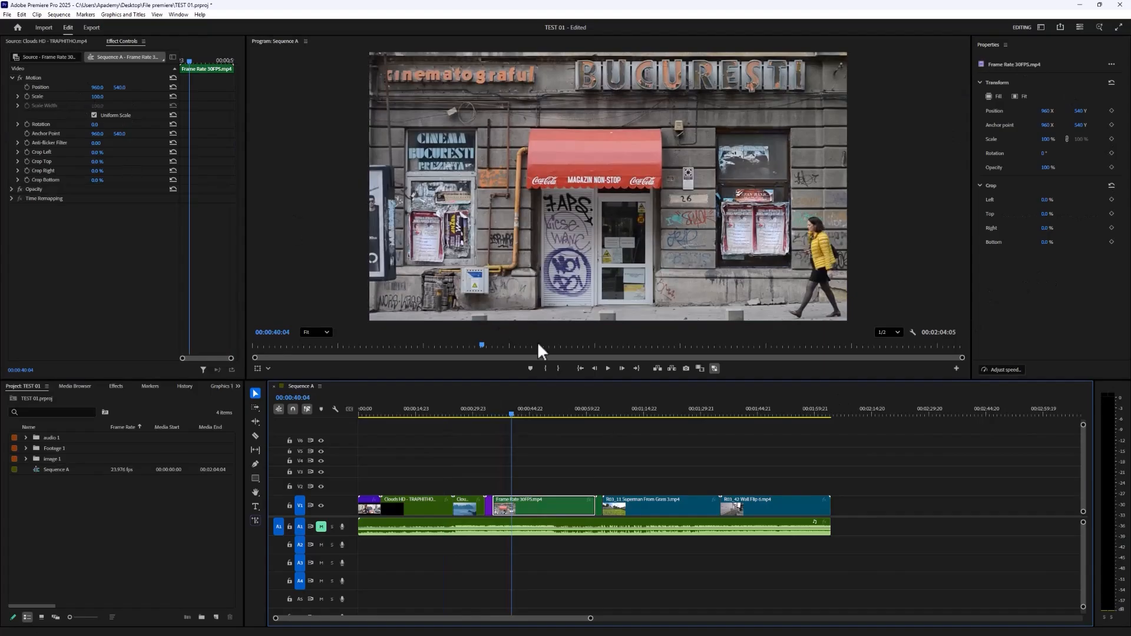
click(518, 411)
drag(99, 88, 24, 88)
key(ctrl+z)
key(ctrl+z)
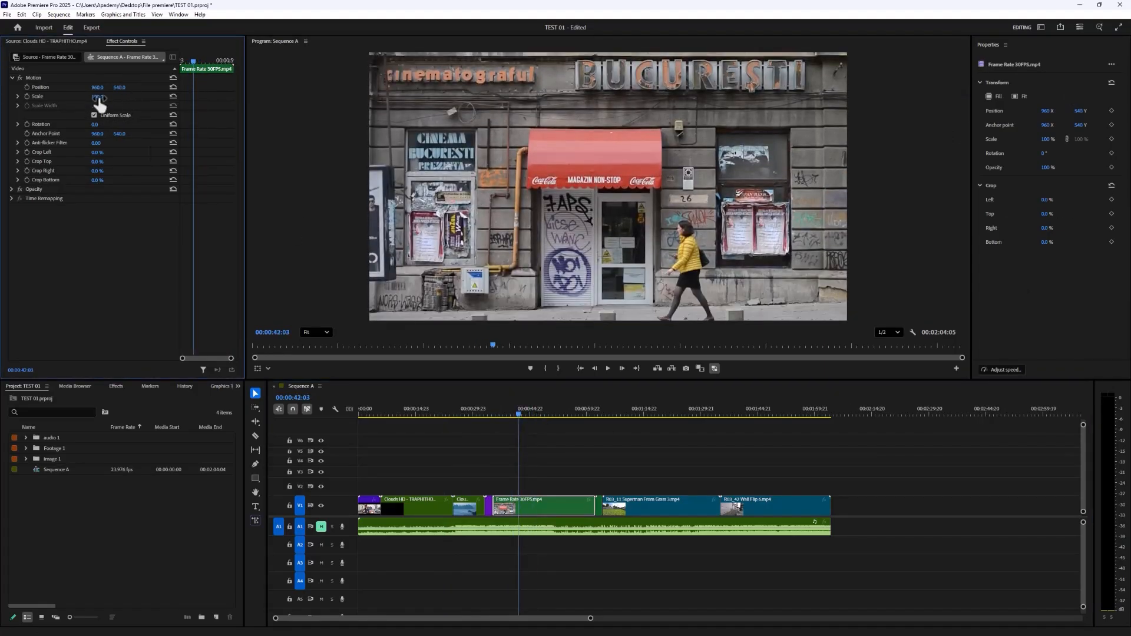
drag(99, 97, 71, 97)
key(ctrl+z)
Place the playhead at 00:01:08:23 on the Superman From Grass clip, try reducing its scale, and undo the change.
drag(520, 407, 621, 409)
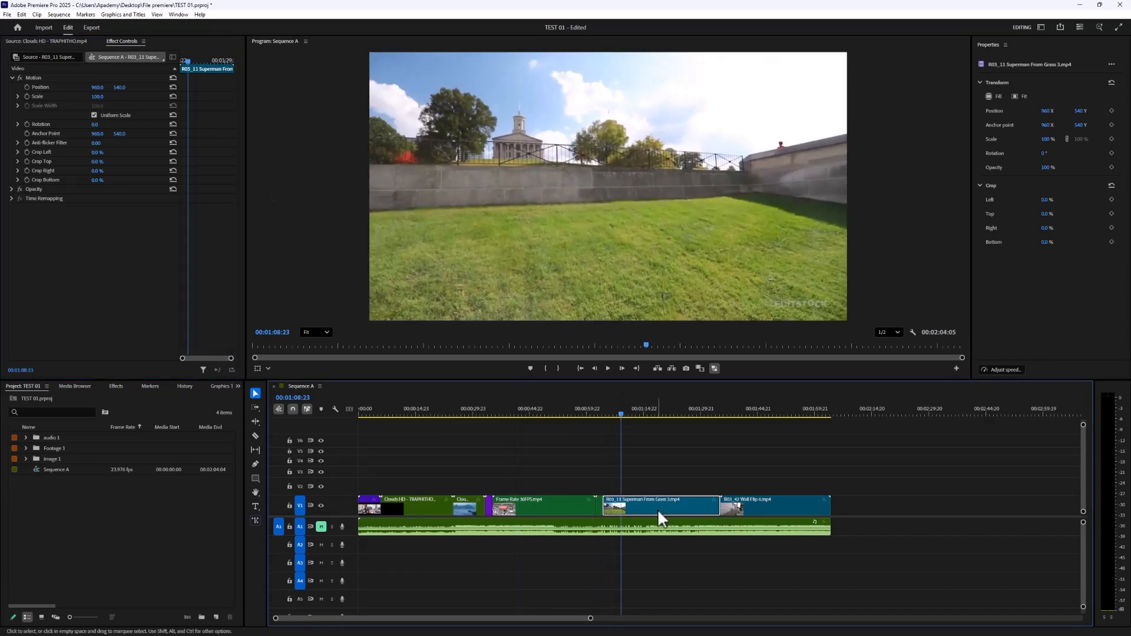
drag(99, 97, 79, 98)
key(ctrl+z)
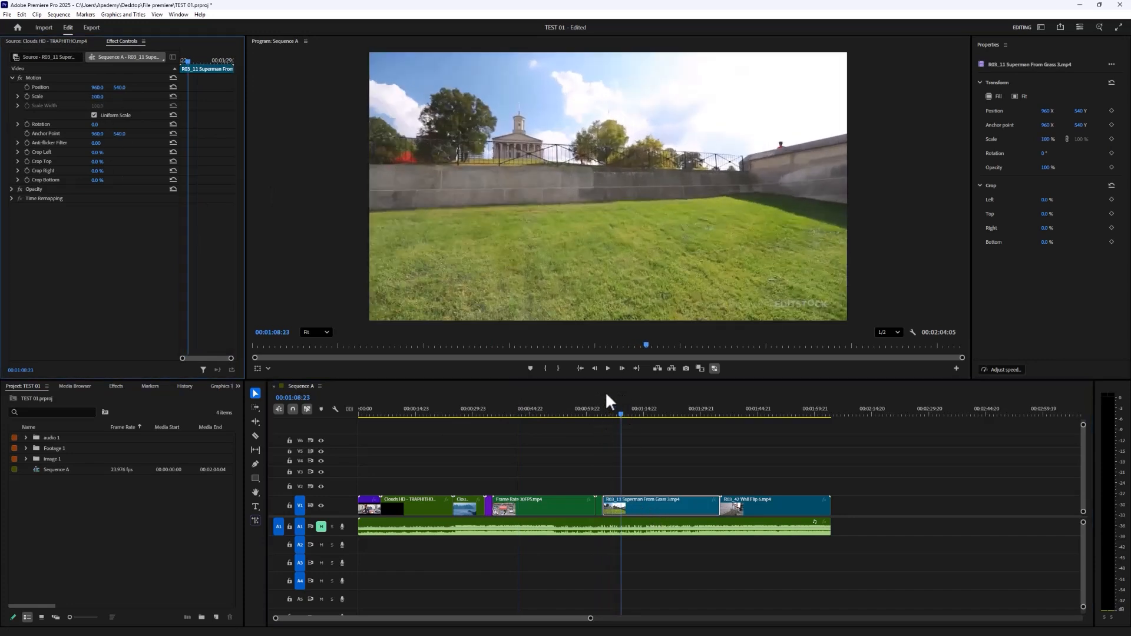
Place the playhead at 00:01:03:23 on the HDR Grading Technique clip and reduce its scale.
click(603, 407)
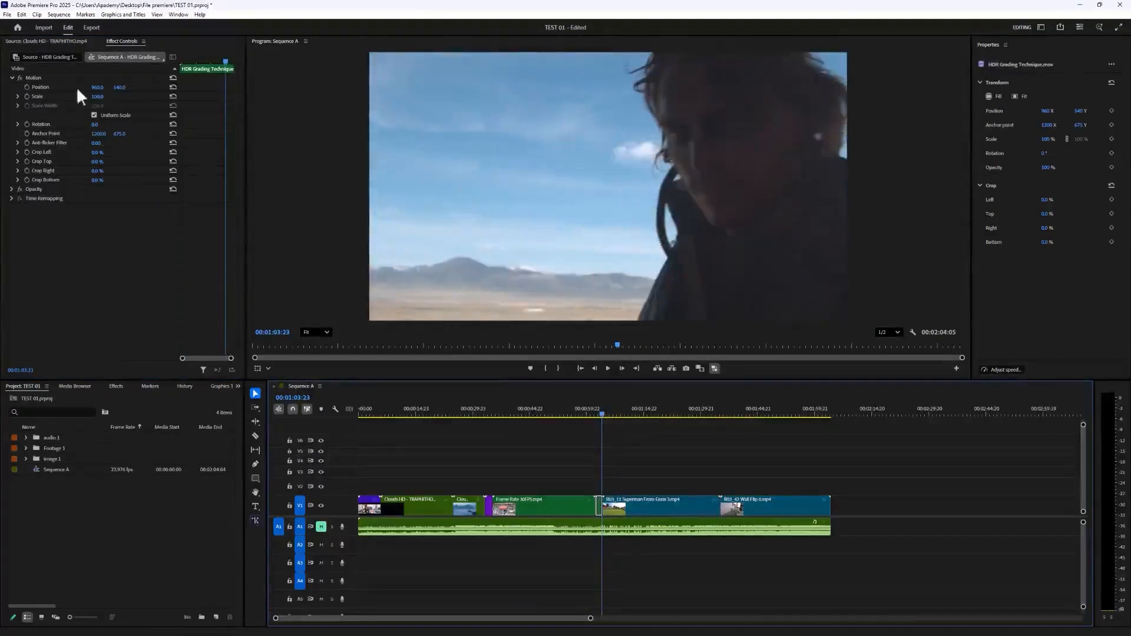
drag(98, 96, 86, 96)
Place the playhead at 00:00:27:09 on the Clouds UHD clip and set its scale to 50.
click(381, 415)
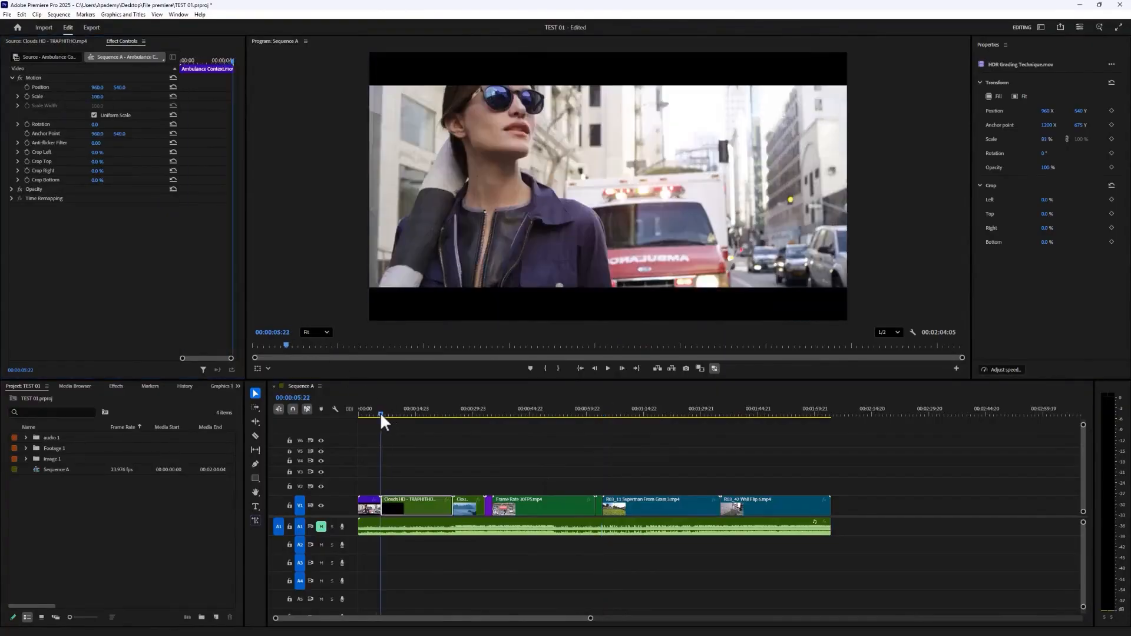
drag(381, 416, 465, 451)
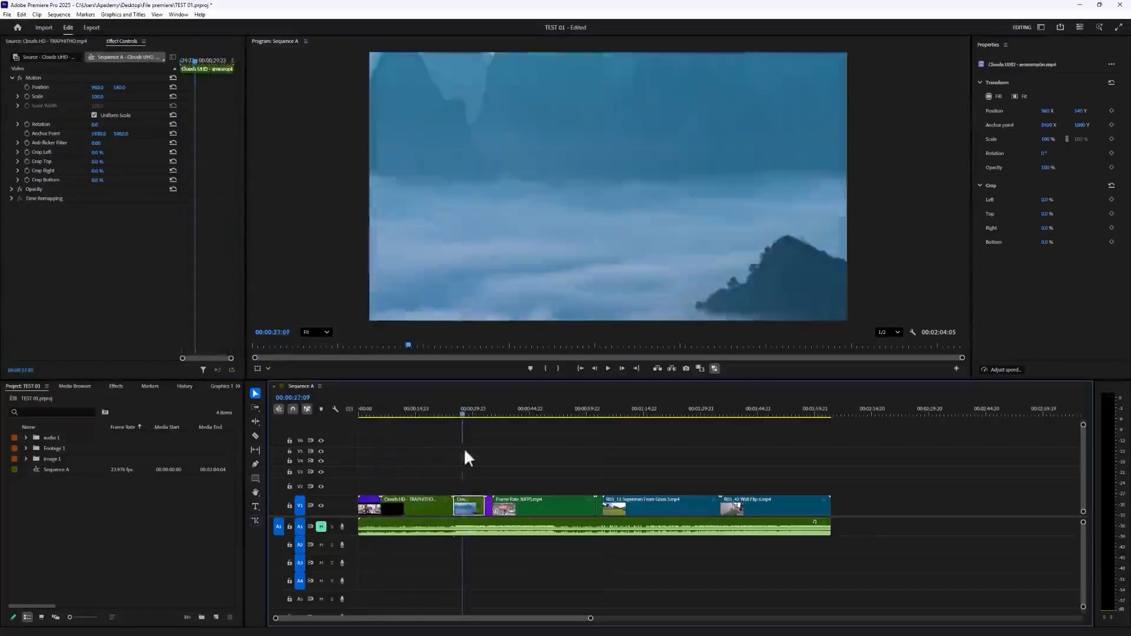
click(97, 97)
text(50)
key(Return)
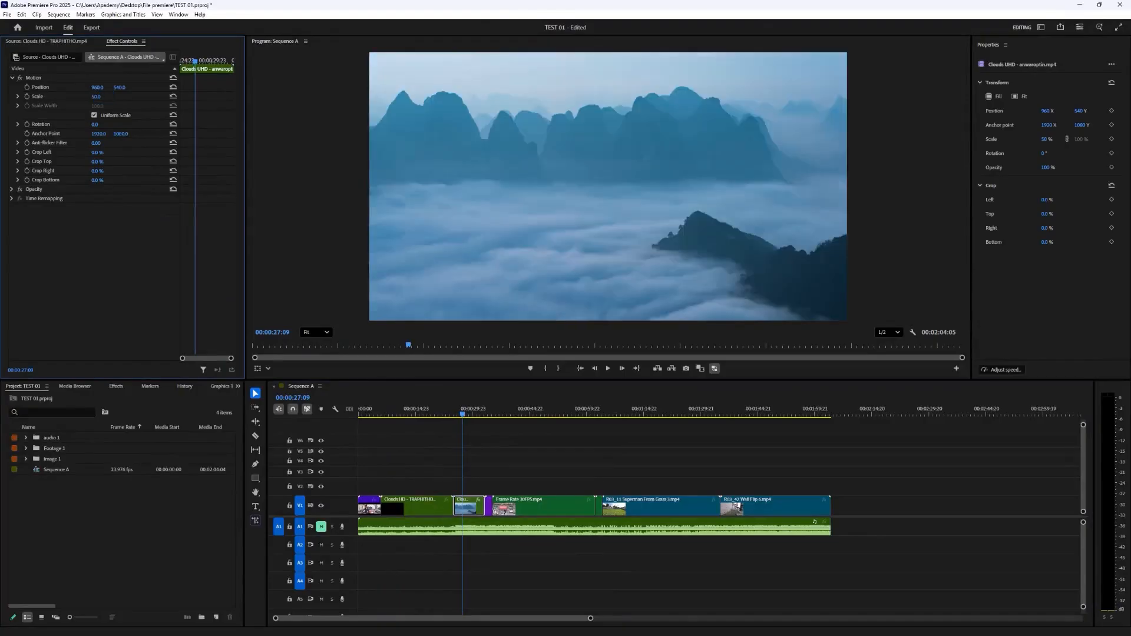
click(481, 412)
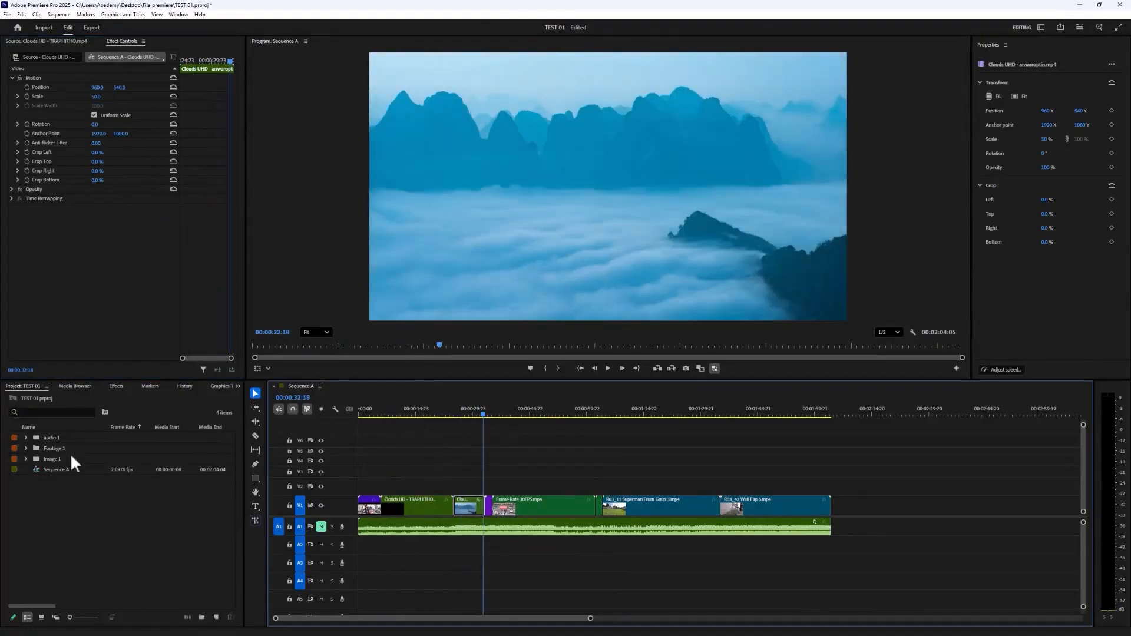
Add the four NZ images from the image 1 bin to V1 directly after the Wall Flip clip.
click(36, 457)
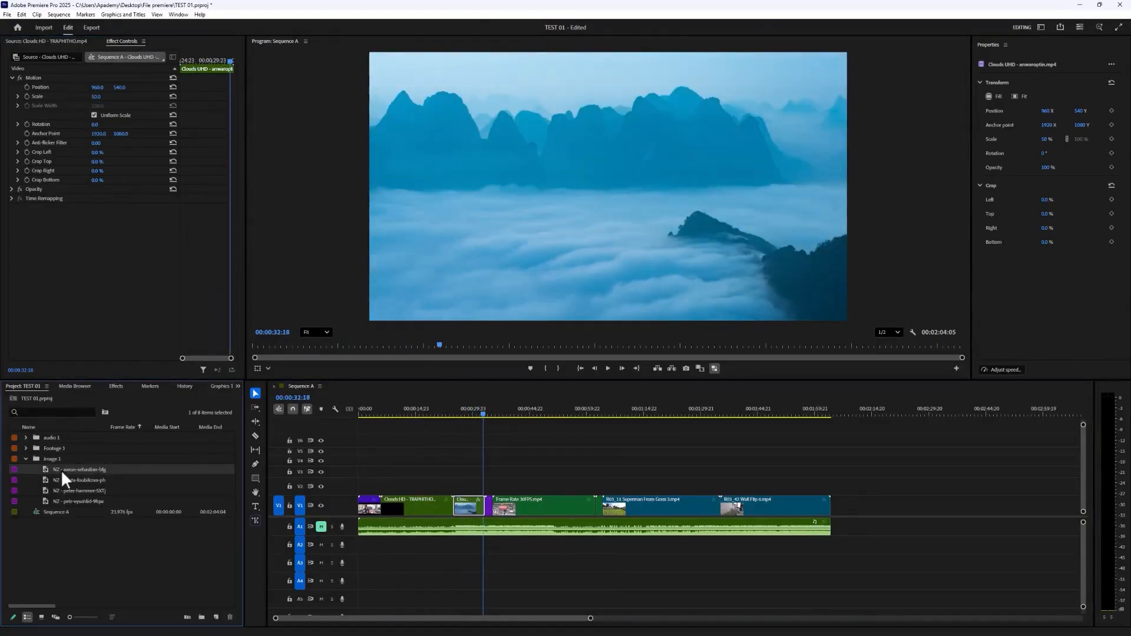
shift+click(75, 499)
drag(67, 475, 826, 498)
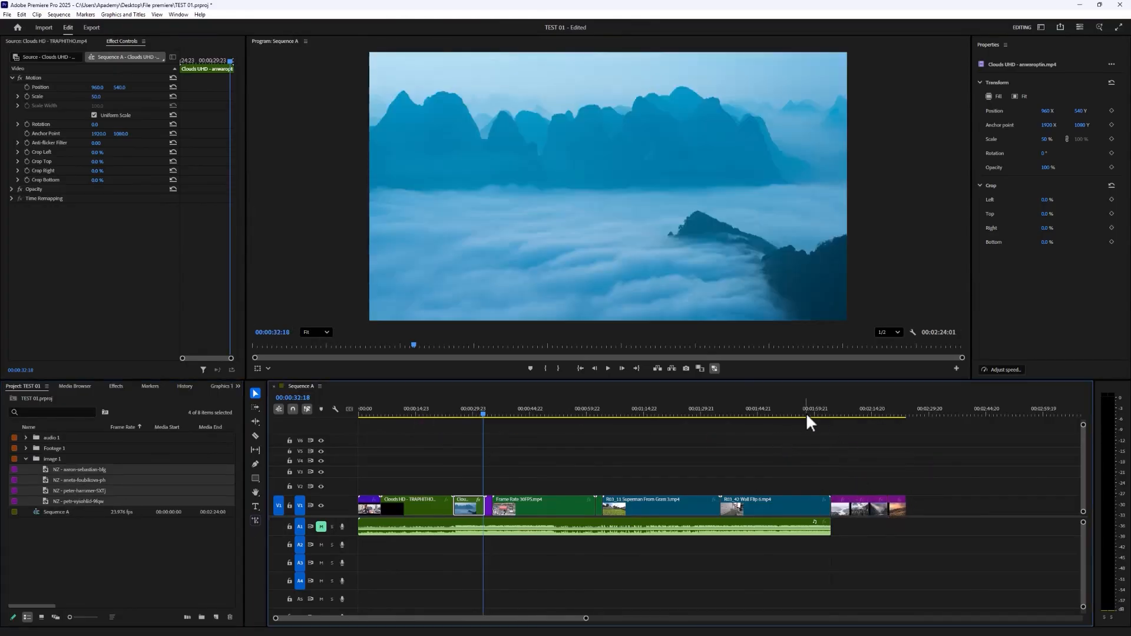
Place the playhead at 00:02:08:09 on the first NZ image, try changing its scale, and undo the change.
click(832, 412)
drag(834, 412, 793, 471)
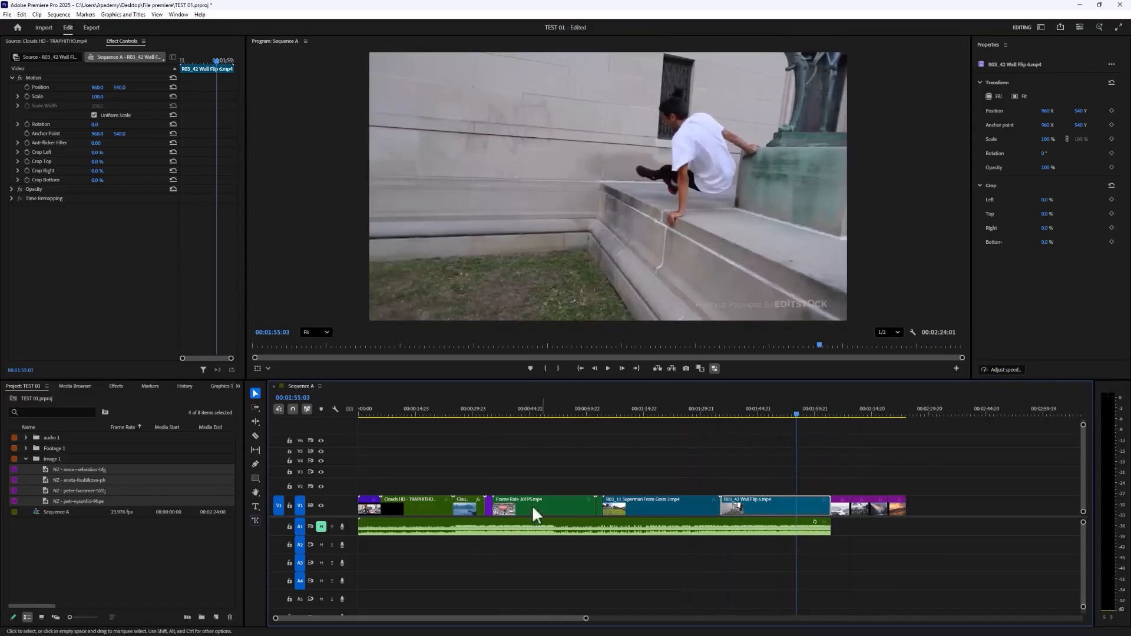
drag(822, 412, 848, 413)
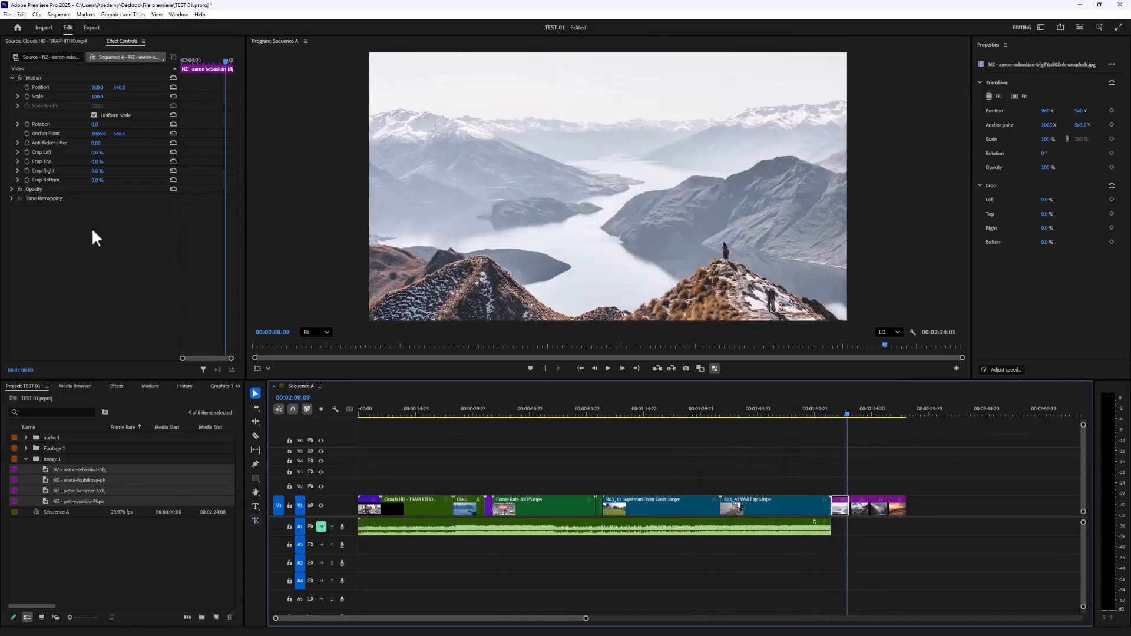
mouse_move(97, 97)
mouse_down()
mouse_move(109, 98)
mouse_move(103, 104)
mouse_up()
key(ctrl+z)
Place the playhead at 00:02:06:17 on the first NZ image, try shifting the second NZ image along V1, and undo the shift.
drag(848, 416, 828, 420)
scroll(892, 522, up, 7)
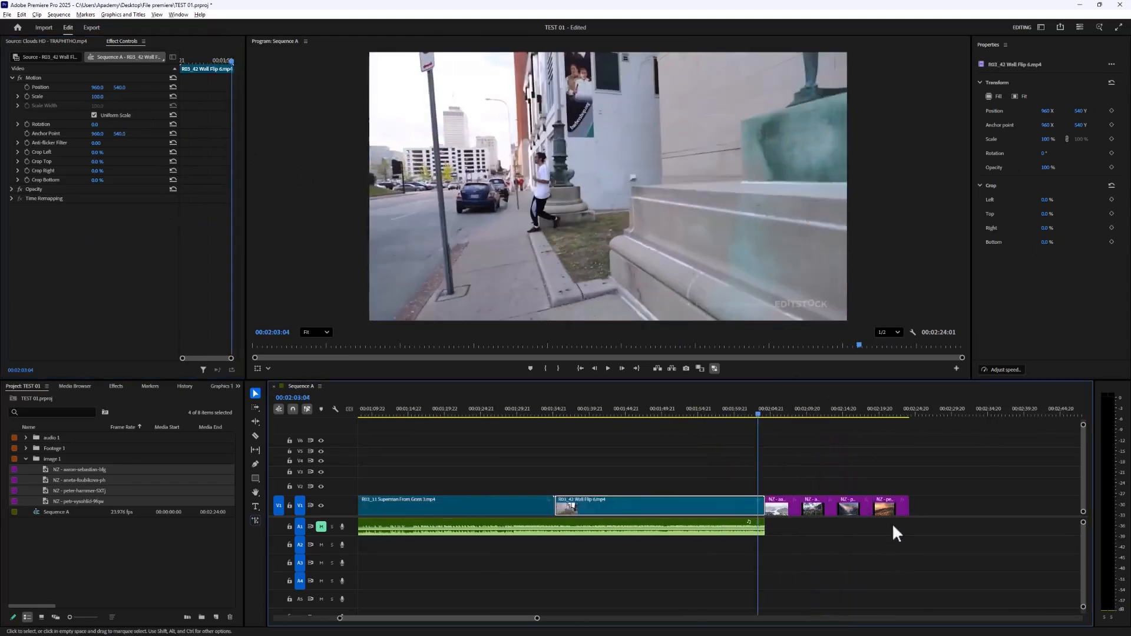
drag(565, 410, 625, 415)
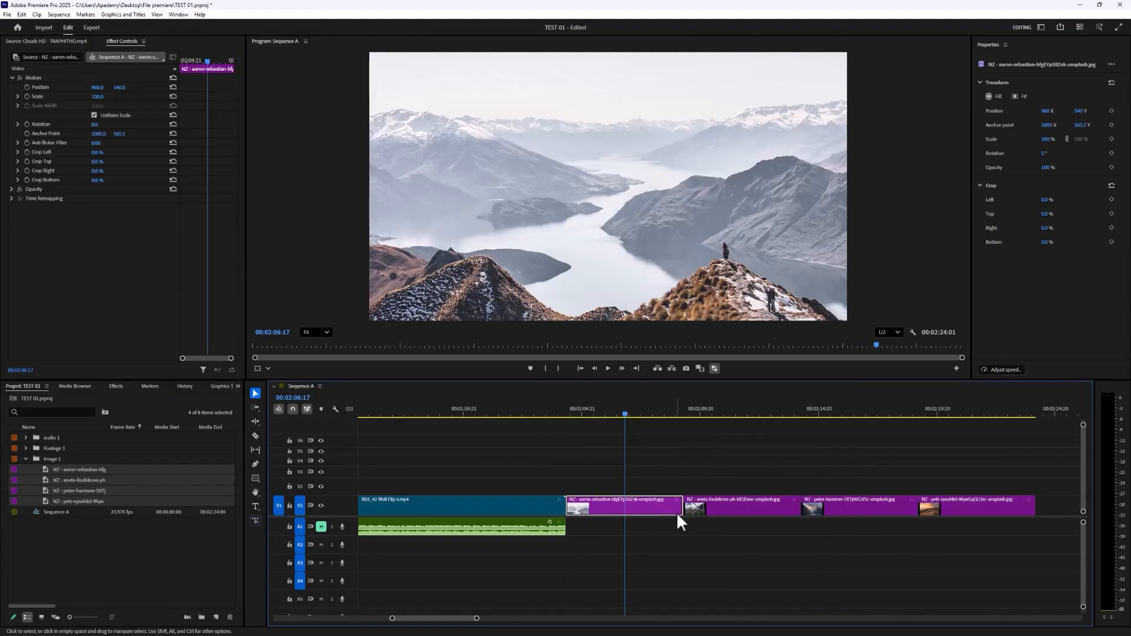
drag(682, 508, 743, 512)
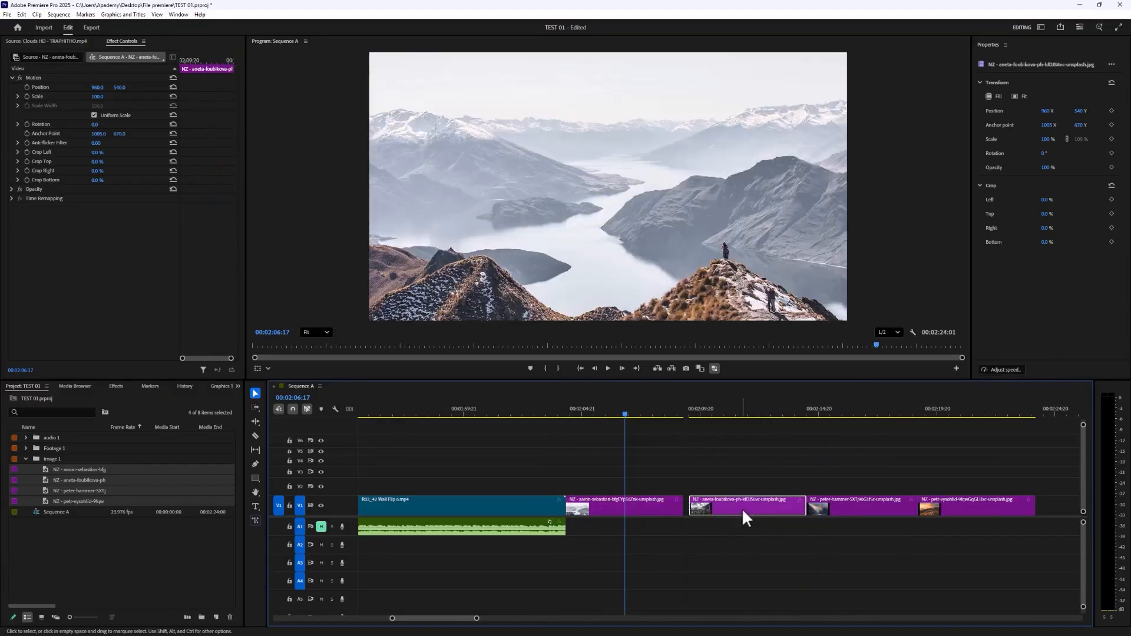
key(ctrl+z)
Try moving the fourth NZ image away from the third and shortening the third image's end, and undo these edits.
click(851, 505)
drag(970, 507, 1033, 514)
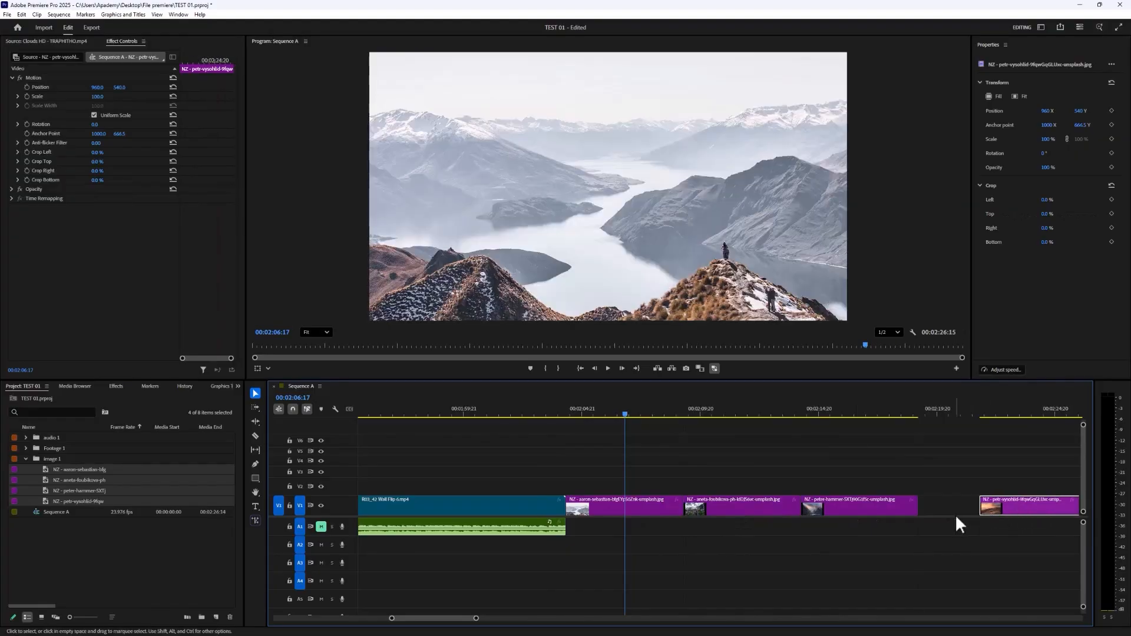
drag(914, 507, 881, 510)
key(ctrl+z)
key(ctrl+z)
key(ctrl+z)
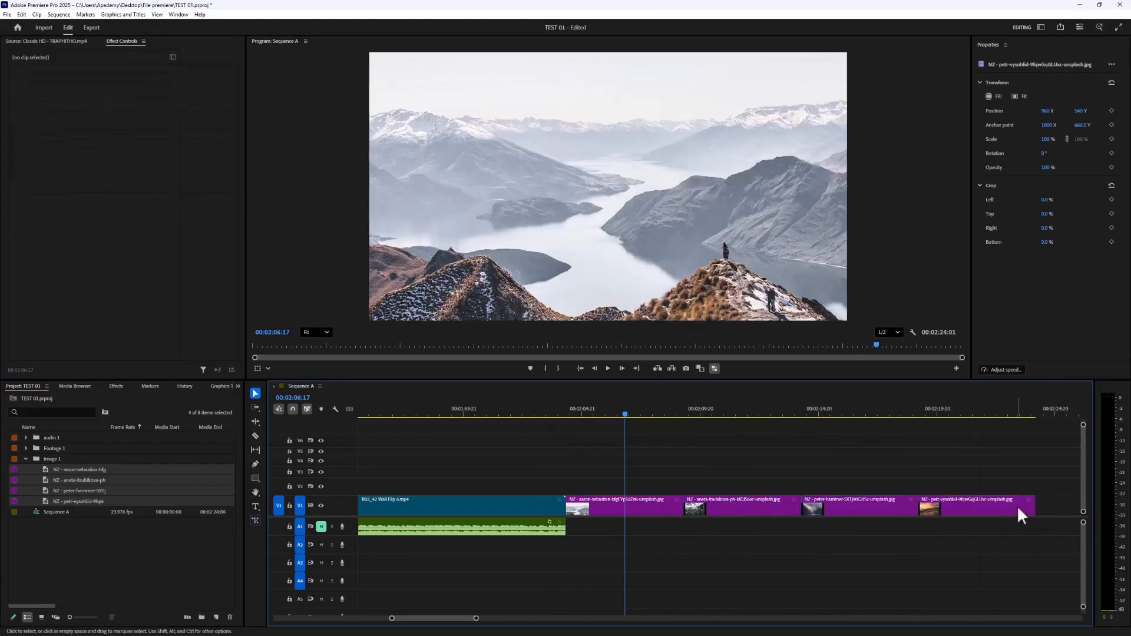
click(701, 506)
mouse_move(734, 512)
mouse_down()
mouse_move(657, 510)
mouse_move(734, 509)
mouse_move(737, 519)
mouse_move(725, 508)
mouse_up()
drag(603, 508, 682, 509)
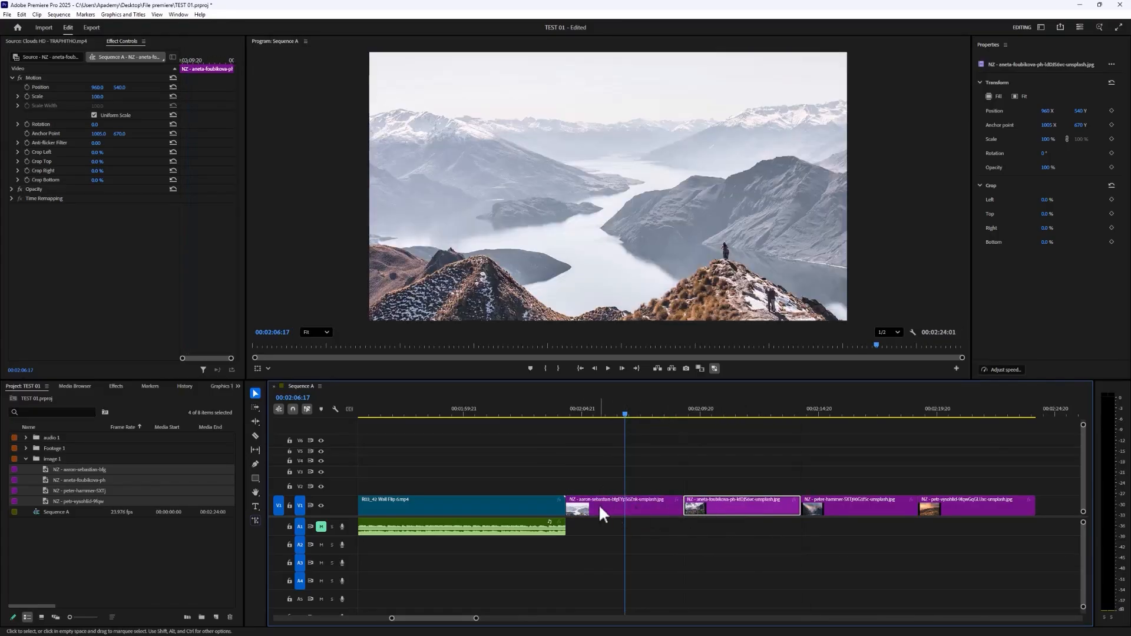
Extend the end of the A1 music clip to line up with the end of the last NZ image.
click(566, 412)
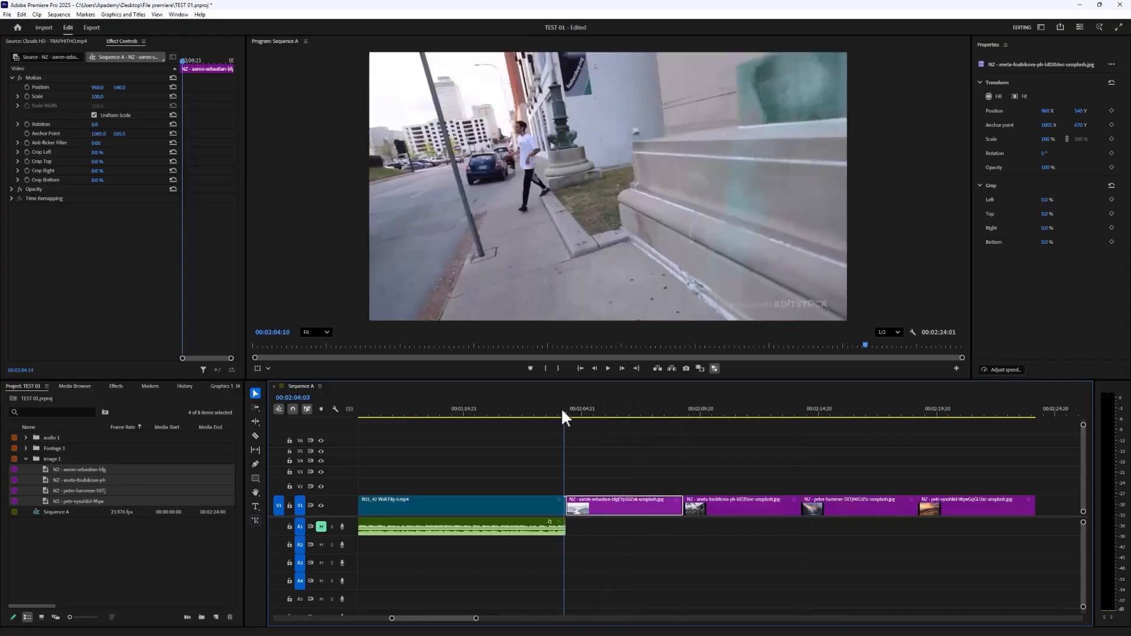
alt+scroll(648, 483, down, 5)
click(758, 550)
drag(629, 528, 766, 527)
scroll(480, 601, up, 5)
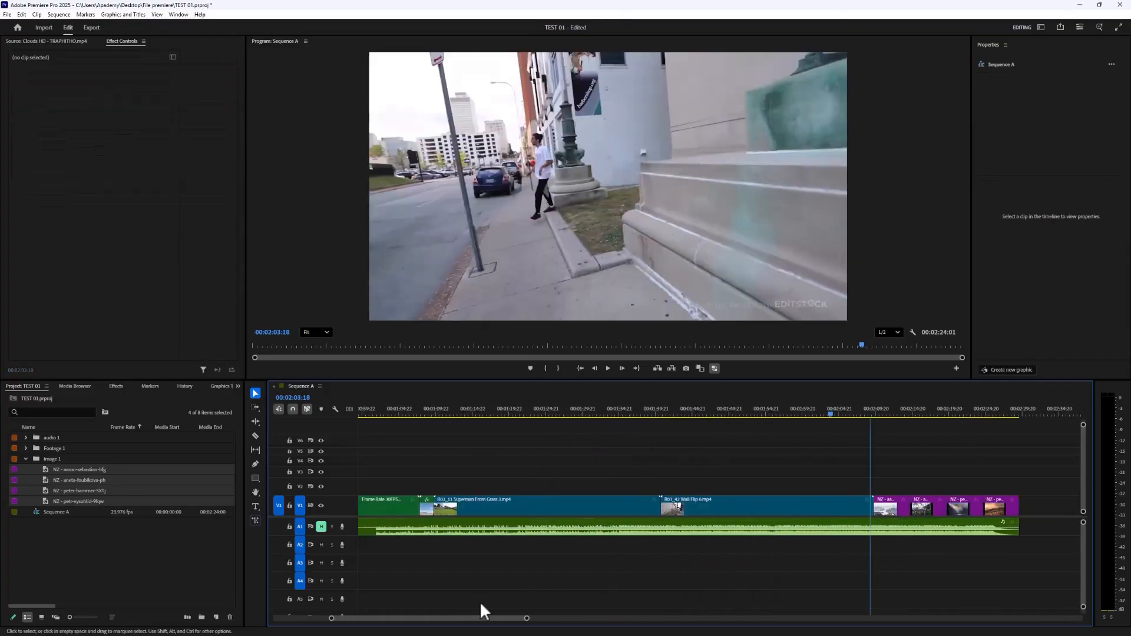
alt+scroll(439, 557, down, 3)
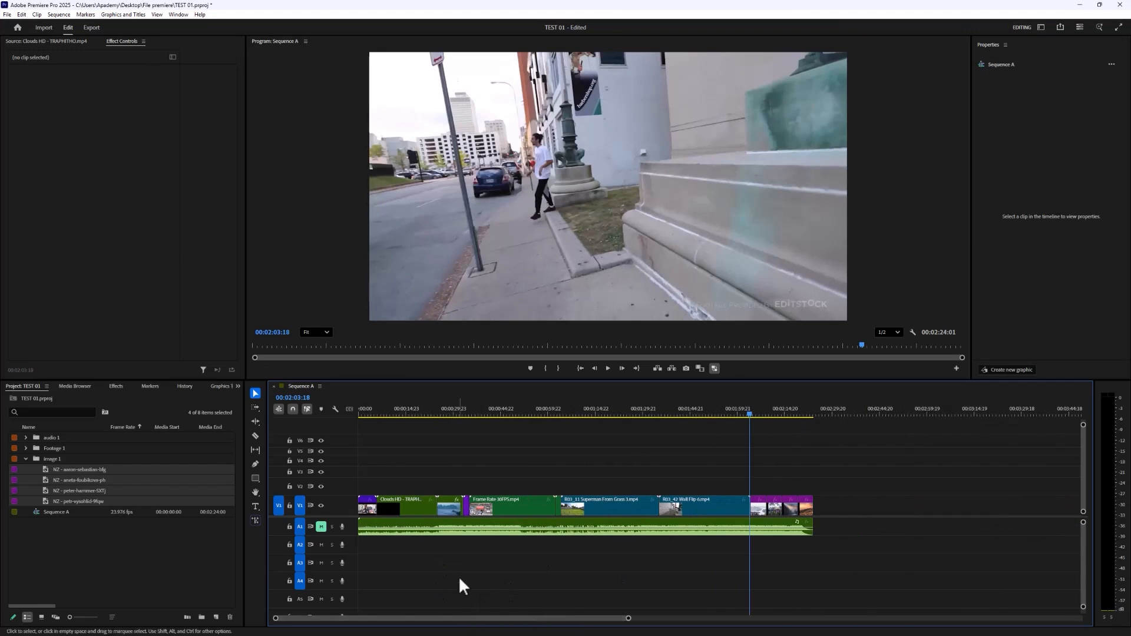
Search the effects for "brig" and apply Brightness & Contrast to the Clouds HD clip with the playhead at 00:00:14:02.
drag(360, 412, 378, 412)
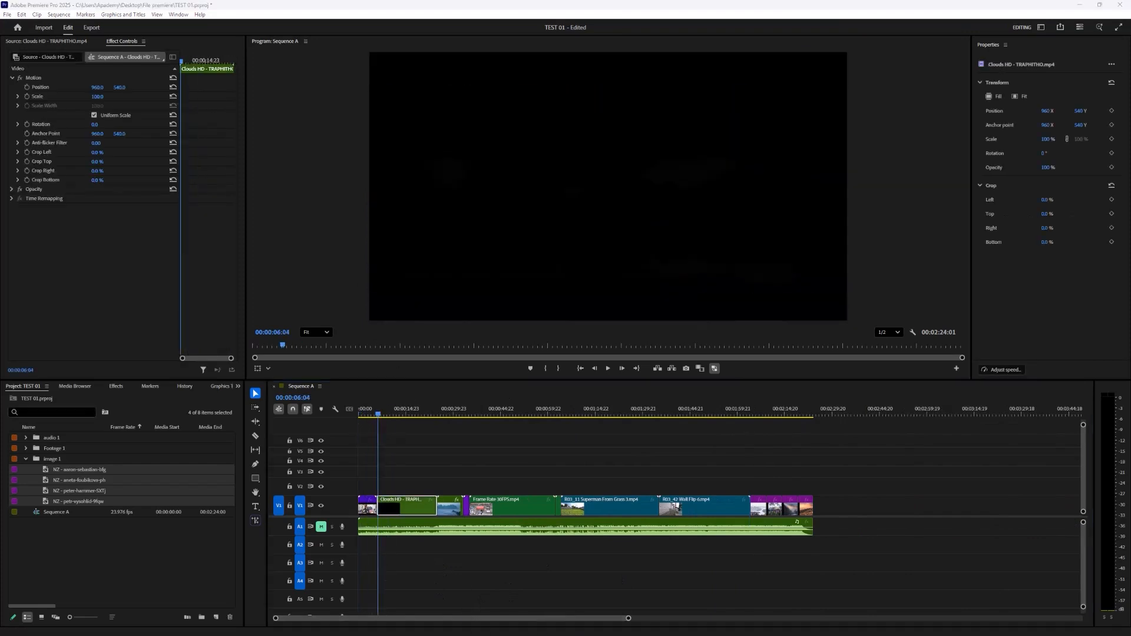
alt+scroll(364, 487, up, 5)
click(116, 387)
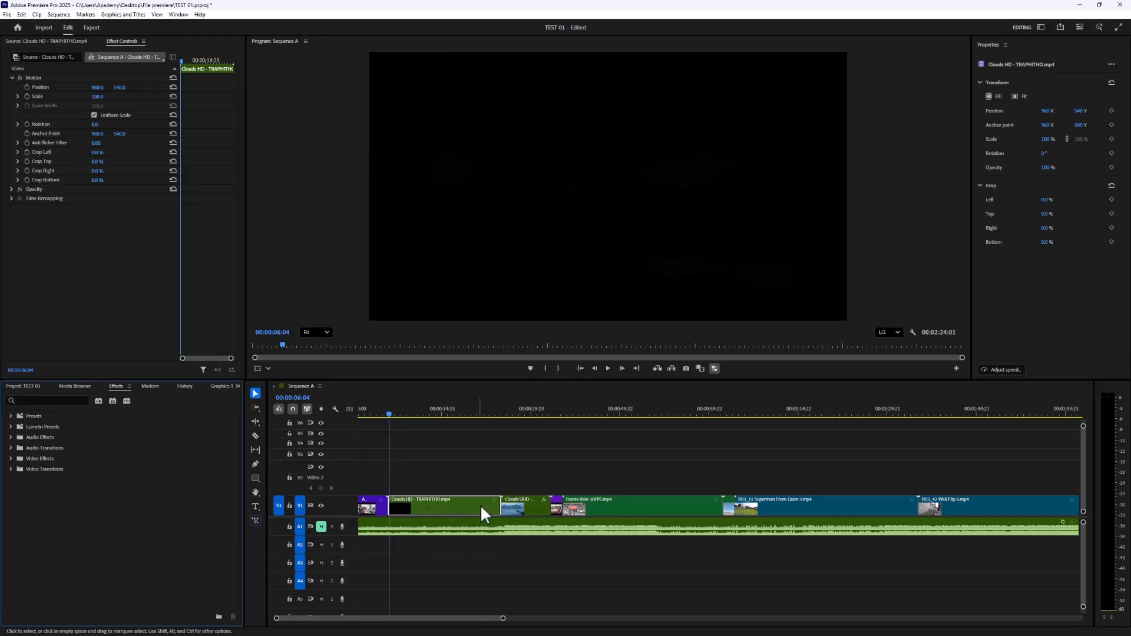
click(436, 415)
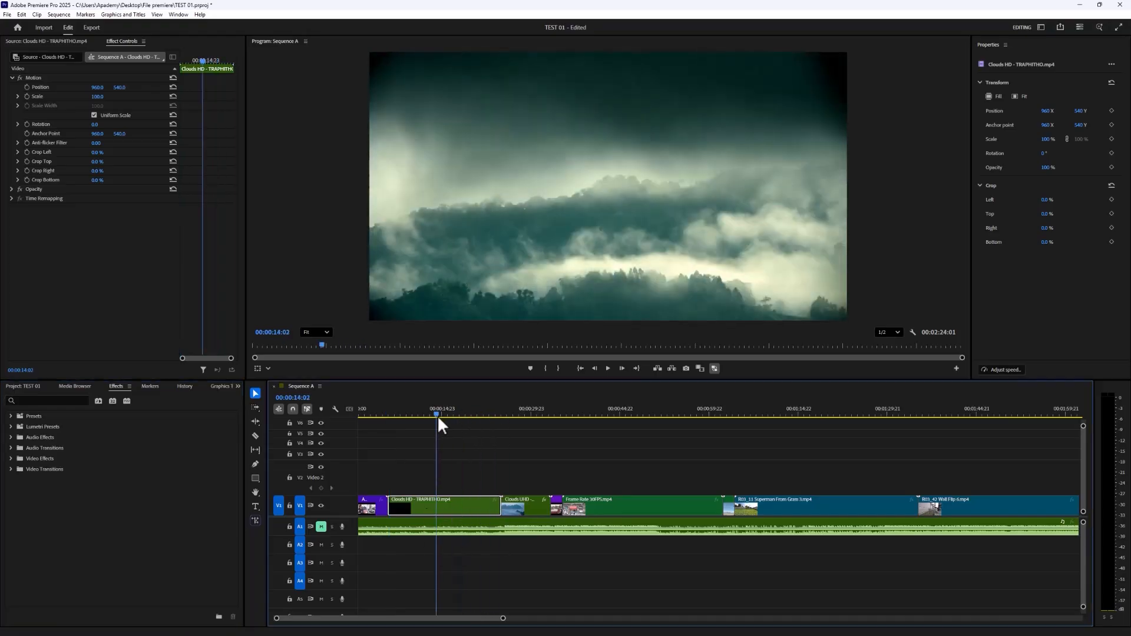
click(11, 437)
click(52, 400)
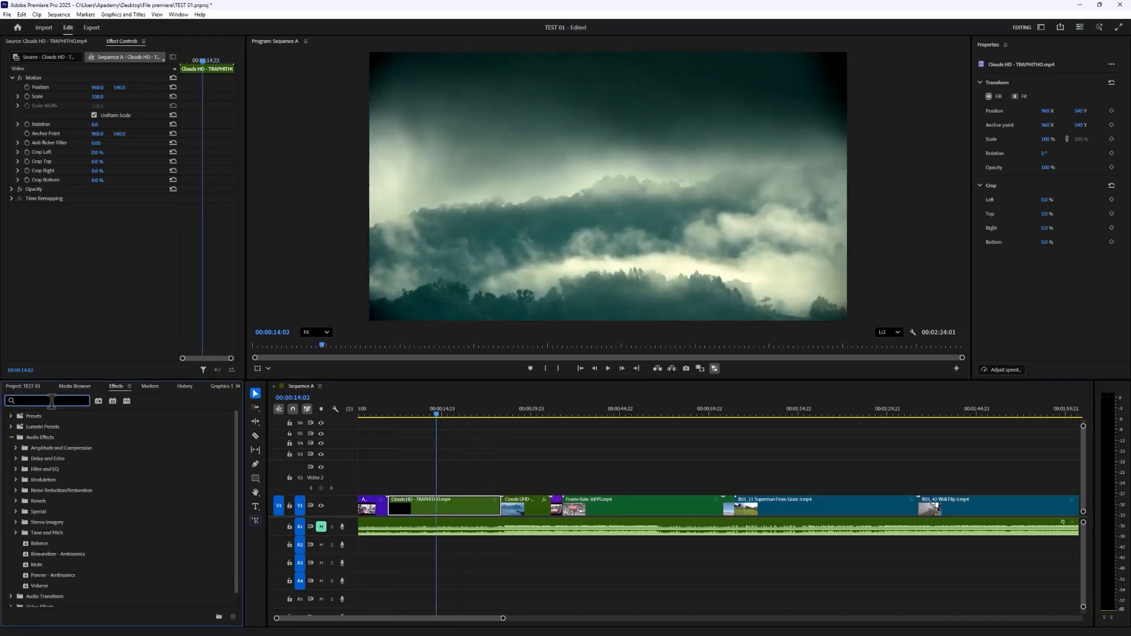
text(brig)
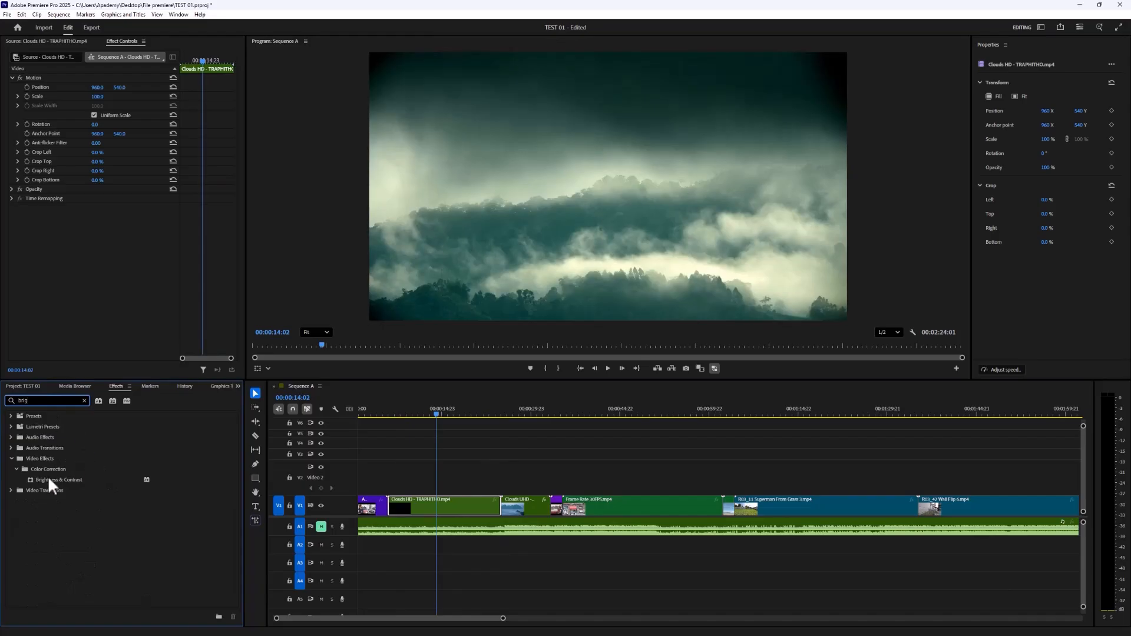
drag(48, 480, 429, 507)
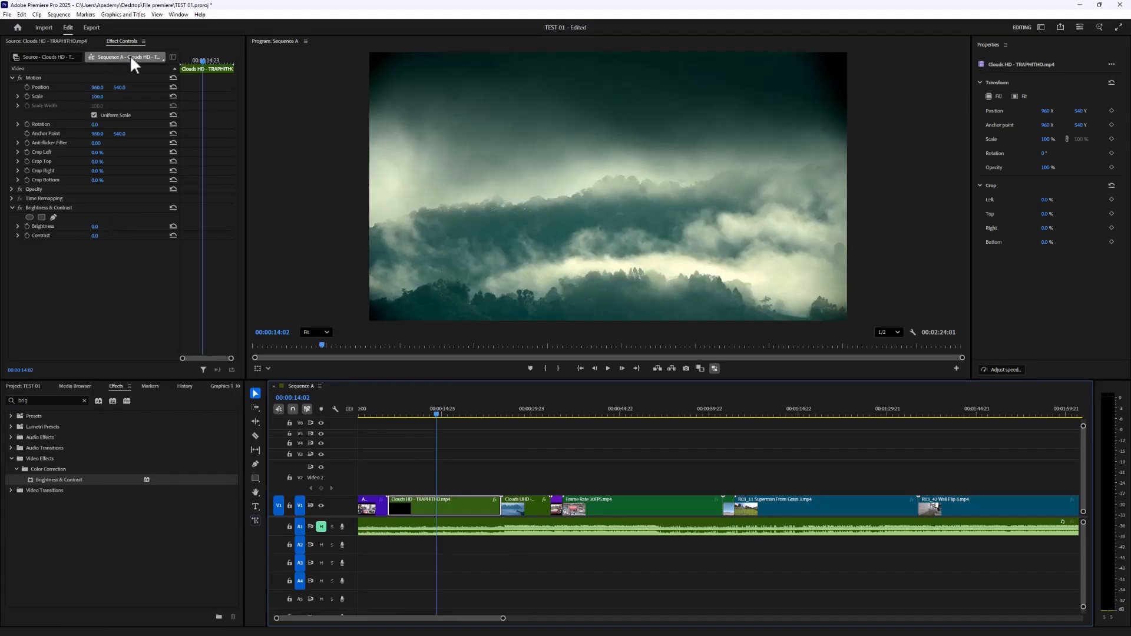
Try raising the brightness and contrast of the Clouds HD clip's Brightness & Contrast effect to 40.
drag(94, 227, 119, 237)
key(ctrl+z)
key(ctrl+z)
Toggle the Brightness & Contrast effect off and on repeatedly to compare the image, and remove it from the Clouds HD clip.
click(20, 208)
click(20, 207)
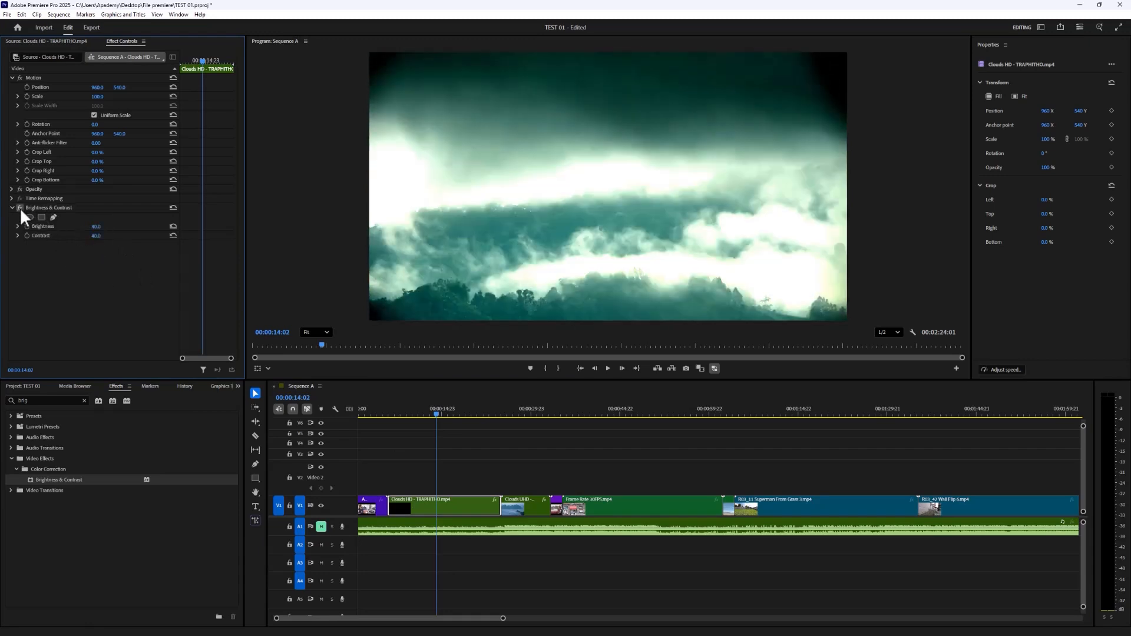
click(20, 208)
click(20, 208)
click(19, 207)
click(19, 207)
click(19, 207)
click(20, 207)
click(20, 207)
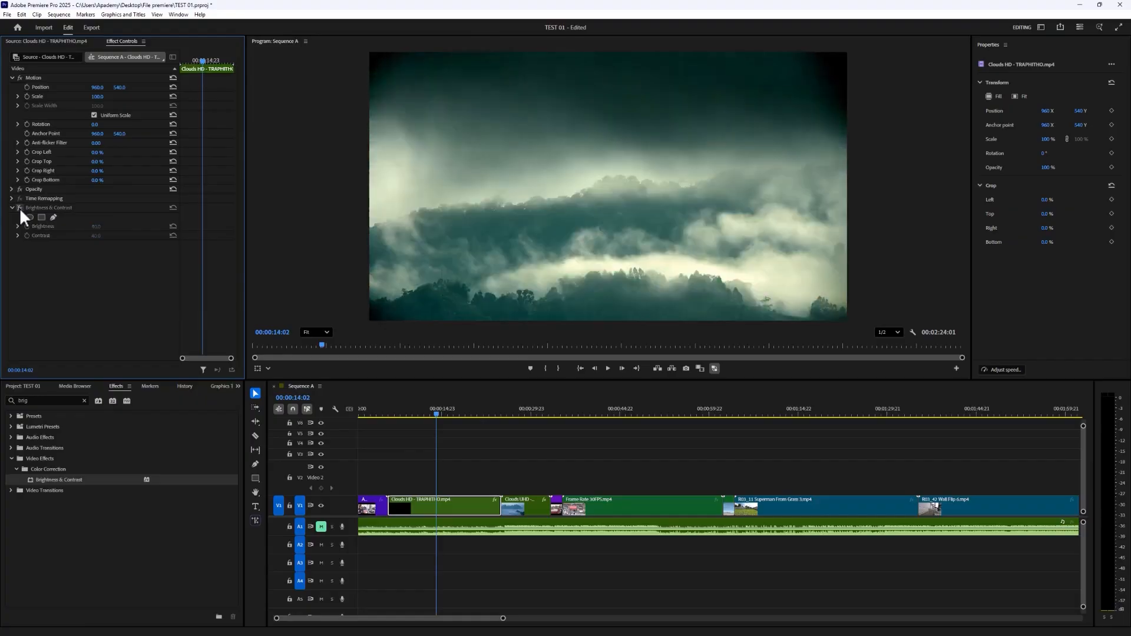
click(20, 208)
click(20, 207)
right_click(36, 208)
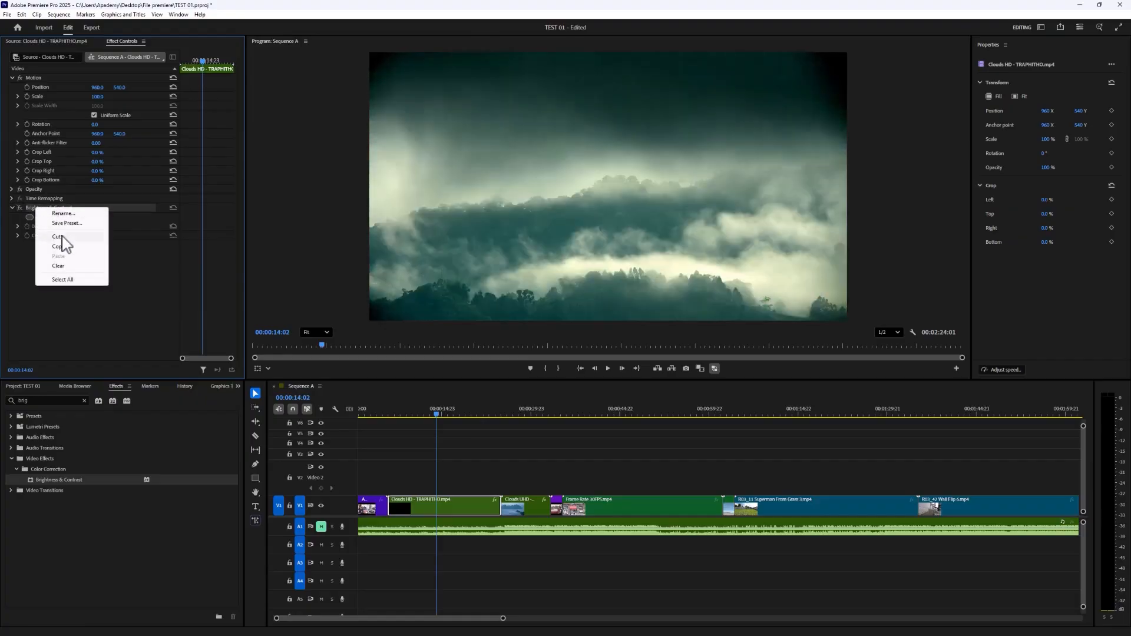
click(58, 266)
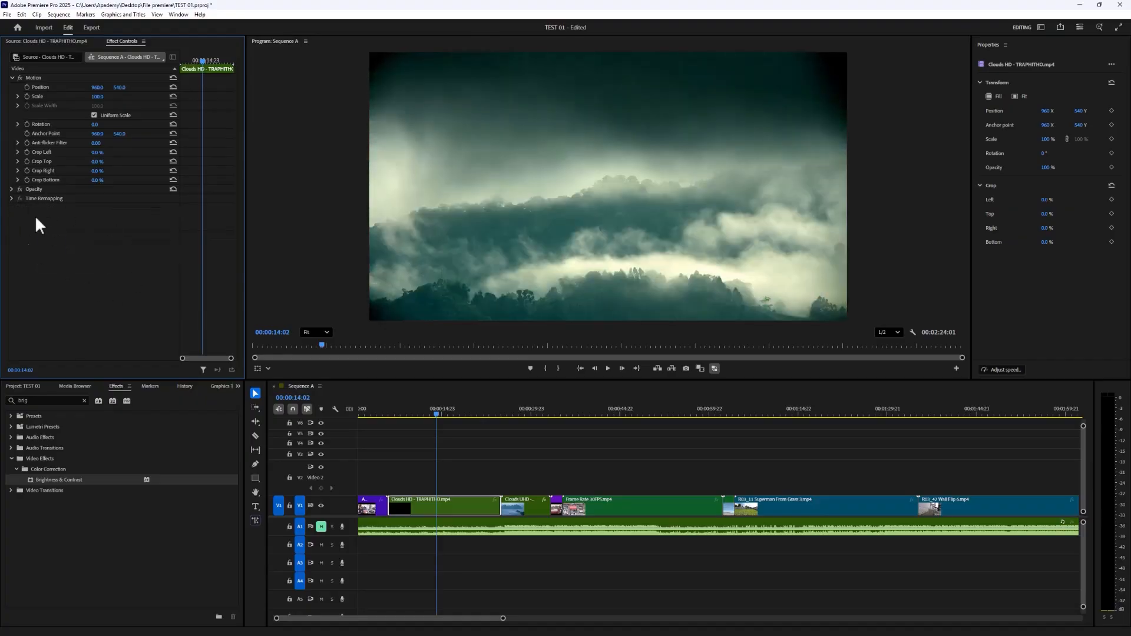
Place the playhead at 00:00:11:00 and clear the effects search to browse the Video Effects categories.
drag(466, 413, 418, 415)
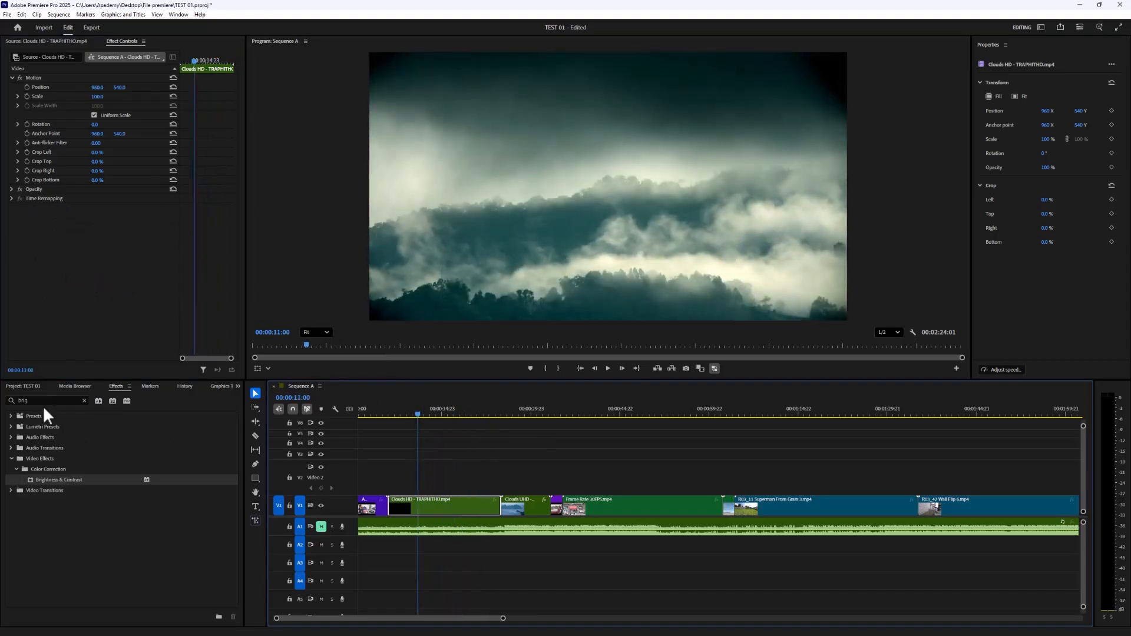
drag(42, 403, 2, 404)
key(BackSpace)
click(12, 458)
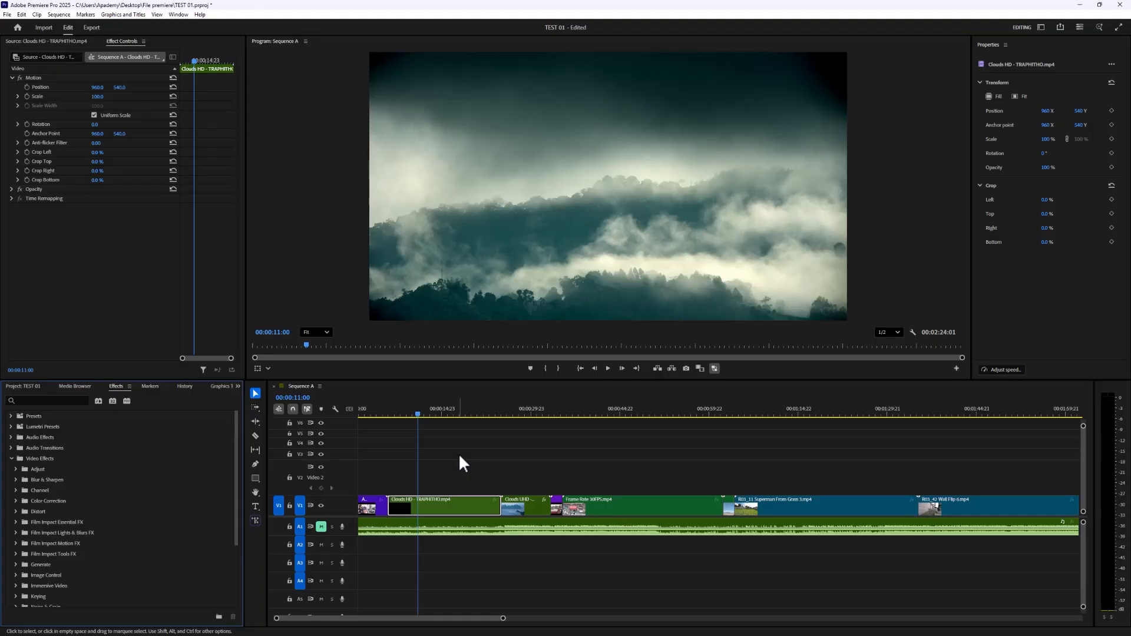
click(12, 458)
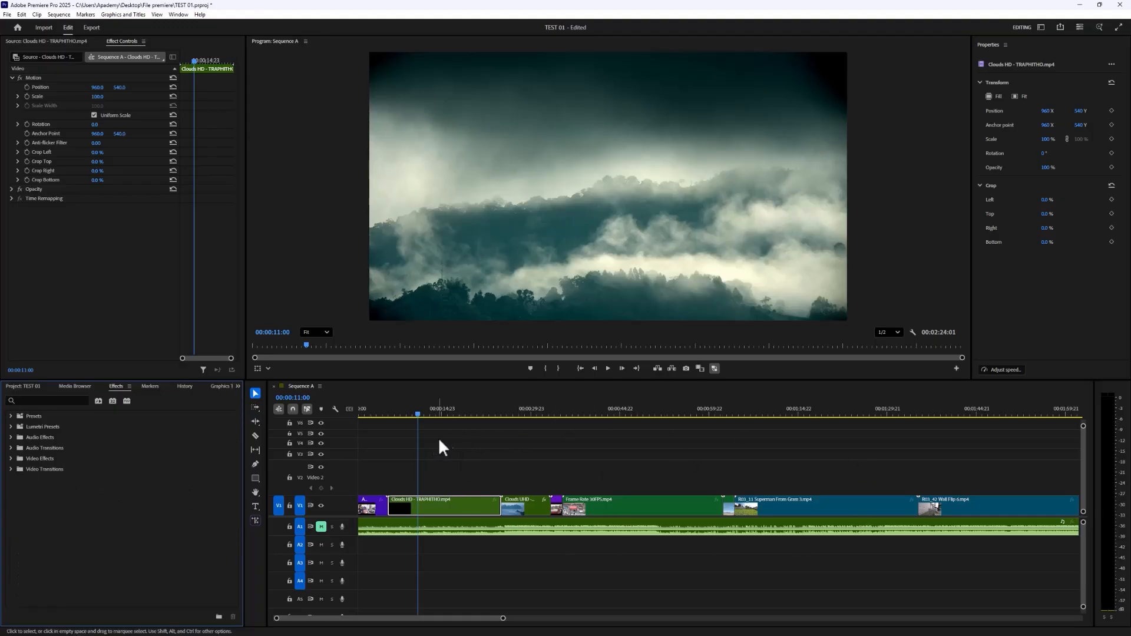
Apply the Cross Dissolve video transition at the cut between the Clouds HD and Clouds UHD clips, accepting repeated frames.
click(12, 470)
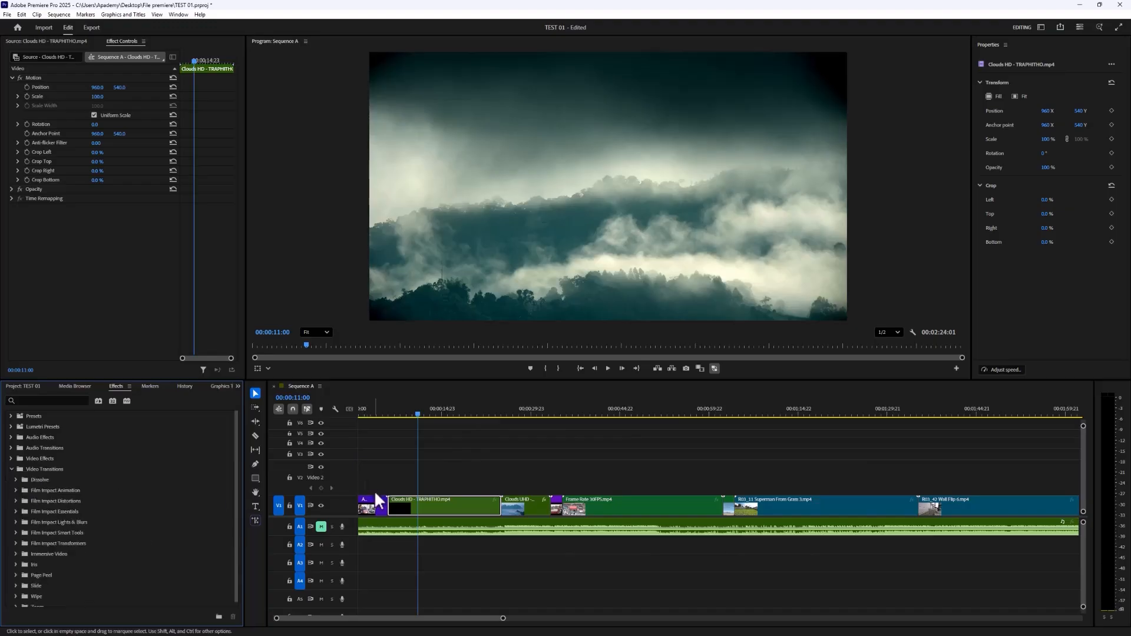
click(16, 481)
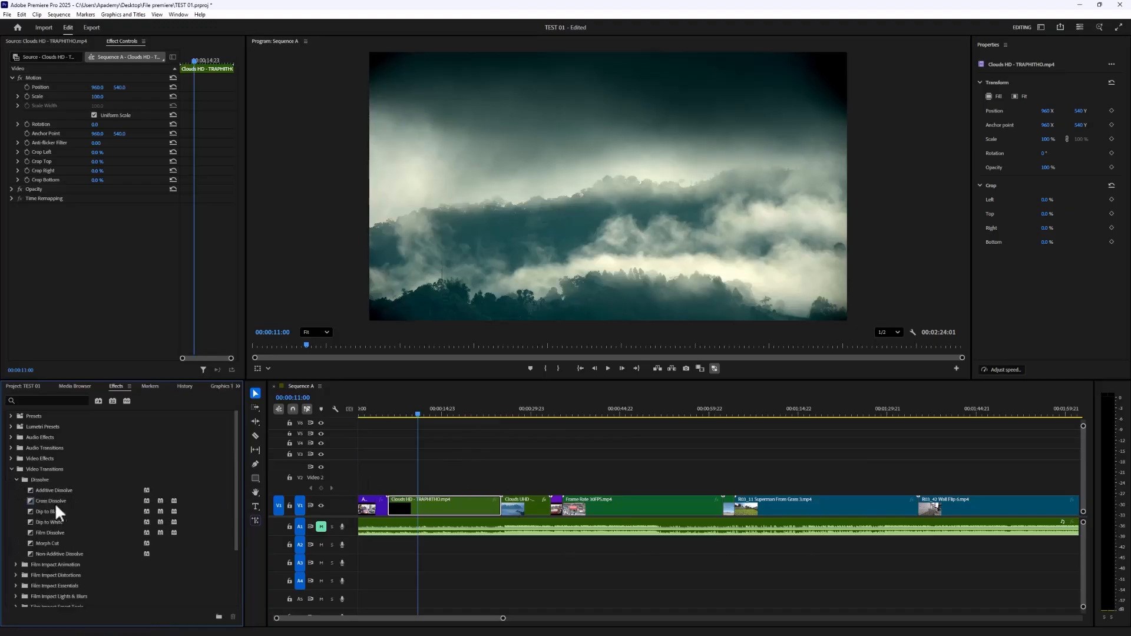
scroll(511, 505, up, 4)
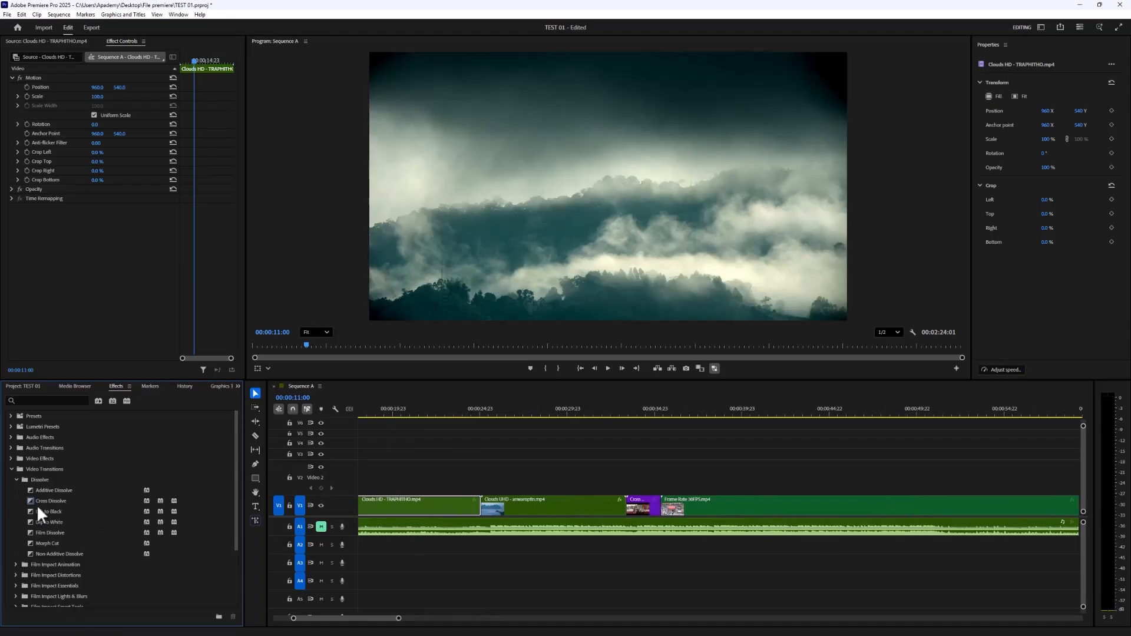
drag(41, 502, 474, 511)
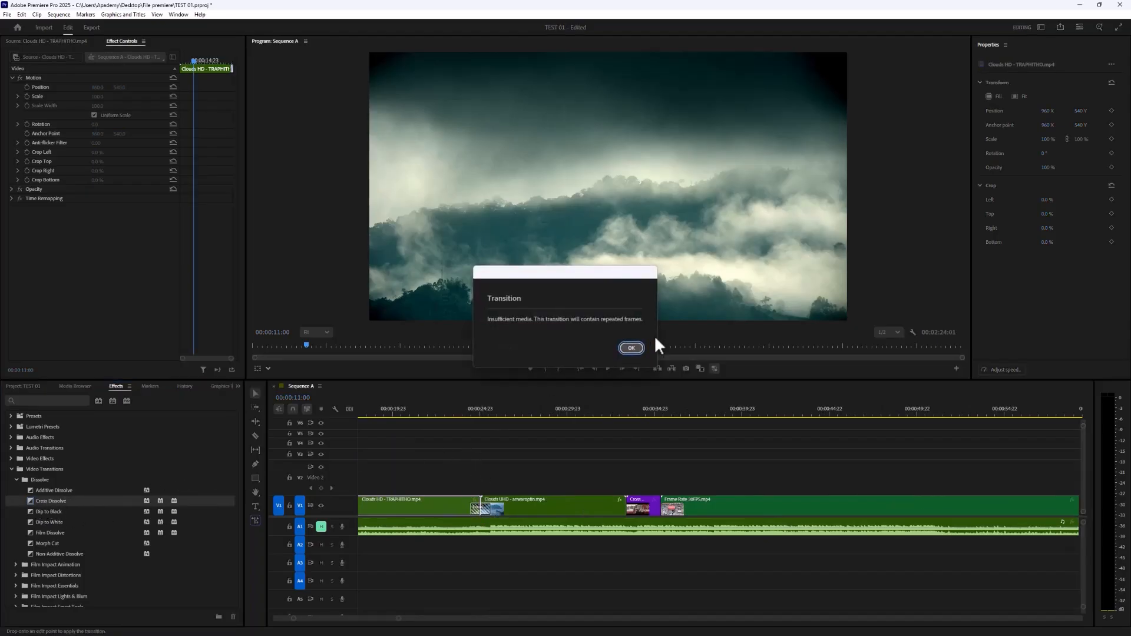
click(631, 348)
scroll(468, 436, up, 3)
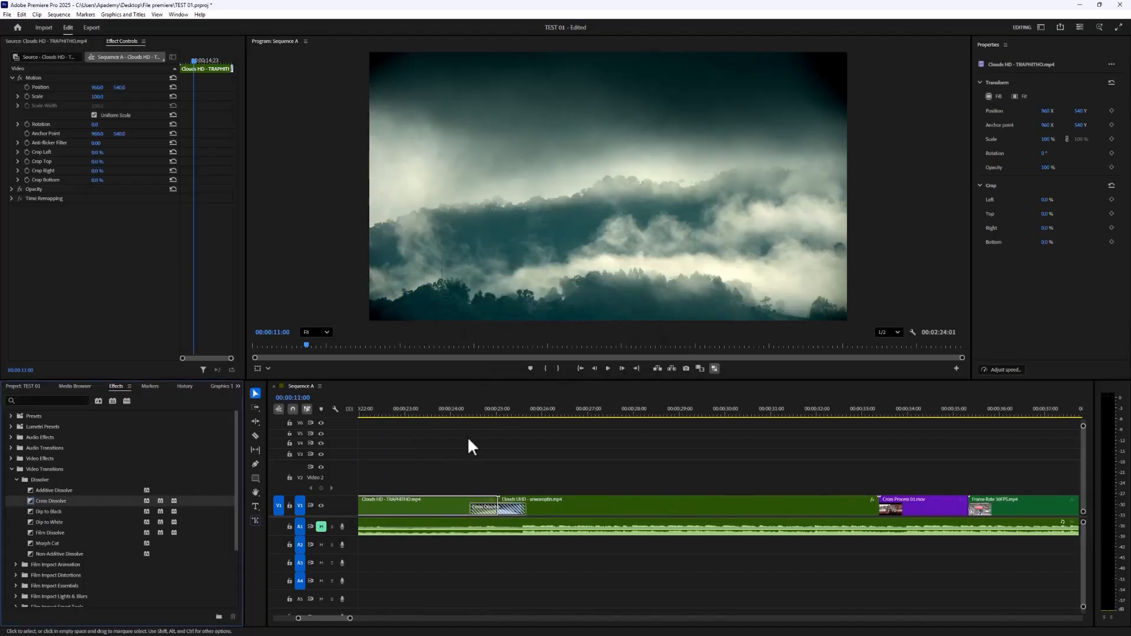
Scrub through the Cross Dissolve between the Clouds HD and Clouds UHD clips and delete the transition.
mouse_move(469, 412)
mouse_down()
mouse_move(514, 412)
mouse_move(480, 412)
mouse_up()
click(503, 509)
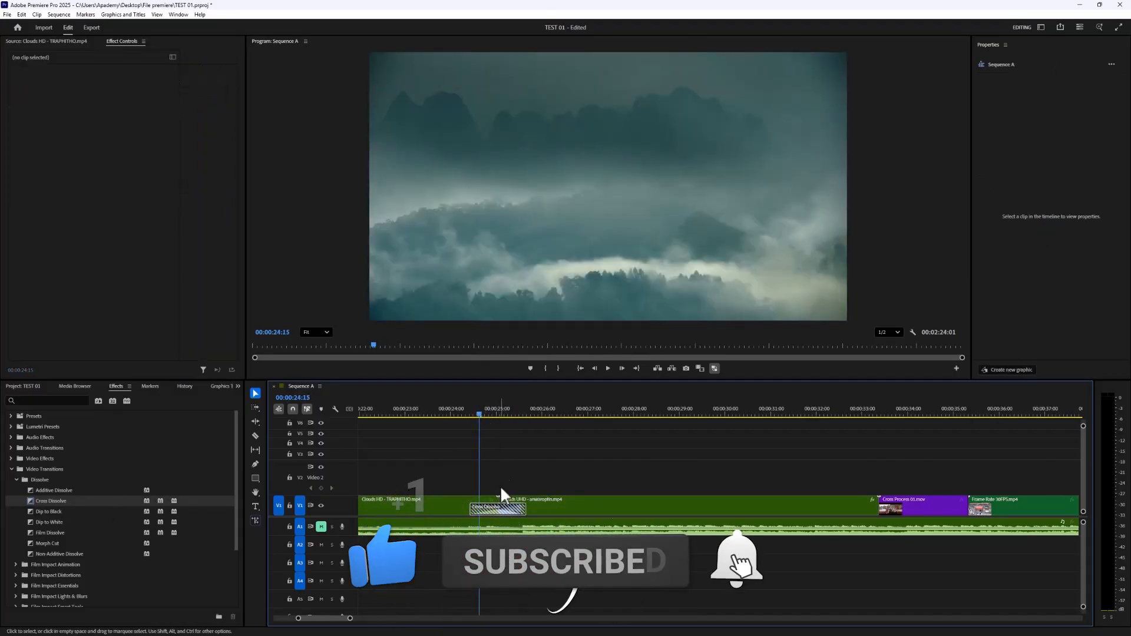
click(436, 507)
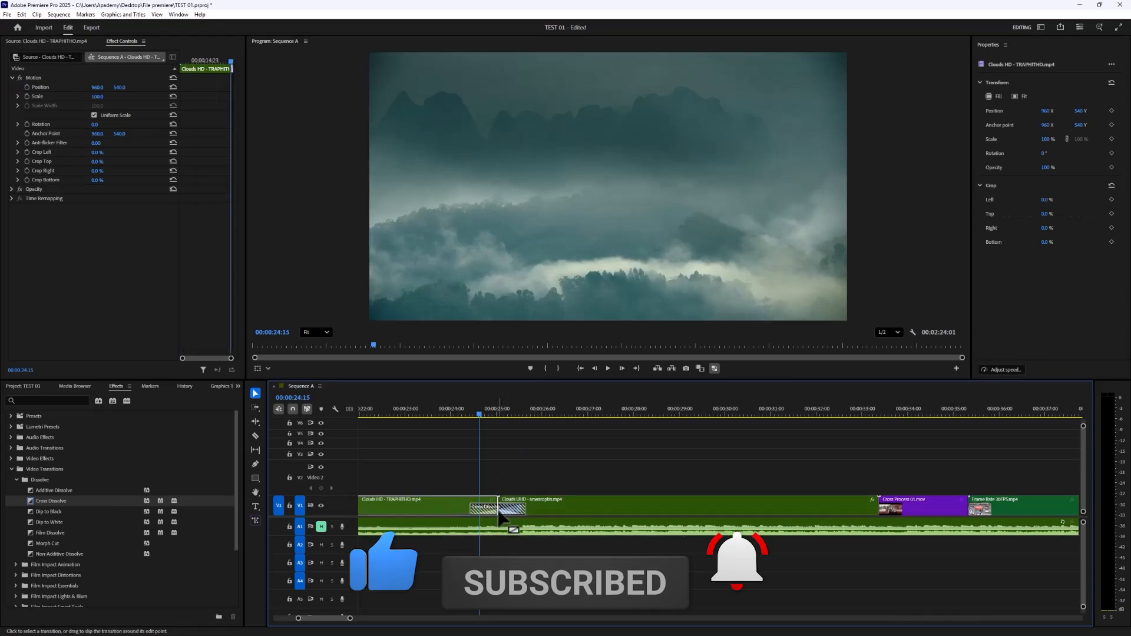
click(490, 510)
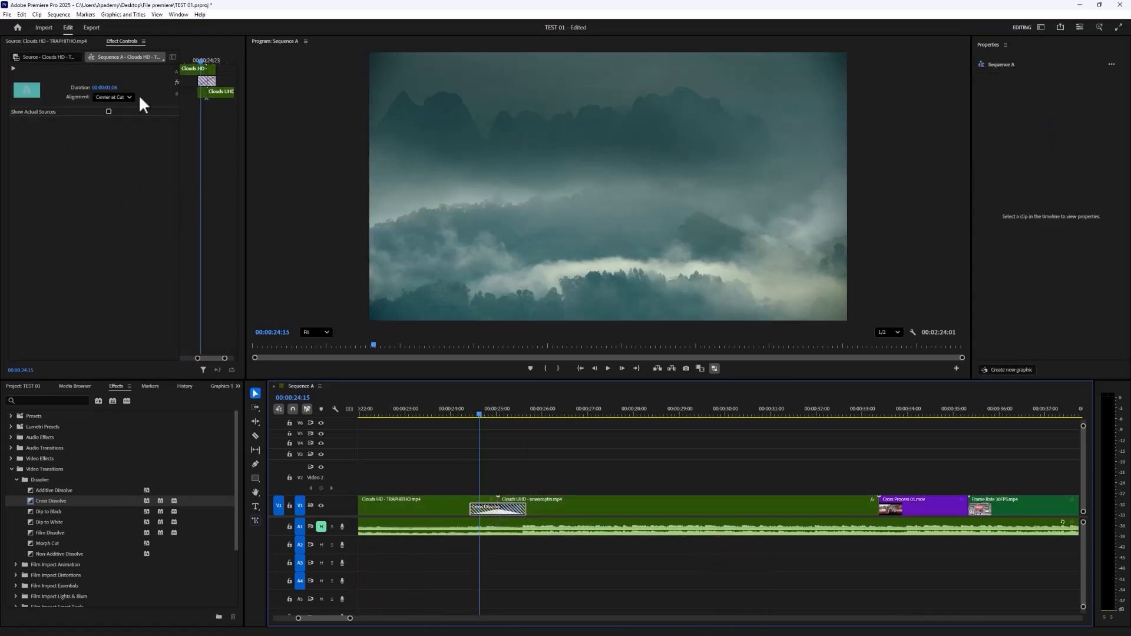
key(Delete)
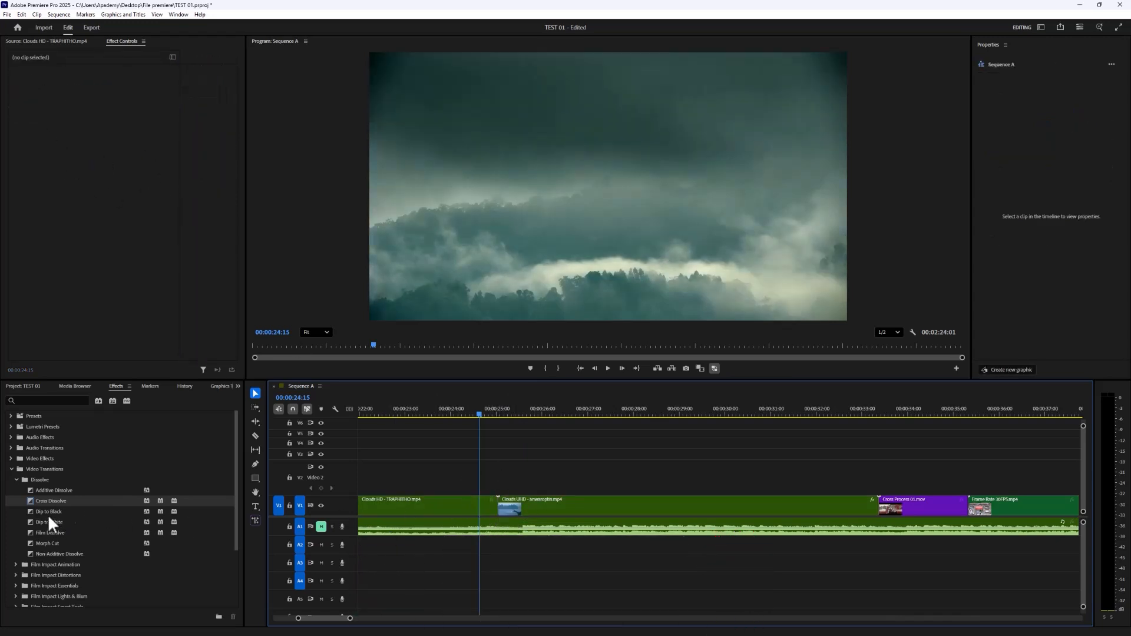
Apply the Dip to Black transition at the Clouds HD and Clouds UHD cut, accepting repeated frames, and scrub through it.
drag(48, 515, 498, 507)
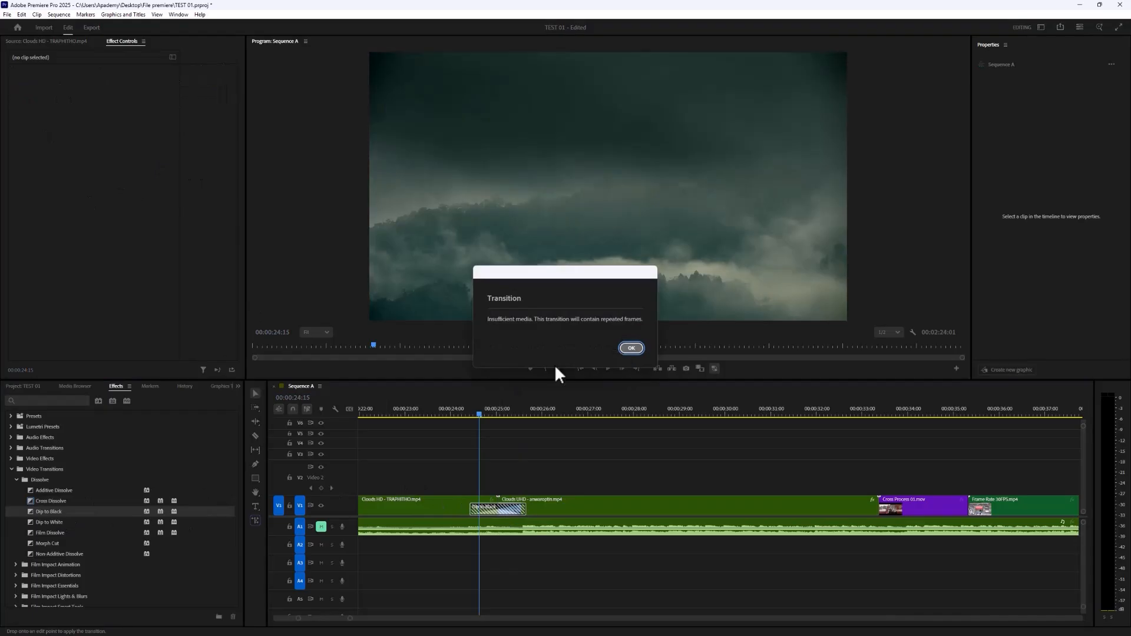
key(Return)
drag(461, 411, 537, 416)
Lengthen the Dip to Black transition in the timeline by extending both its start and its end.
click(477, 510)
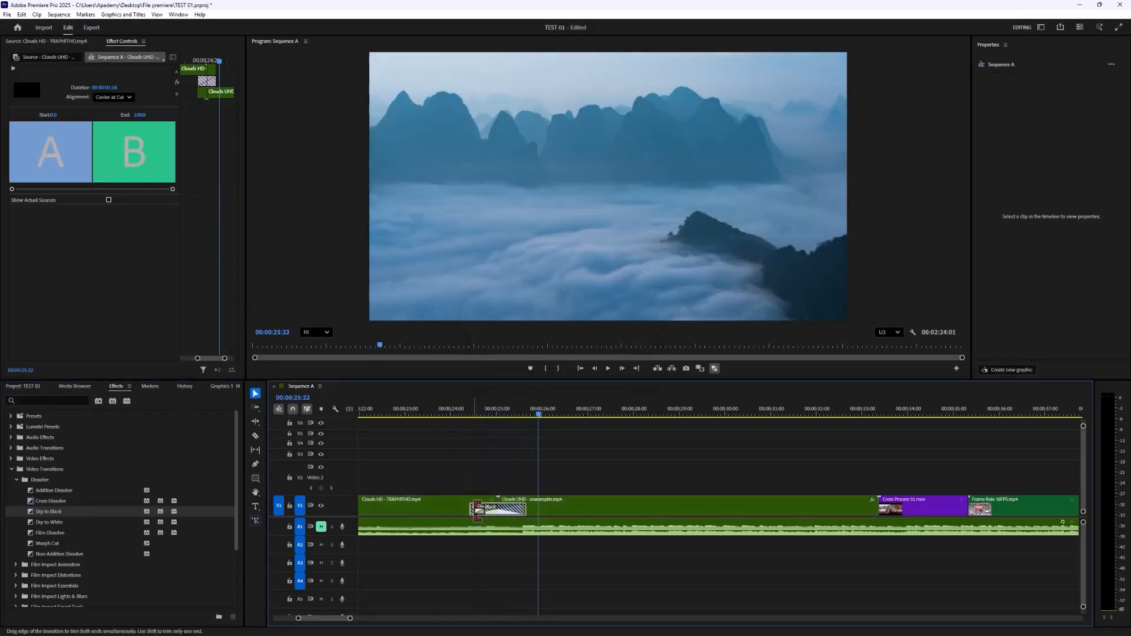
drag(476, 510, 435, 510)
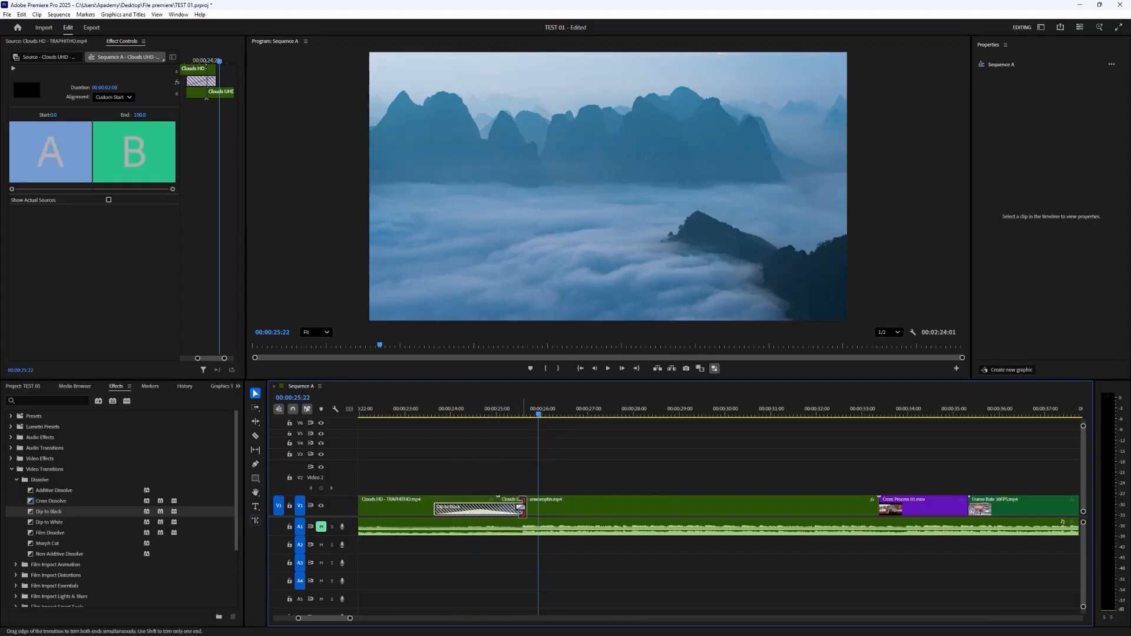
drag(523, 508, 564, 510)
Scrub back through the lengthened Dip to Black transition and delete it from the cut.
drag(530, 415, 491, 417)
click(494, 510)
key(Delete)
Apply the Dip to White transition at the cut between the first and second NZ images near the sequence's end.
scroll(556, 430, down, 3)
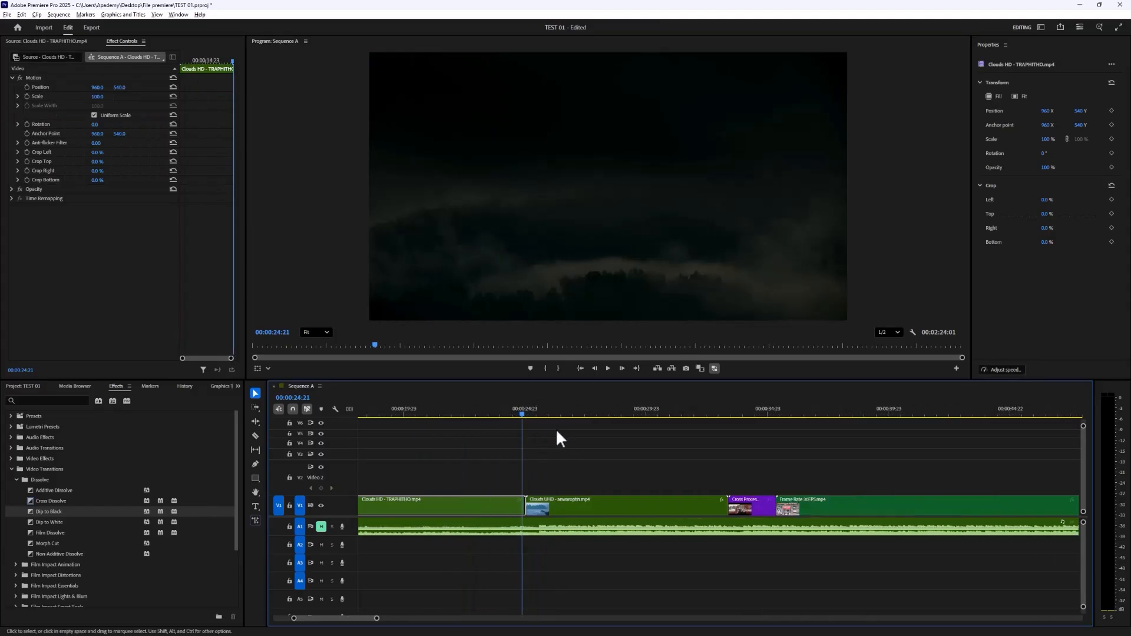
scroll(557, 432, down, 20)
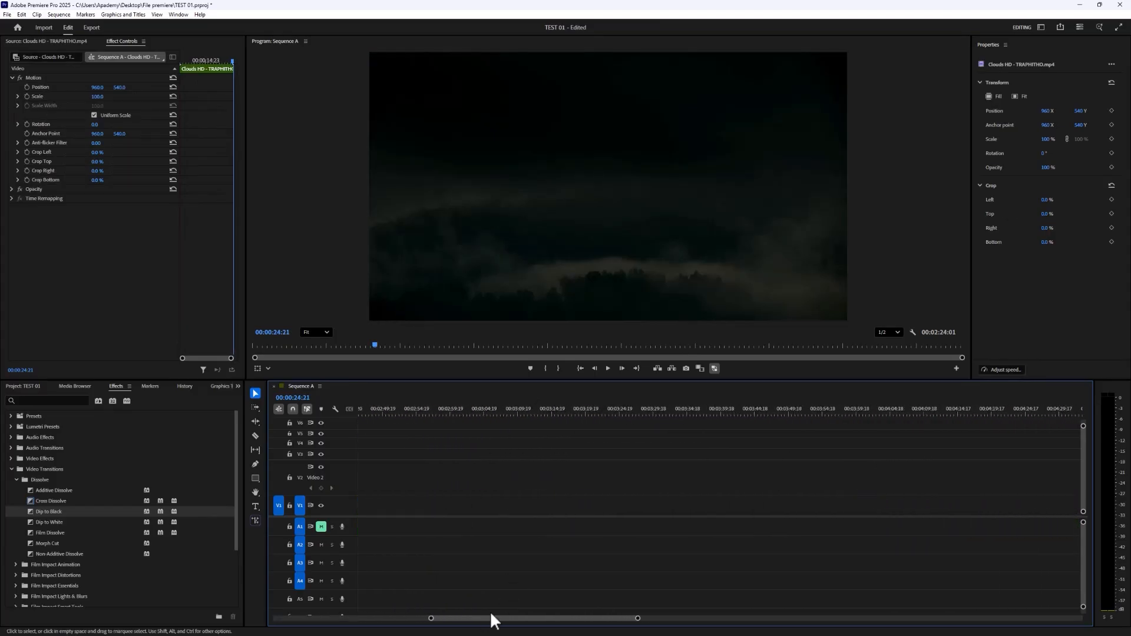
click(414, 619)
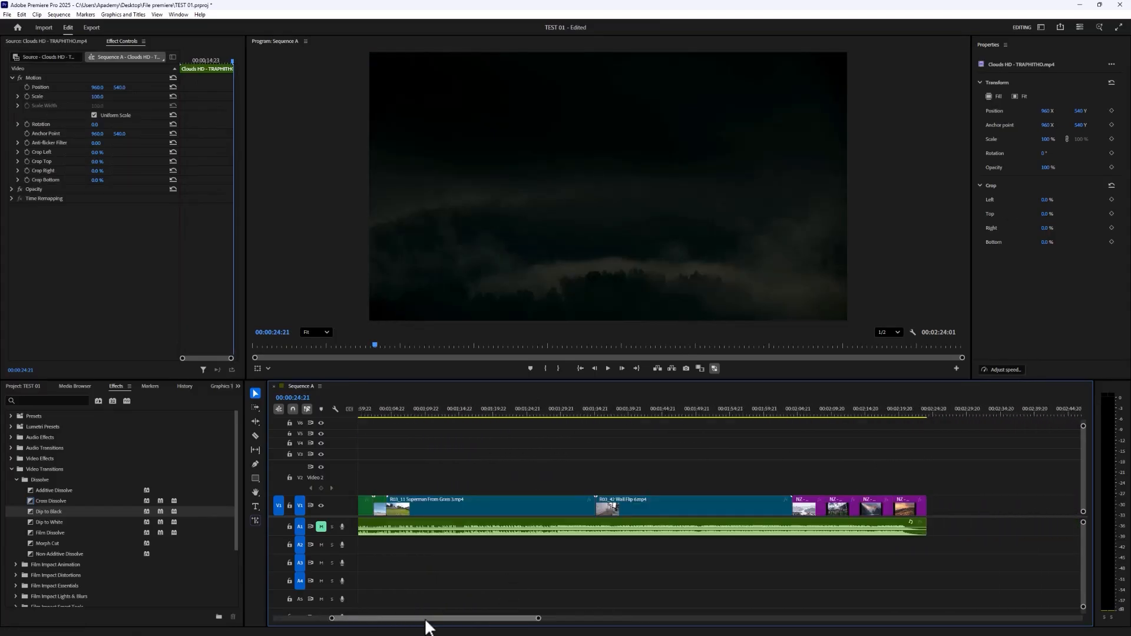
drag(426, 620, 466, 620)
scroll(600, 499, up, 5)
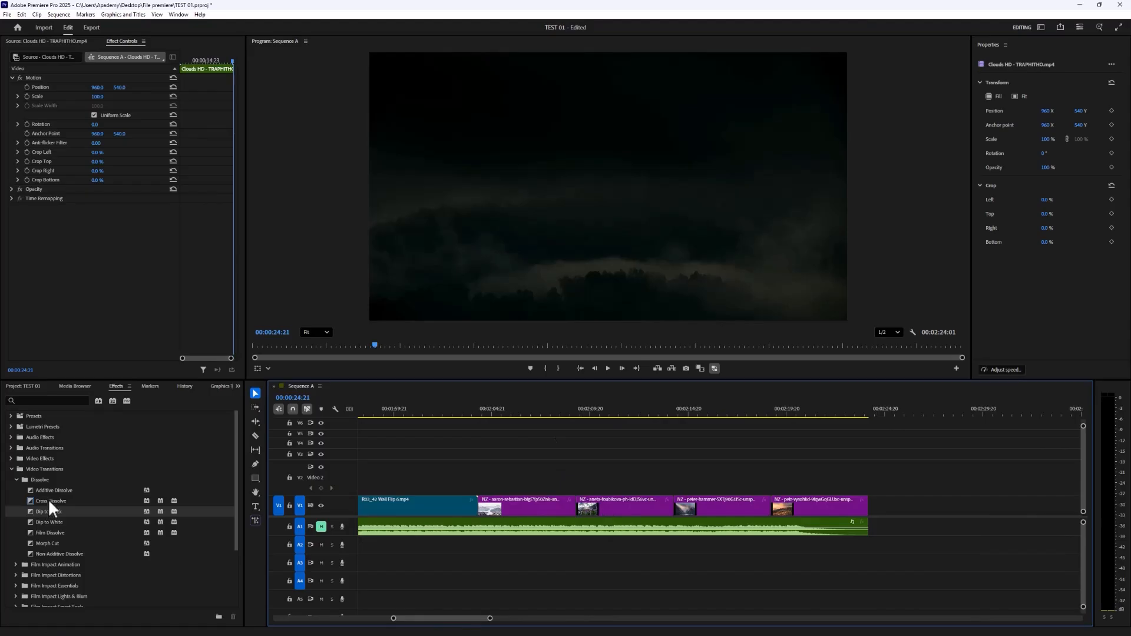
drag(51, 521, 564, 482)
drag(587, 522, 583, 510)
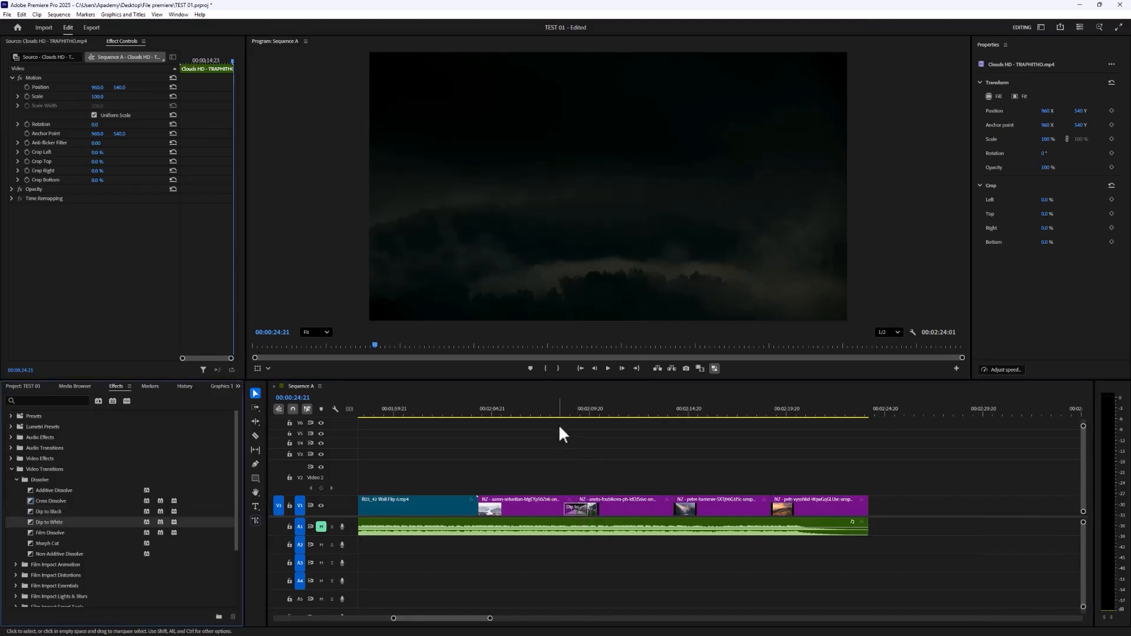
Scrub through the Dip to White transition between the NZ images and delete it.
drag(558, 410, 590, 426)
click(570, 511)
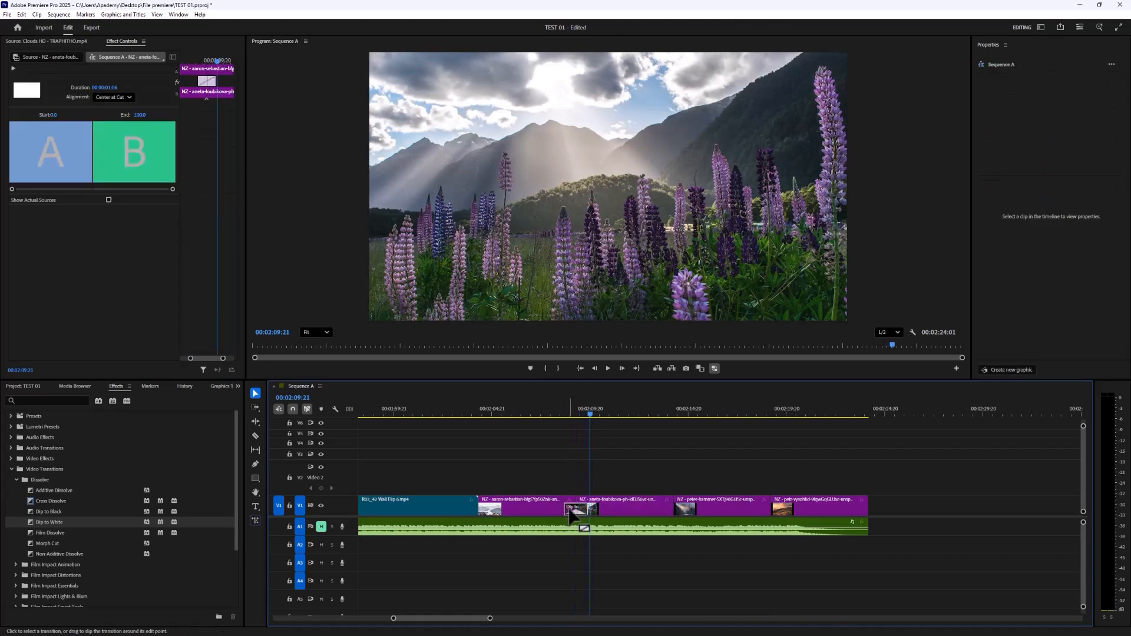
key(Delete)
Collapse the Dissolve and Video Transitions folders and place the playhead at 00:00:28:14 on the Clouds UHD clip.
click(17, 479)
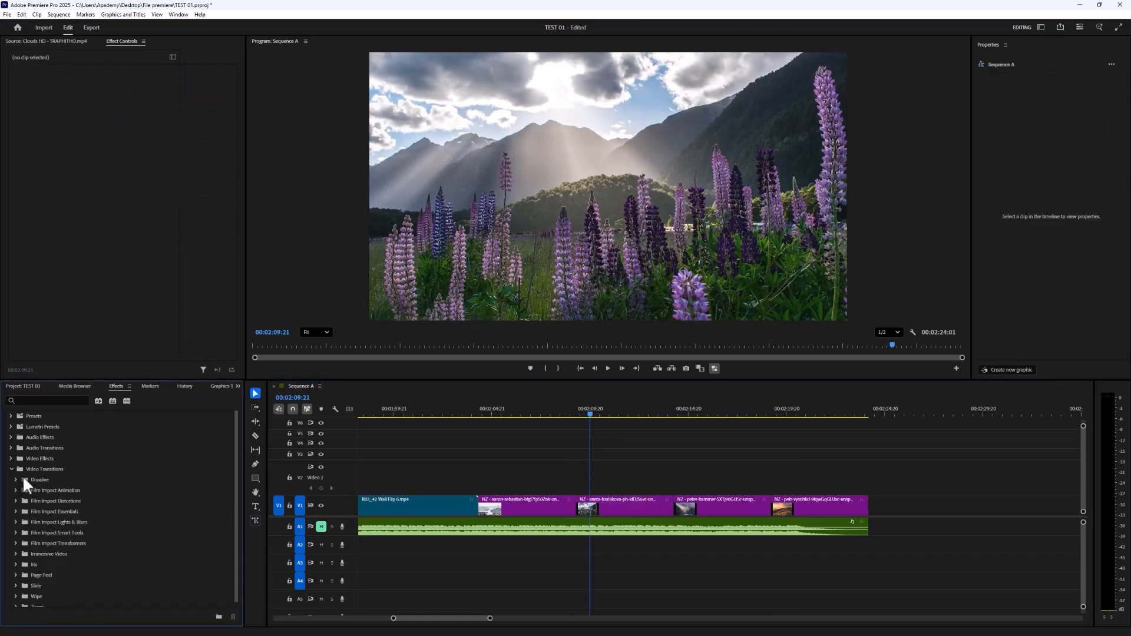
click(12, 470)
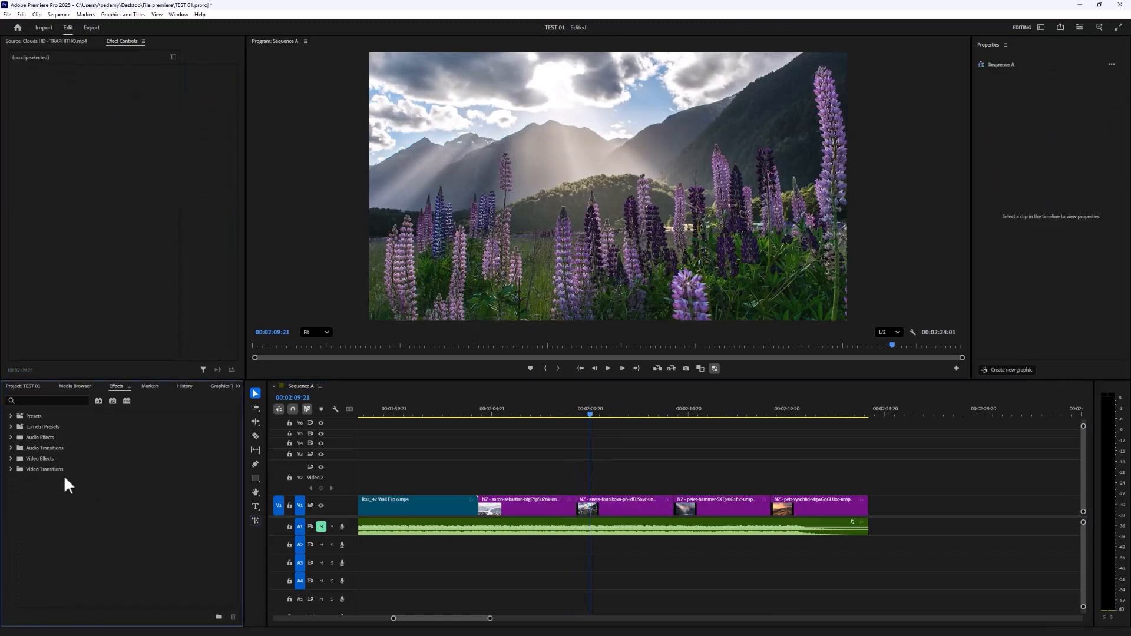
drag(480, 622, 362, 621)
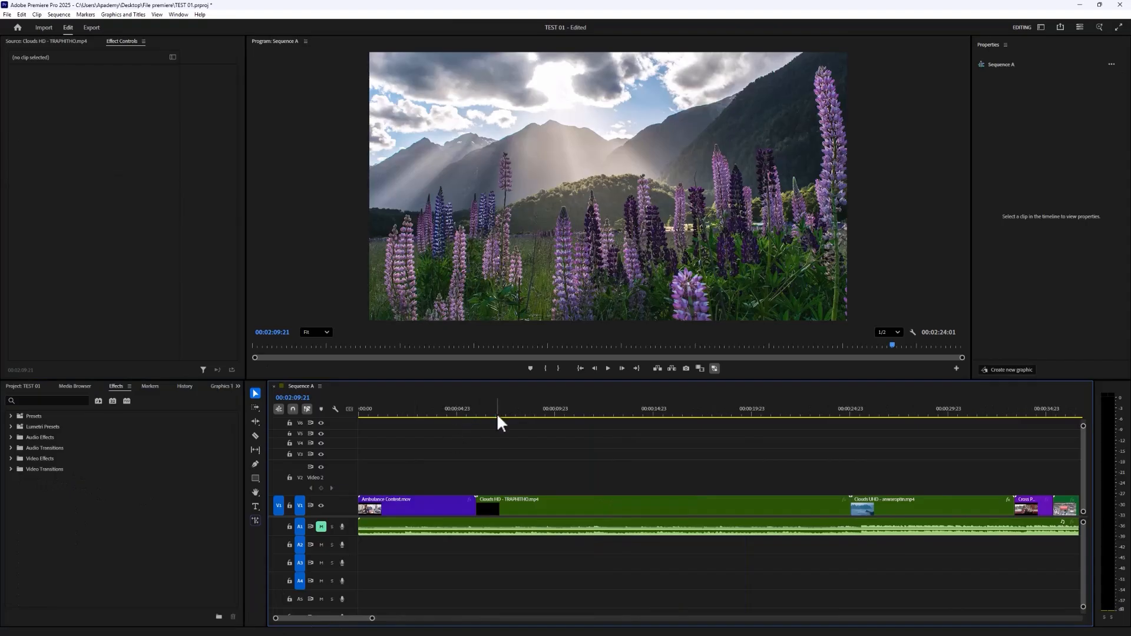
drag(496, 413, 923, 436)
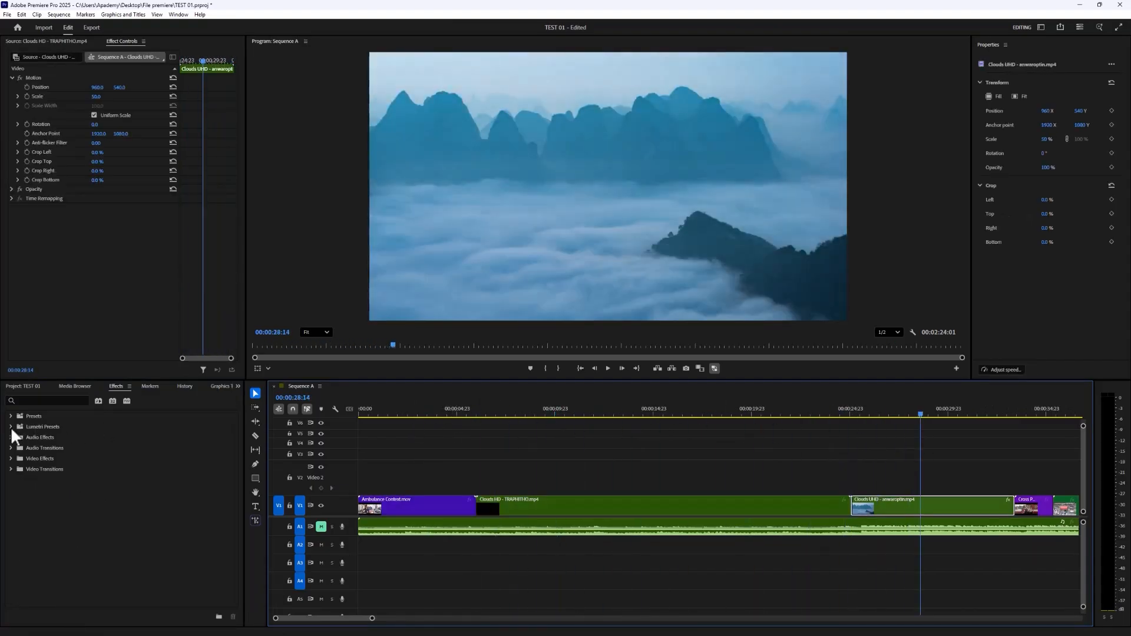
Try the cinematic Lumetri preset Cinespace 100 Faded Film on the Clouds UHD clip and undo it.
click(11, 426)
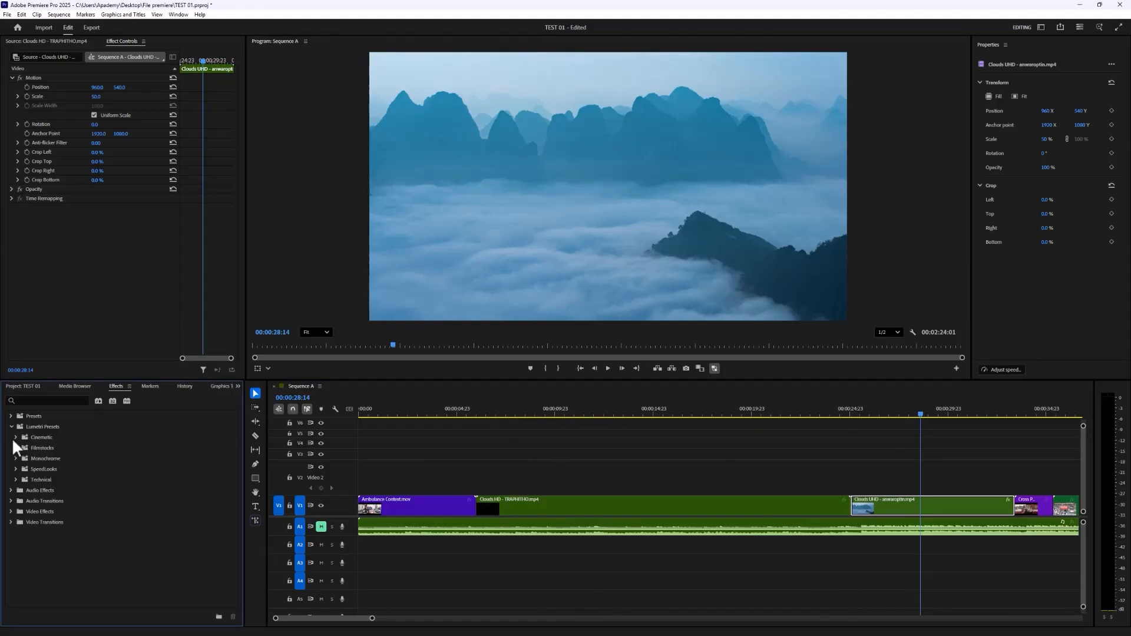
click(15, 437)
scroll(178, 497, down, 3)
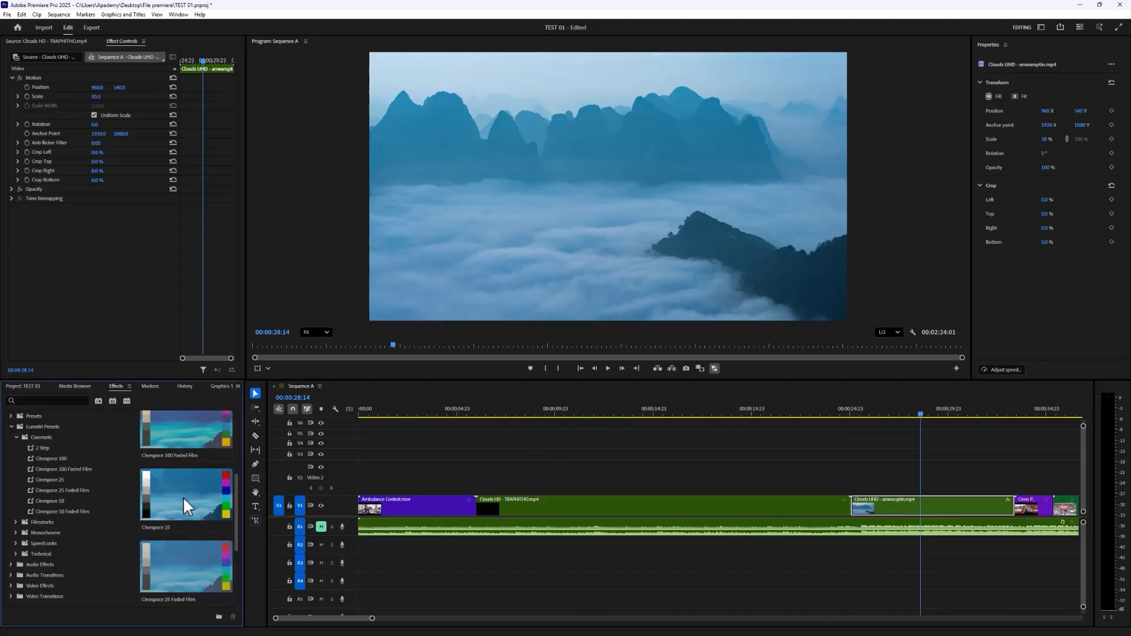
drag(186, 437, 923, 510)
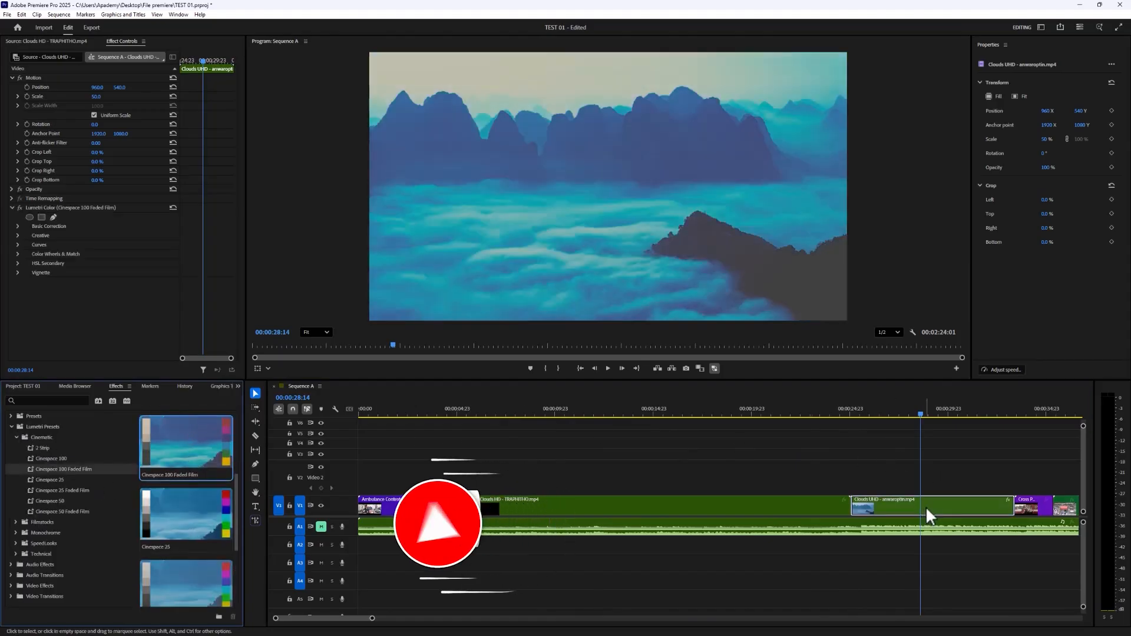
key(ctrl+z)
Apply the Cinespace 25 Lumetri preset to the Clouds UHD clip, toggle it off and on to compare, and remove it.
drag(171, 519, 888, 507)
drag(897, 408, 933, 415)
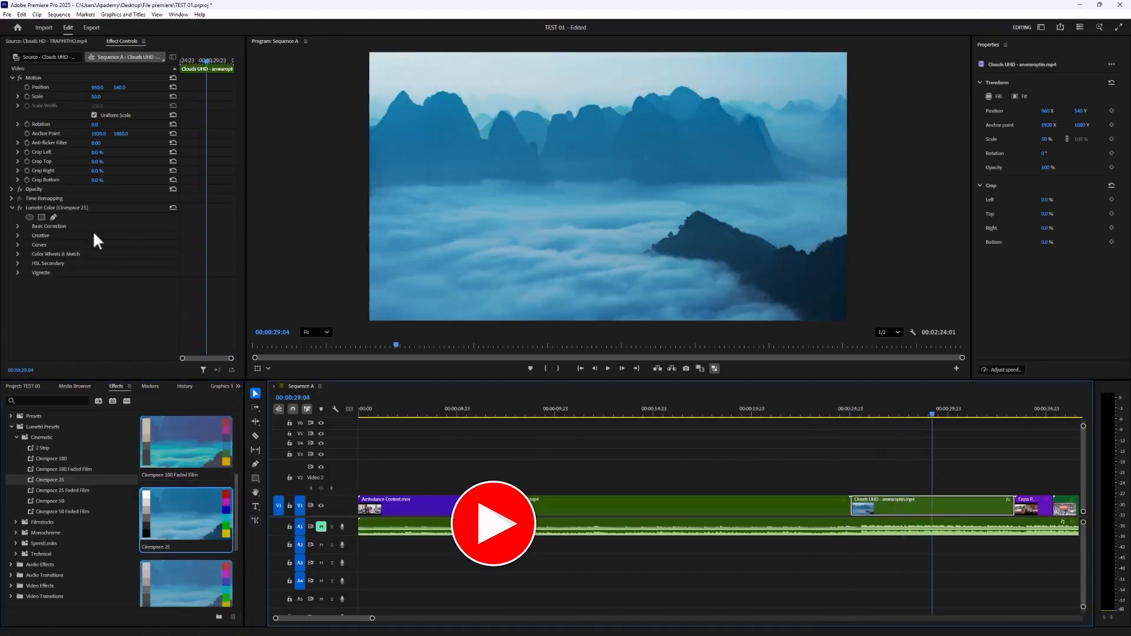
click(17, 206)
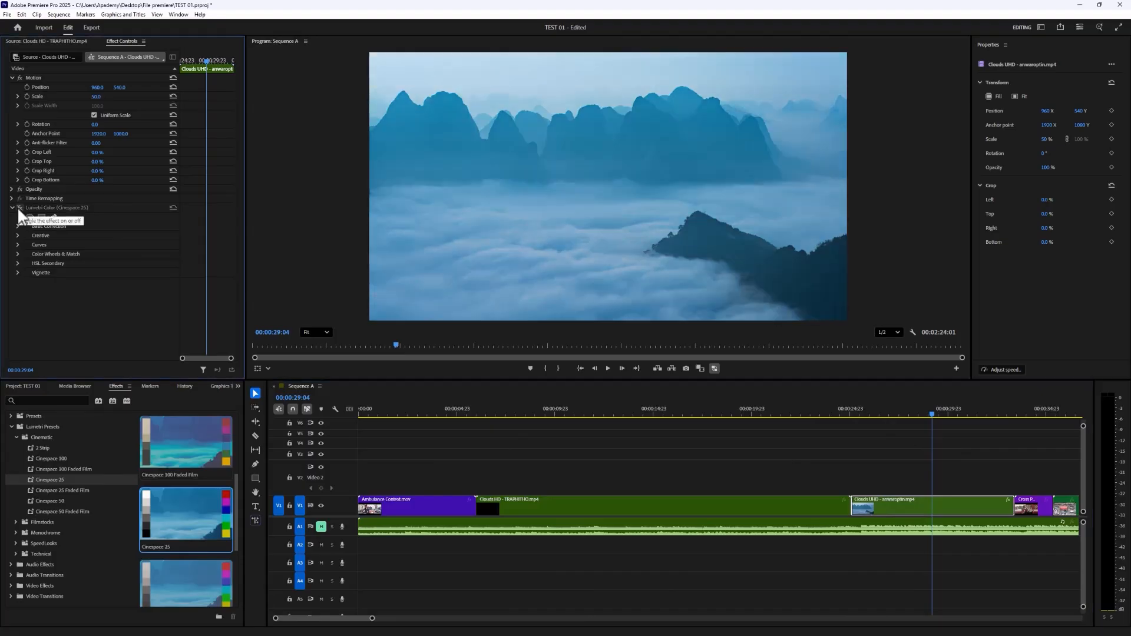
click(16, 206)
right_click(49, 205)
click(72, 264)
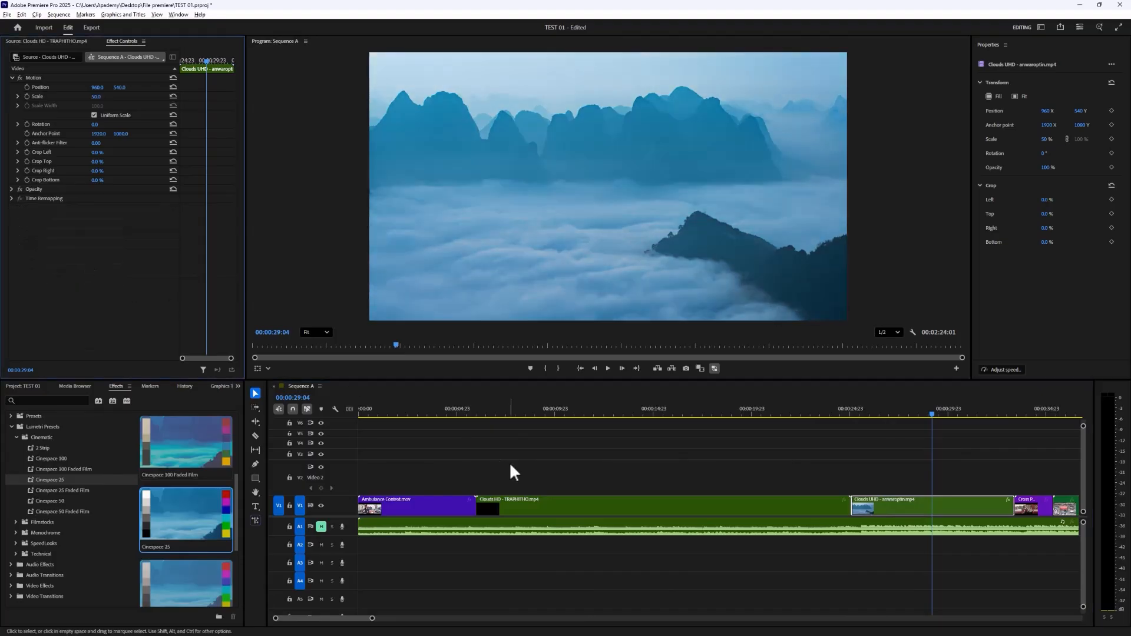
Create an adjustment layer with the default settings and place it on the Video 2 track across the whole sequence.
scroll(507, 480, down, 3)
click(442, 618)
scroll(496, 557, down, 5)
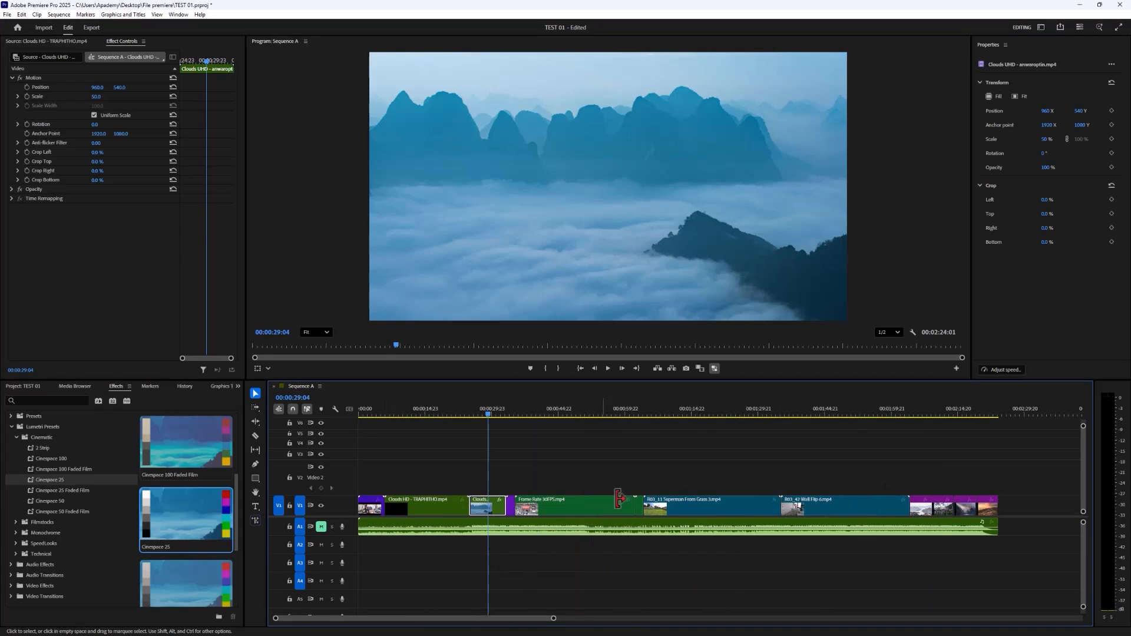
click(24, 386)
click(217, 616)
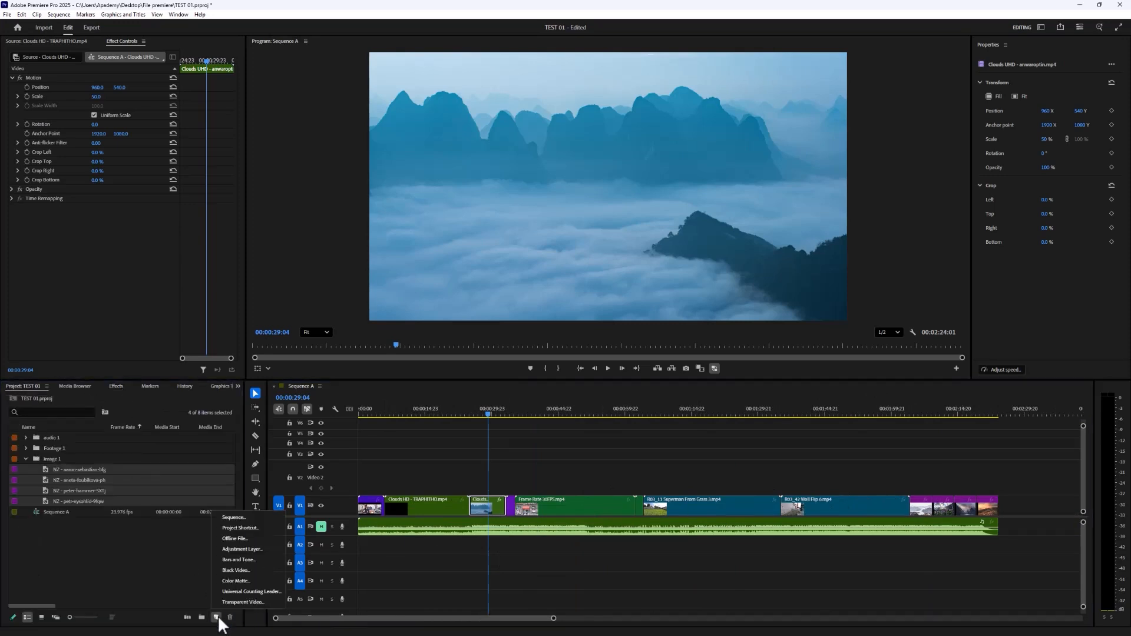
click(233, 550)
click(582, 364)
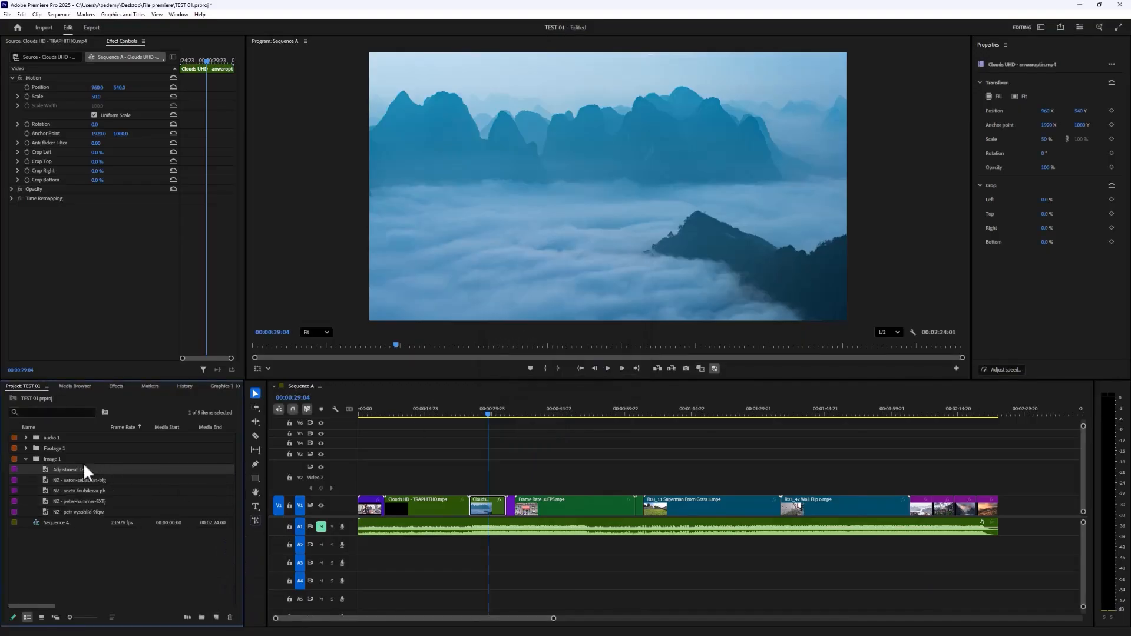
drag(86, 472, 995, 493)
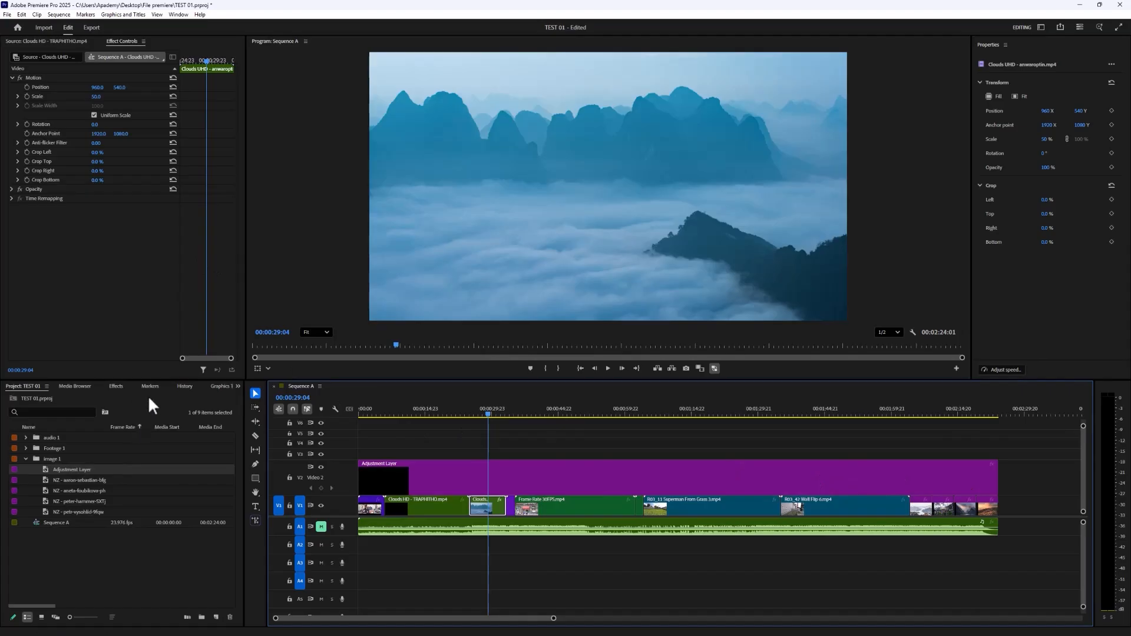
Browse the Cinematic and Filmstocks Lumetri presets and apply Fuji Eterna 250D Fuji 3510 (by Adobe) to the adjustment layer.
click(116, 386)
click(43, 449)
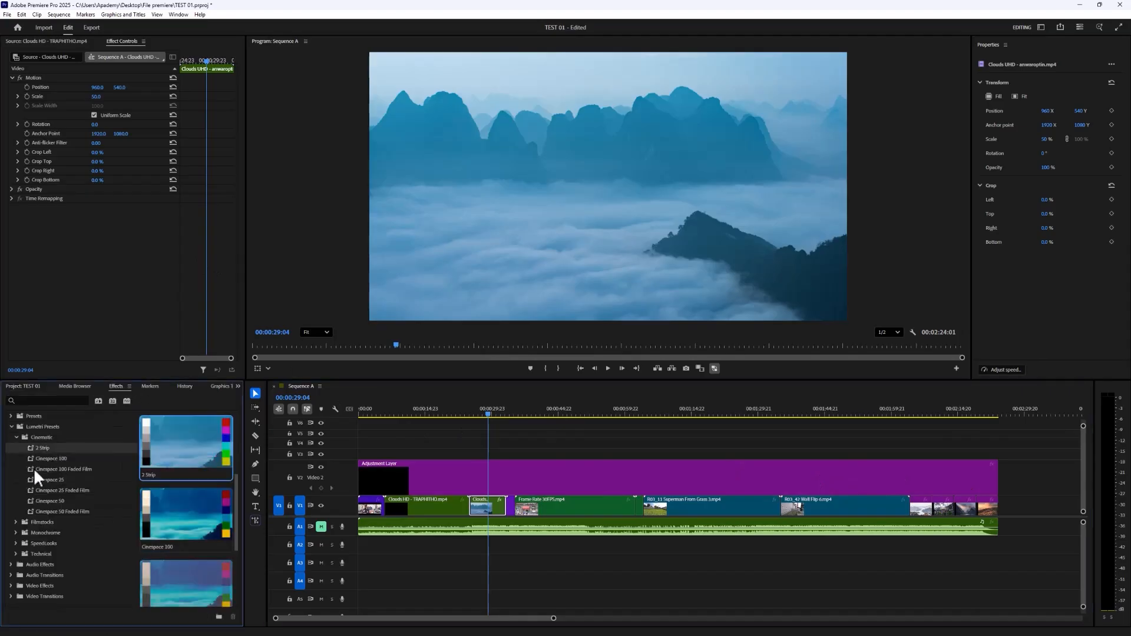
click(53, 501)
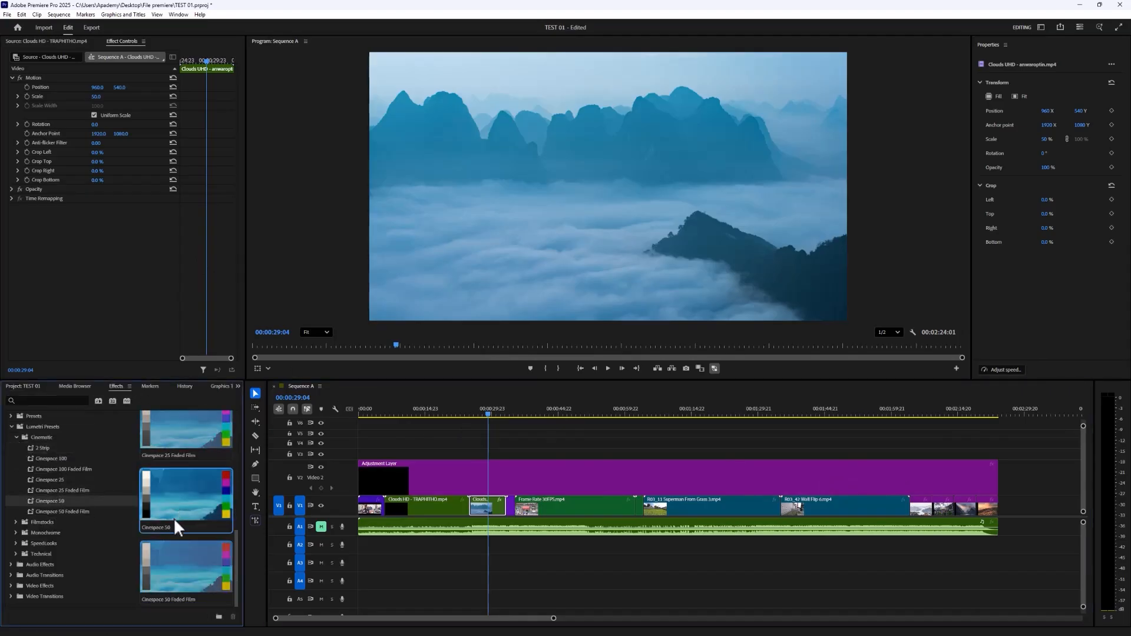
click(15, 522)
click(76, 553)
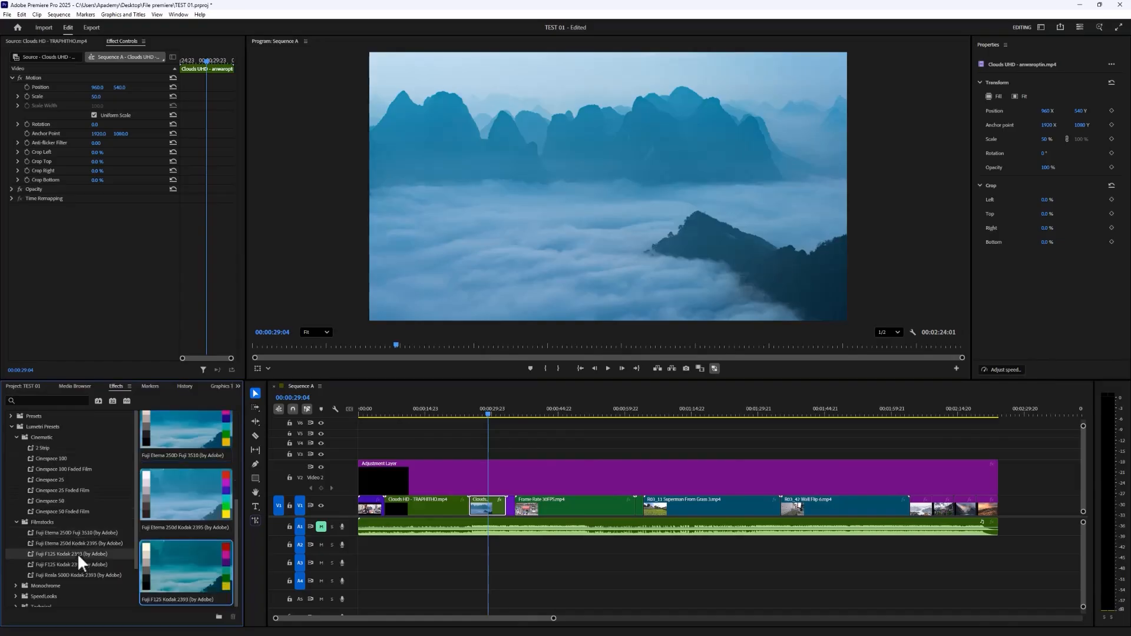
scroll(184, 541, up, 3)
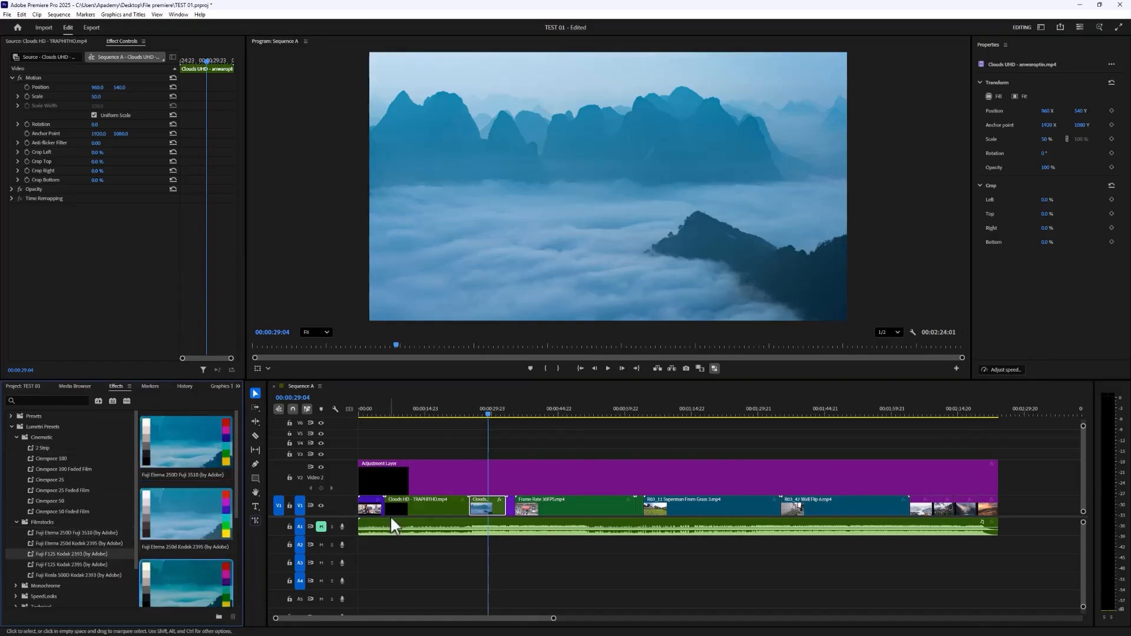
click(362, 509)
click(368, 510)
drag(180, 444, 397, 469)
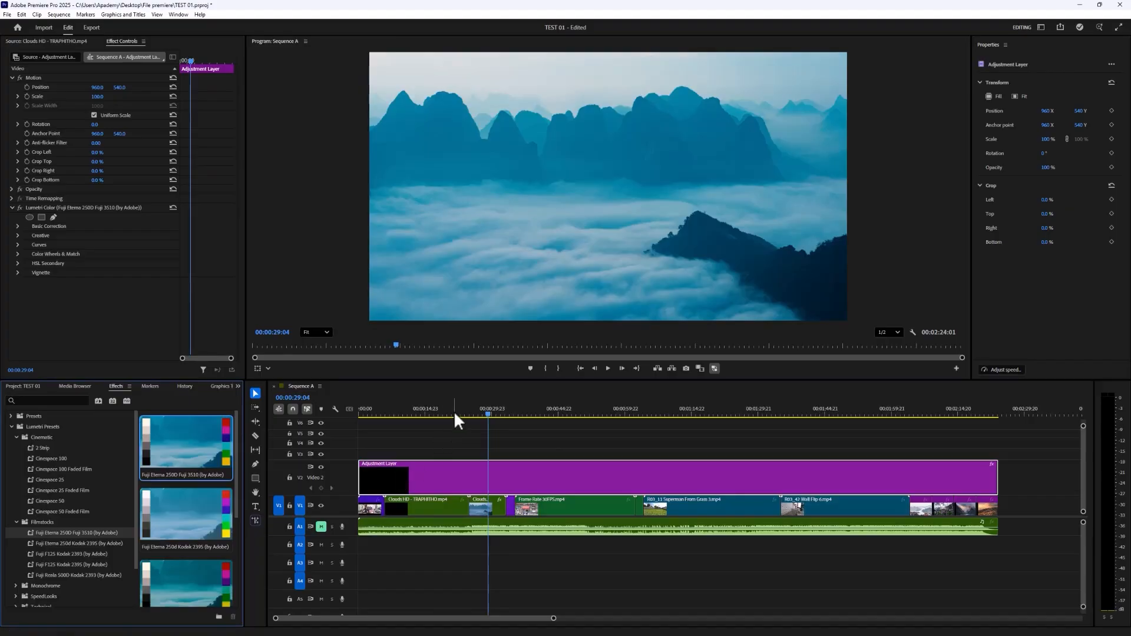
Place the playhead at 00:00:18:00 and toggle the Video 2 track's visibility repeatedly to compare the image with and without the preset.
mouse_move(454, 411)
mouse_down()
mouse_move(372, 413)
mouse_move(647, 425)
mouse_move(439, 426)
mouse_up()
click(321, 467)
click(321, 467)
click(321, 467)
click(321, 466)
click(321, 466)
click(321, 467)
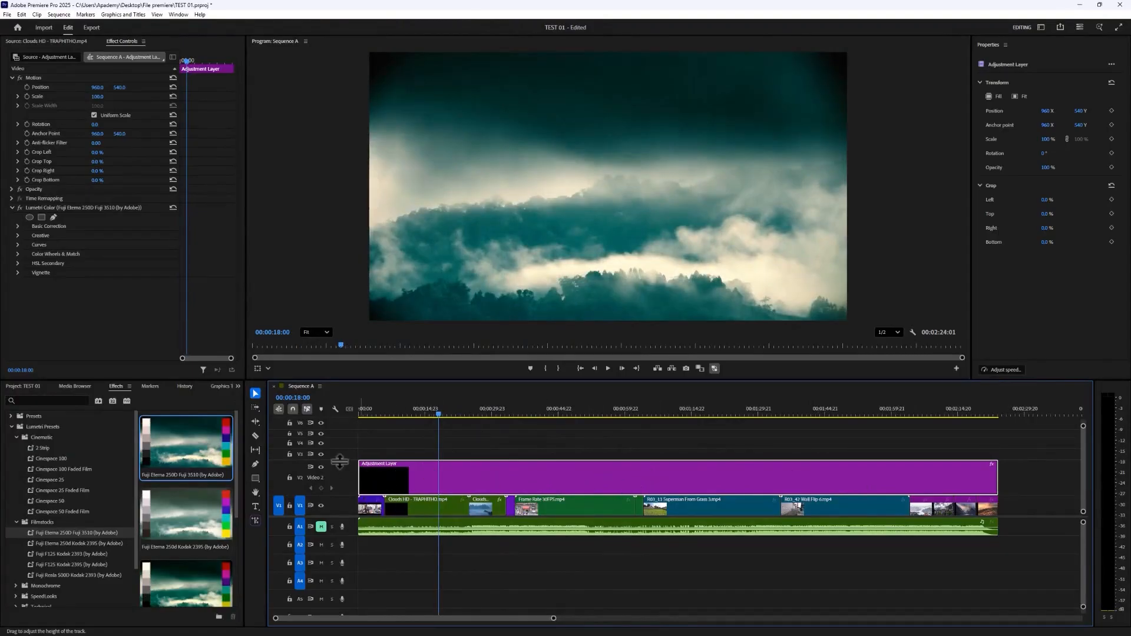
Reduce the Video 2 track's height and delete the adjustment layer from the timeline.
drag(341, 458, 385, 485)
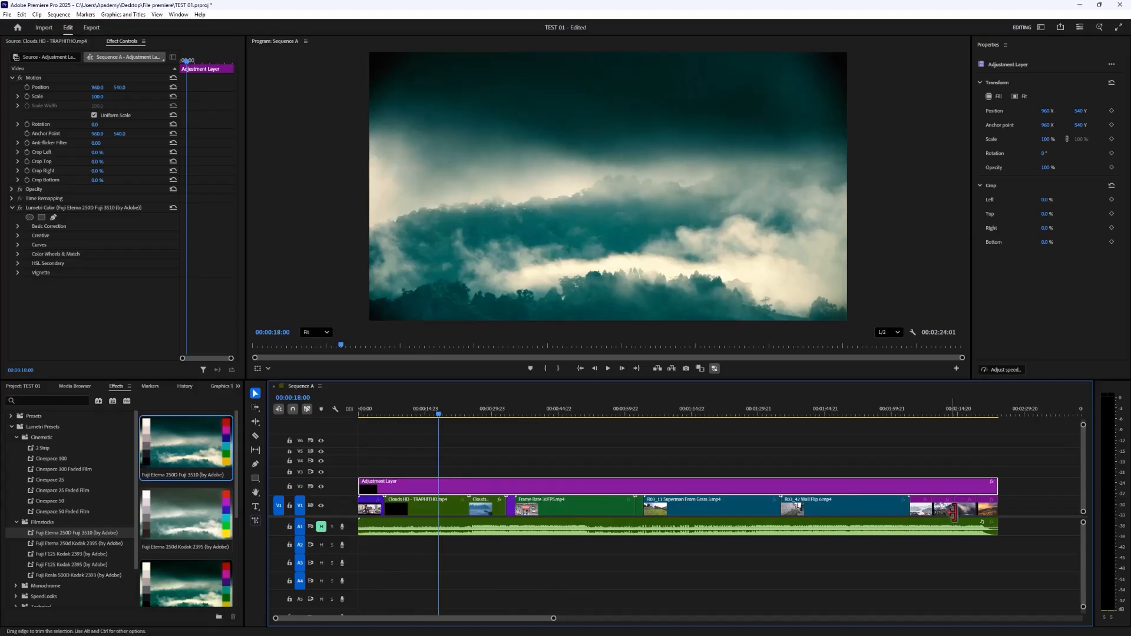
key(Delete)
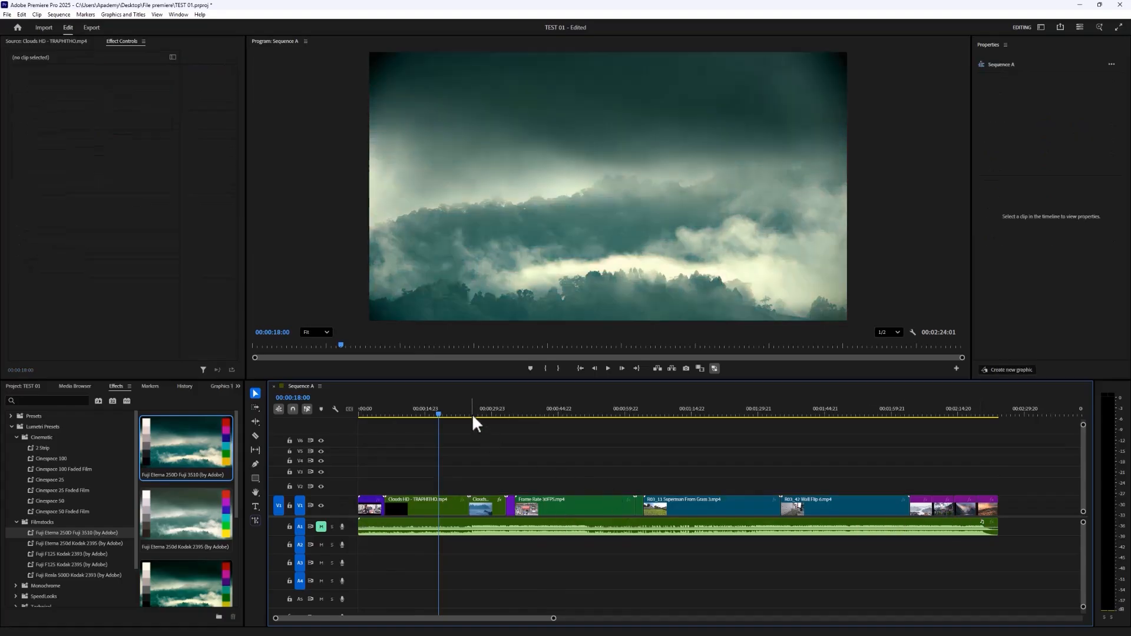
Move the Clouds HD - TRAPHITHO.mp4 clip from the Video 1 track up to the Video 2 track.
click(403, 500)
scroll(405, 499, up, 4)
click(399, 410)
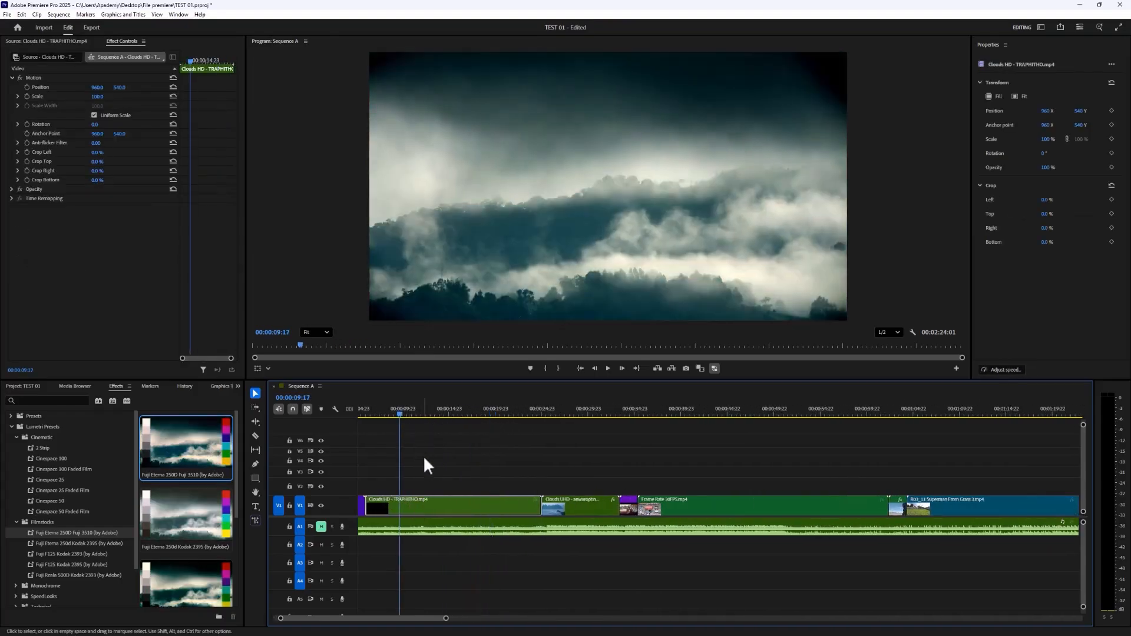
scroll(678, 507, down, 4)
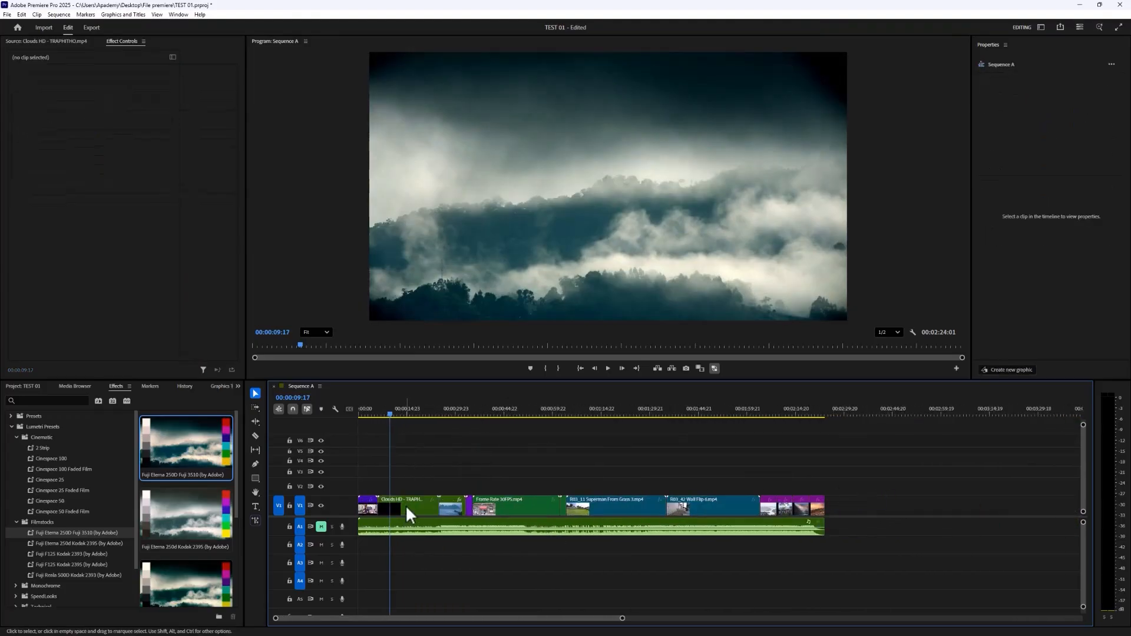
drag(405, 504, 406, 487)
scroll(383, 511, up, 3)
scroll(382, 589, up, 2)
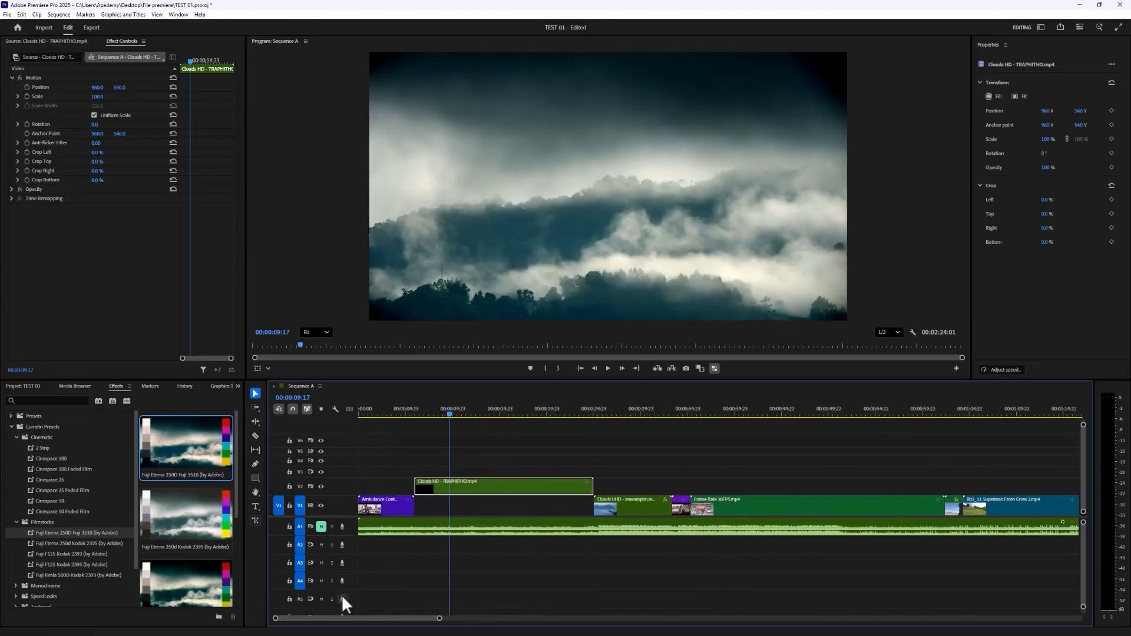
Try the Clouds HD - TRAPHITHO.mp4 clip at 50% speed, scrub to 00:00:11:00, and undo the speed change.
right_click(464, 483)
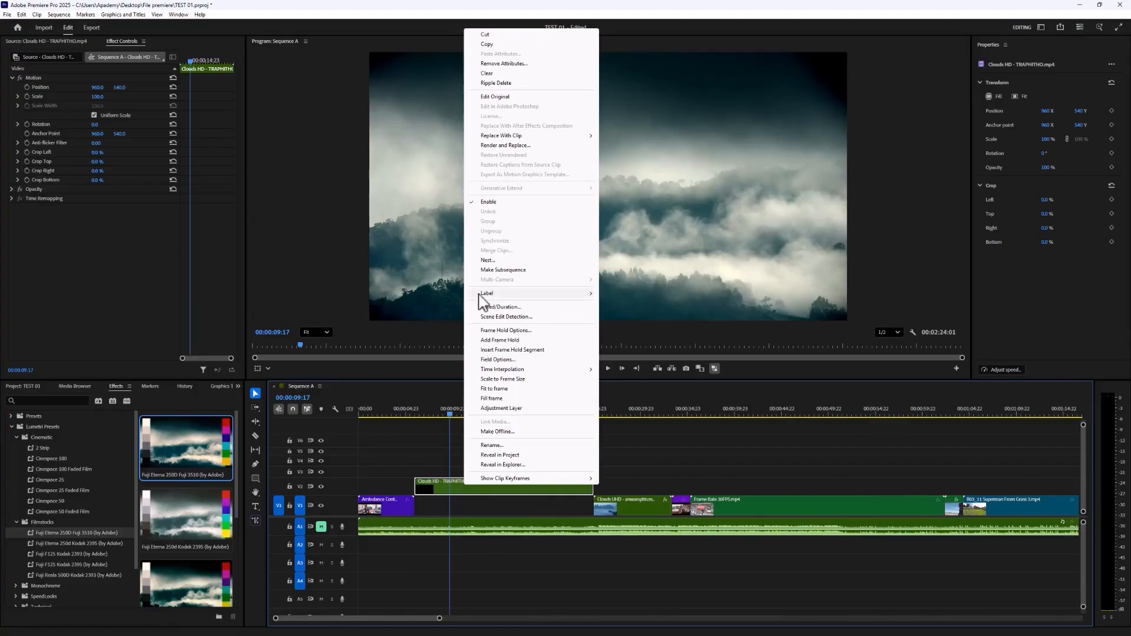
click(517, 307)
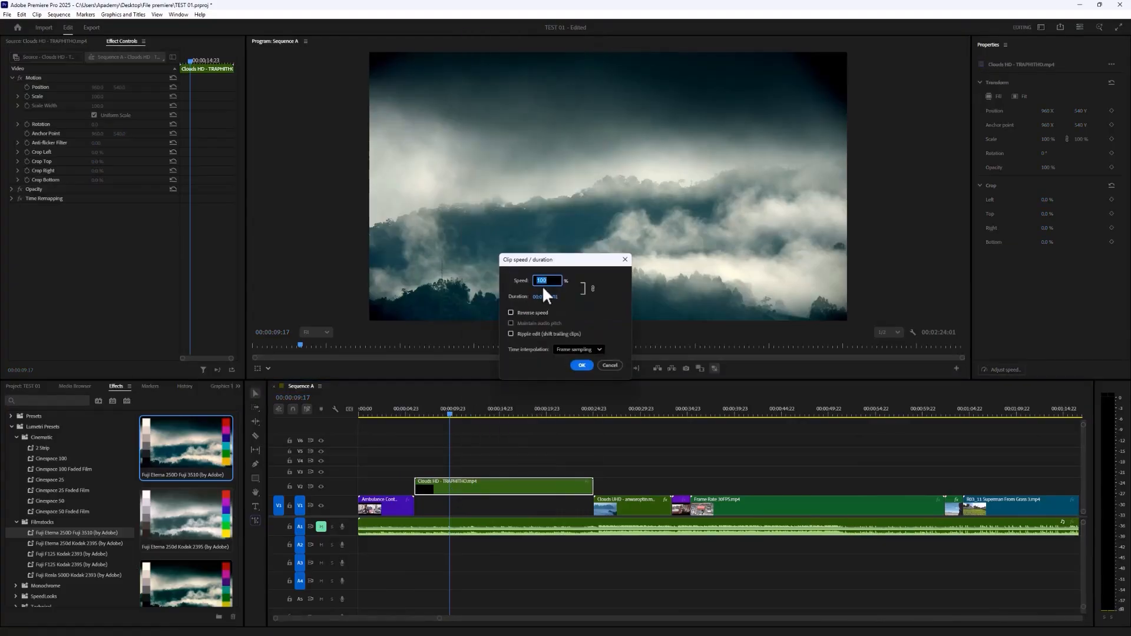
text(50)
key(Return)
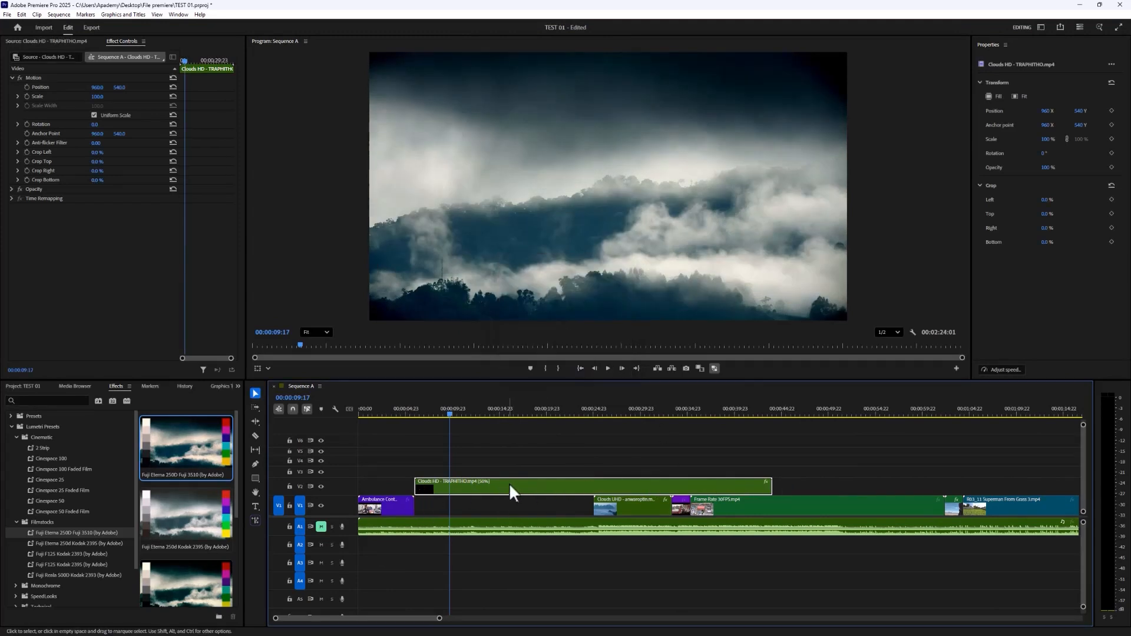
mouse_move(462, 414)
mouse_down()
mouse_move(511, 416)
mouse_move(462, 414)
mouse_up()
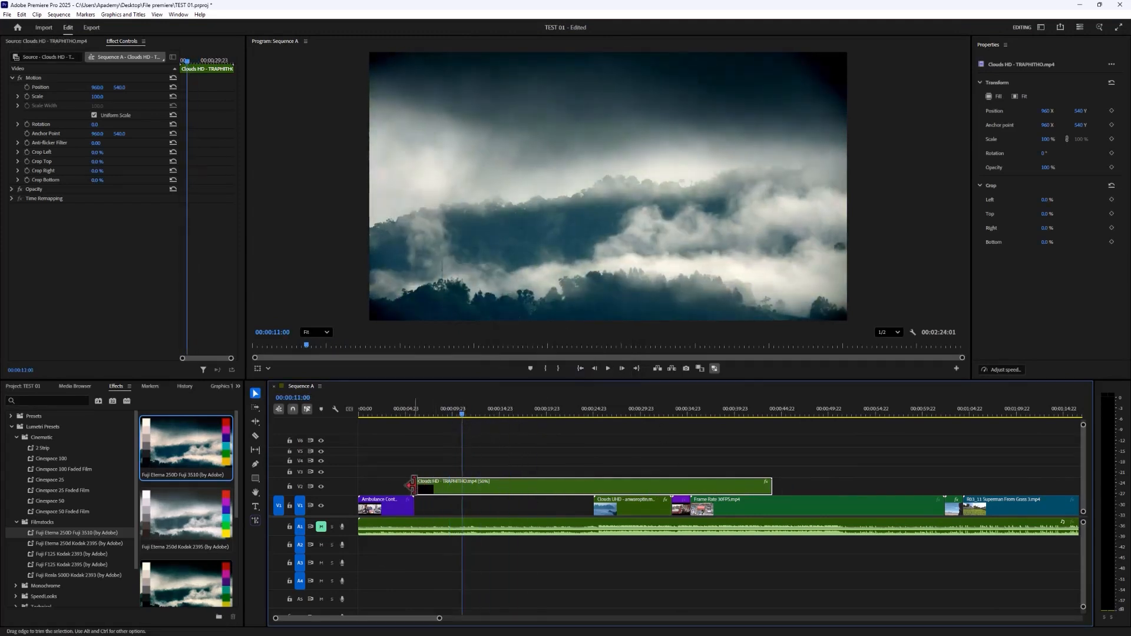
key(ctrl+z)
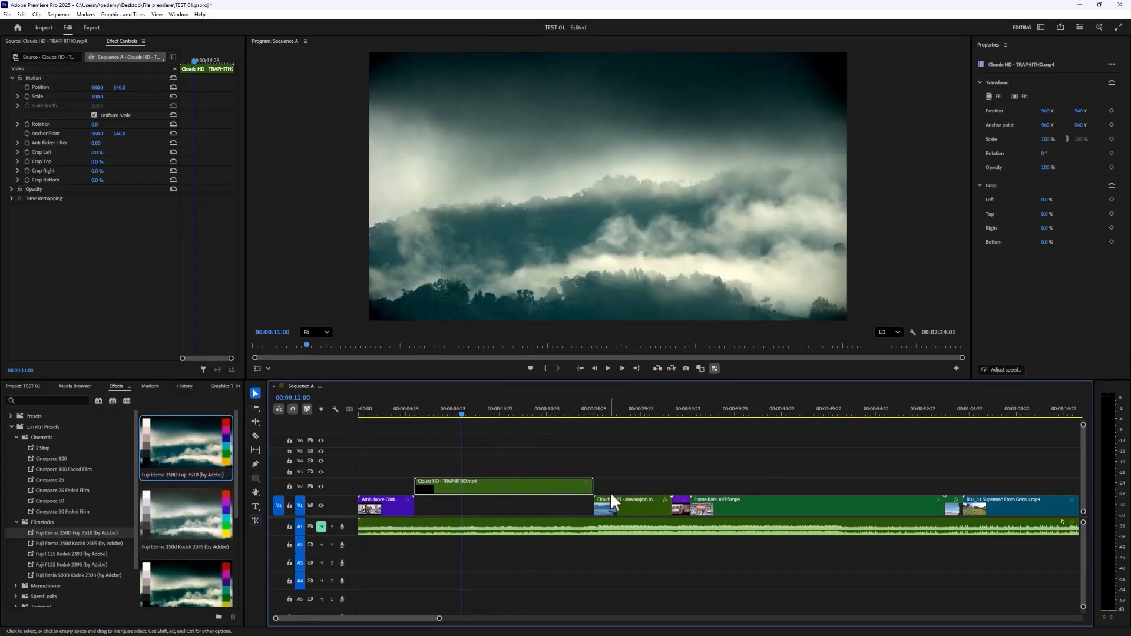
Set the Clouds HD - TRAPHITHO.mp4 clip's speed to 200% and preview it from its start.
right_click(531, 491)
click(573, 311)
text(200)
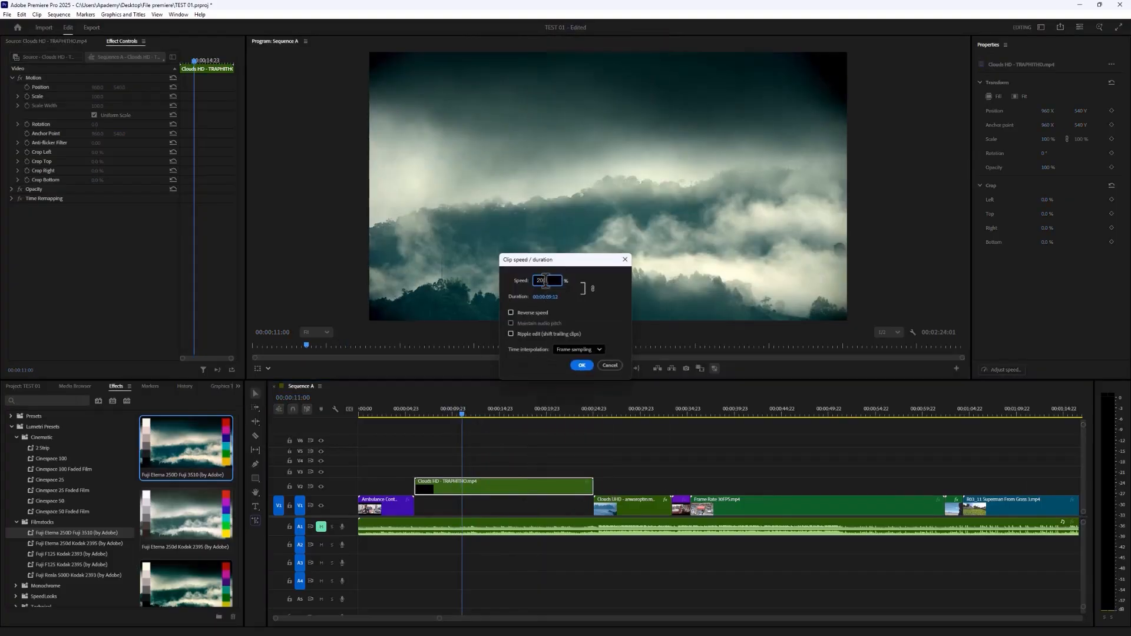
key(Return)
drag(463, 413, 416, 414)
click(609, 369)
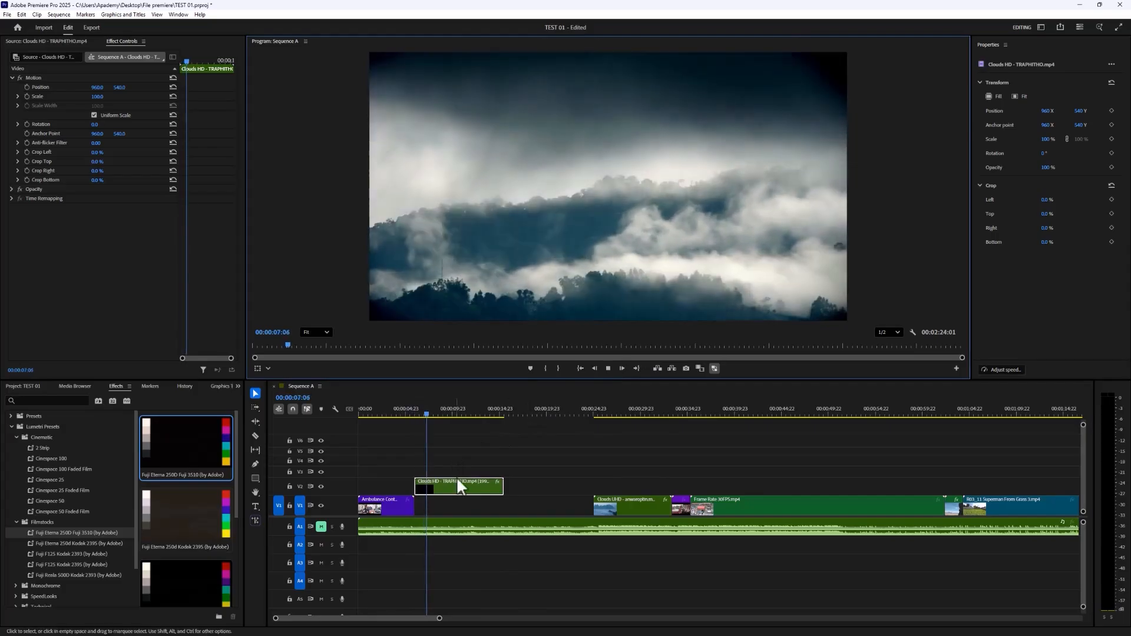
click(607, 368)
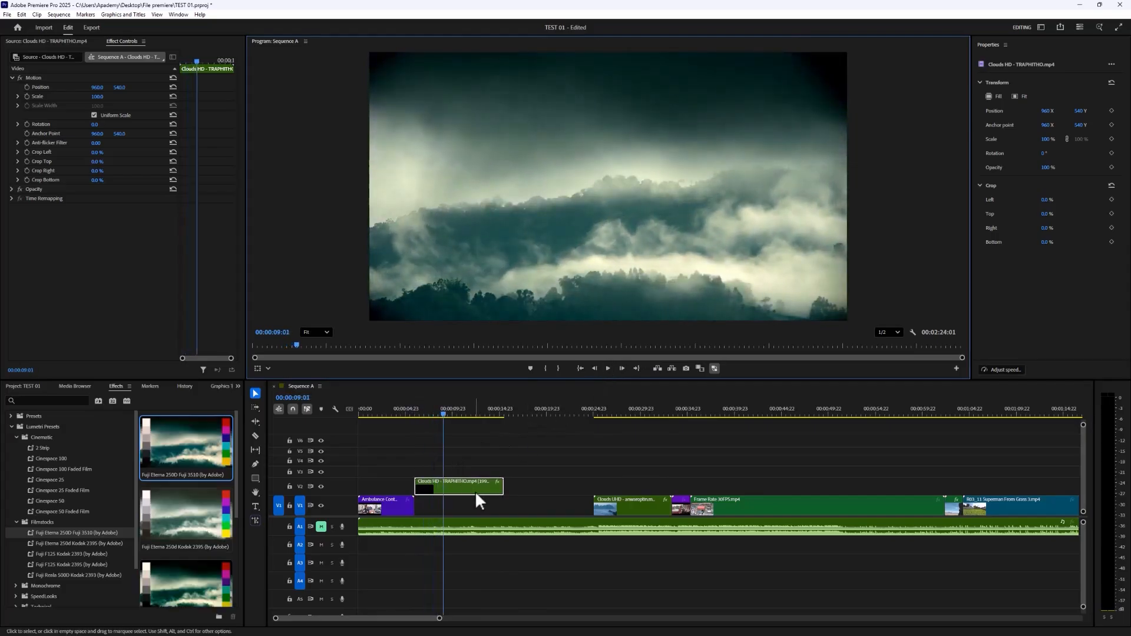
Raise the Clouds HD - TRAPHITHO.mp4 clip's speed to 500% and preview it from its start.
right_click(475, 490)
click(512, 314)
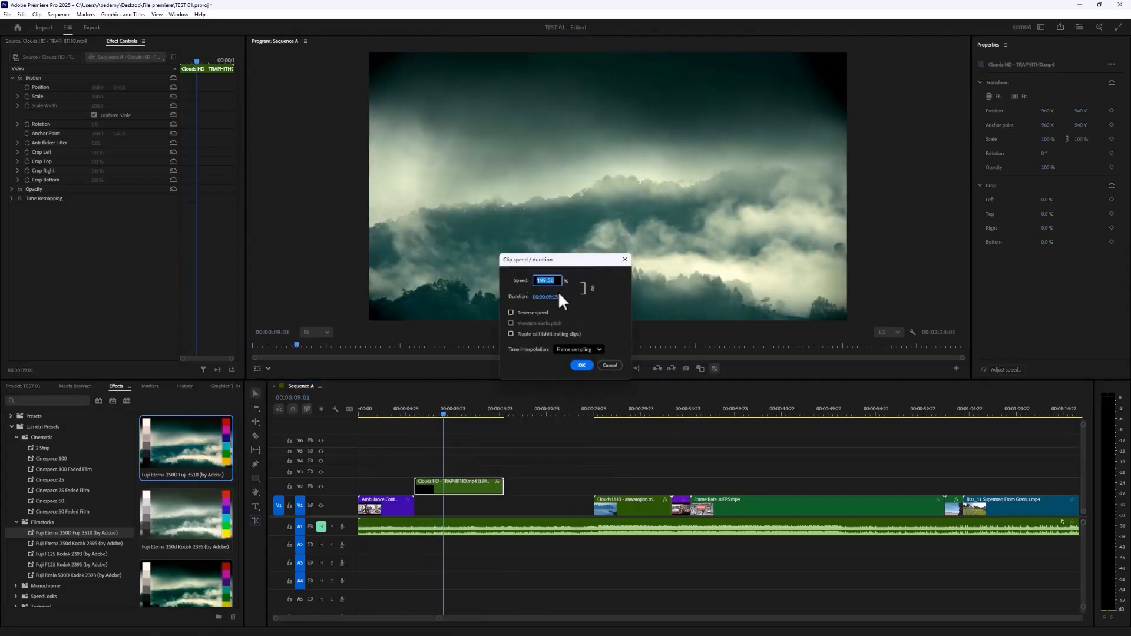
text(500)
key(Return)
drag(434, 413, 419, 414)
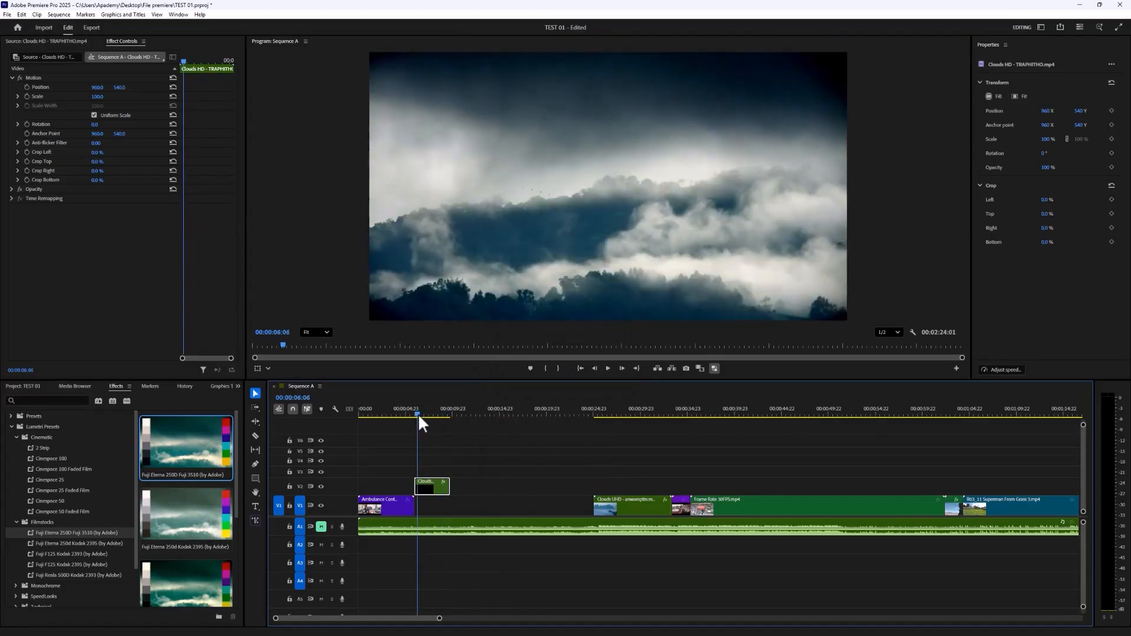
click(608, 368)
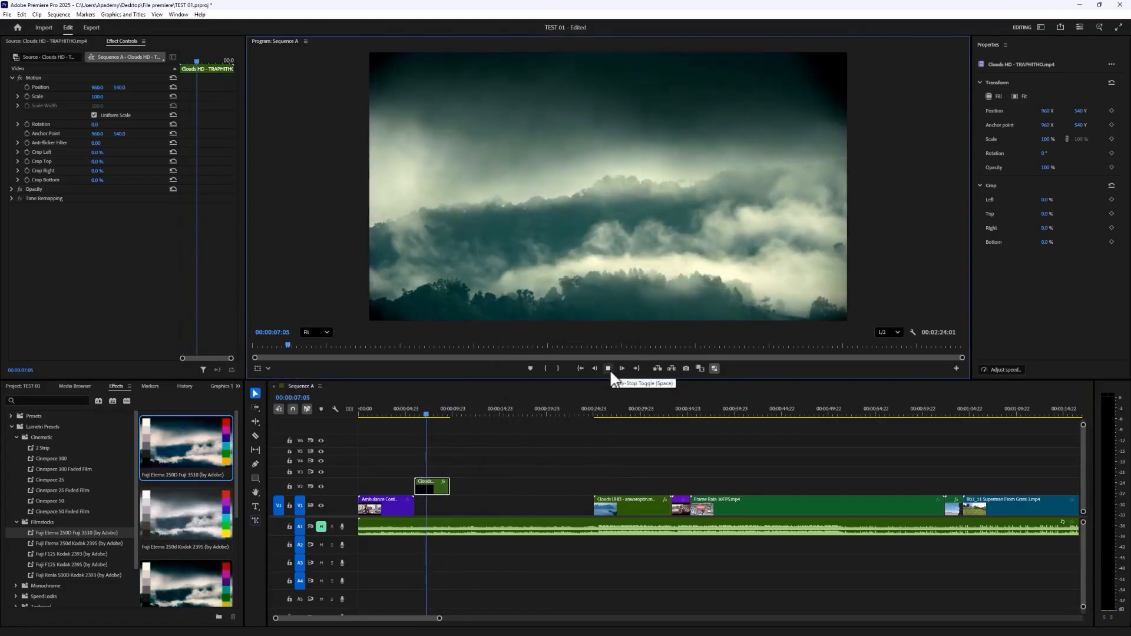
click(608, 368)
Undo both speed changes on the Clouds HD - TRAPHITHO.mp4 clip and its move to the Video 2 track.
key(ctrl+z)
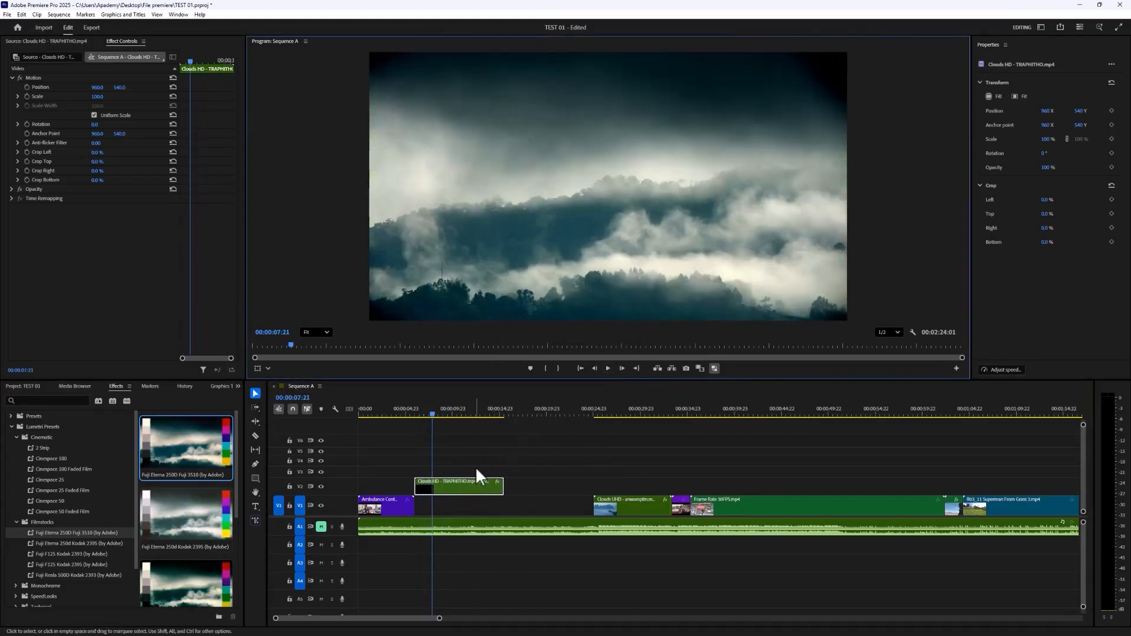
key(ctrl+z)
key(ctrl+z)
Move the Ambulance Context.mov clip up to the Video 2 track, reverse its speed, and return the playhead to the sequence start.
mouse_move(390, 414)
mouse_down()
mouse_move(345, 416)
mouse_move(377, 415)
mouse_up()
drag(386, 506, 384, 486)
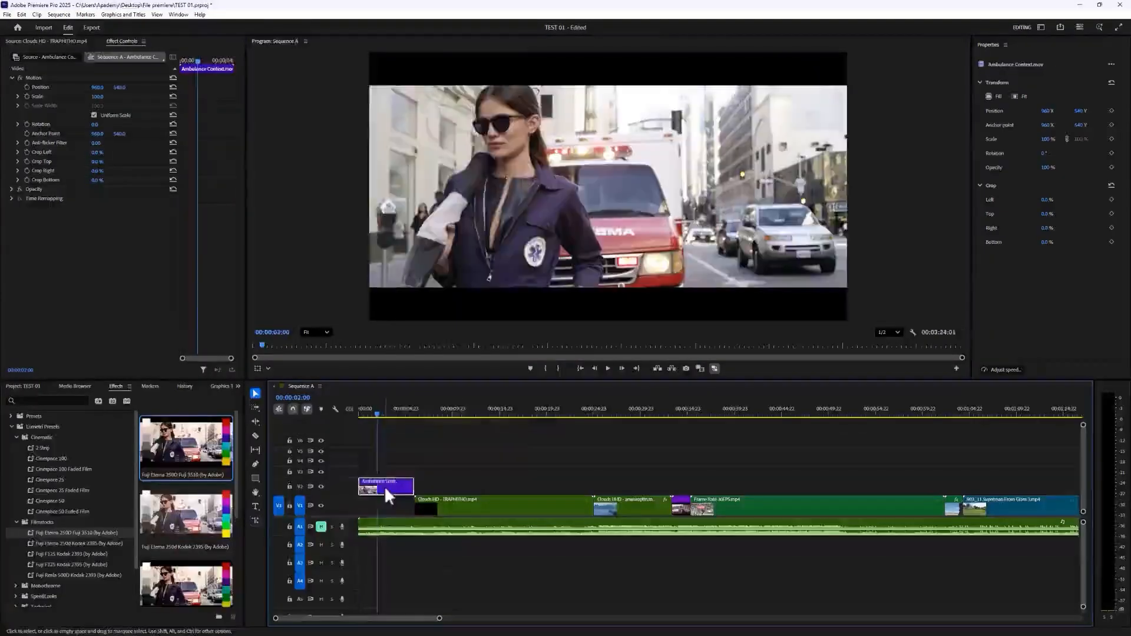
right_click(385, 487)
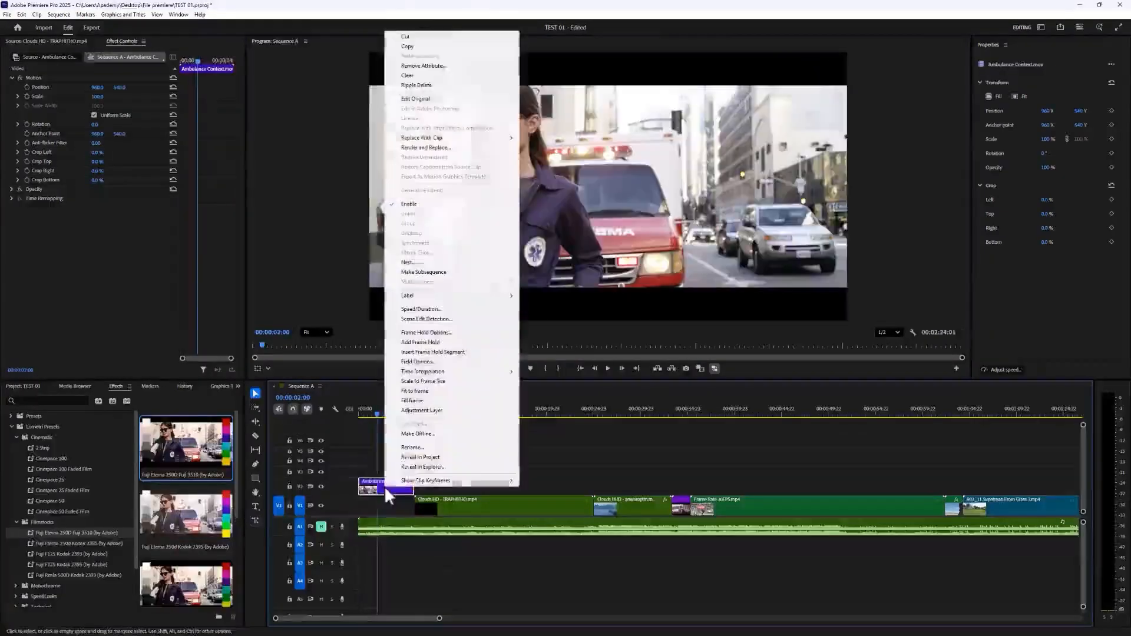
click(421, 309)
click(529, 312)
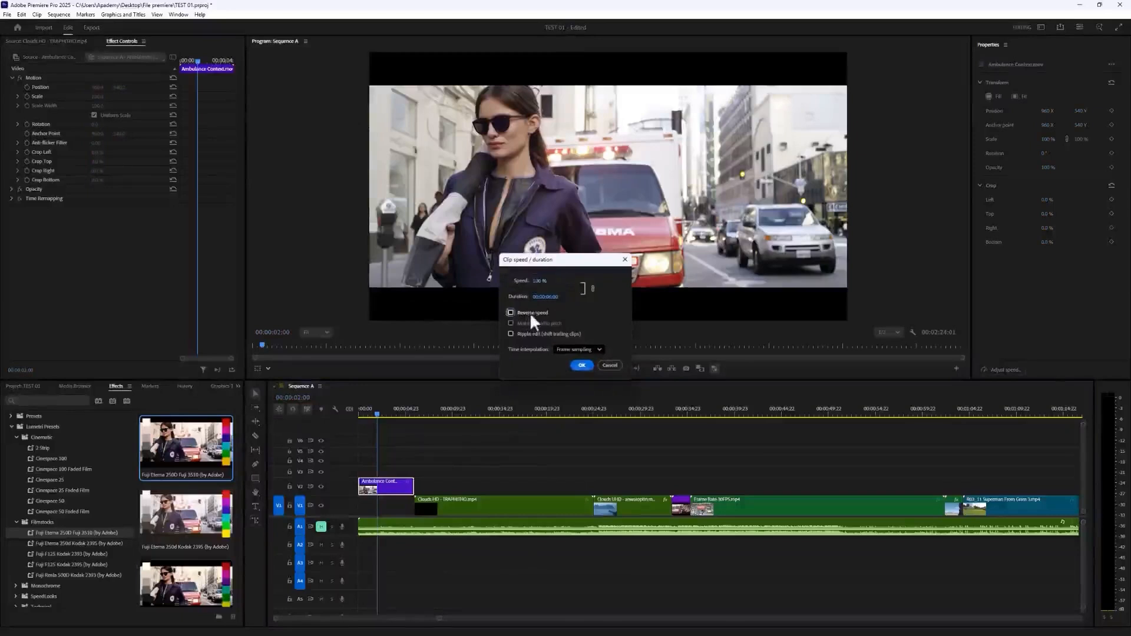
click(581, 365)
click(361, 414)
mouse_move(361, 415)
mouse_down()
mouse_move(408, 408)
mouse_move(359, 419)
mouse_up()
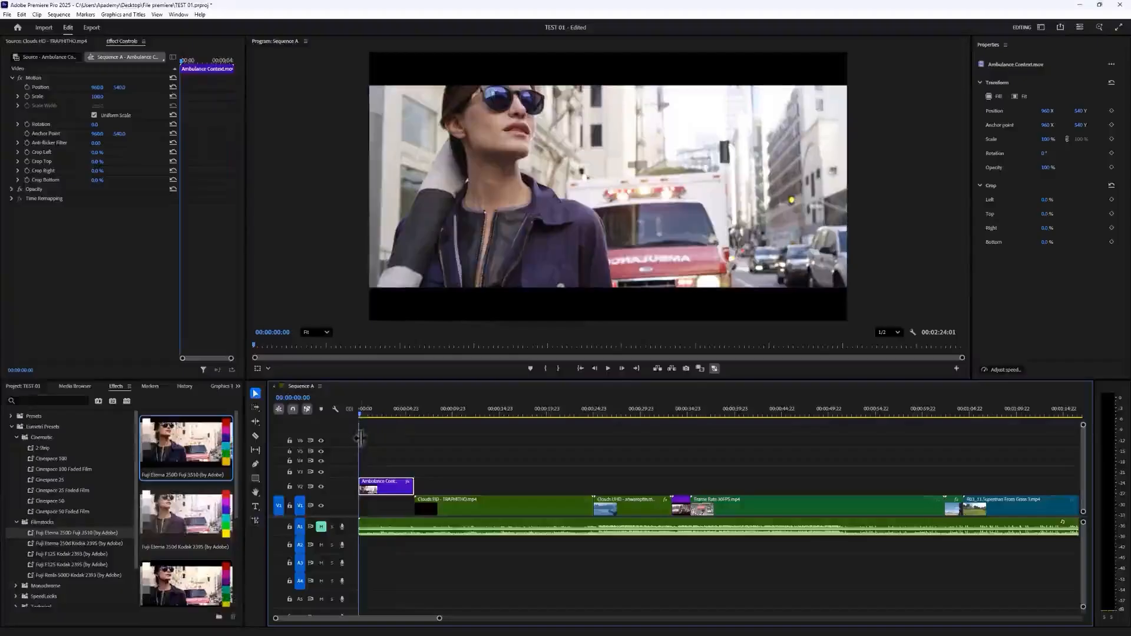
Turn off reverse speed on the Ambulance Context.mov clip and return it to the Video 1 track.
right_click(393, 493)
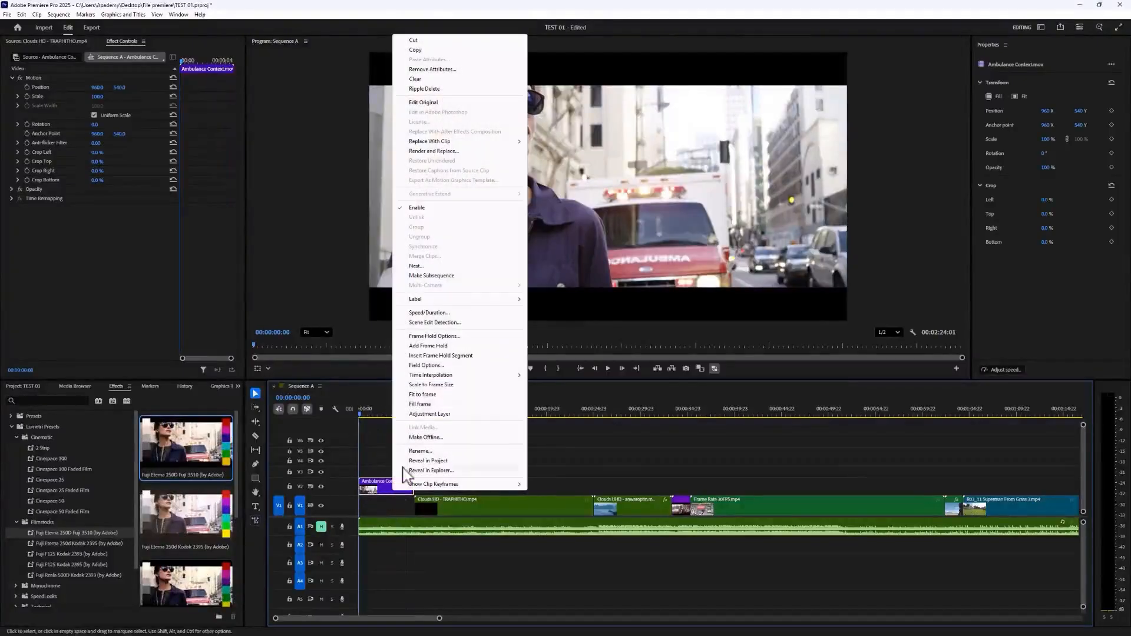
click(432, 314)
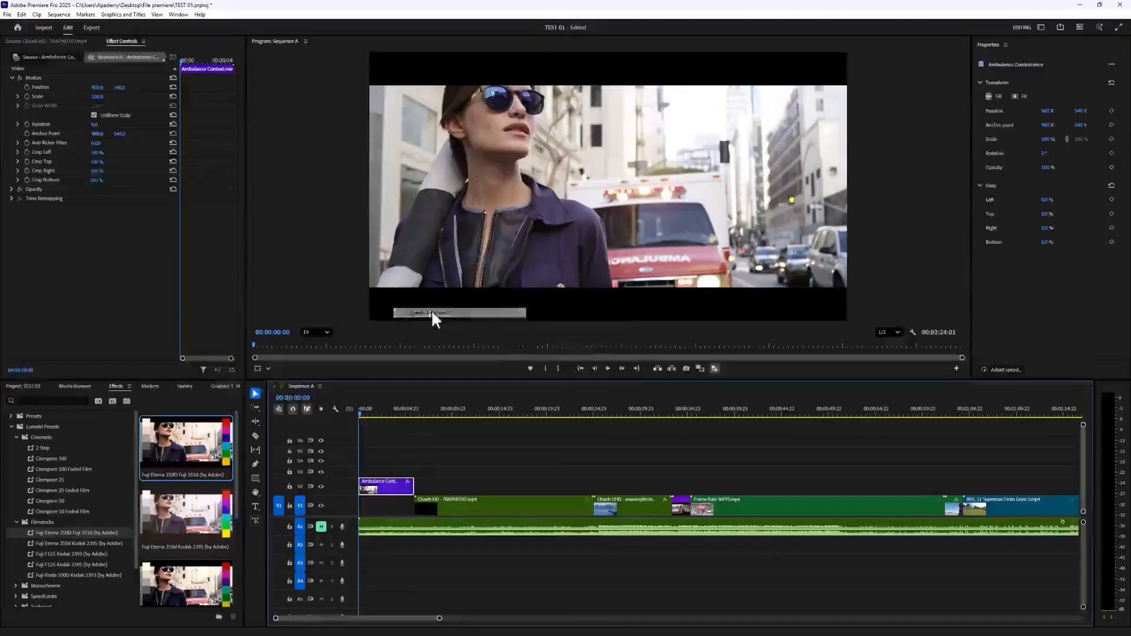
click(534, 313)
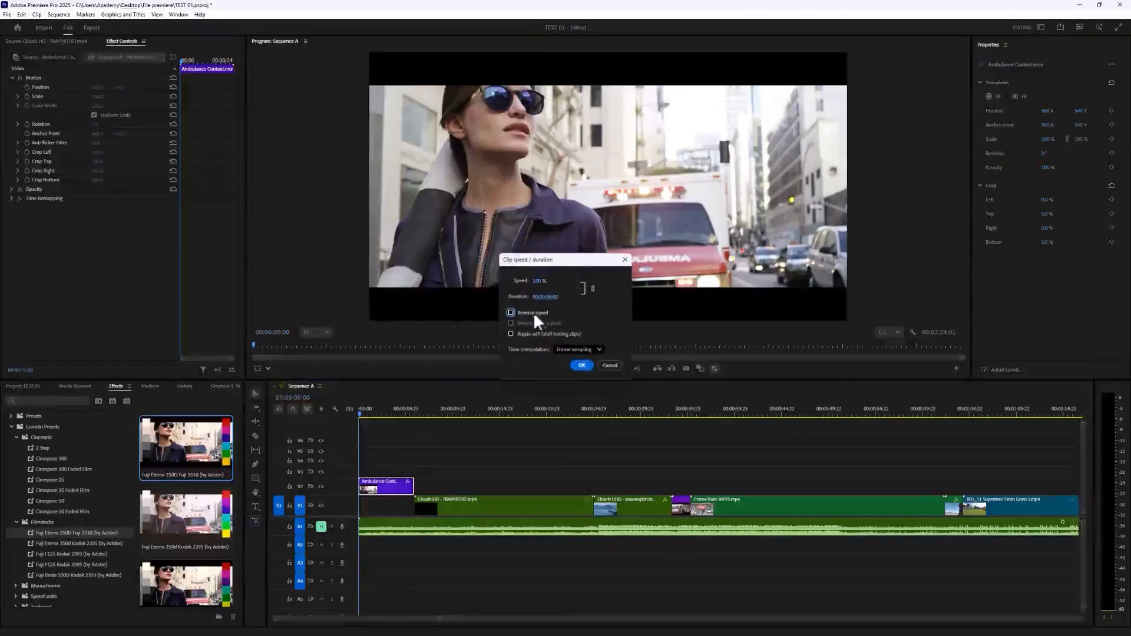
click(581, 366)
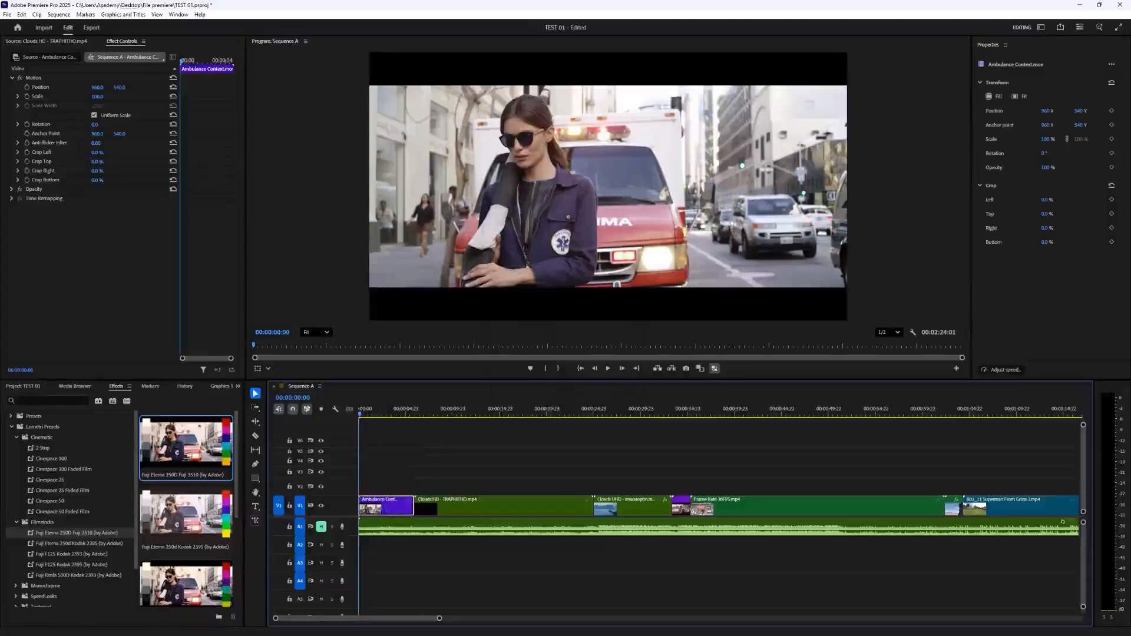
Place the playhead at 00:00:20:06 and select all clips in the project's Footage 1 bin.
drag(442, 407, 549, 414)
click(769, 479)
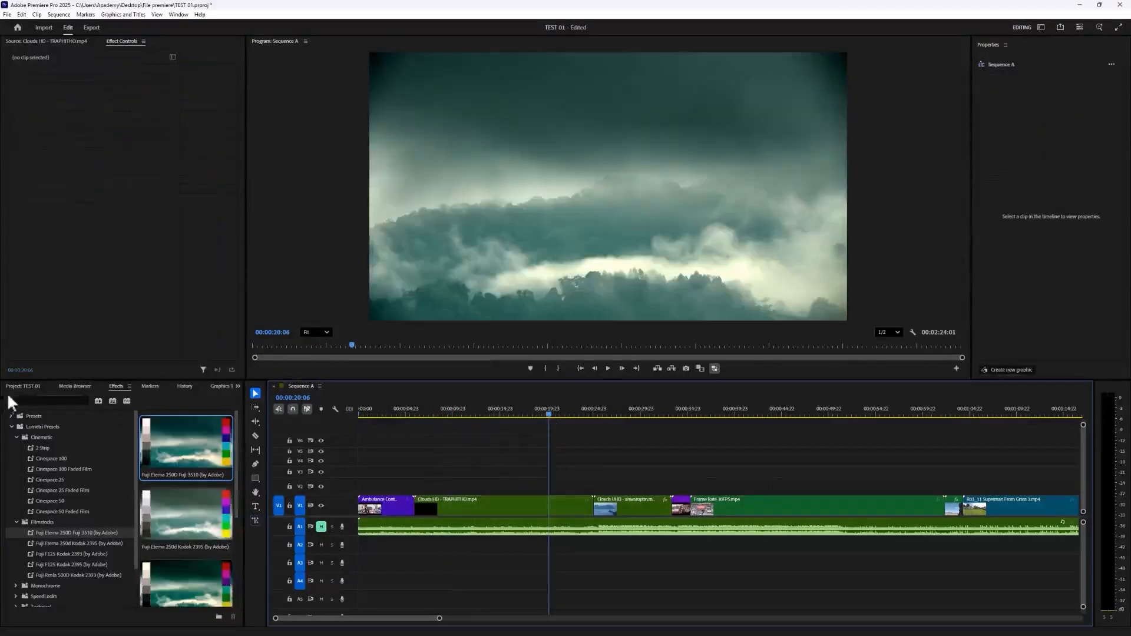
click(20, 386)
click(26, 449)
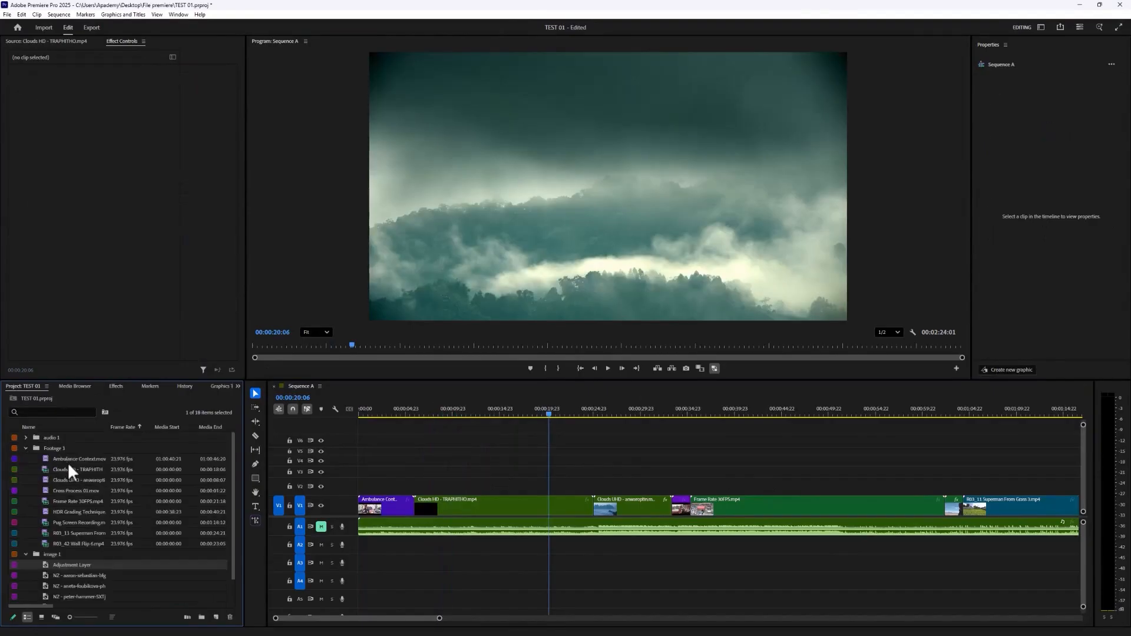
shift+click(71, 544)
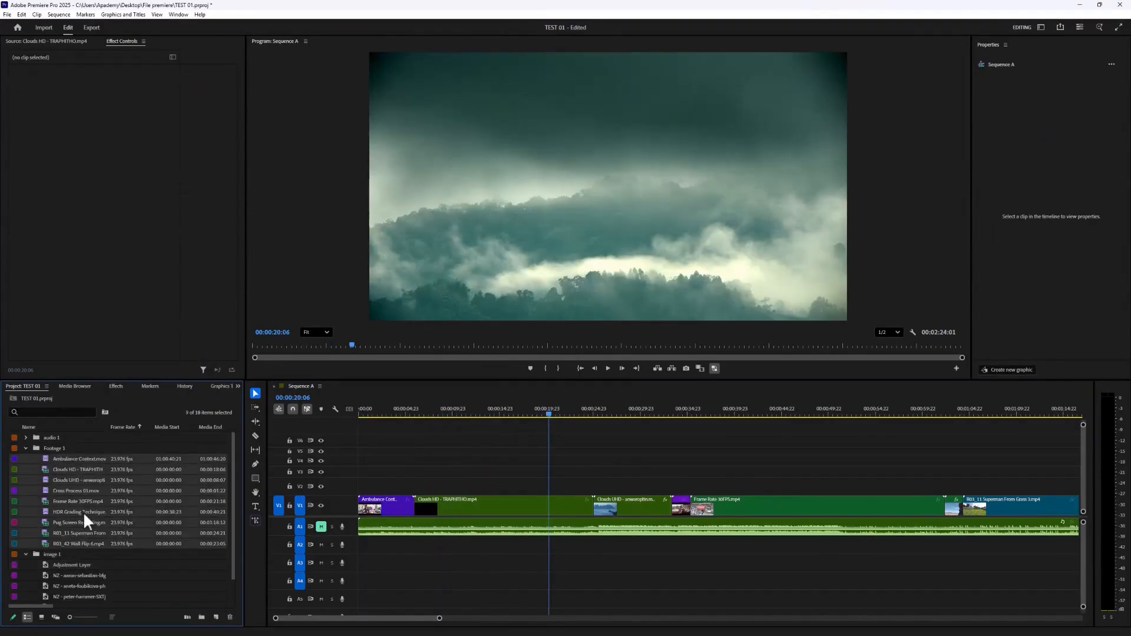
Start creating proxies for the selected footage clips, review the frame size options, and keep Quarter.
right_click(86, 473)
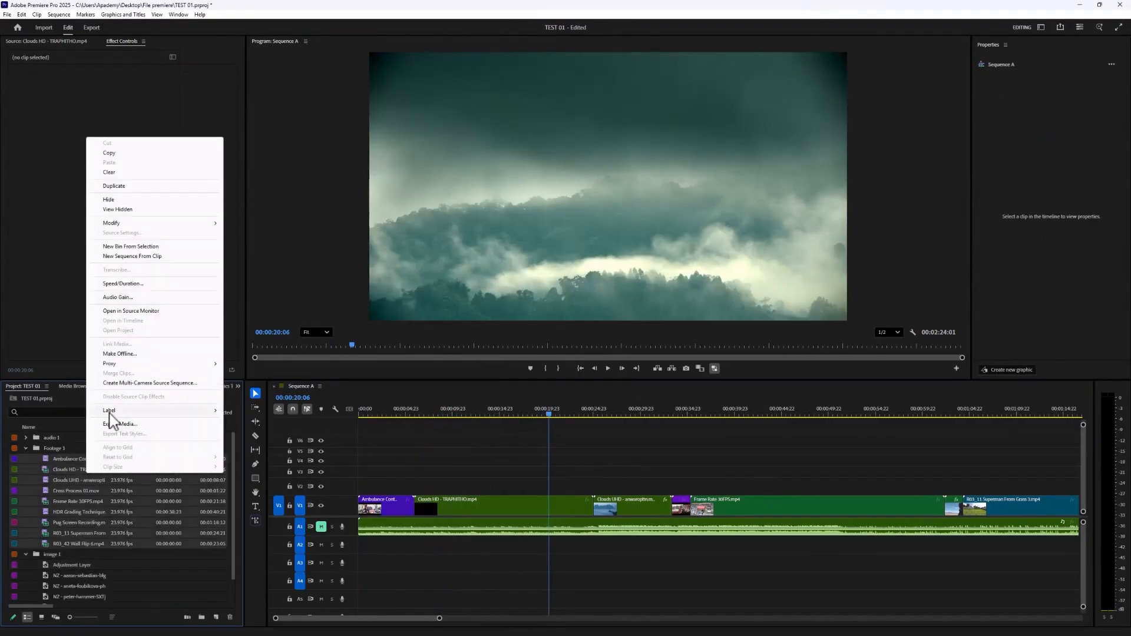
mouse_move(202, 368)
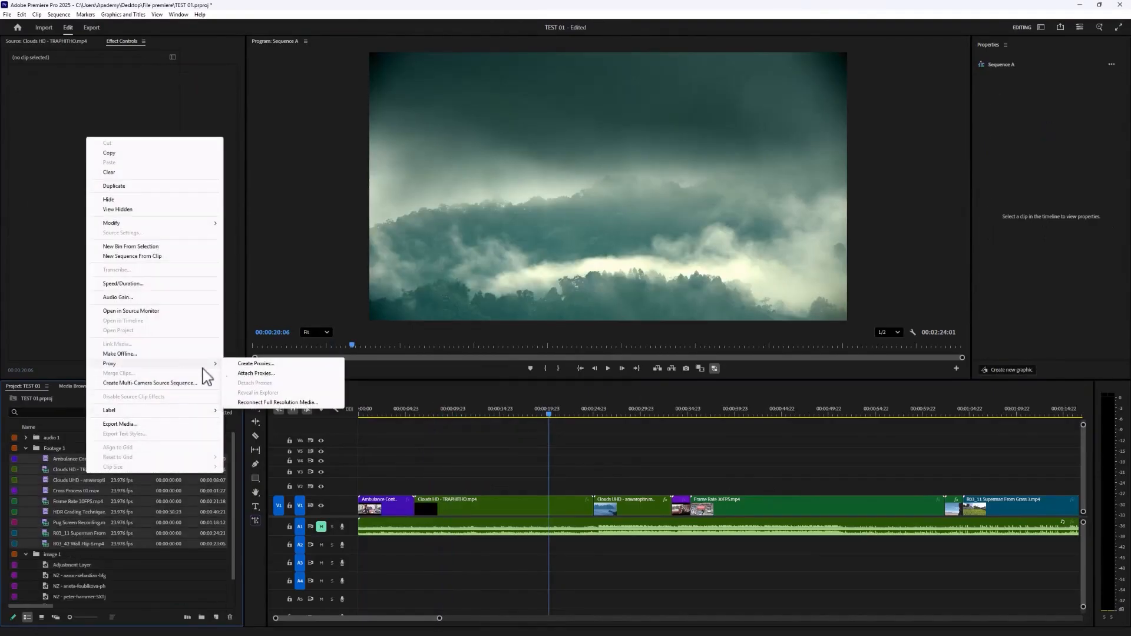
click(266, 364)
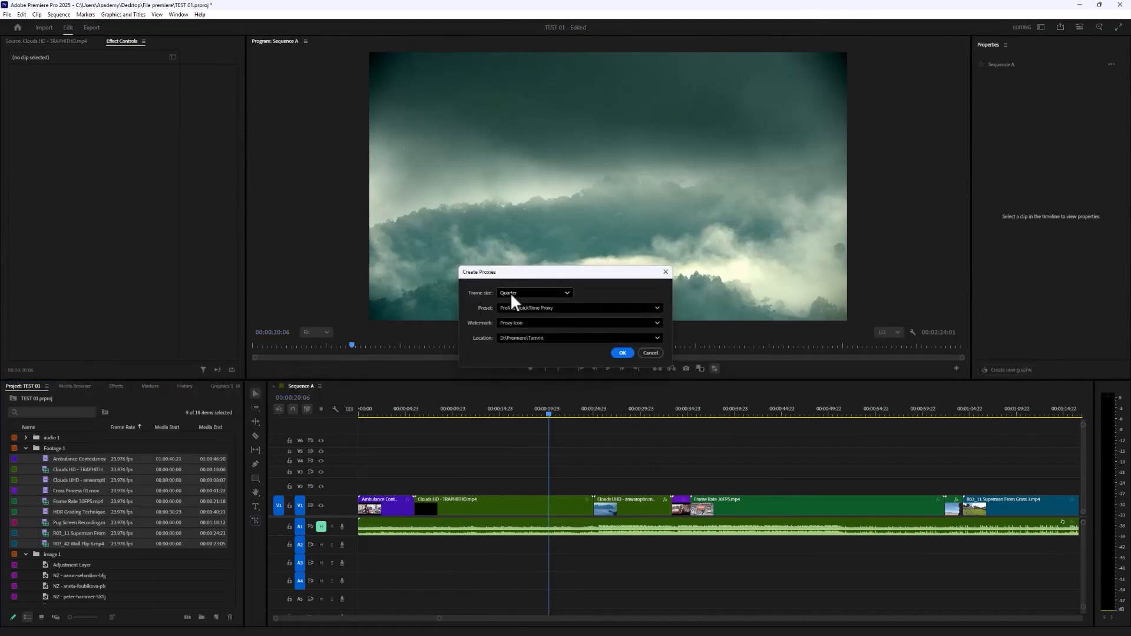
click(512, 295)
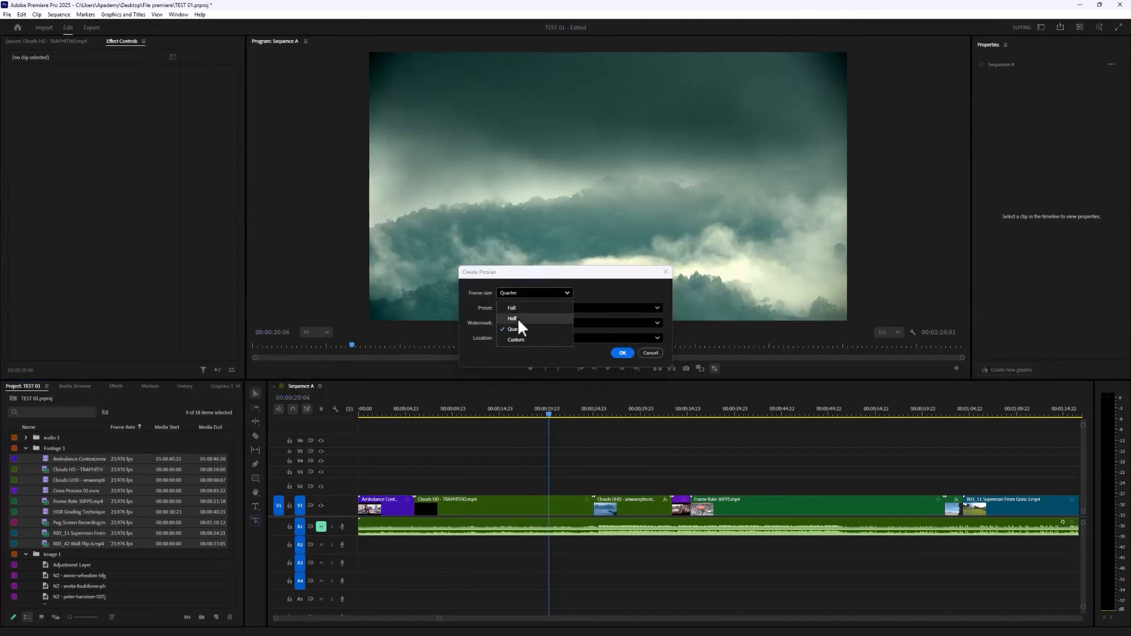
click(597, 284)
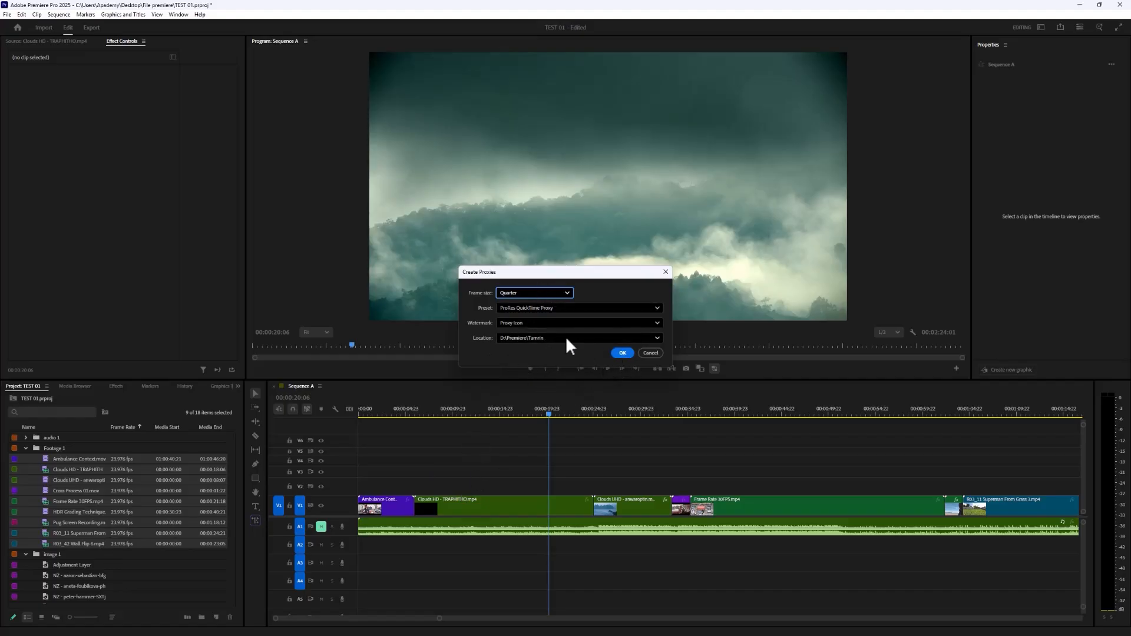
Set the proxies' save location to the File premiere folder on the Desktop.
click(550, 339)
click(535, 364)
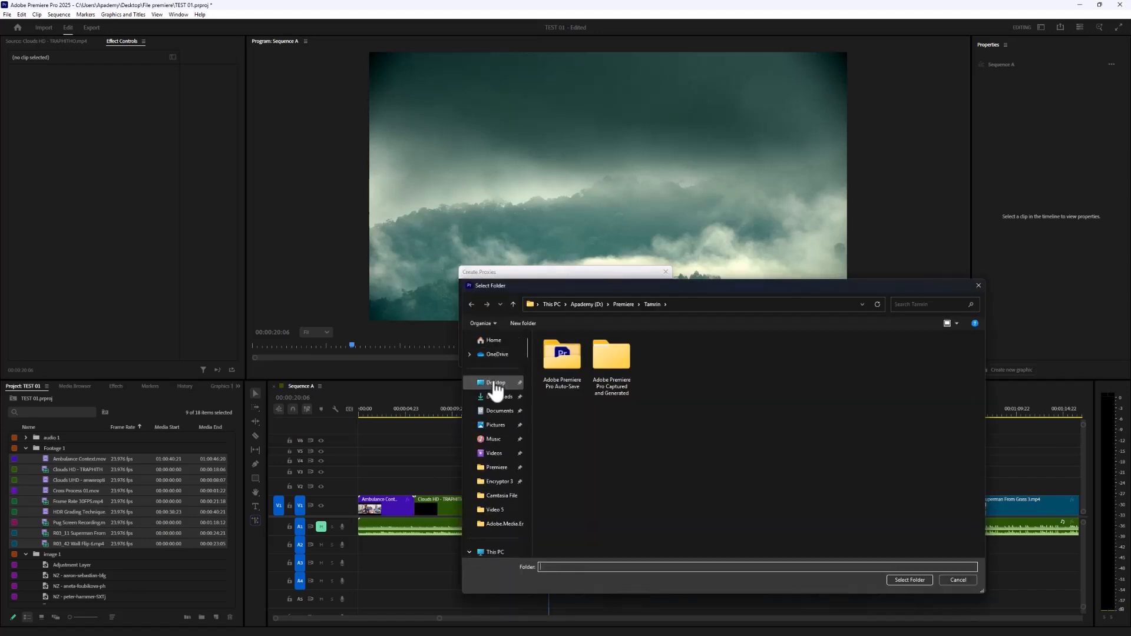
click(497, 385)
scroll(669, 468, down, 1)
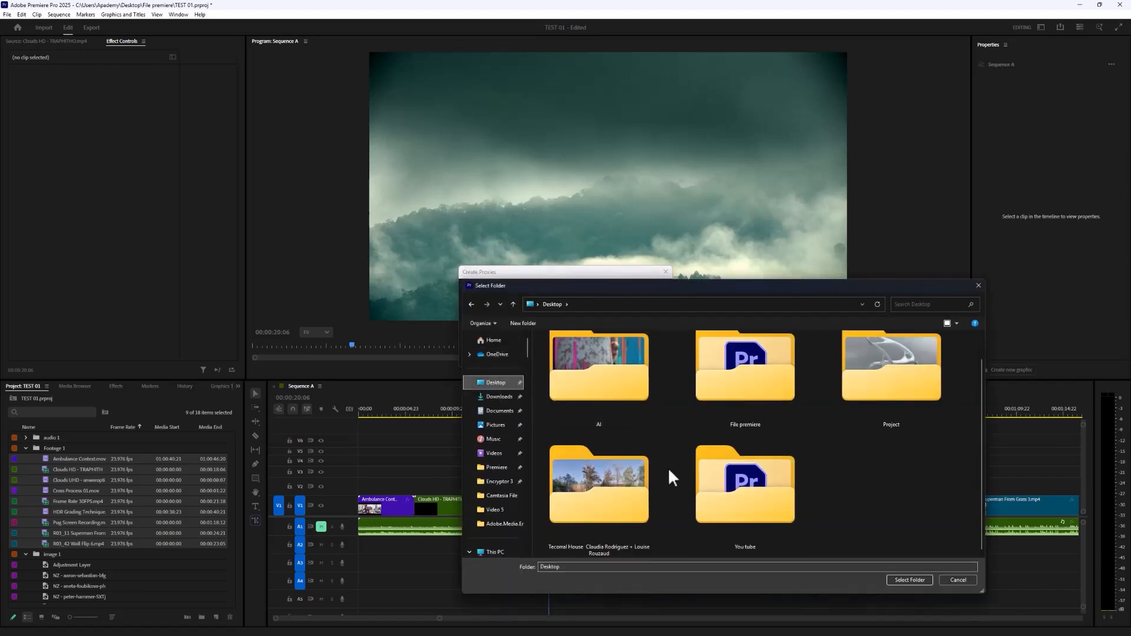
double_click(747, 384)
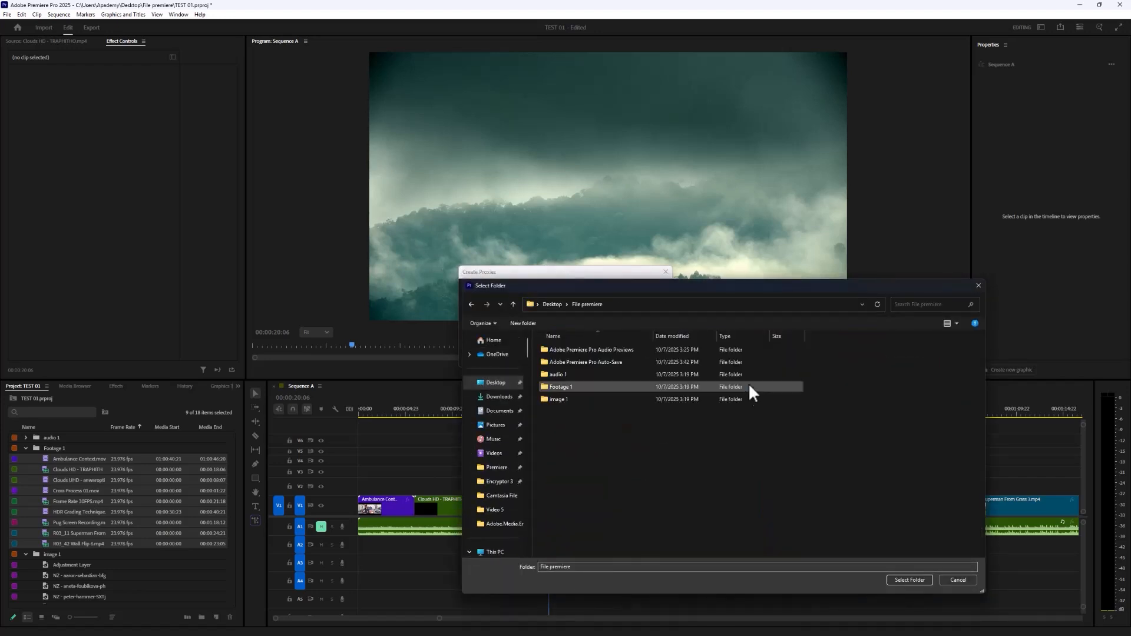
click(924, 579)
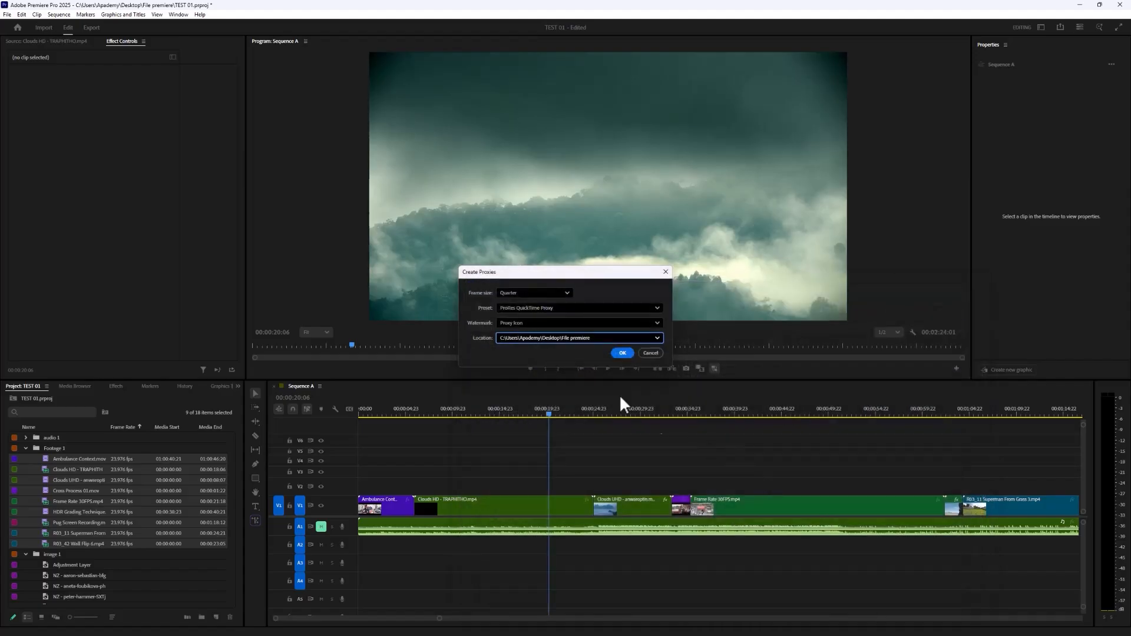
Confirm the proxy creation for the selected footage and minimize Media Encoder once the proxies are encoded.
click(622, 354)
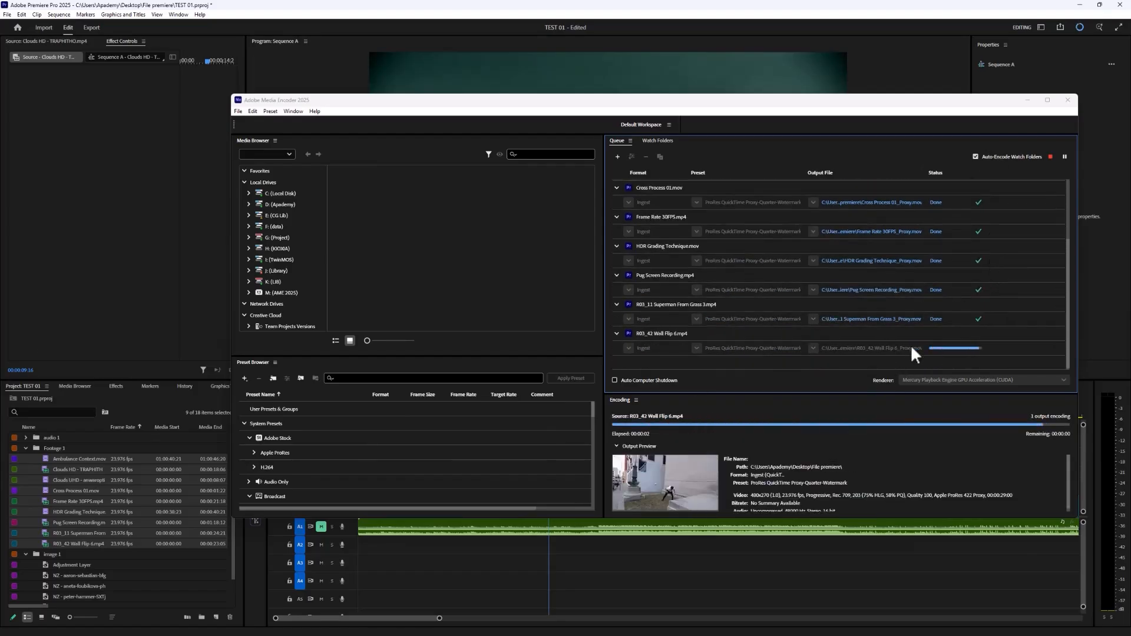
click(1026, 100)
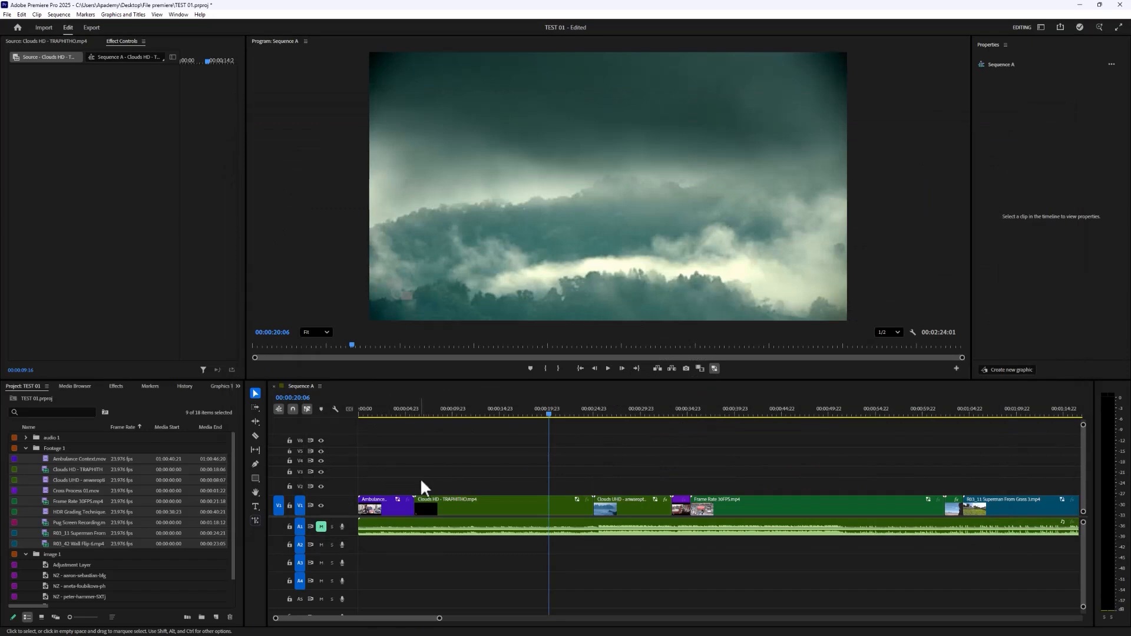
Place the playhead at 00:00:17:13 and switch proxies off and back on to compare the Clouds HD clip.
scroll(488, 460, up, 3)
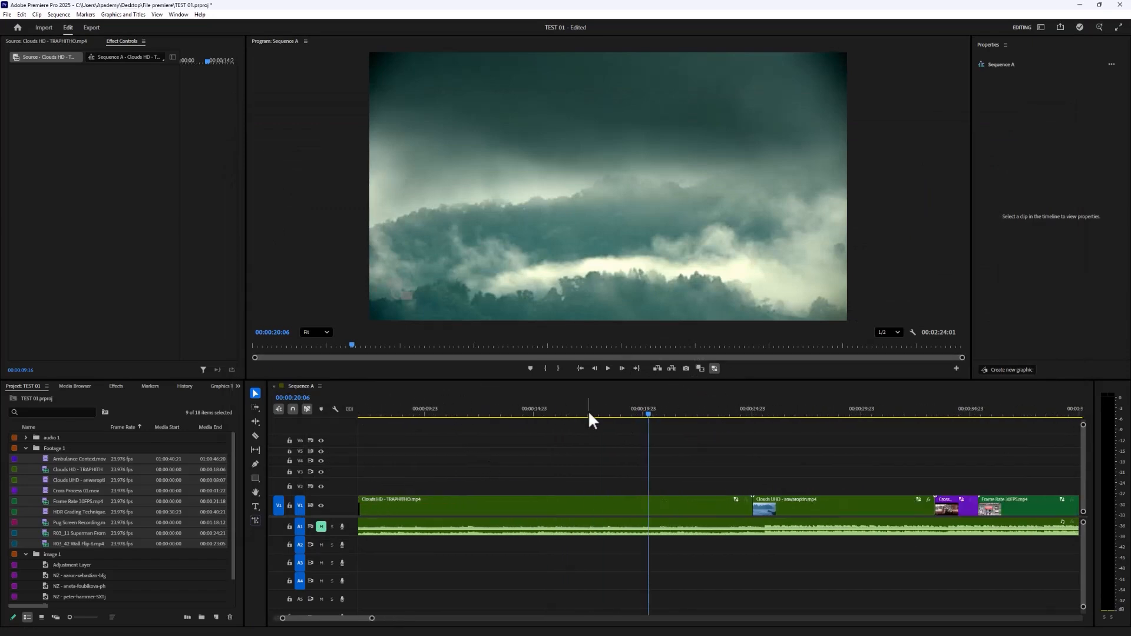
drag(589, 412, 742, 418)
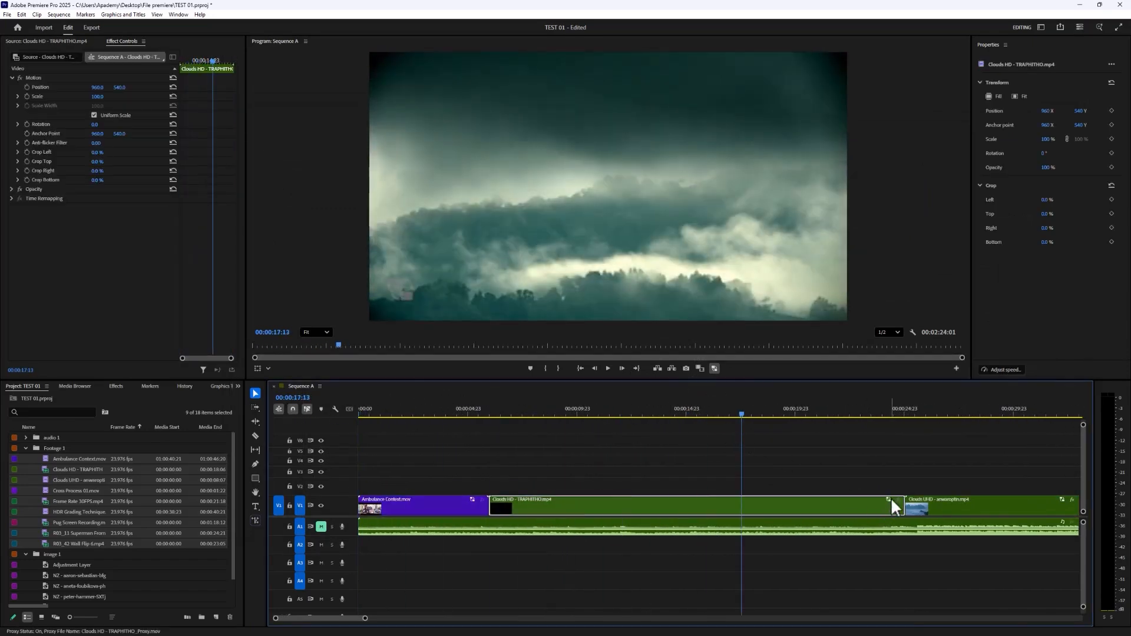
click(716, 369)
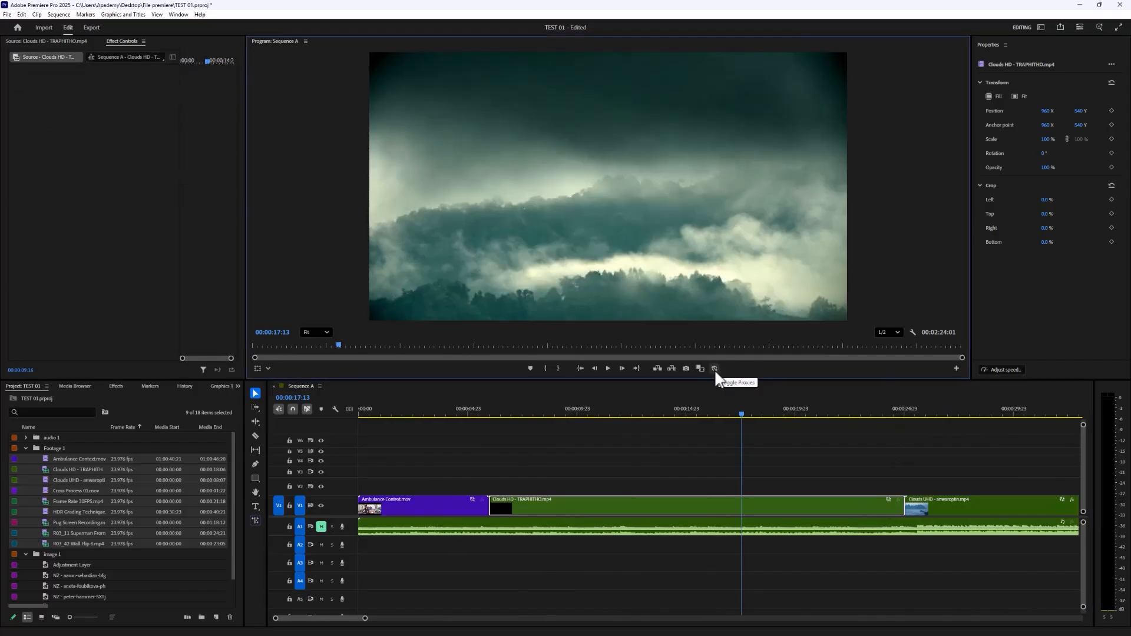
click(714, 369)
click(715, 369)
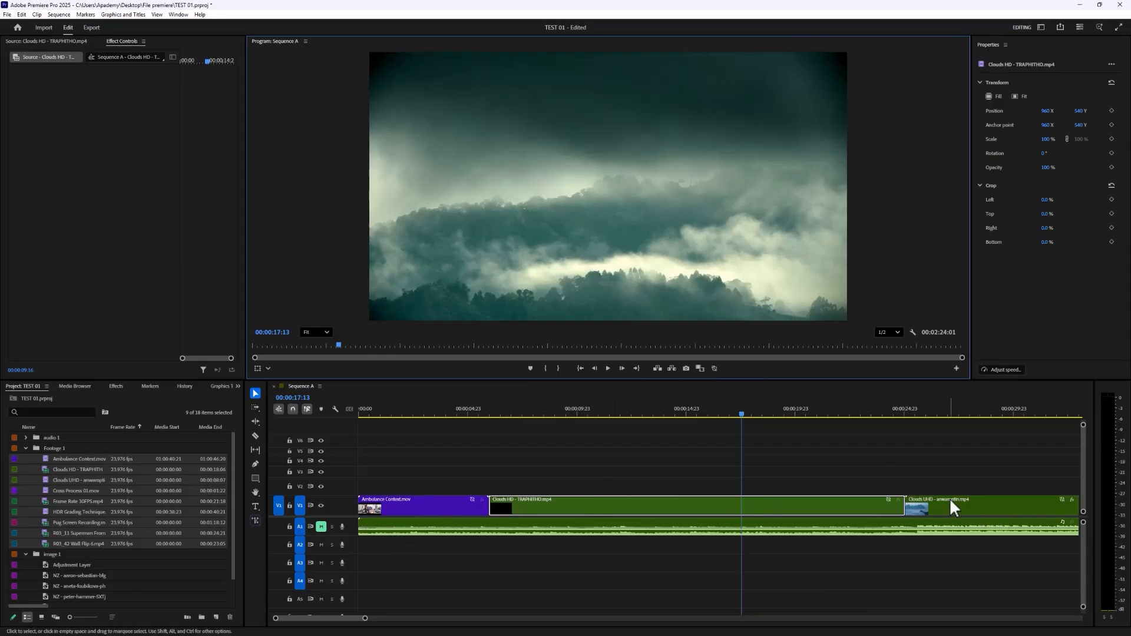
click(715, 369)
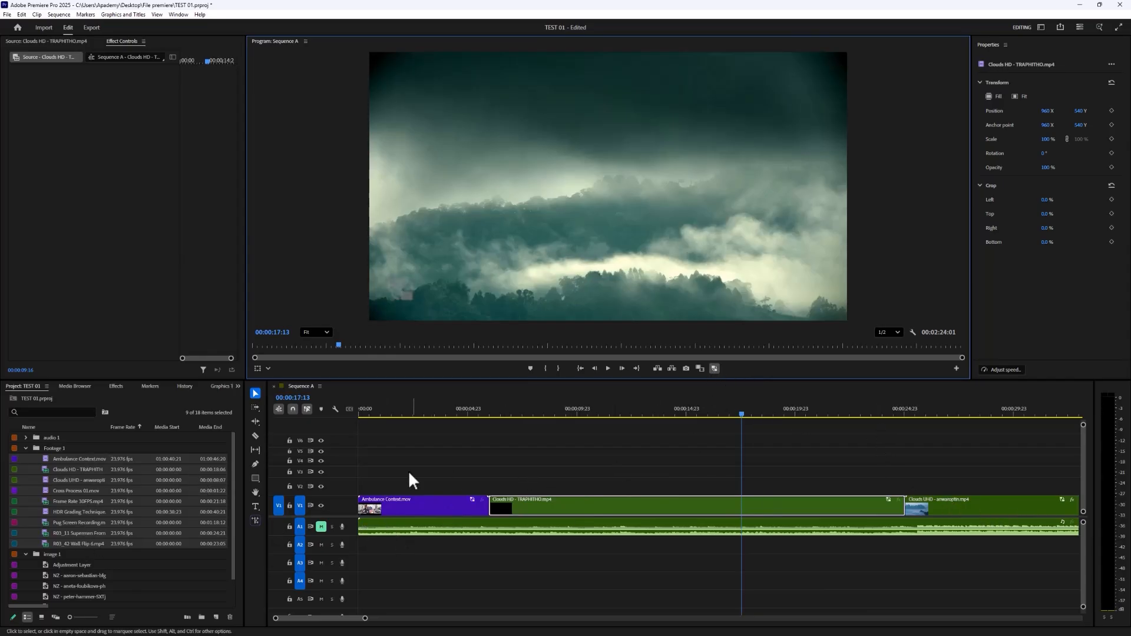
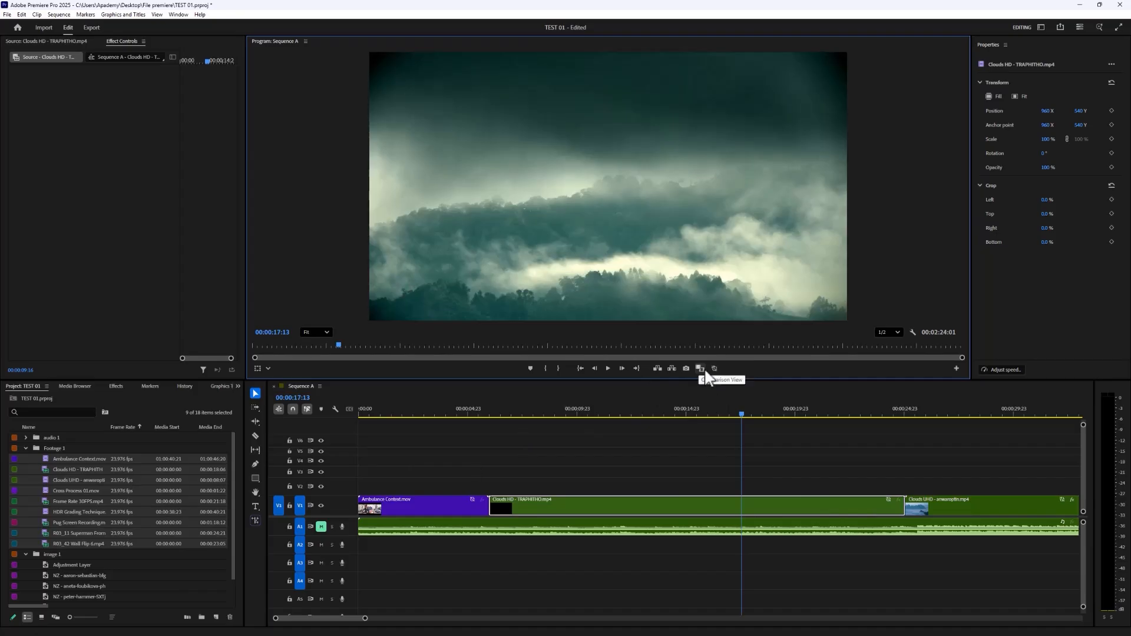
Move the playhead to 00:00:04:02 and toggle proxies to compare the Ambulance Context.mov clip with its proxy.
click(714, 369)
drag(484, 413, 448, 411)
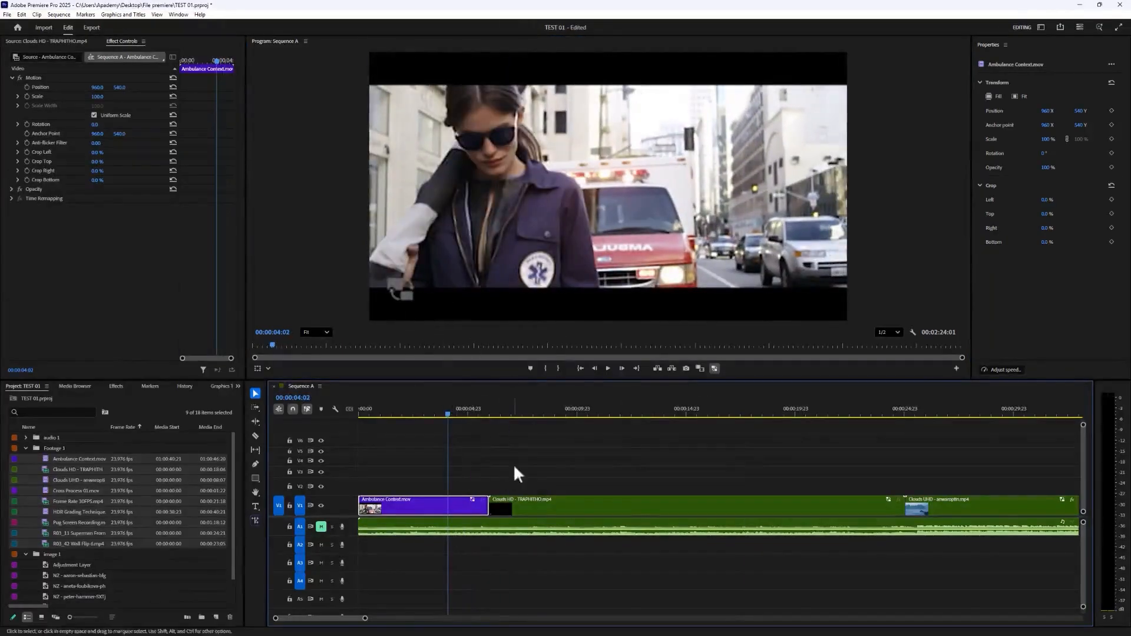
click(712, 372)
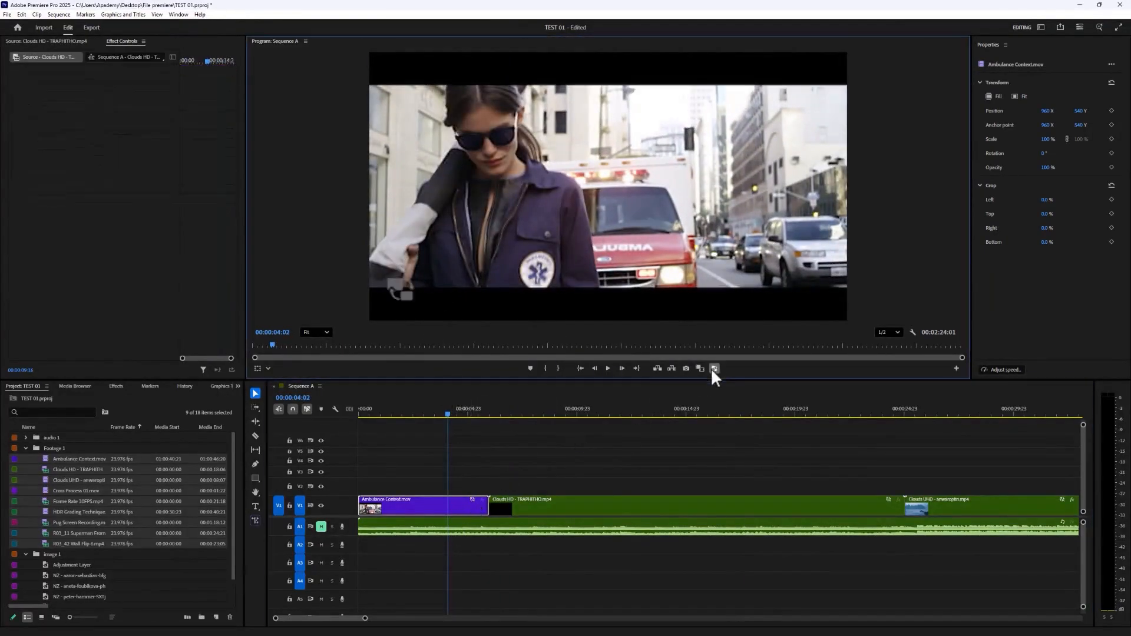
Review the watermark options for creating proxies of the selected footage, then cancel without changing anything.
right_click(86, 486)
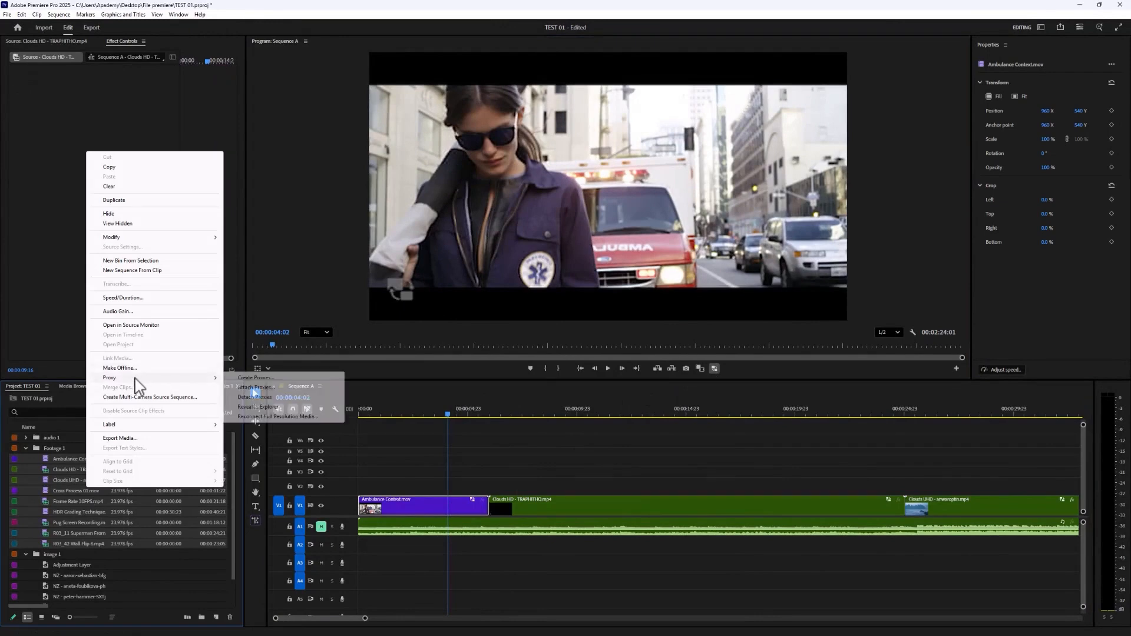
mouse_move(134, 378)
click(272, 379)
click(512, 324)
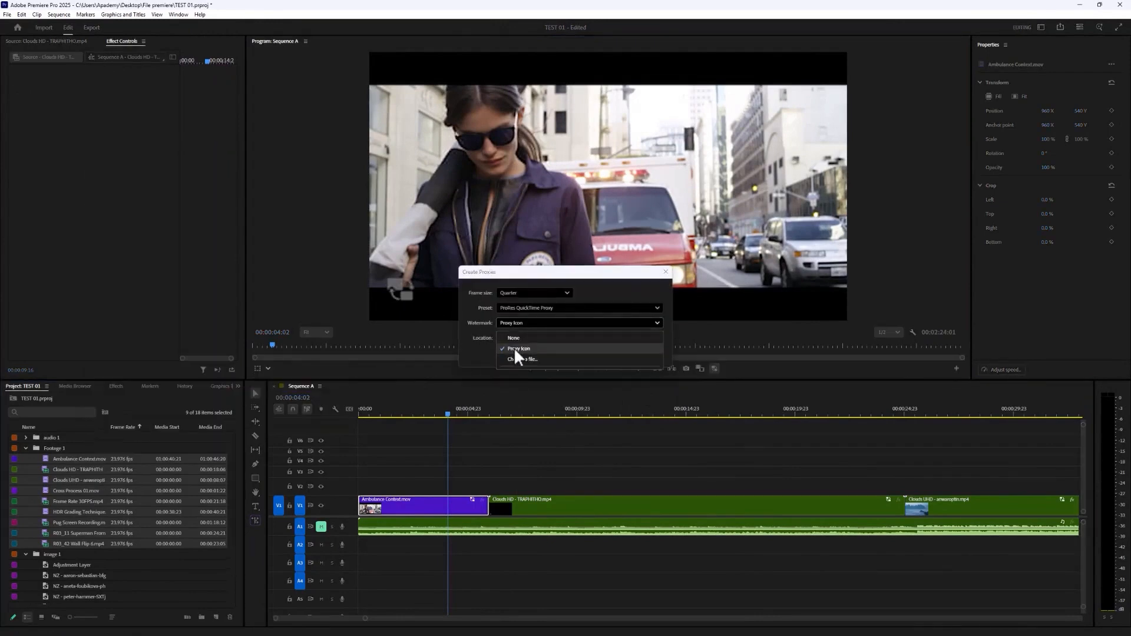
click(486, 330)
click(651, 354)
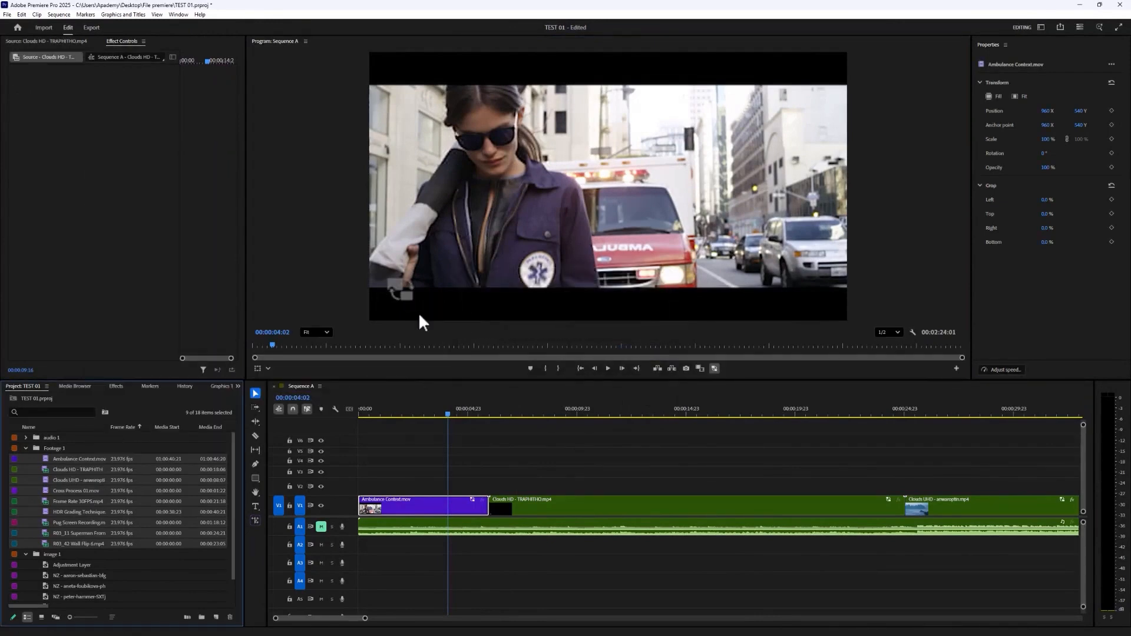
Scrub through Sequence A to check proxy playback across its clips, returning the playhead to 00:00:17:13.
drag(417, 413, 567, 413)
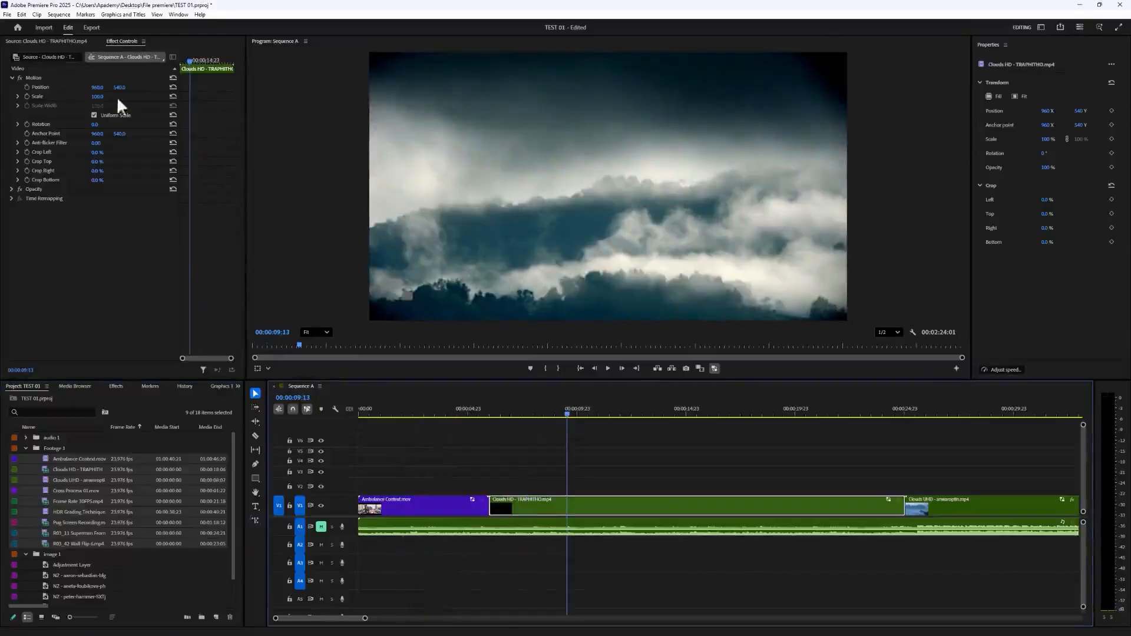
click(9, 14)
click(525, 412)
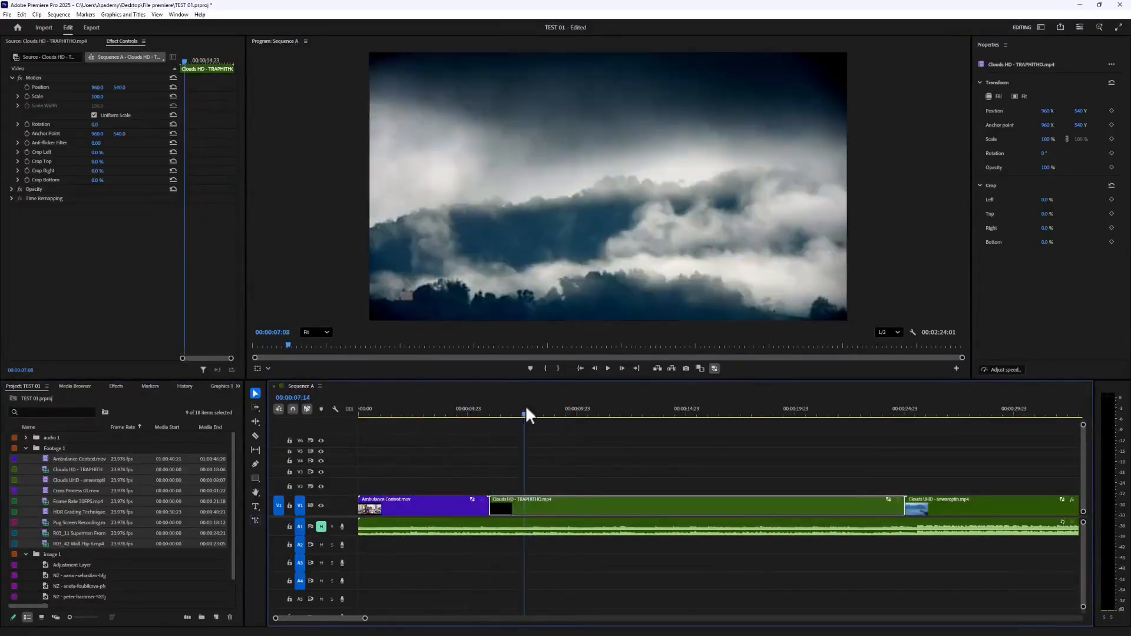
drag(526, 413, 672, 424)
key(minus)
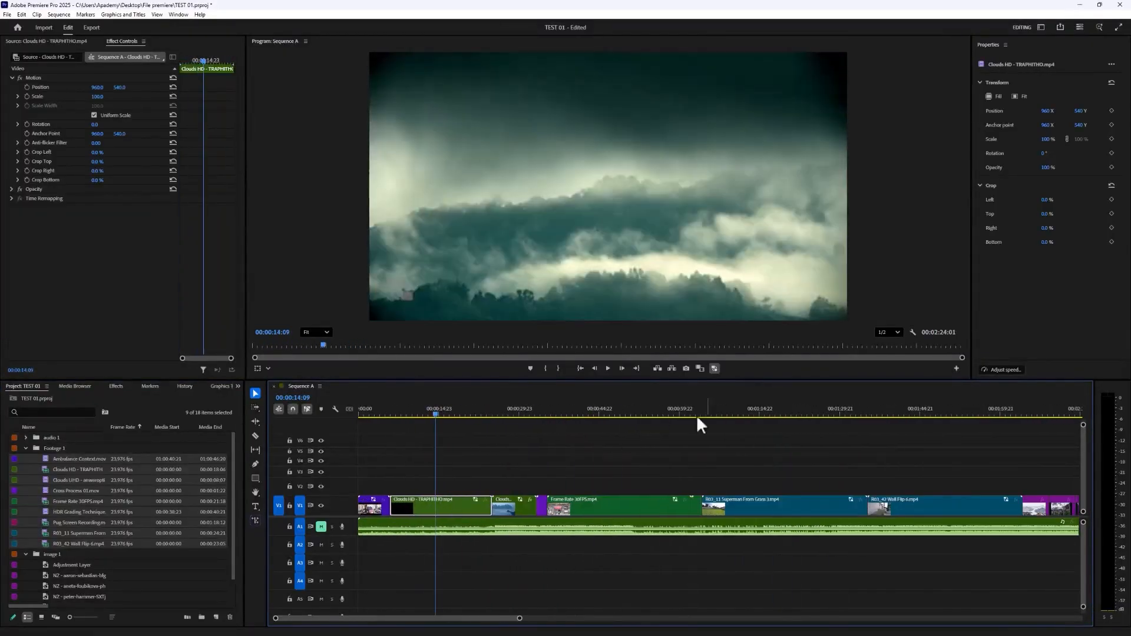
click(670, 412)
key(minus)
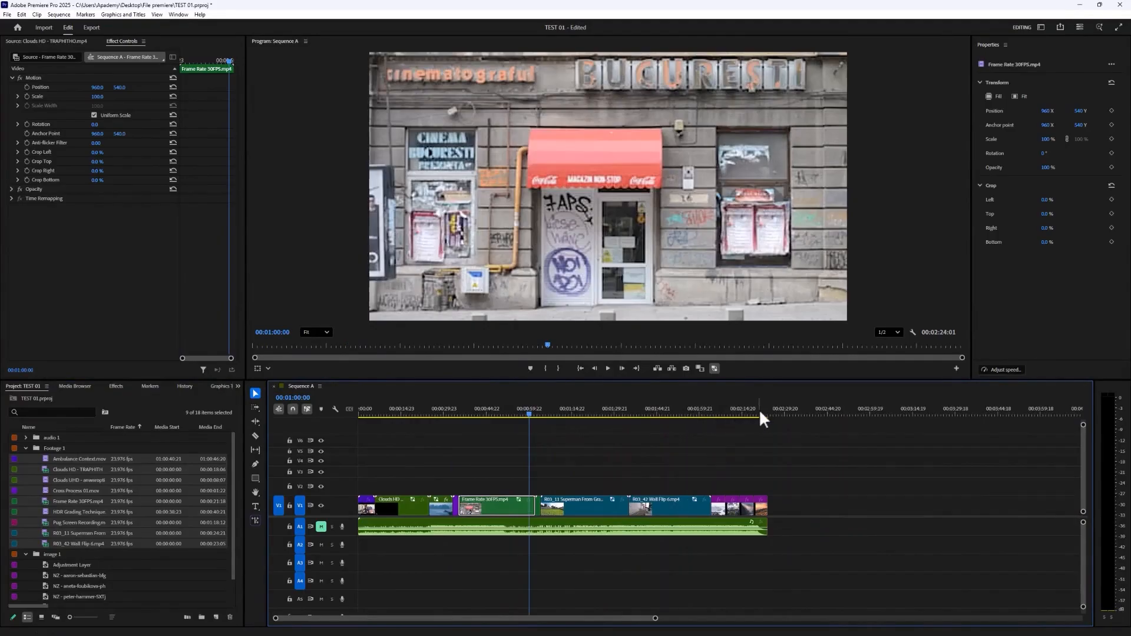
drag(760, 418, 409, 413)
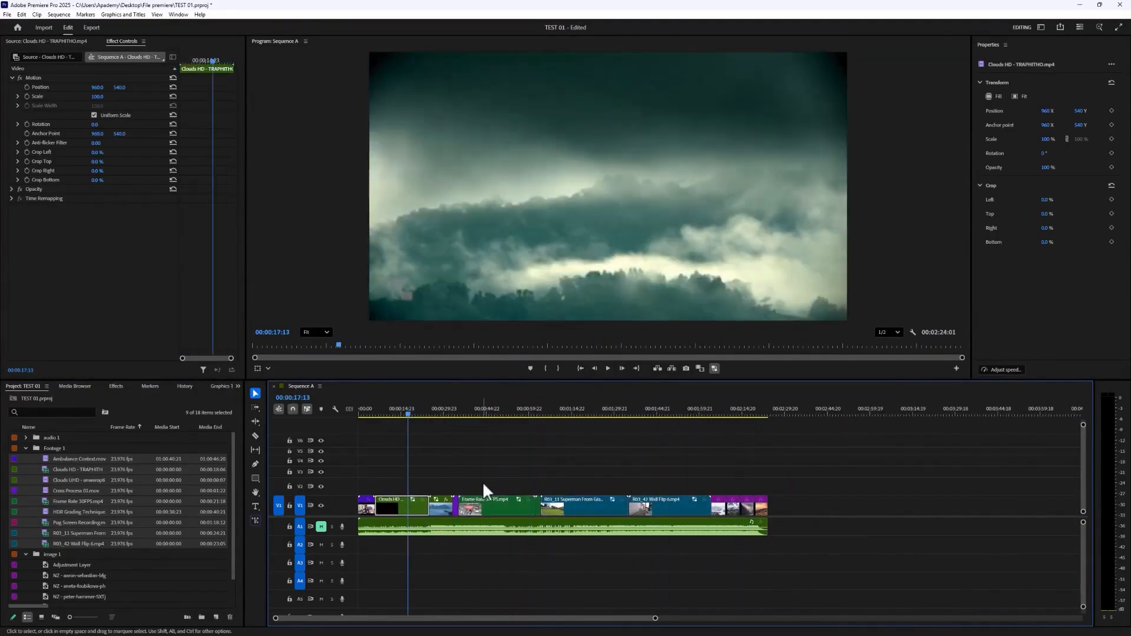
key(equal)
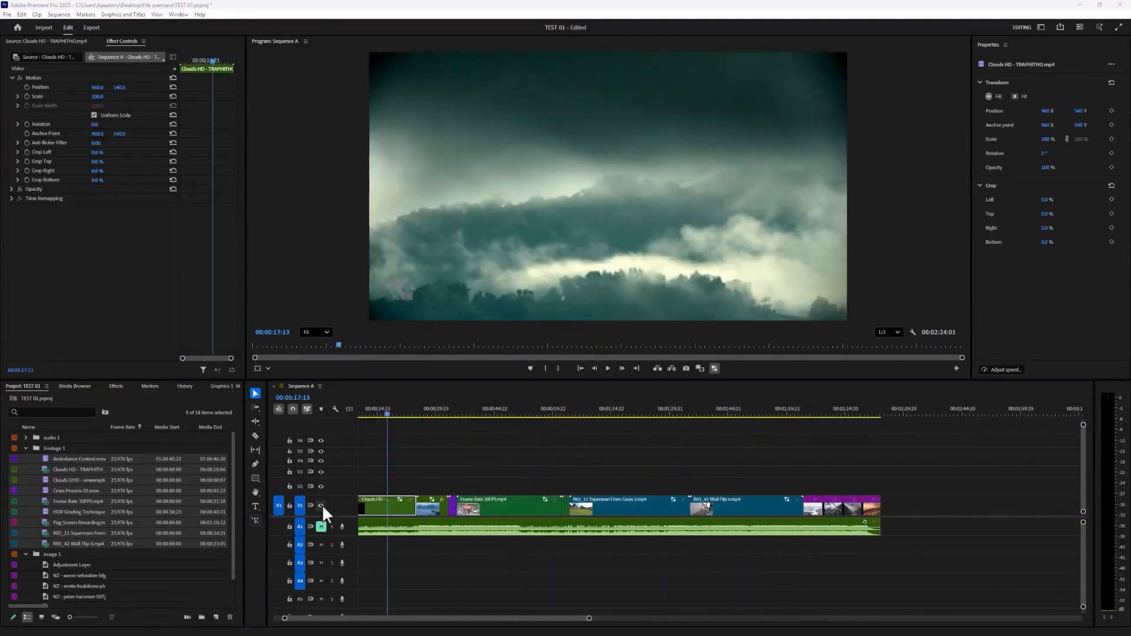
scroll(442, 555, up, 3)
drag(401, 619, 379, 619)
Try a lower volume level on the Audio 1 music clip, then reset its level to 0 dB.
click(399, 530)
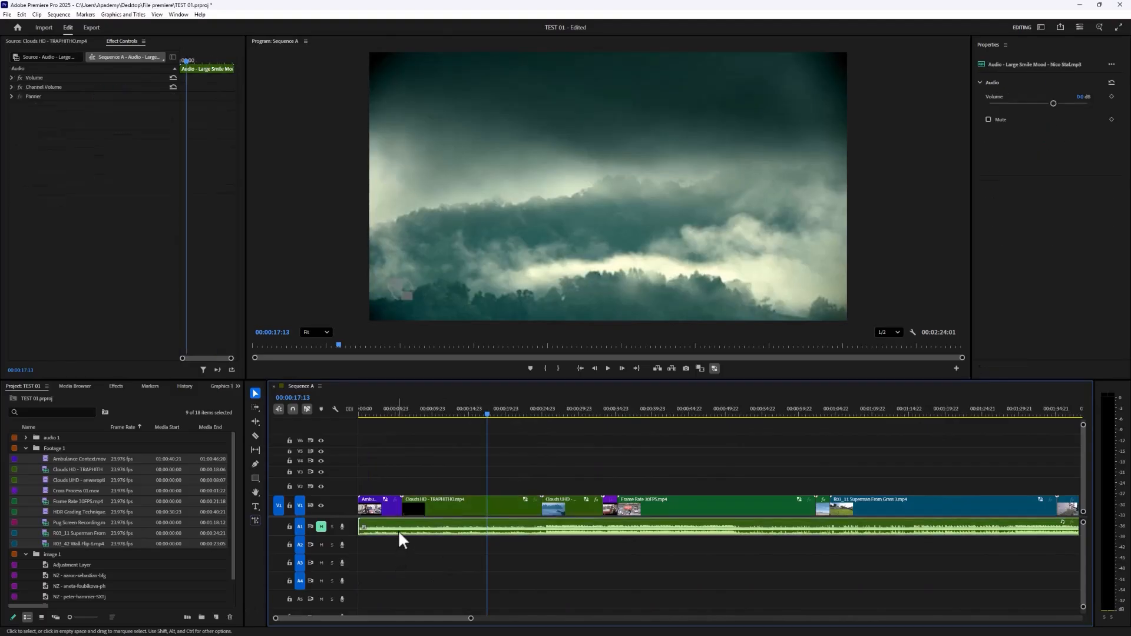
click(12, 77)
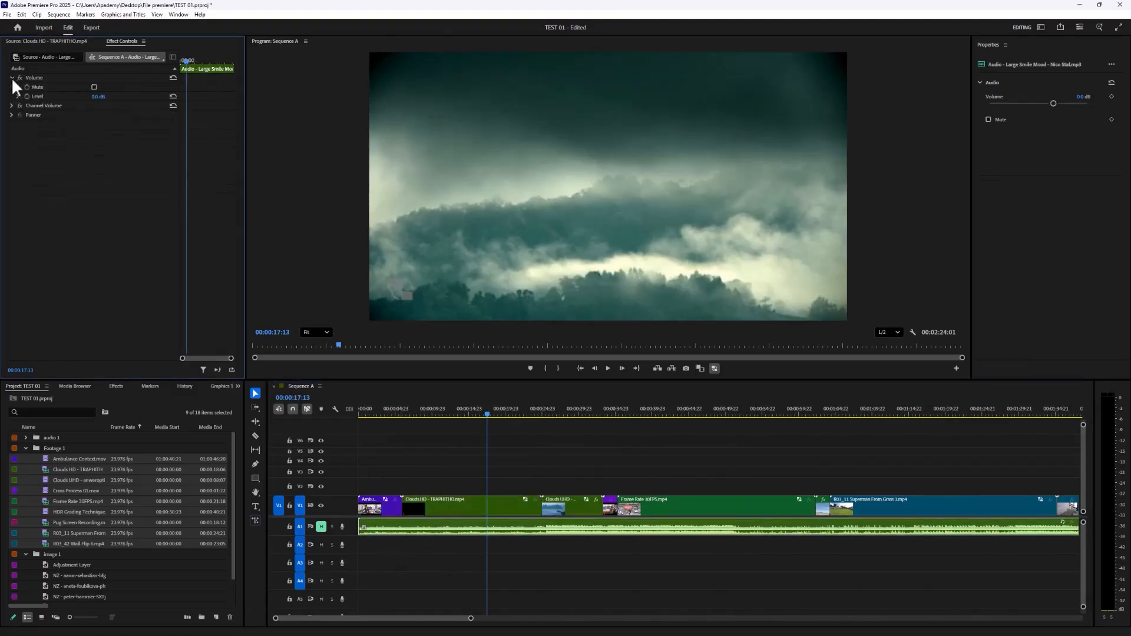
drag(97, 105, 51, 104)
click(100, 97)
text(0)
key(Return)
Apply the Exponential Fade audio transition to the end of the music clip on Audio 1.
click(116, 386)
click(16, 437)
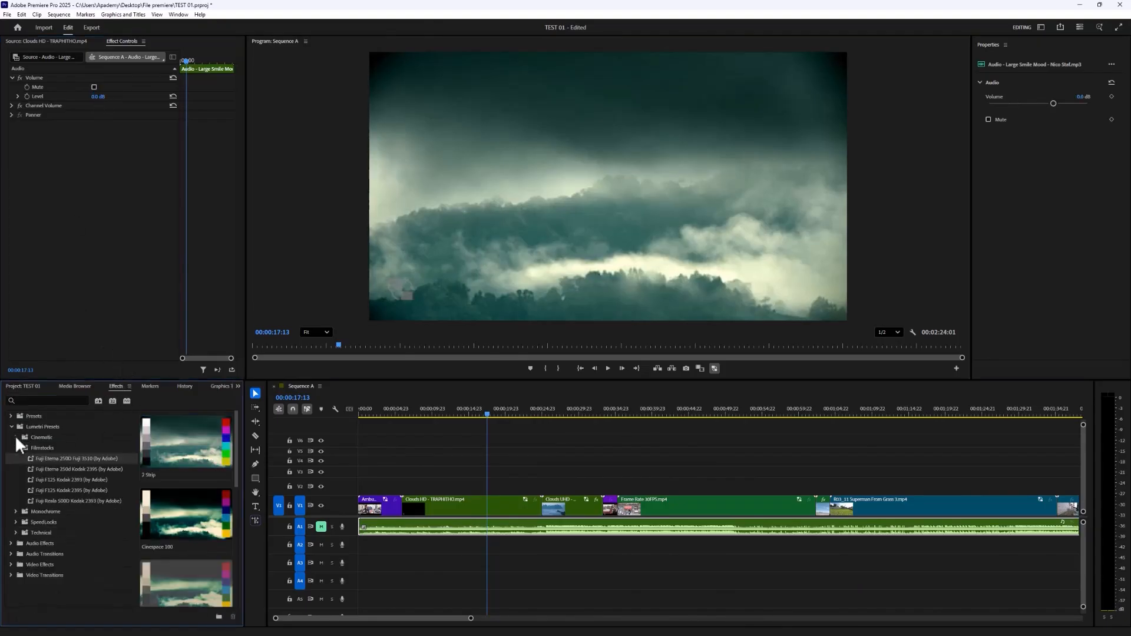
click(11, 427)
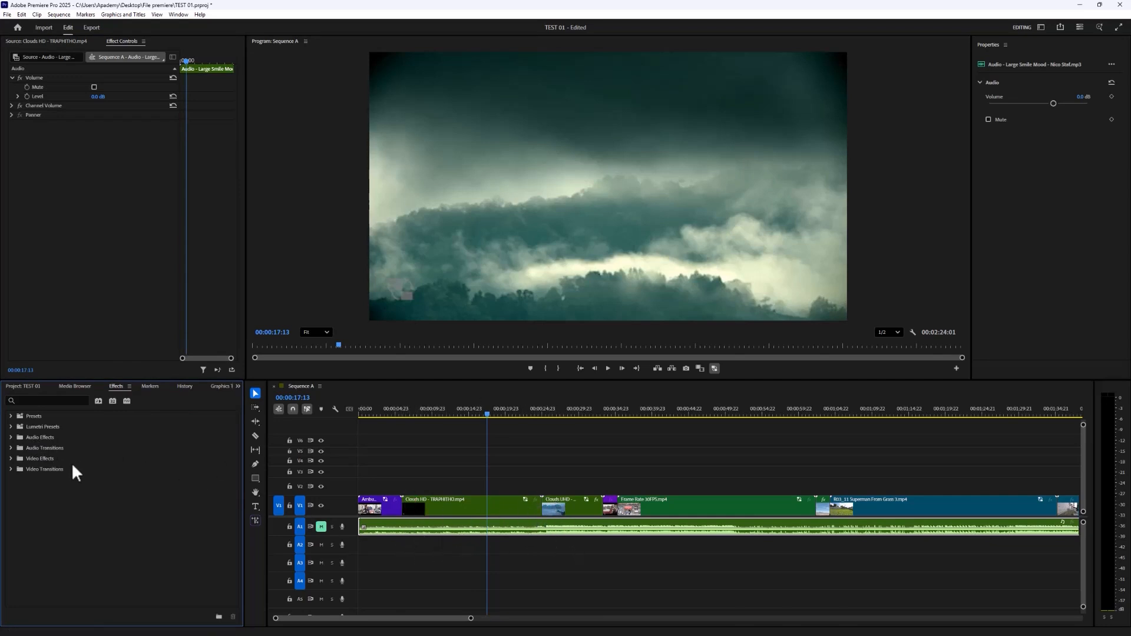
click(10, 469)
click(10, 467)
click(10, 448)
click(17, 459)
click(64, 489)
scroll(659, 550, down, 5)
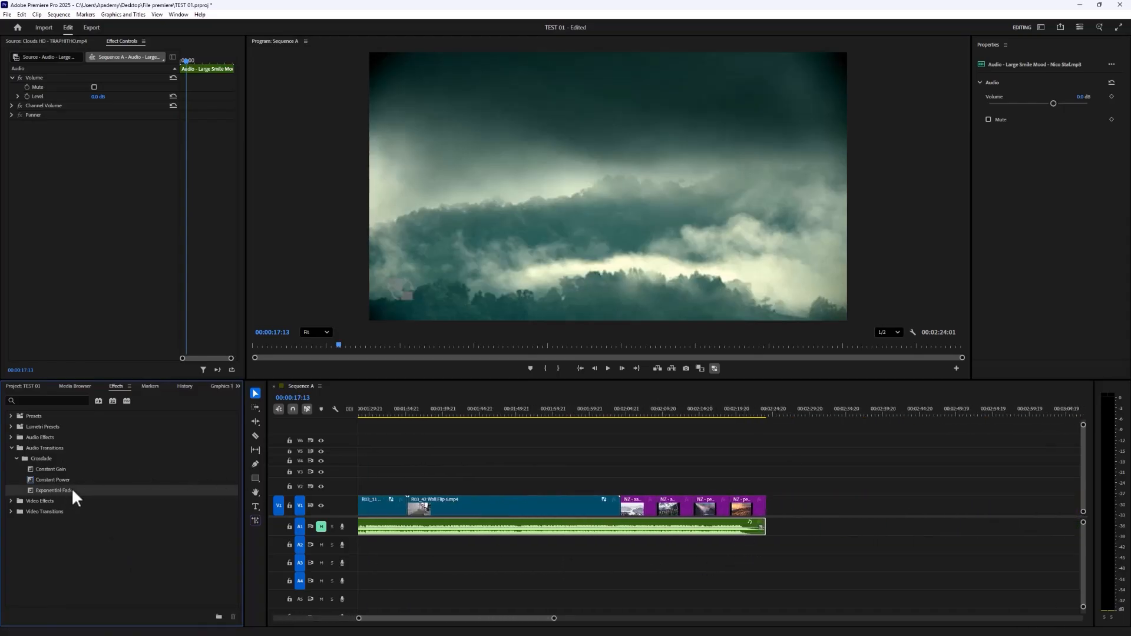
drag(76, 493, 760, 529)
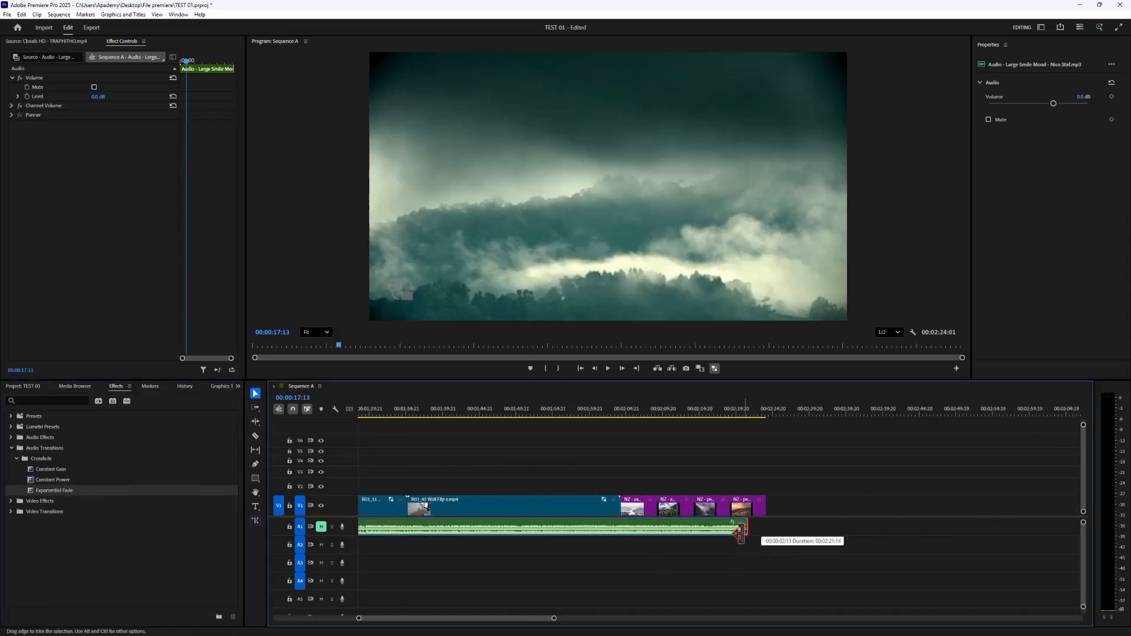
Try lengthening the fade at the end of the music clip, then undo the longer fade.
scroll(760, 529, up, 5)
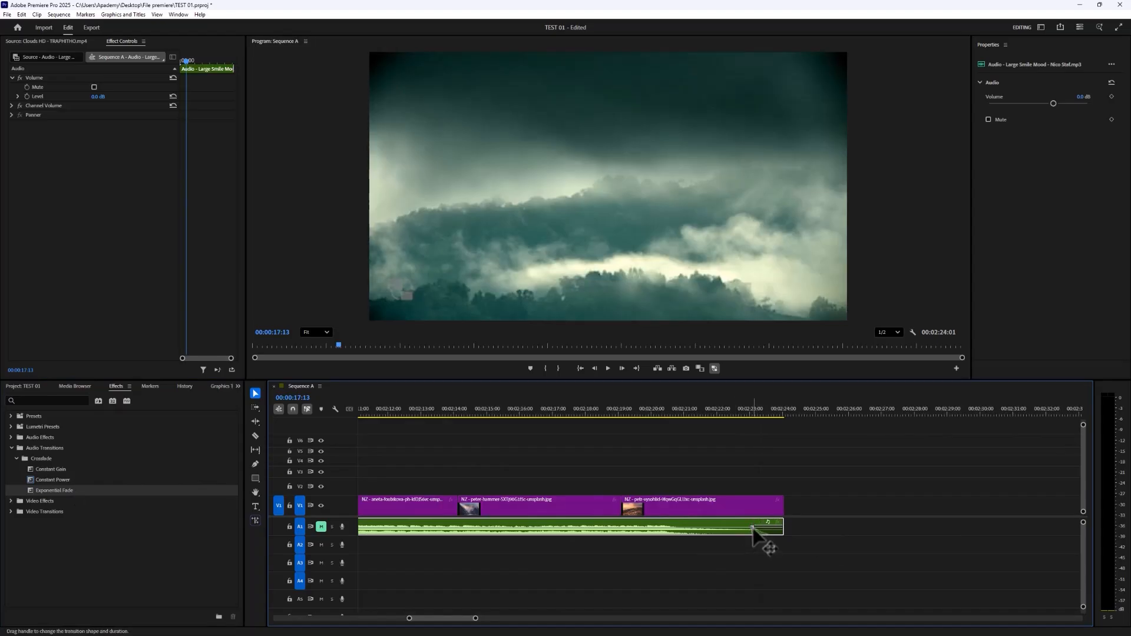
click(755, 530)
drag(753, 532, 401, 531)
click(422, 412)
drag(423, 416, 482, 418)
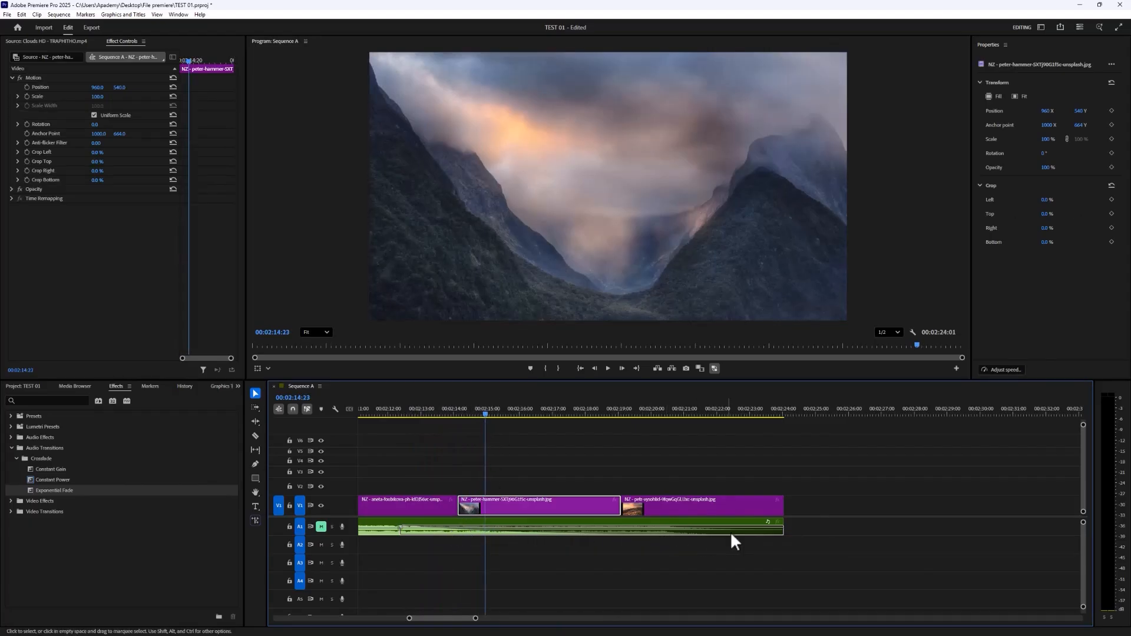
key(ctrl+z)
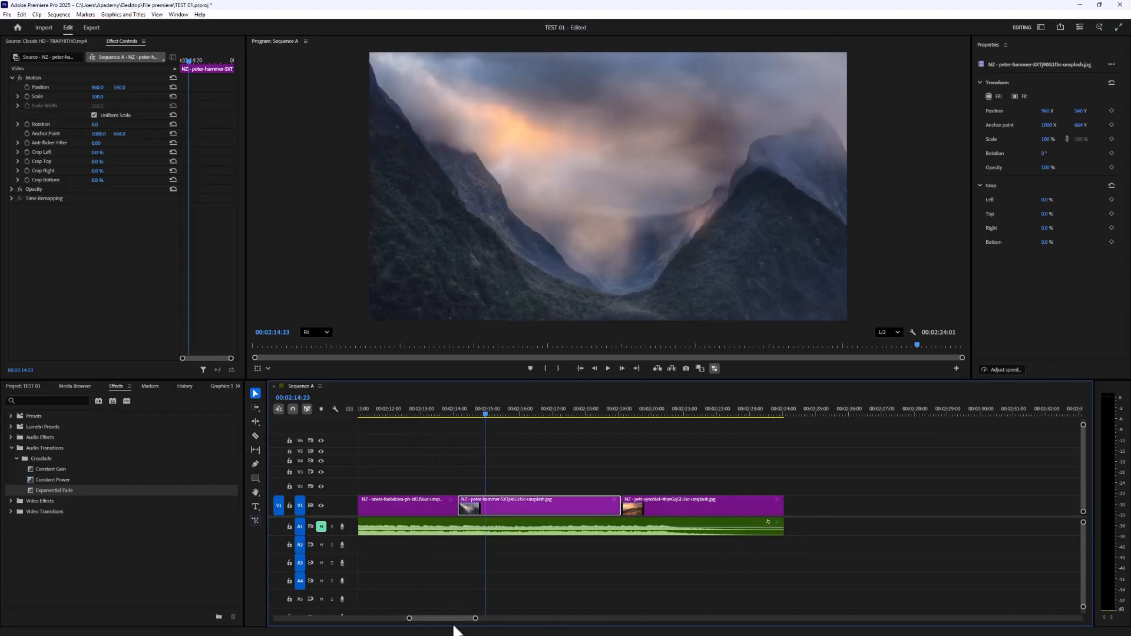
drag(457, 618, 308, 619)
scroll(557, 470, down, 6)
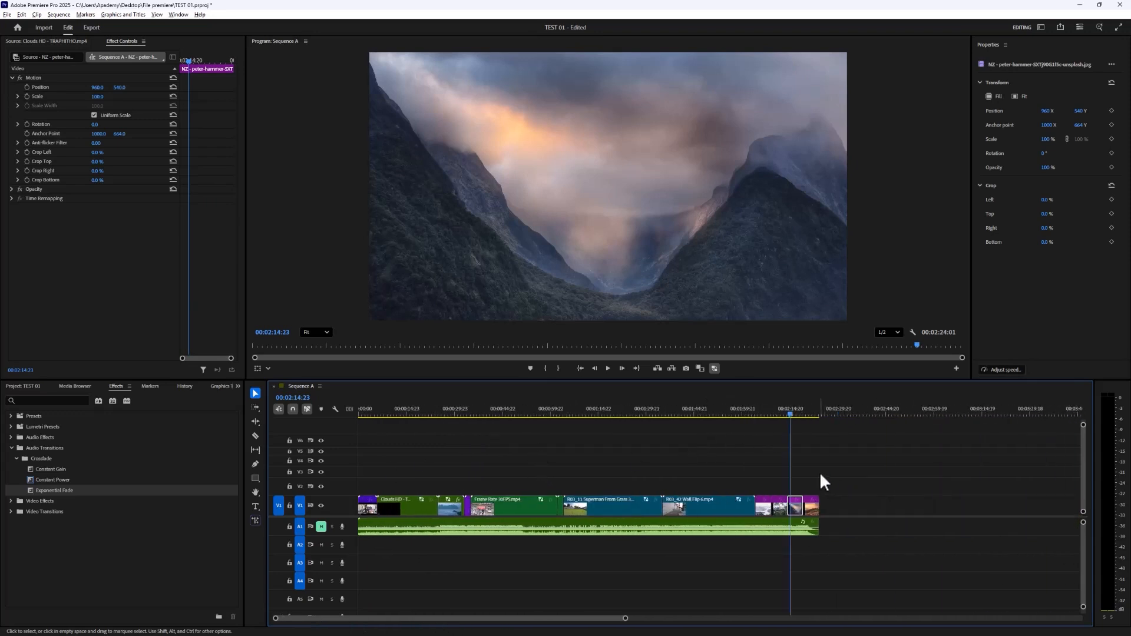
scroll(821, 480, down, 2)
scroll(578, 472, up, 1)
drag(448, 619, 431, 619)
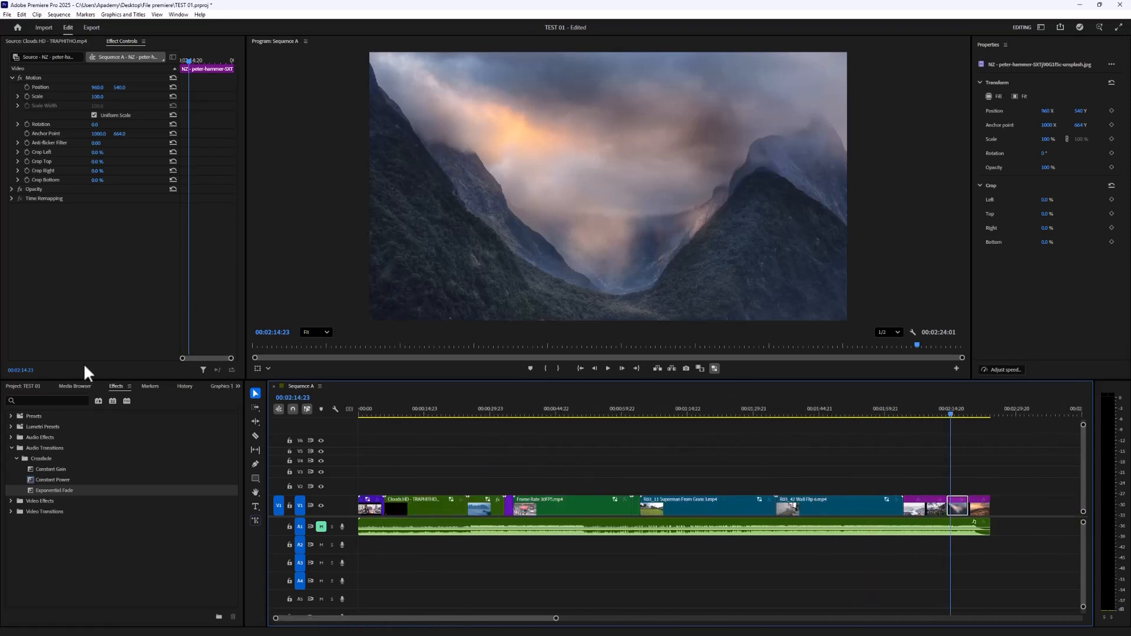
Open the Clouds UHD clip from the Footage 1 bin in the Source Monitor.
click(25, 385)
click(68, 461)
click(53, 460)
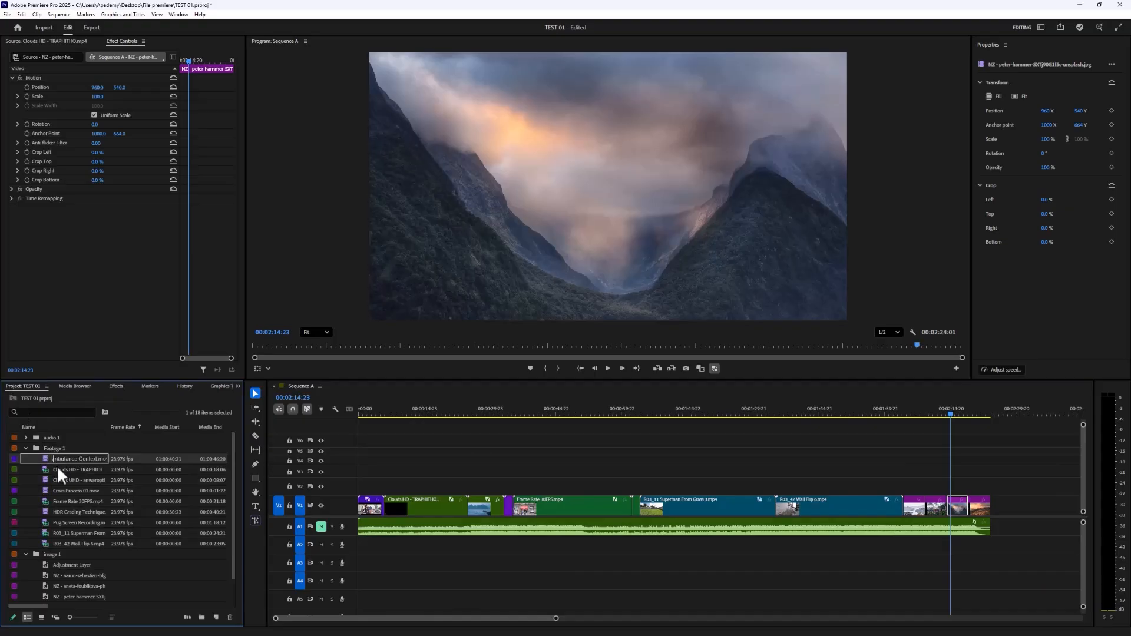
click(55, 469)
click(37, 56)
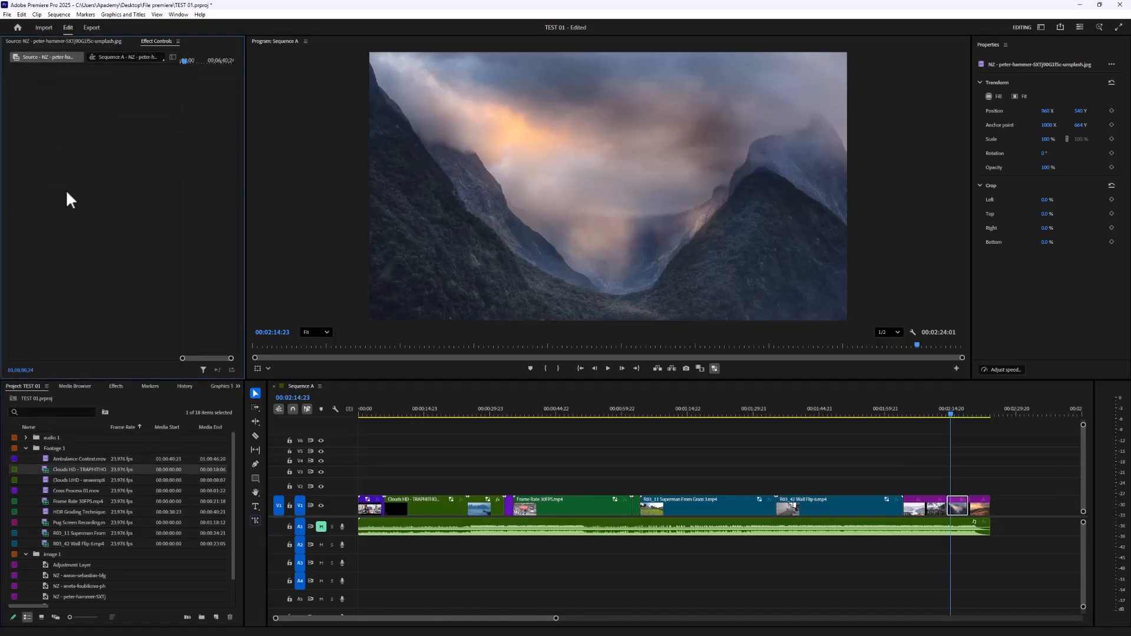
double_click(73, 480)
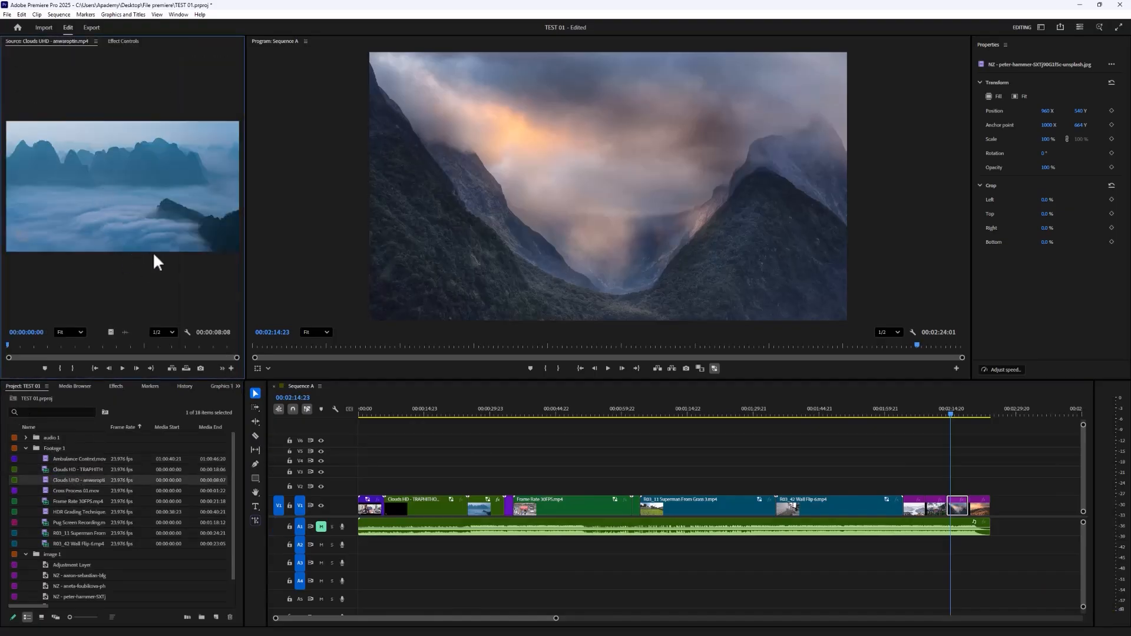
Mark in and out points on the Clouds UHD source clip for a 00:00:04:11 range ending at 00:00:06:10.
mouse_move(74, 348)
mouse_down()
mouse_move(90, 352)
mouse_move(43, 350)
mouse_move(161, 366)
mouse_move(57, 358)
mouse_up()
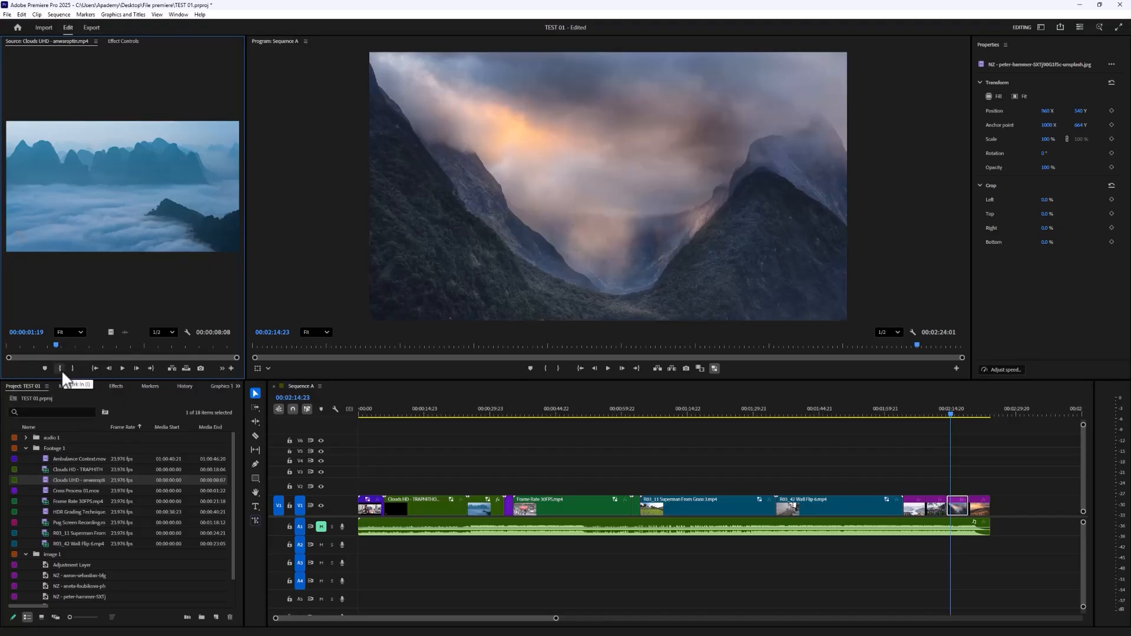
drag(49, 346, 182, 344)
key(i)
key(o)
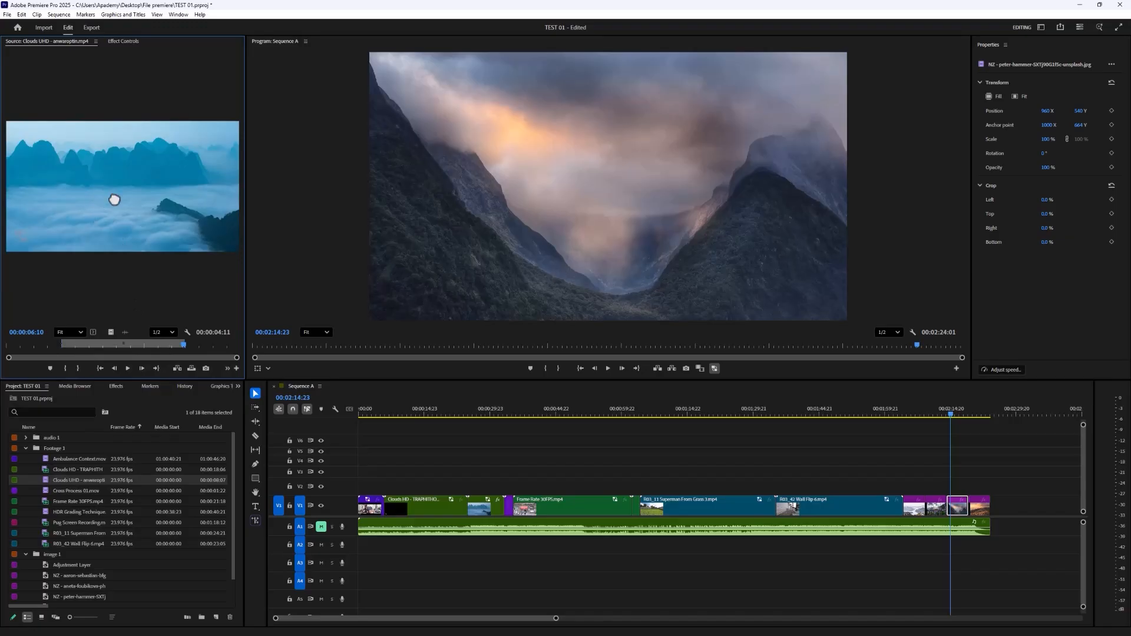
Place the marked Clouds UHD range on Video 2 at the end of Sequence A, then delete it from the timeline.
drag(114, 200, 996, 486)
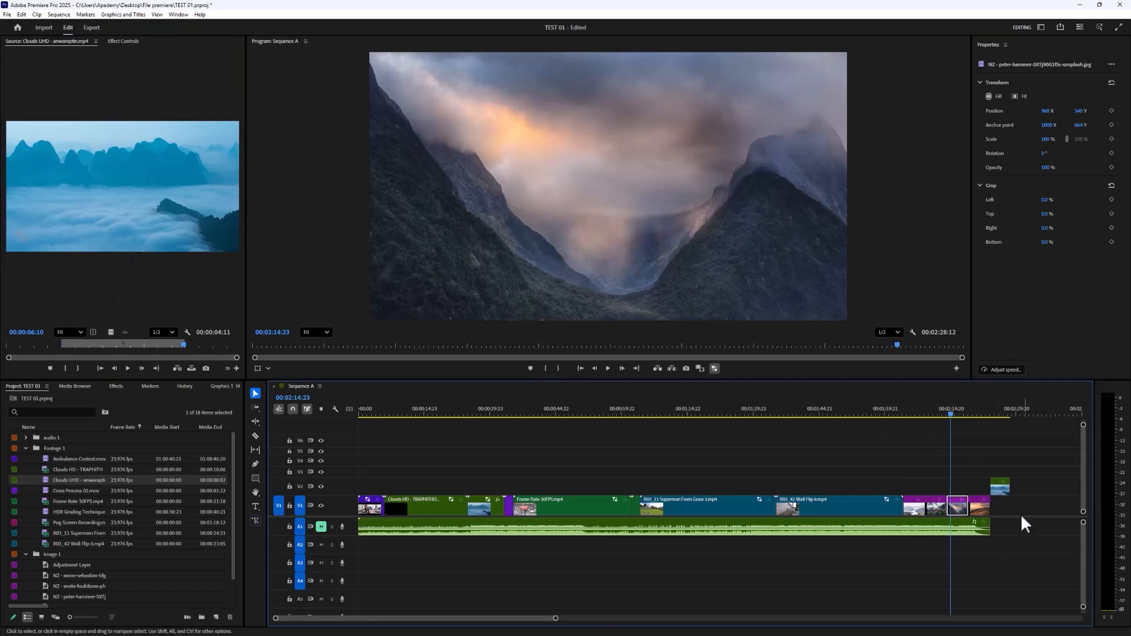
click(999, 486)
key(Delete)
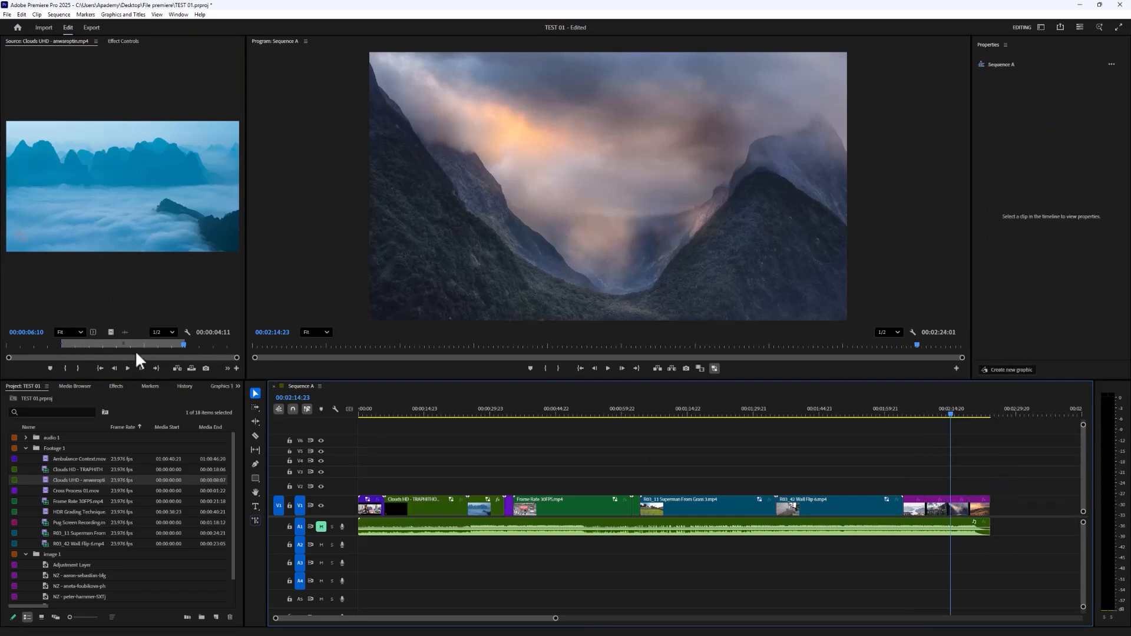
Try extending the Clouds UHD source range to the full clip, undo back to the marked range, and delete the restored clip from Video 2.
drag(63, 344, 7, 343)
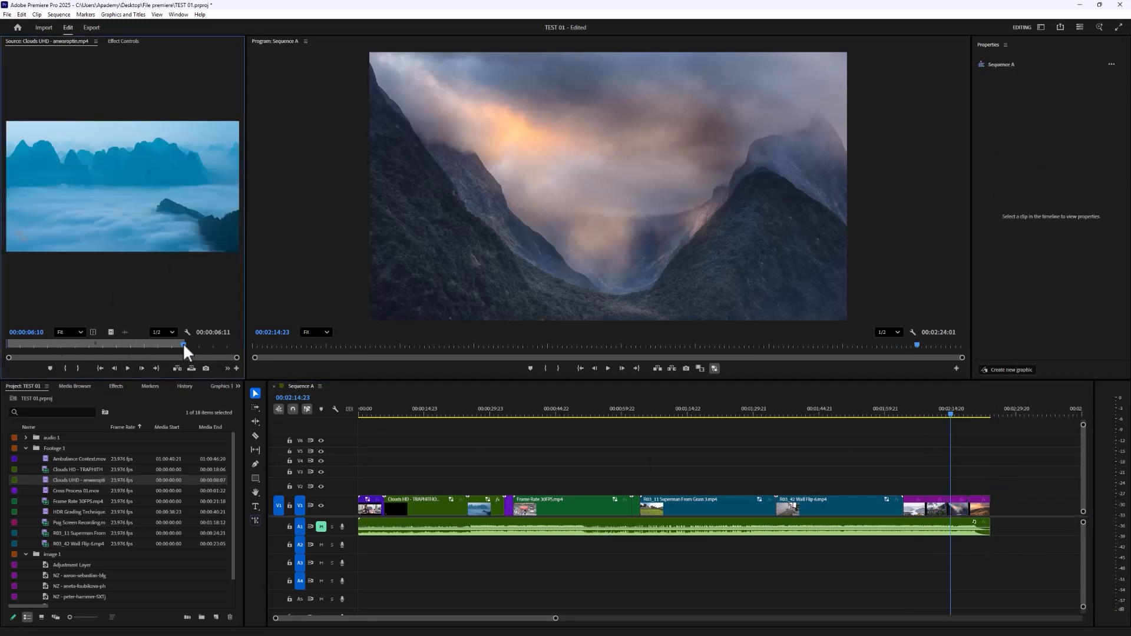
drag(184, 346, 244, 344)
key(ctrl+z)
key(ctrl+z)
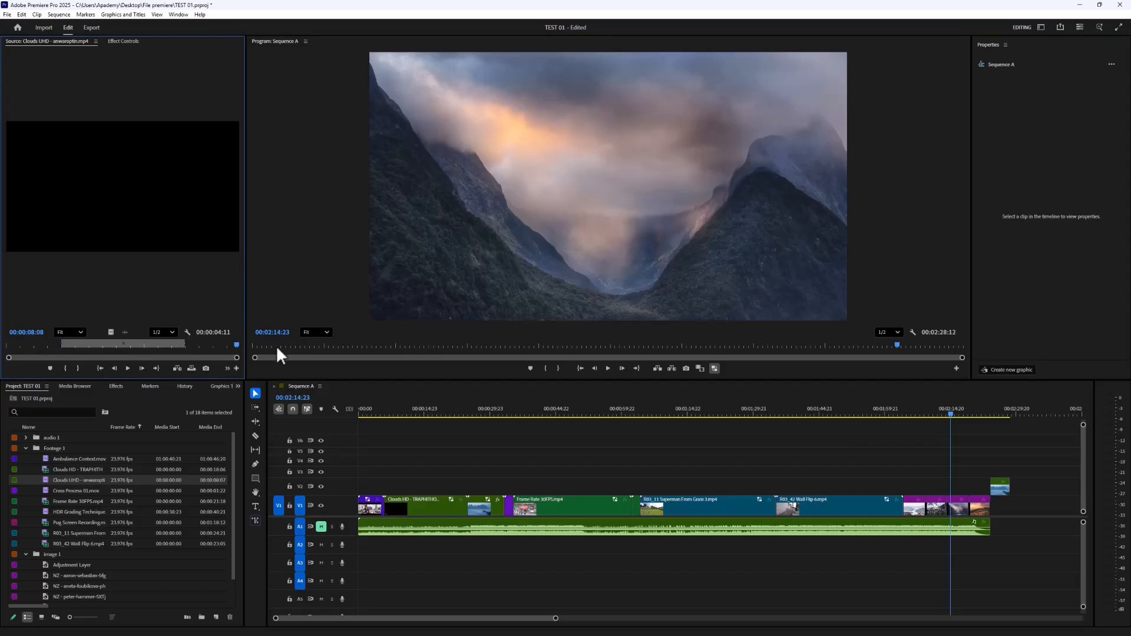
click(1001, 489)
key(Delete)
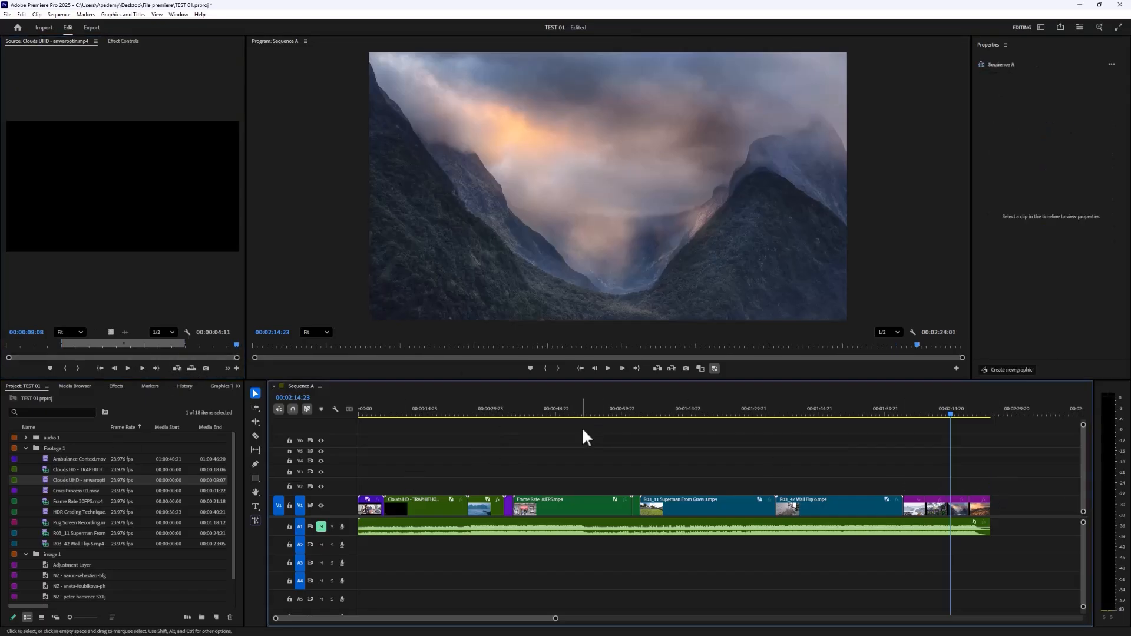
Add the text APADEMY at the start of Sequence A with the Type tool and place it in the lower black bar of the frame.
drag(735, 407, 345, 420)
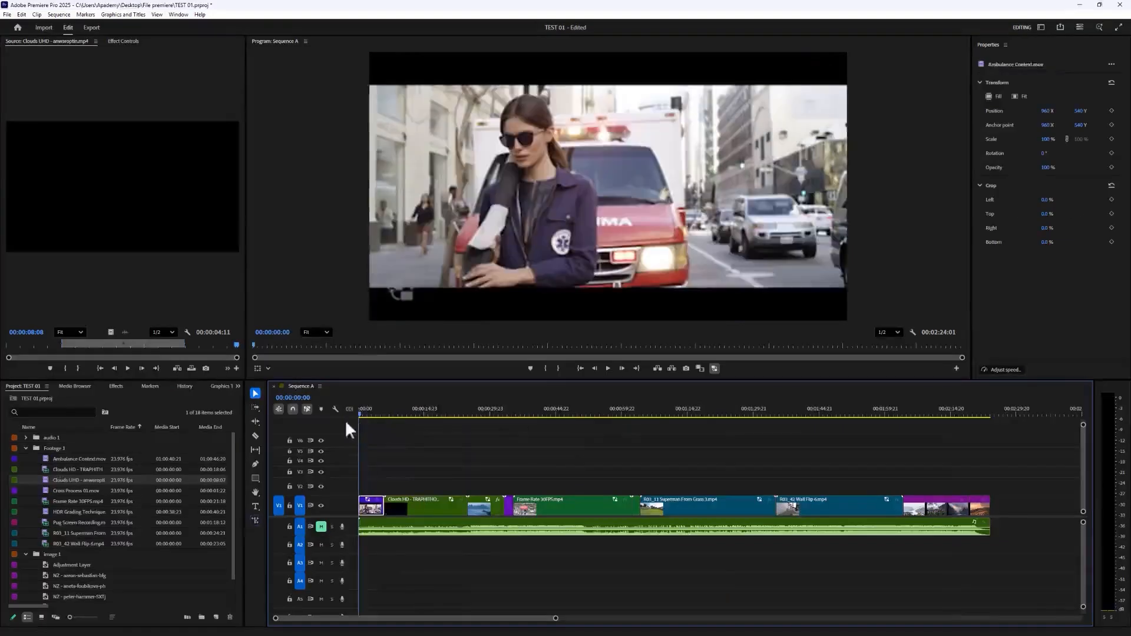
drag(758, 404, 351, 439)
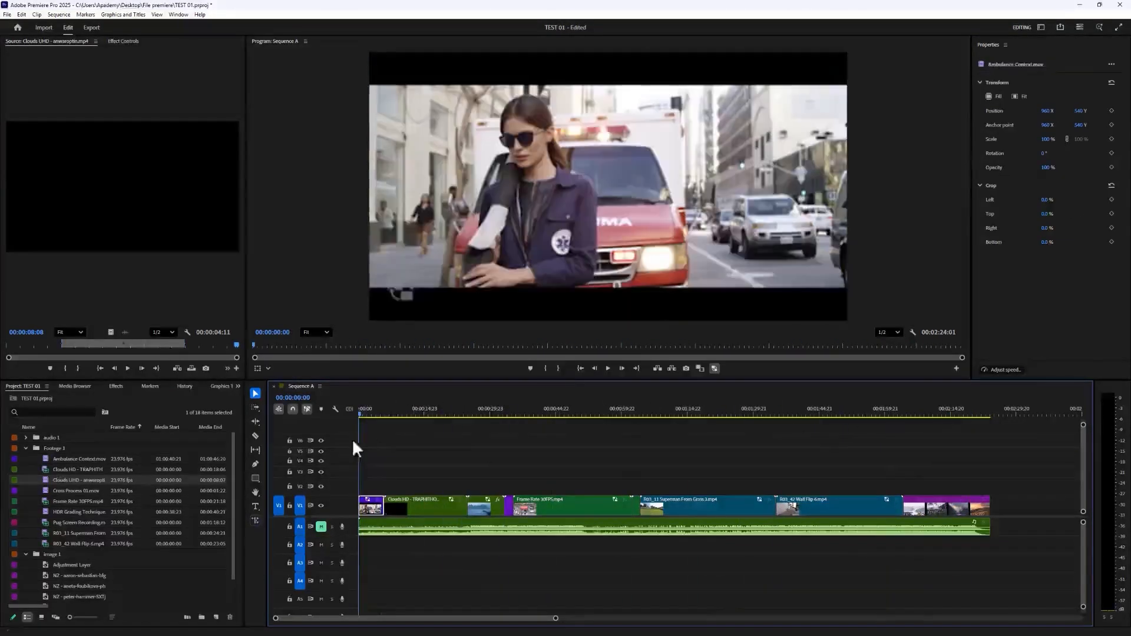
click(255, 506)
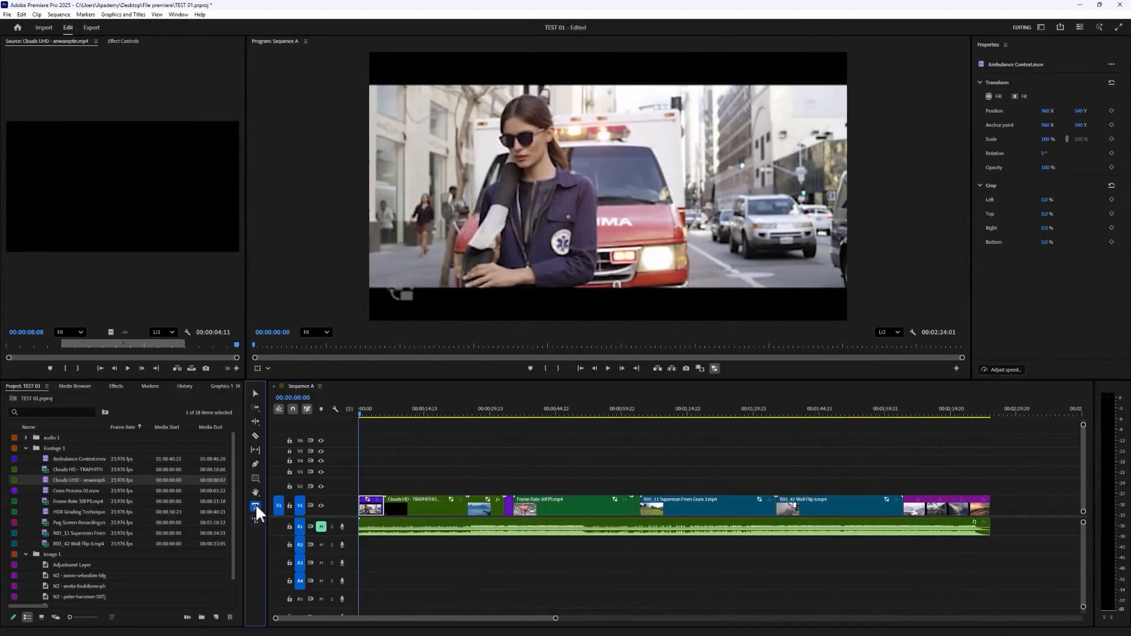
drag(741, 249, 489, 297)
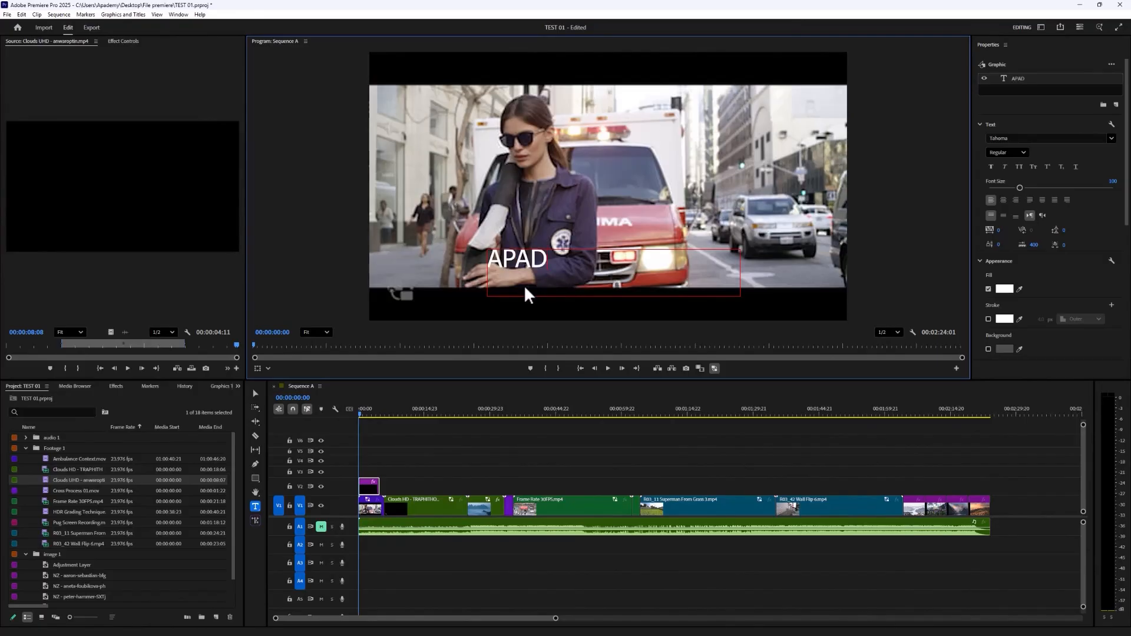
text(APADEMY.com)
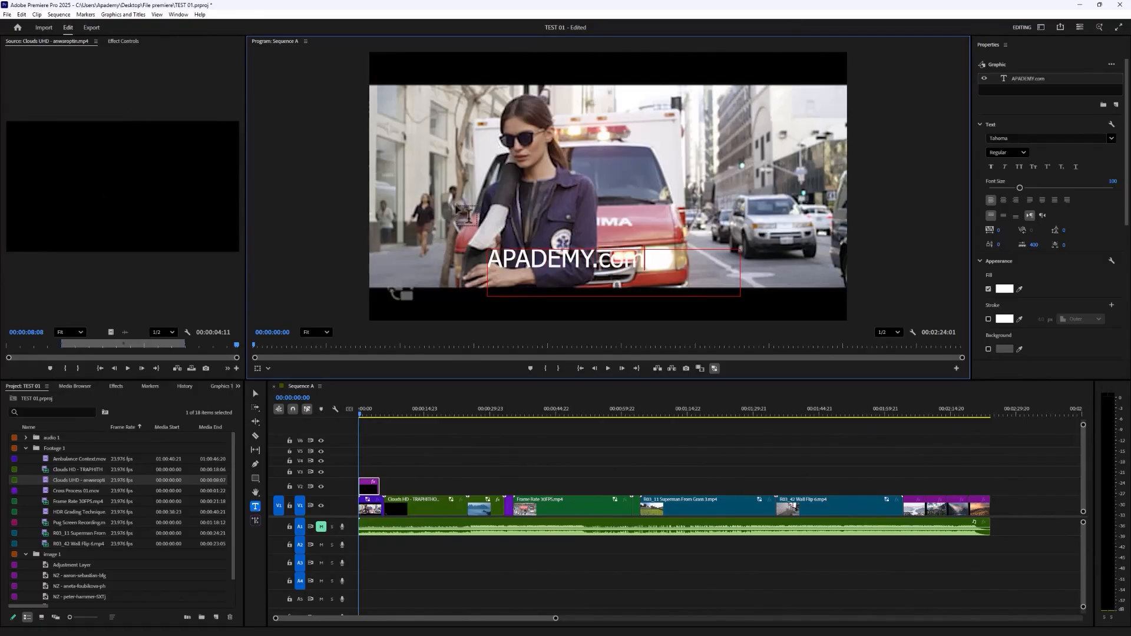
key(BackSpace)
key(BackSpace)
key(BackSpace)
key(BackSpace)
click(255, 393)
drag(559, 270, 627, 305)
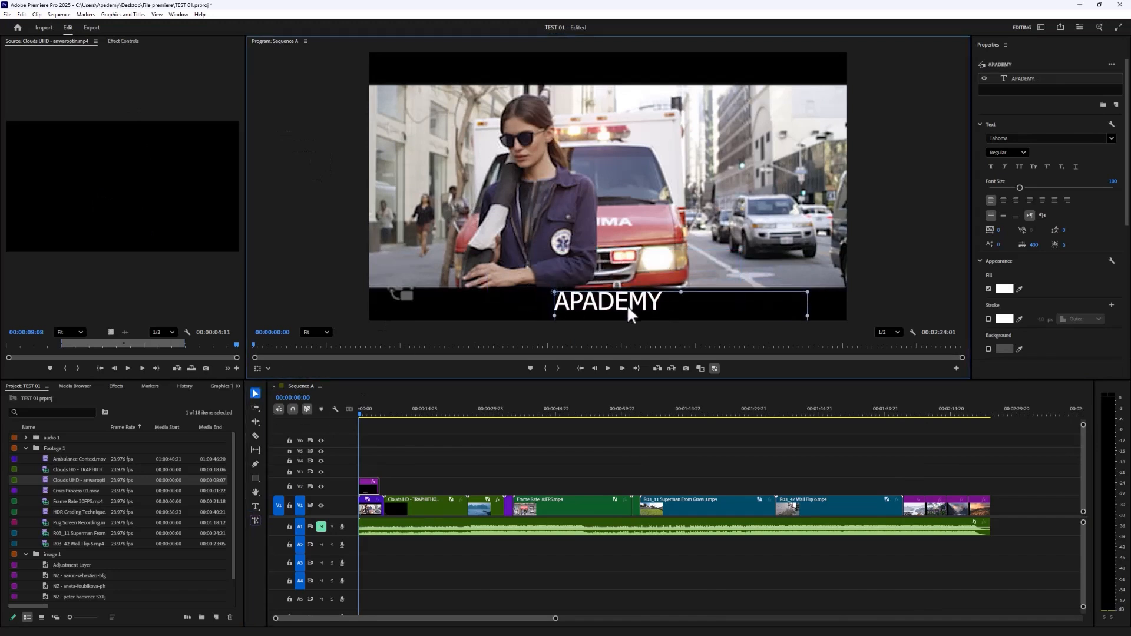
Extend the APADEMY title clip on Video 2 to the start of the Superman clip and check it over the clouds footage.
key(space)
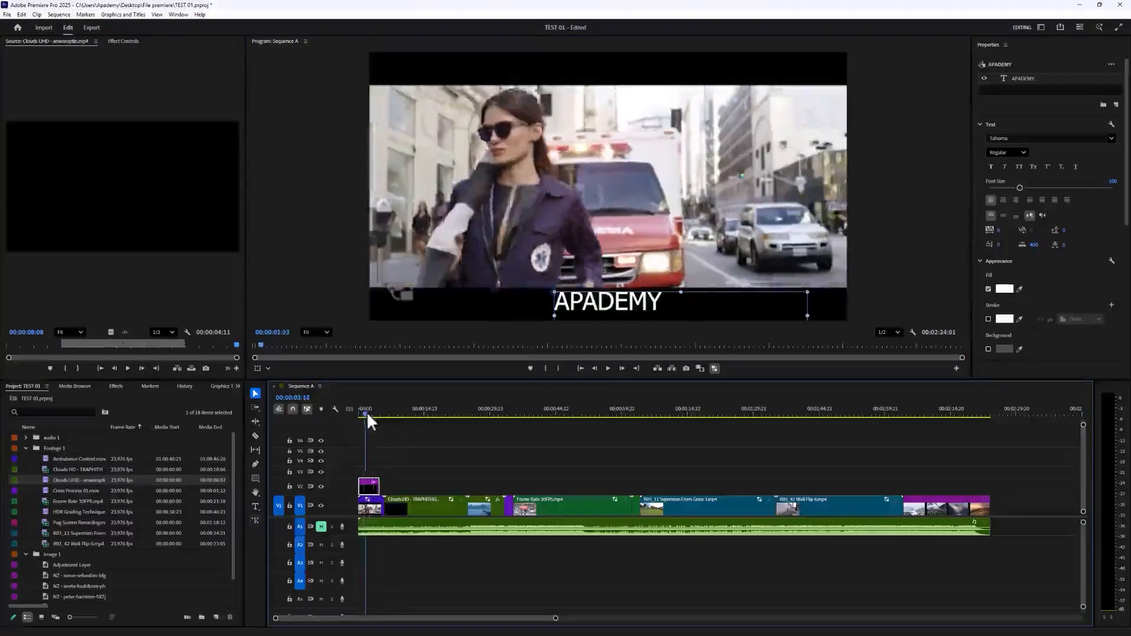
drag(379, 487, 639, 487)
click(409, 413)
mouse_move(409, 414)
mouse_down()
mouse_move(550, 420)
mouse_move(415, 420)
mouse_up()
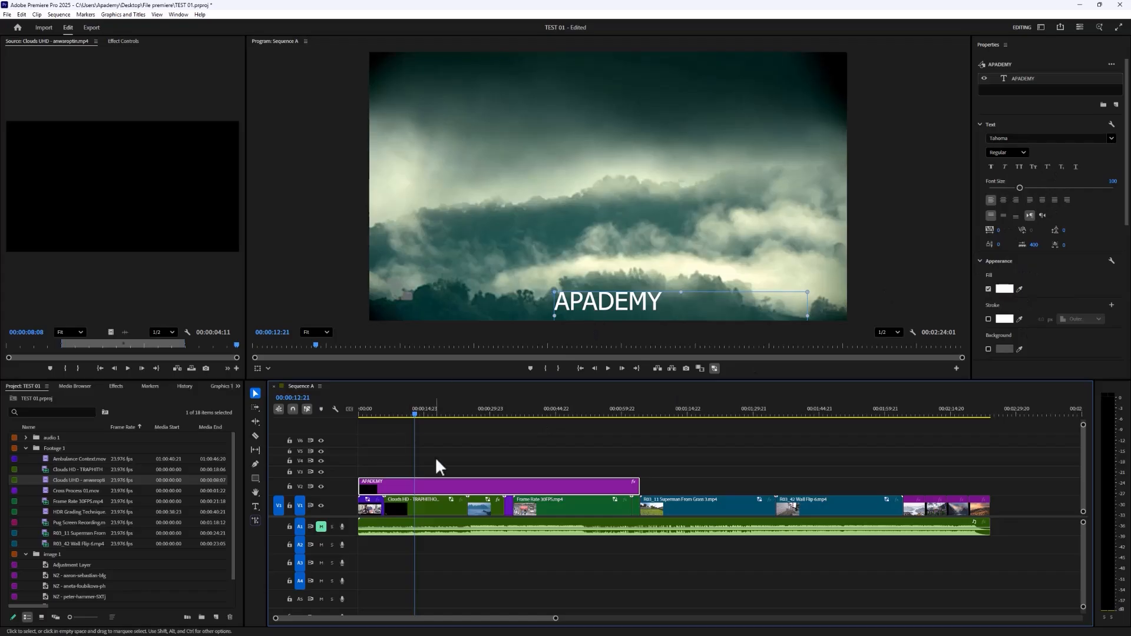
drag(426, 412, 486, 415)
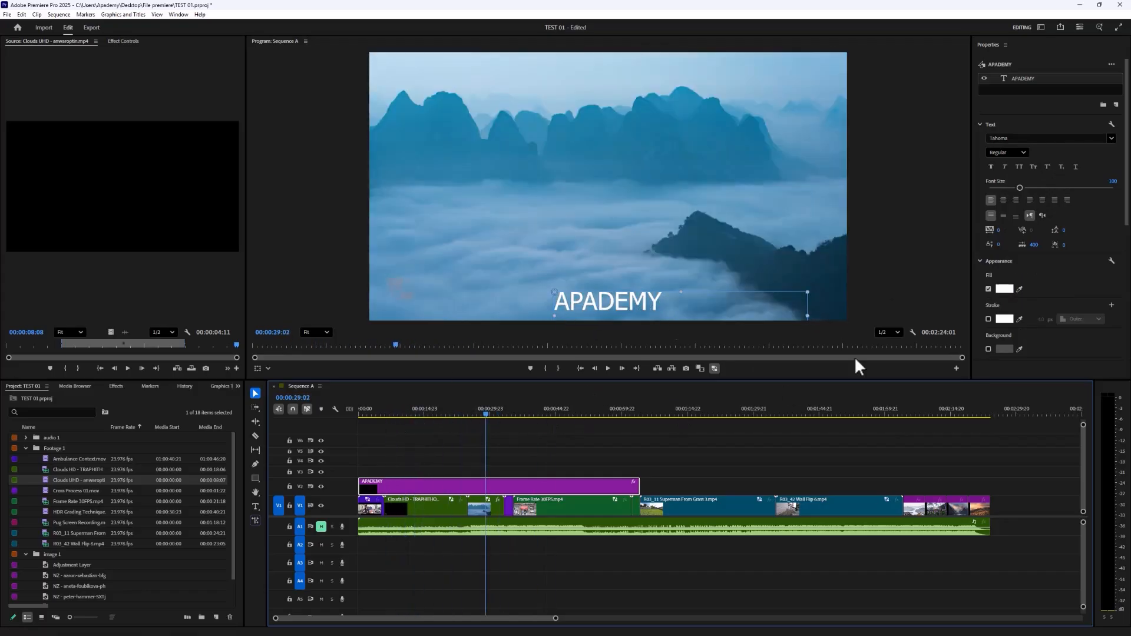
Resize the APADEMY text box, reduce its font size to about 72, and move it to the lower-right corner of the frame.
drag(805, 291, 729, 303)
drag(639, 316, 637, 287)
drag(1019, 187, 1008, 185)
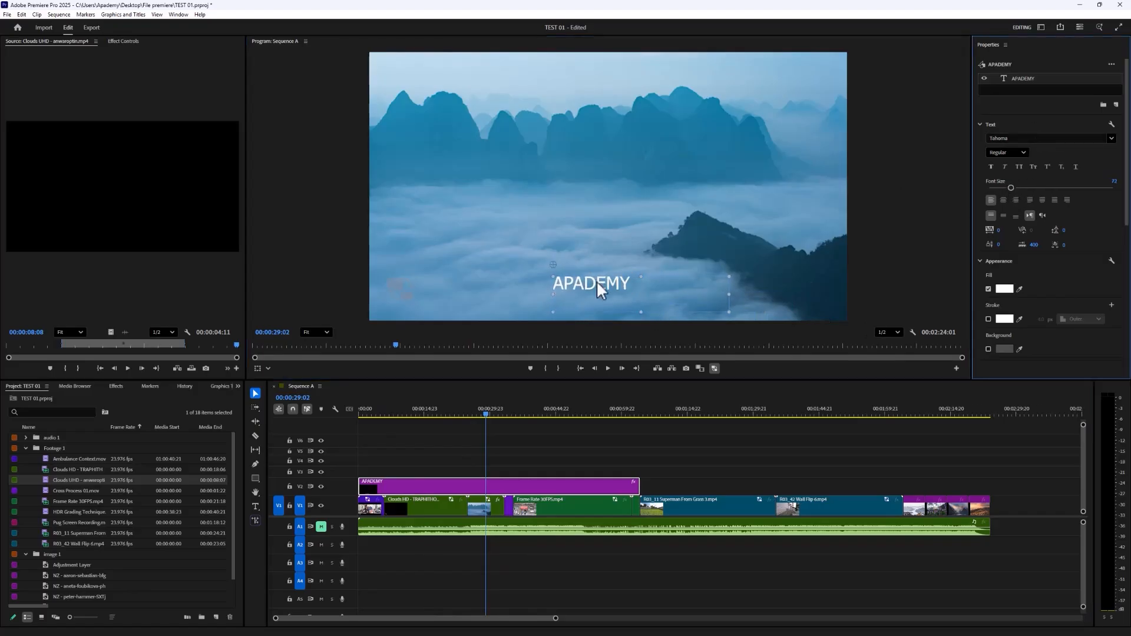
drag(596, 280, 799, 306)
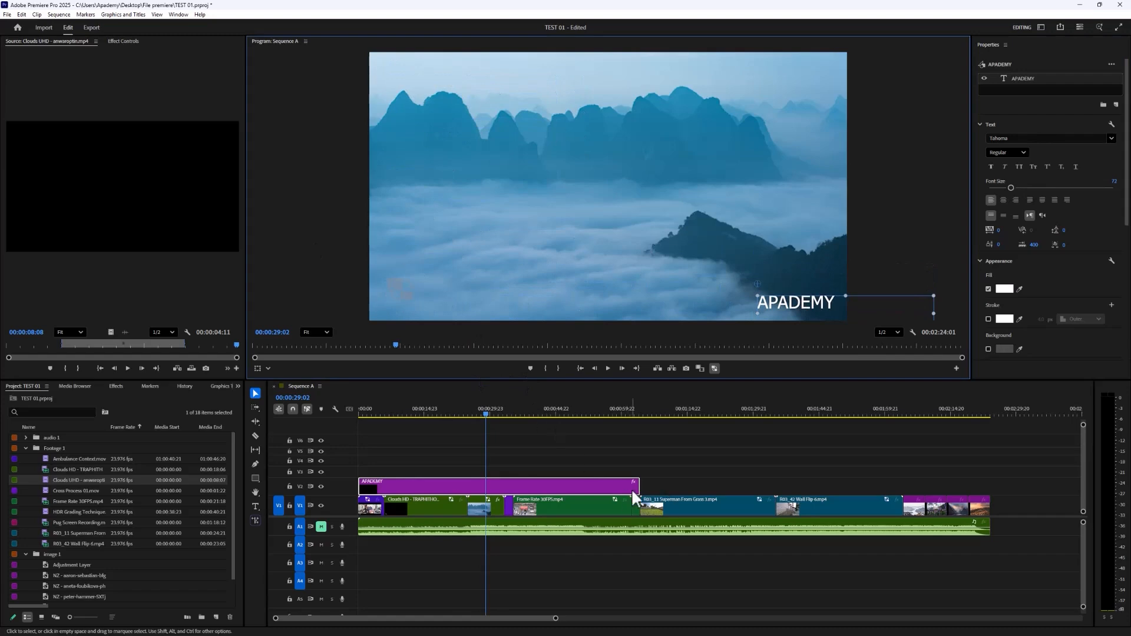
Extend the APADEMY title clip on Video 2 to the end of the sequence and check it over the opening clips.
drag(638, 486, 990, 487)
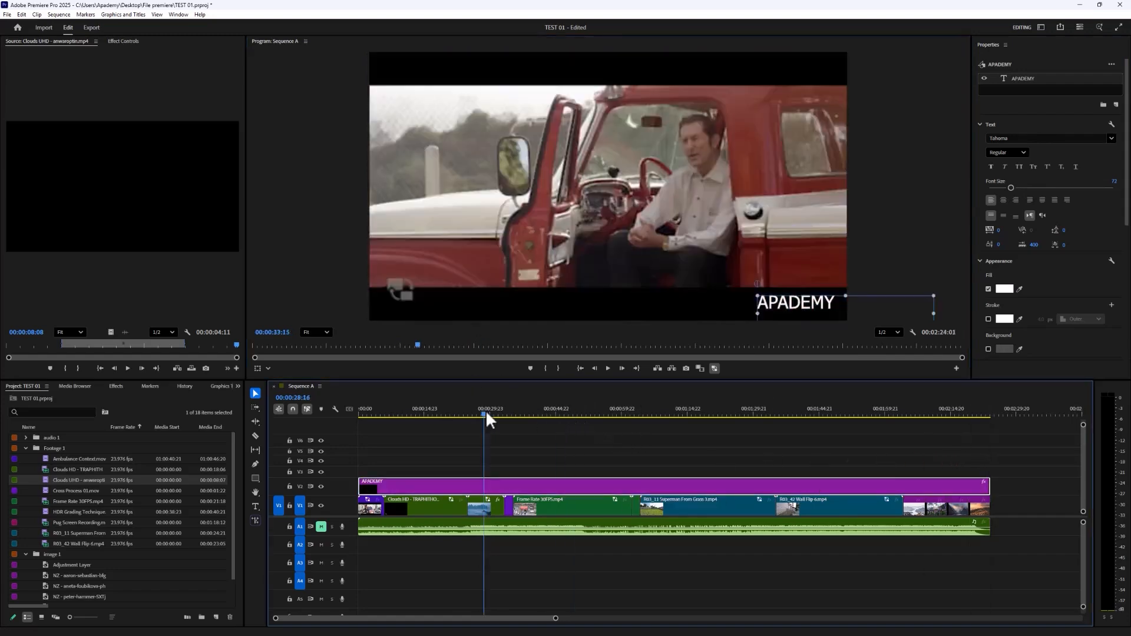
drag(486, 411, 375, 411)
click(7, 14)
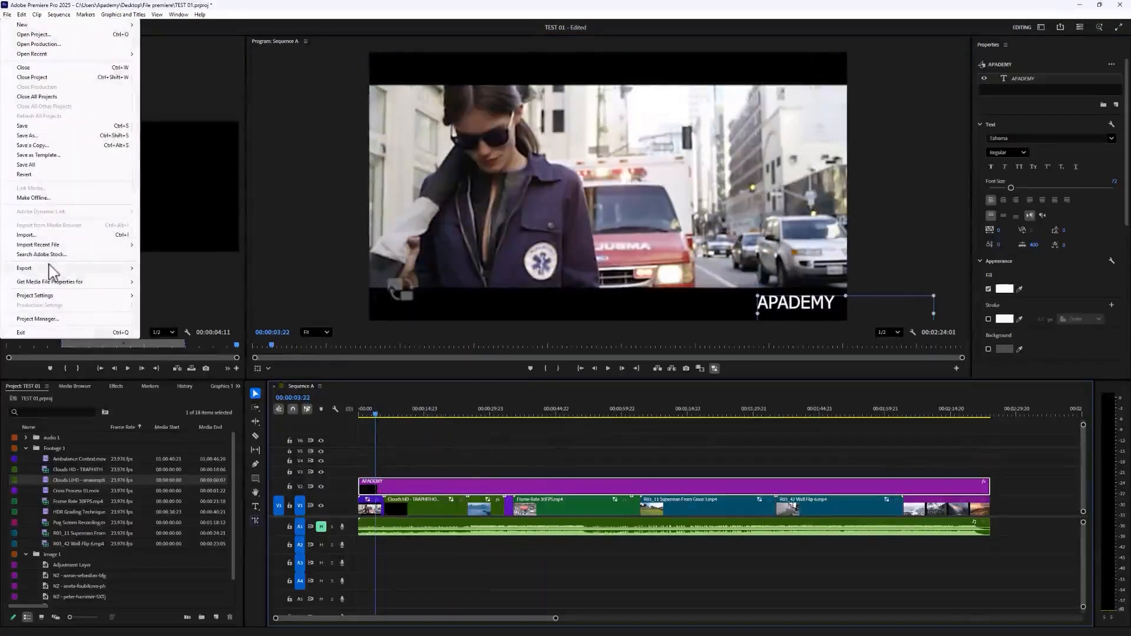
click(434, 412)
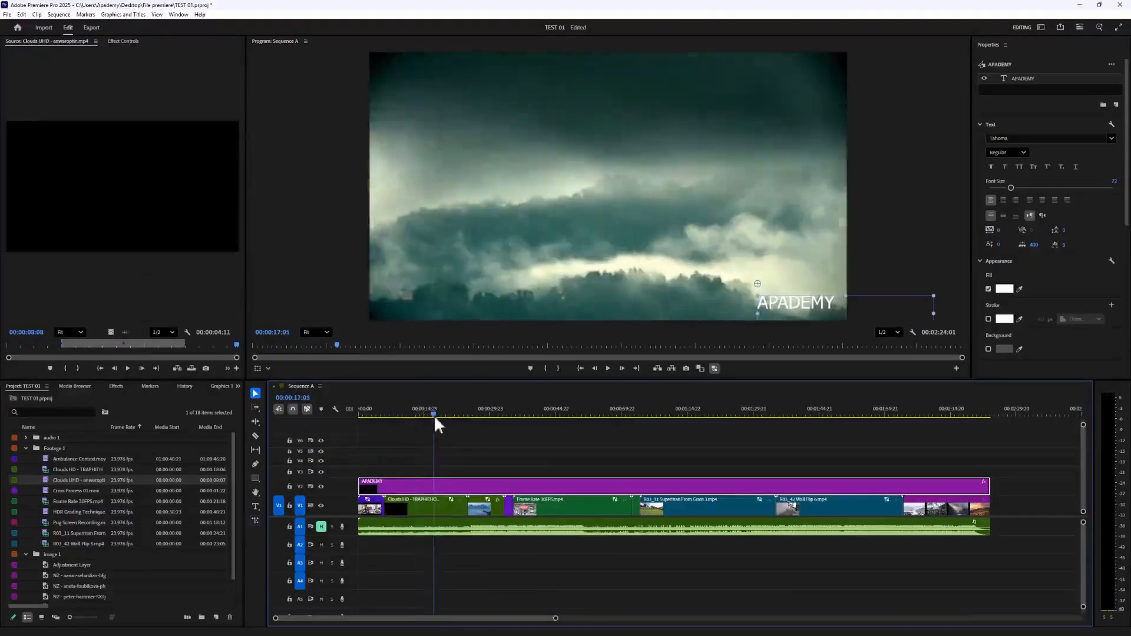
Export Sequence A as a media file named Sequence A-Final.mp4 in the File premiere folder.
click(7, 14)
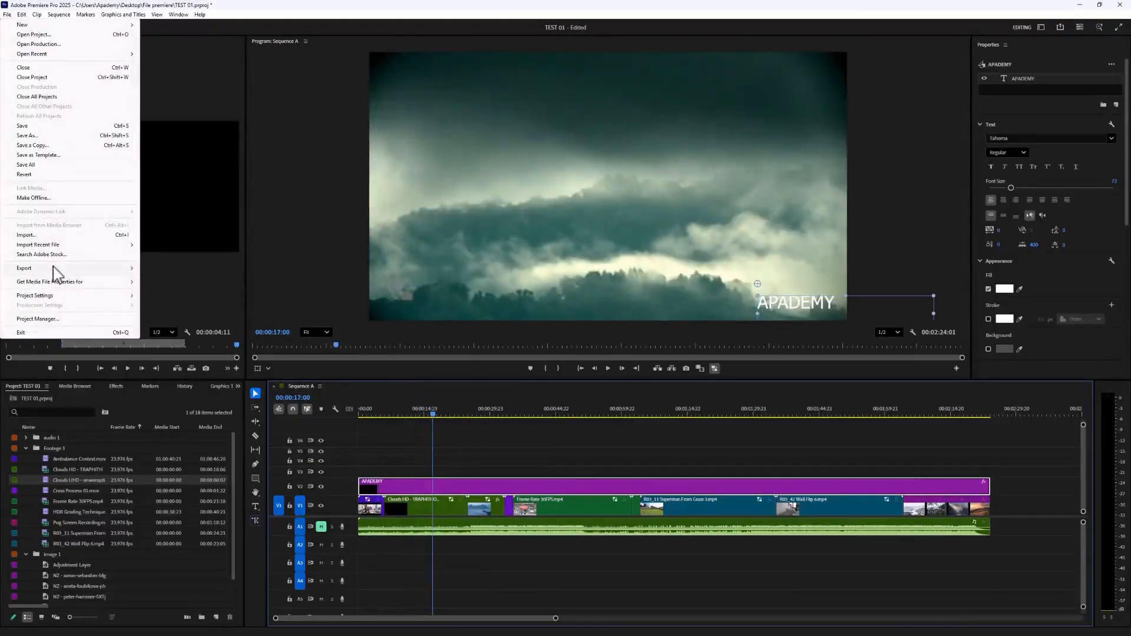
mouse_move(56, 270)
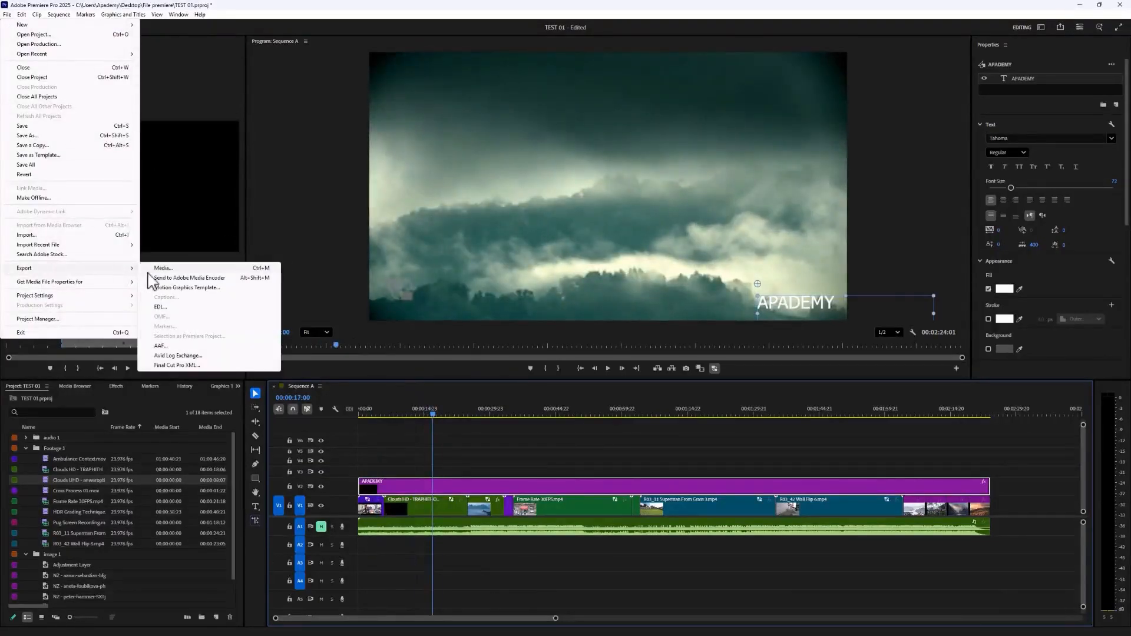
click(191, 268)
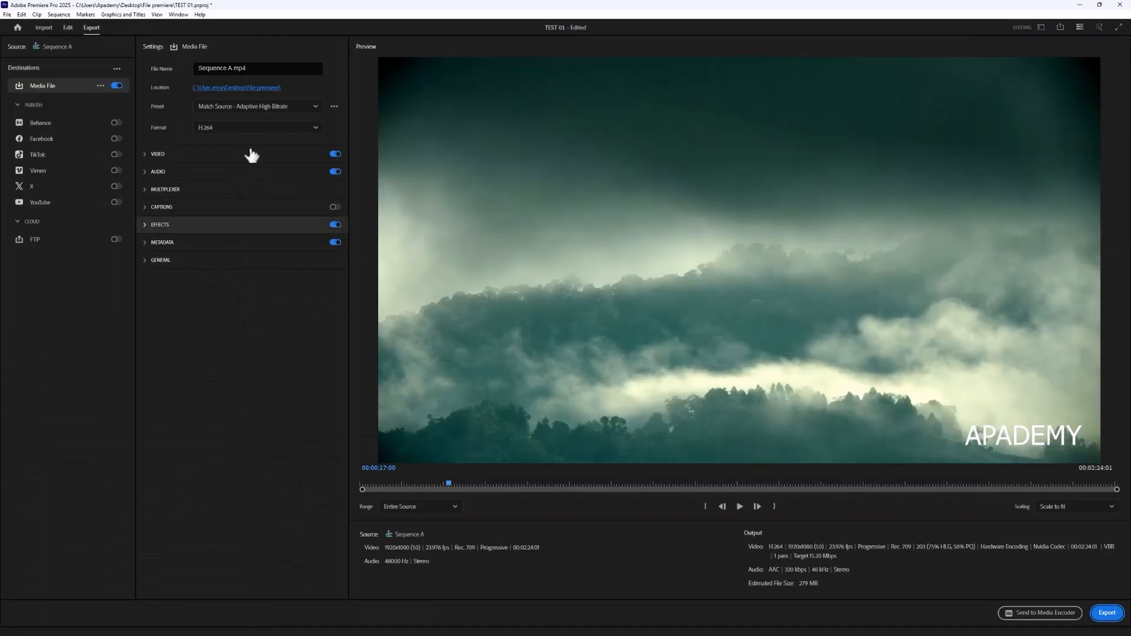
click(256, 90)
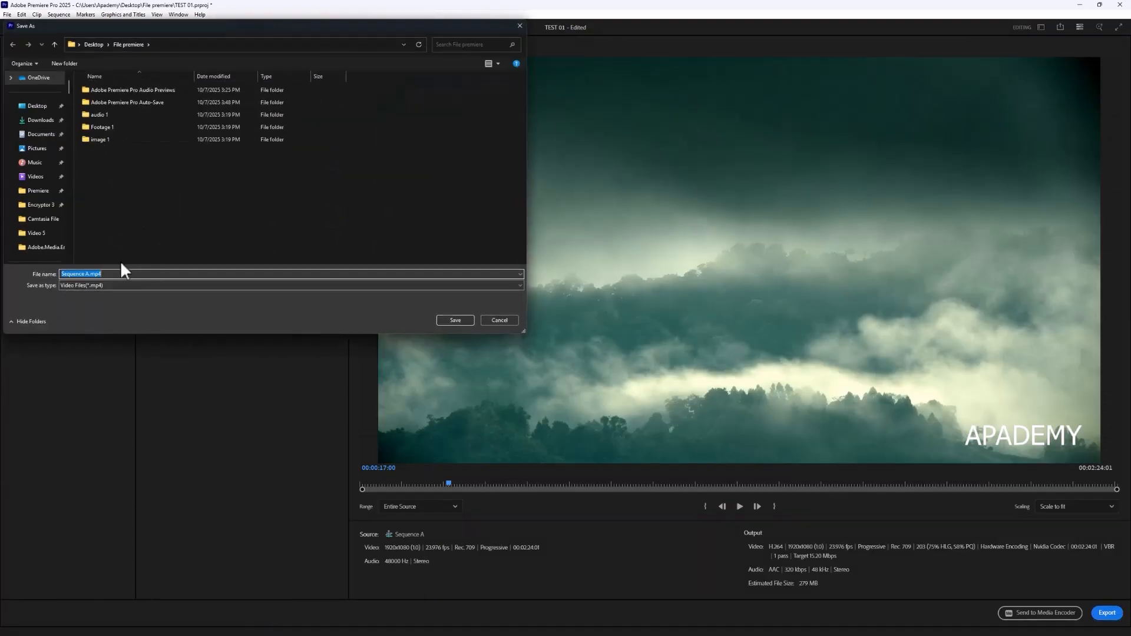
click(86, 274)
click(444, 322)
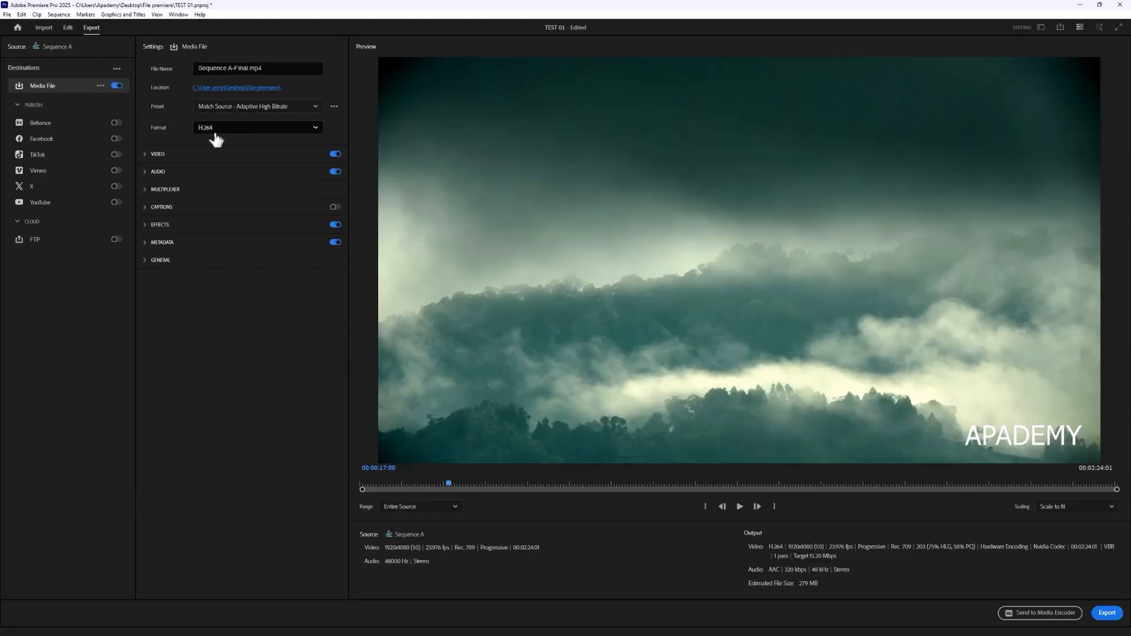
click(1107, 612)
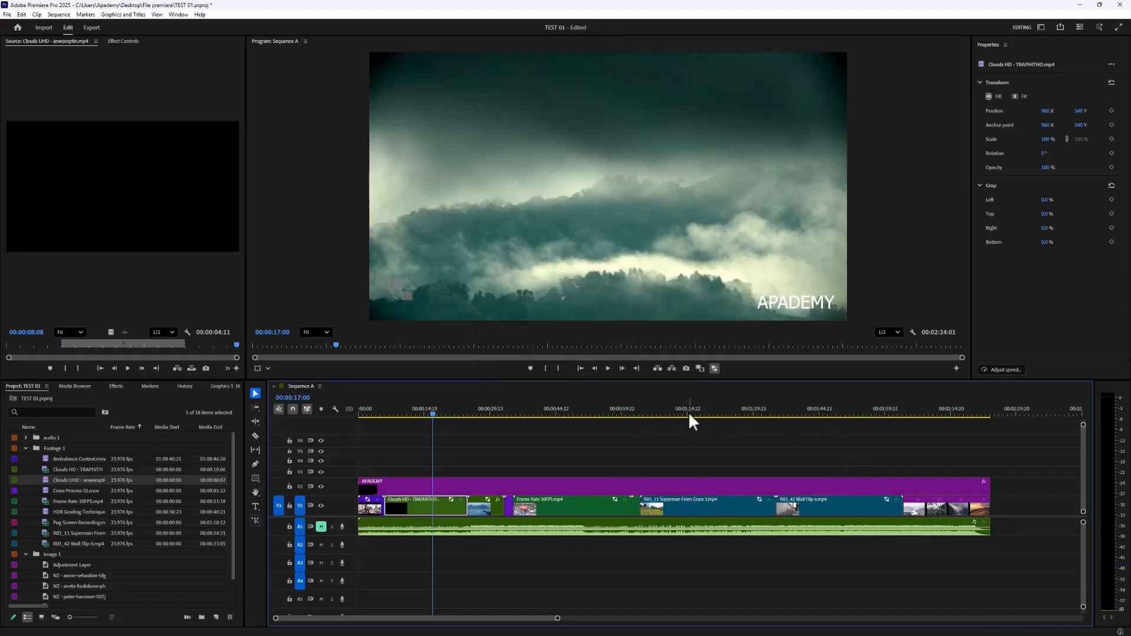
click(486, 411)
mouse_move(487, 412)
mouse_down()
mouse_move(616, 421)
mouse_move(499, 416)
mouse_up()
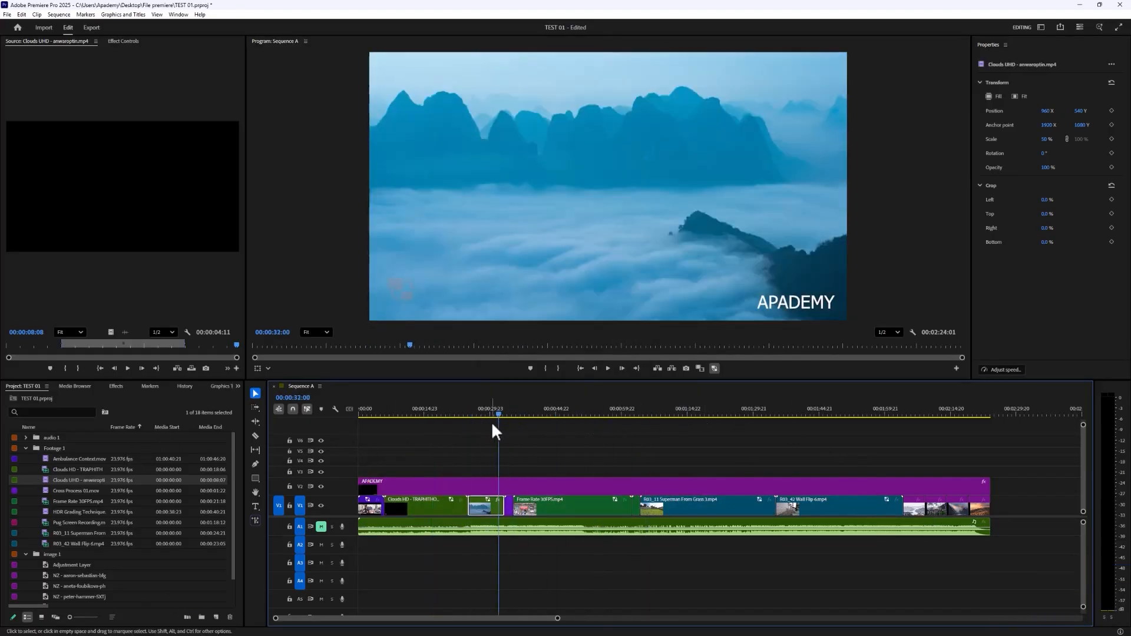